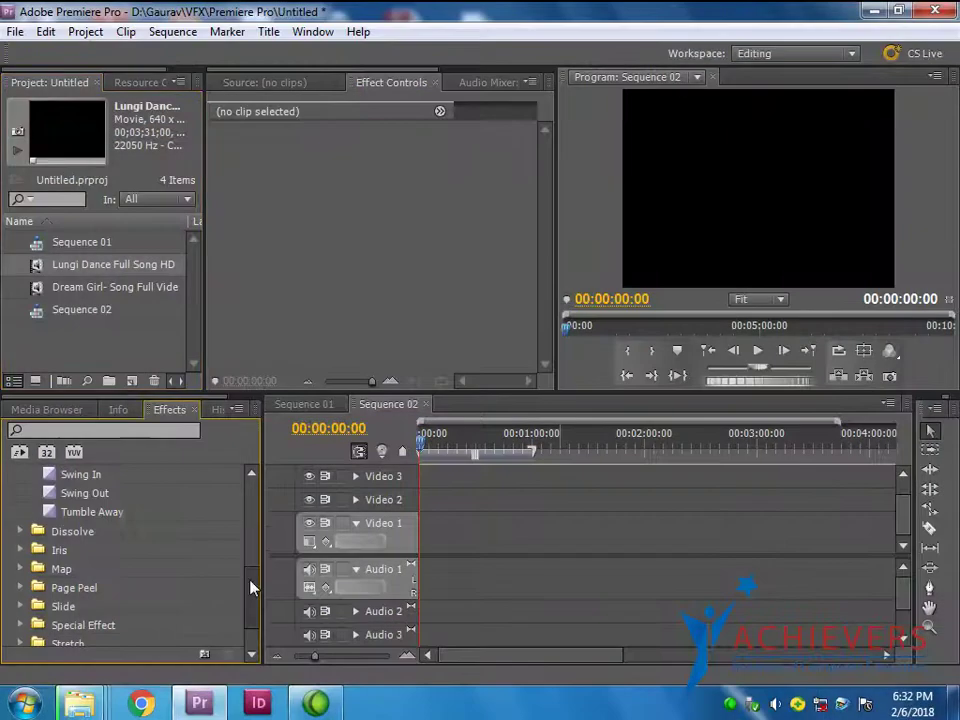
Collapse and reopen Video Transitions, then expand the Wipe folder to list Band Wipe, Barn Doors and Checker Wipe
drag(253, 585, 264, 522)
scroll(85, 565, up, 3)
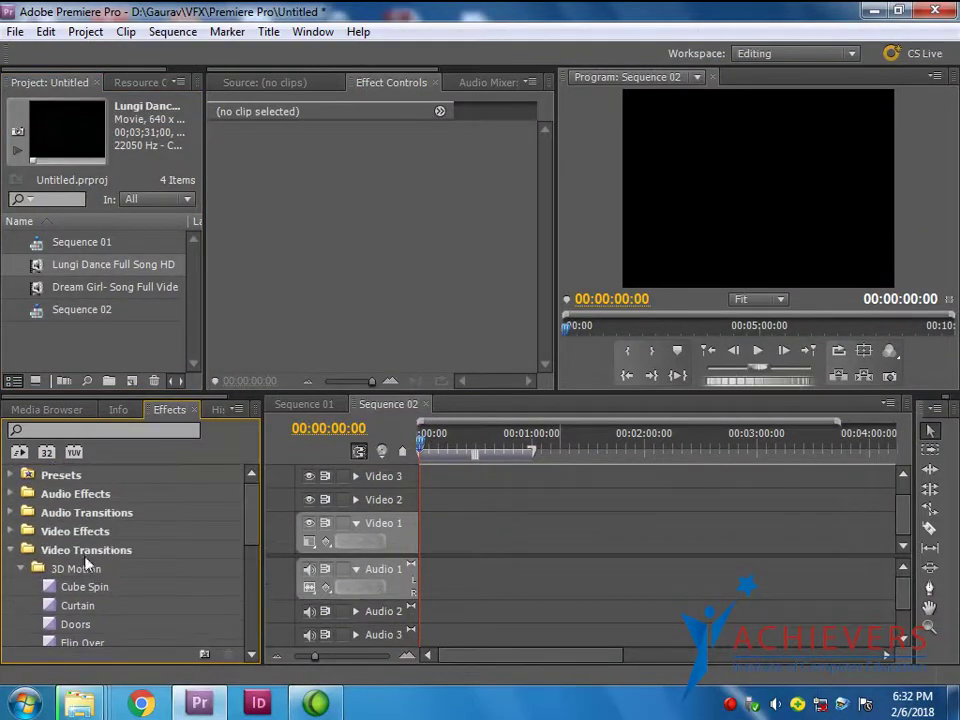
click(22, 568)
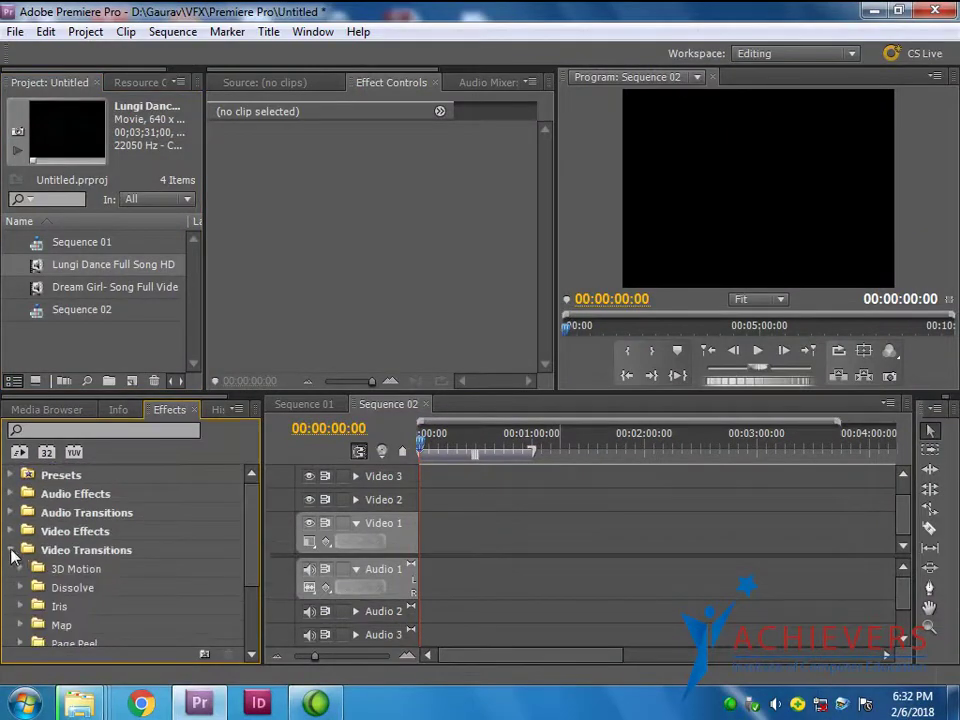
click(12, 551)
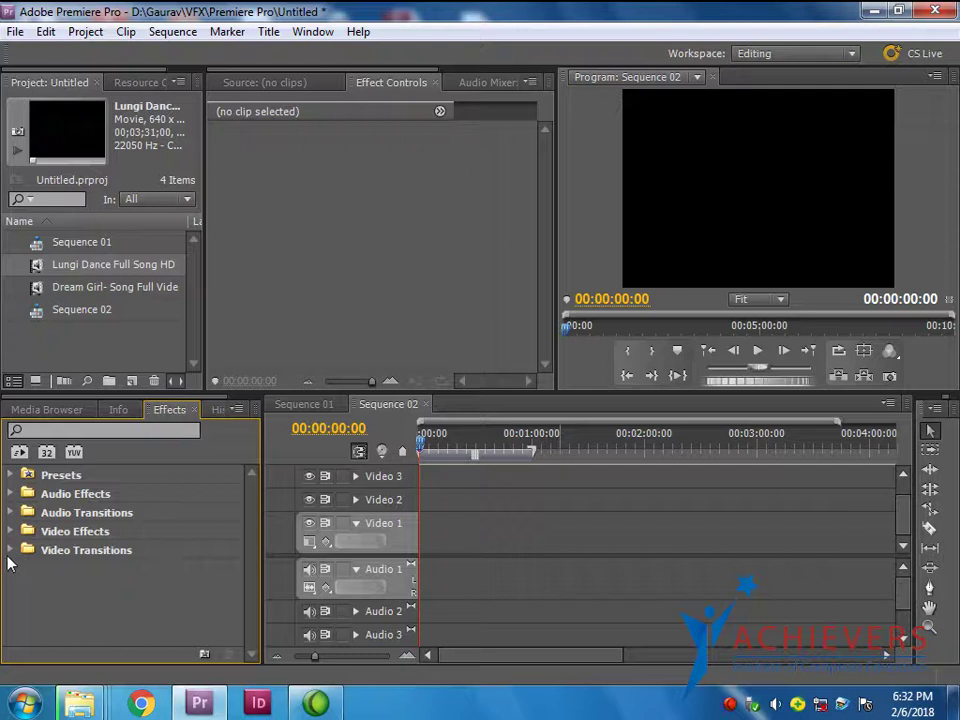
click(11, 552)
scroll(180, 586, down, 3)
scroll(150, 580, down, 2)
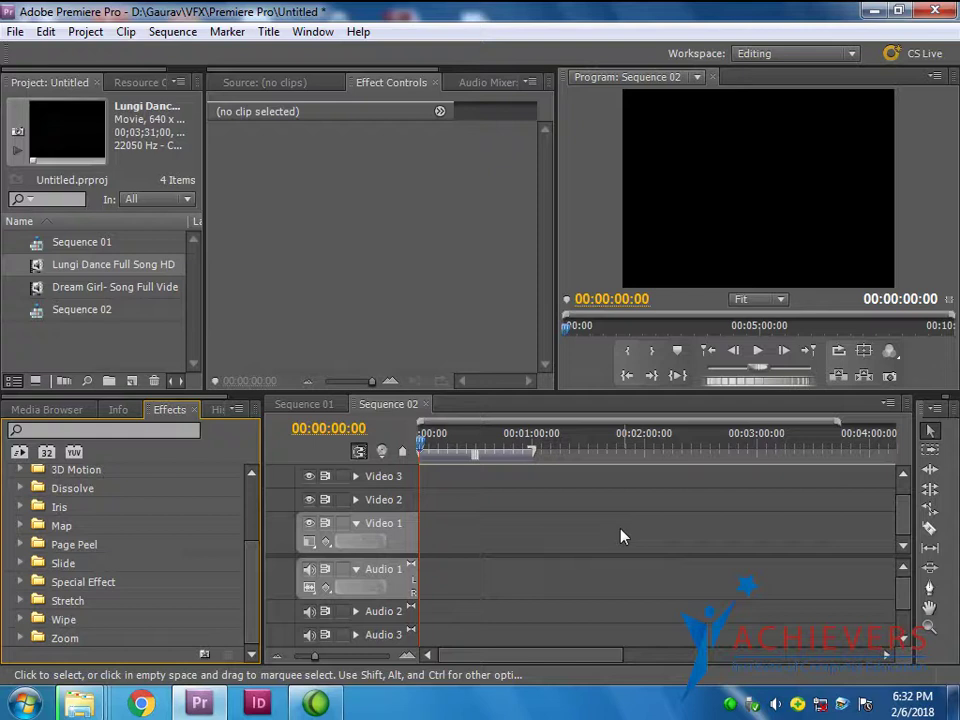
click(22, 619)
scroll(111, 626, down, 2)
scroll(154, 615, down, 1)
scroll(80, 590, down, 4)
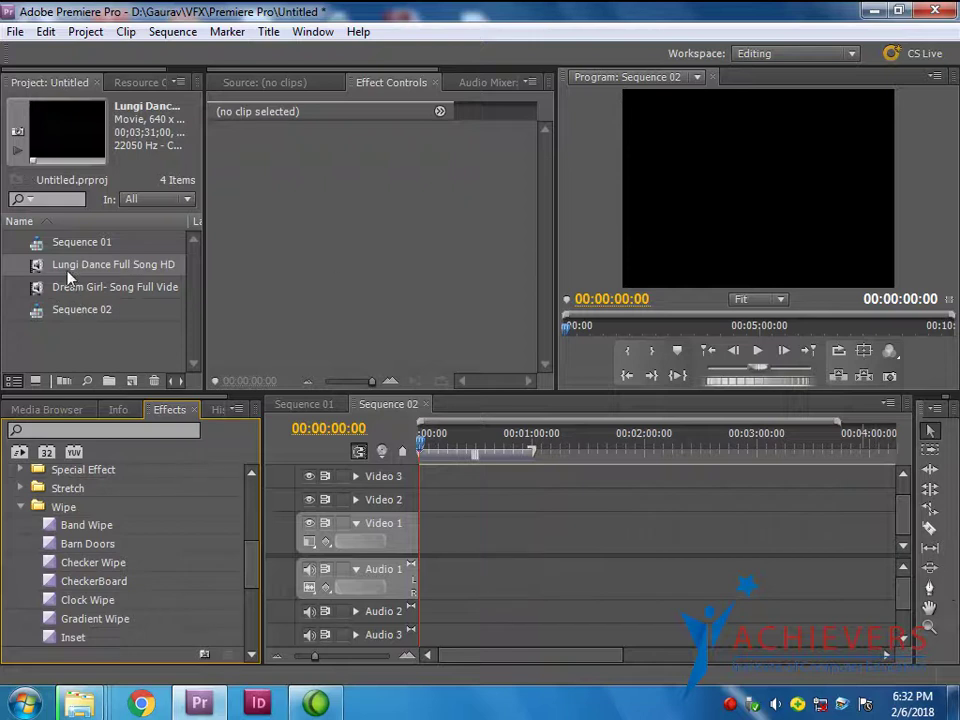
Add the Dream Girl clip to Sequence 02 and razor it into five pieces
drag(69, 287, 430, 530)
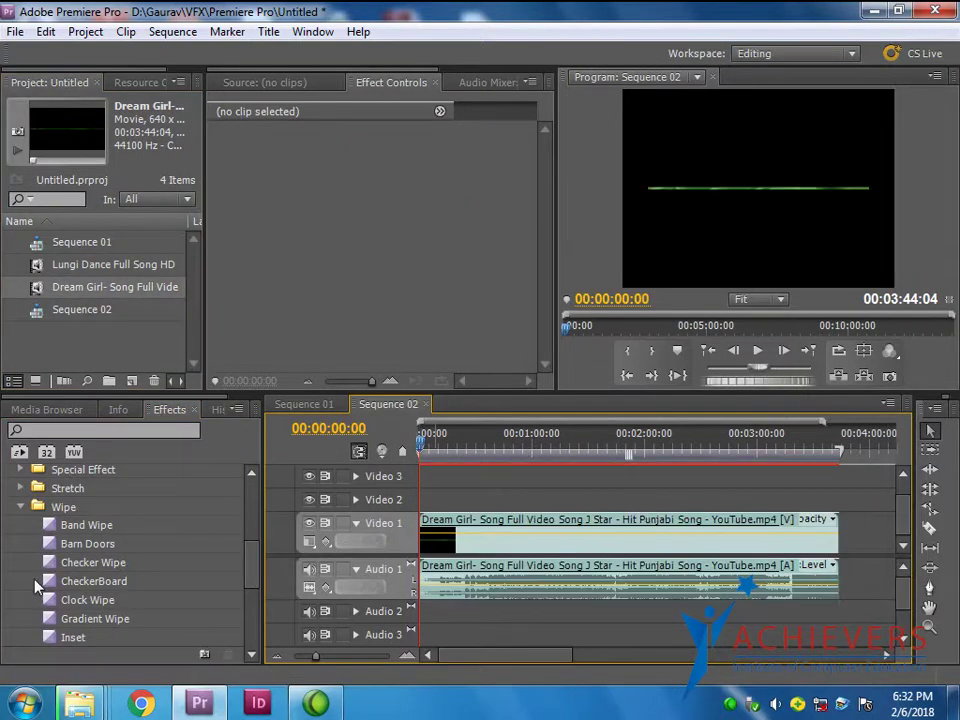
mouse_move(60, 524)
mouse_down()
mouse_move(375, 530)
mouse_move(428, 540)
mouse_up()
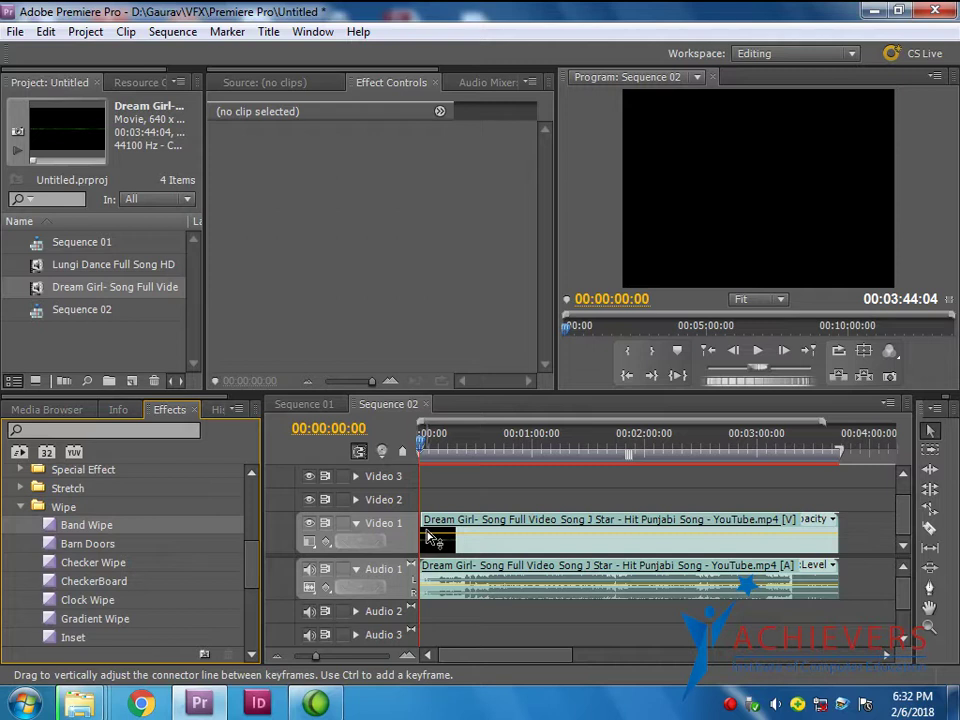
click(928, 531)
click(457, 528)
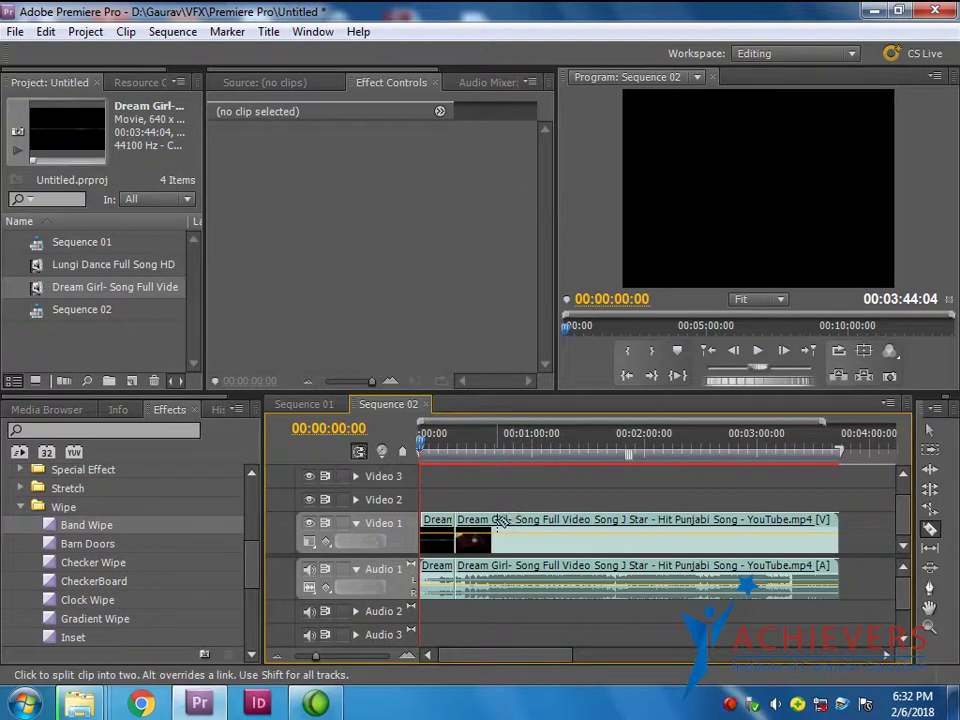
click(495, 528)
click(567, 528)
click(596, 528)
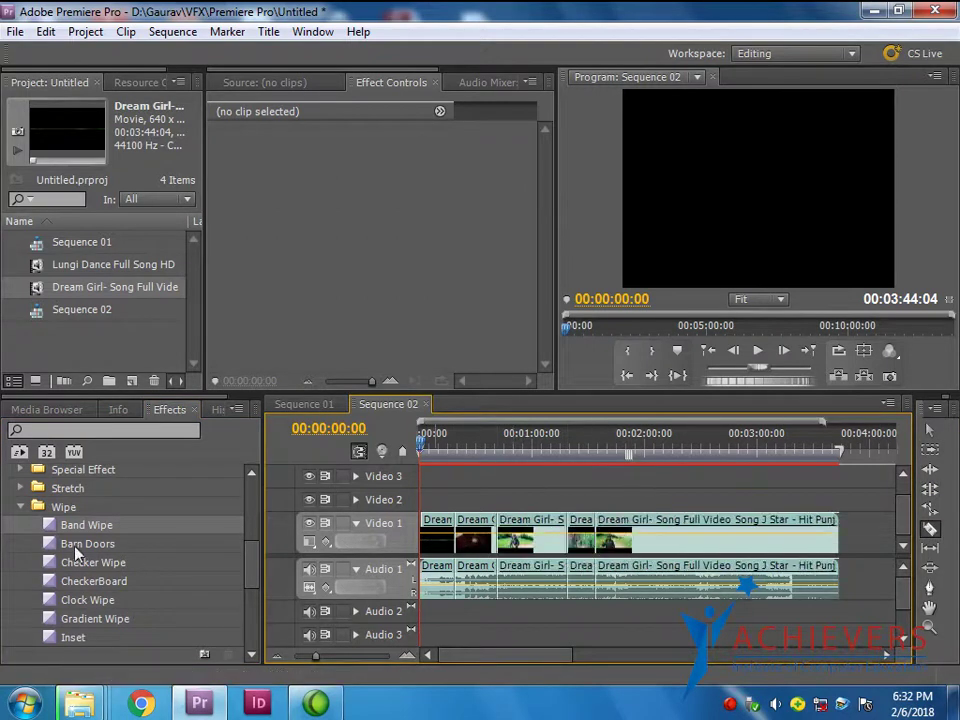
Place Checker Wipe on a cut between pieces and preview the footage around 40 seconds
drag(76, 543, 357, 587)
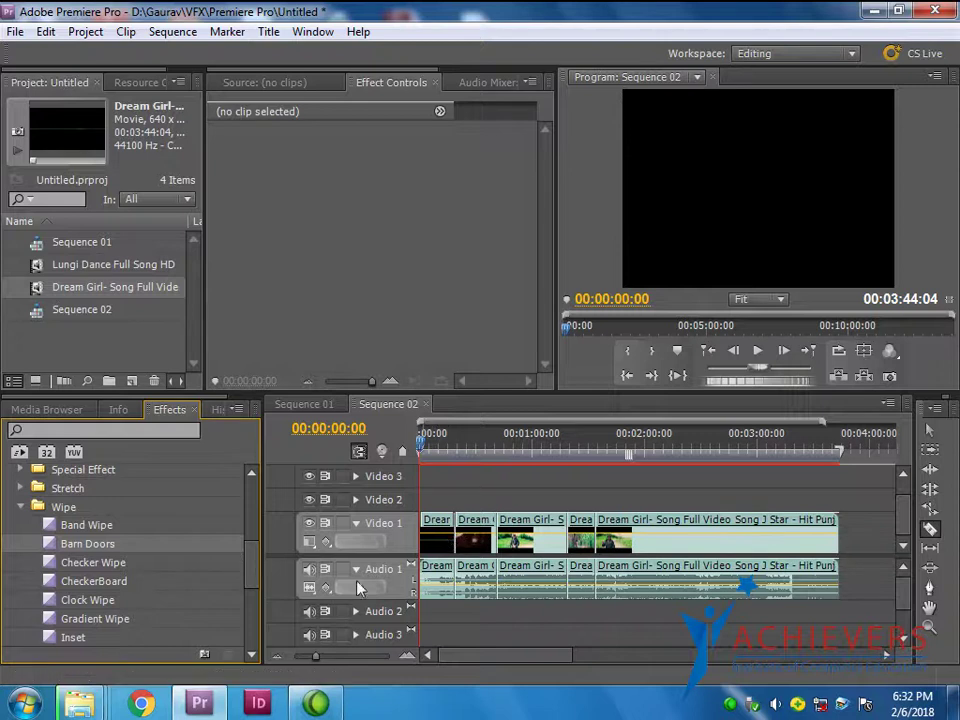
drag(93, 564, 425, 545)
drag(490, 537, 424, 528)
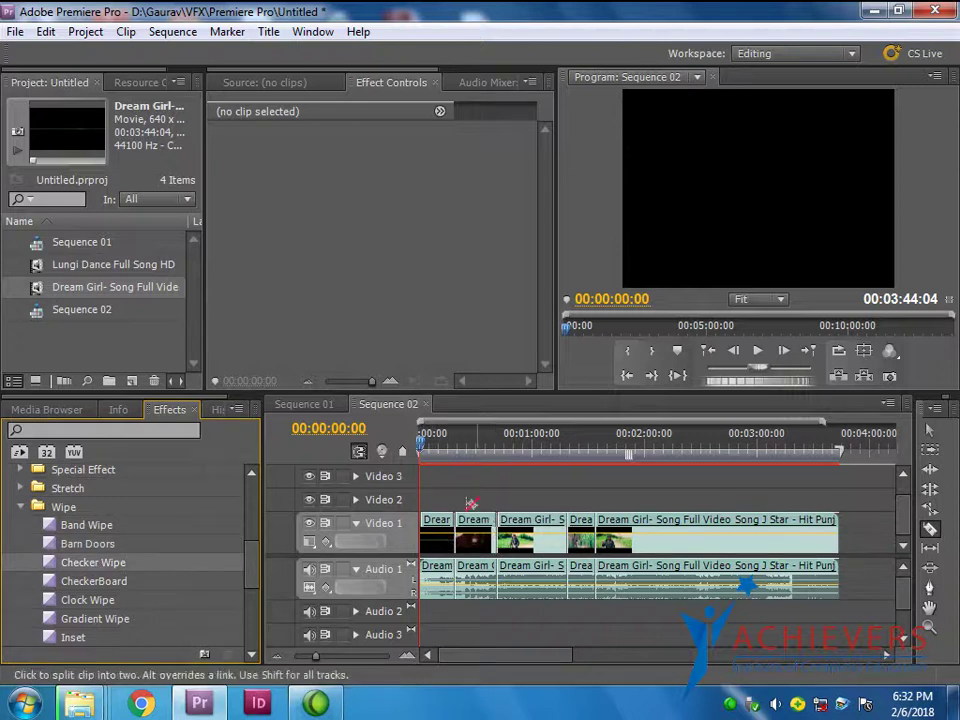
mouse_move(425, 442)
mouse_down()
mouse_move(455, 472)
mouse_move(504, 482)
mouse_up()
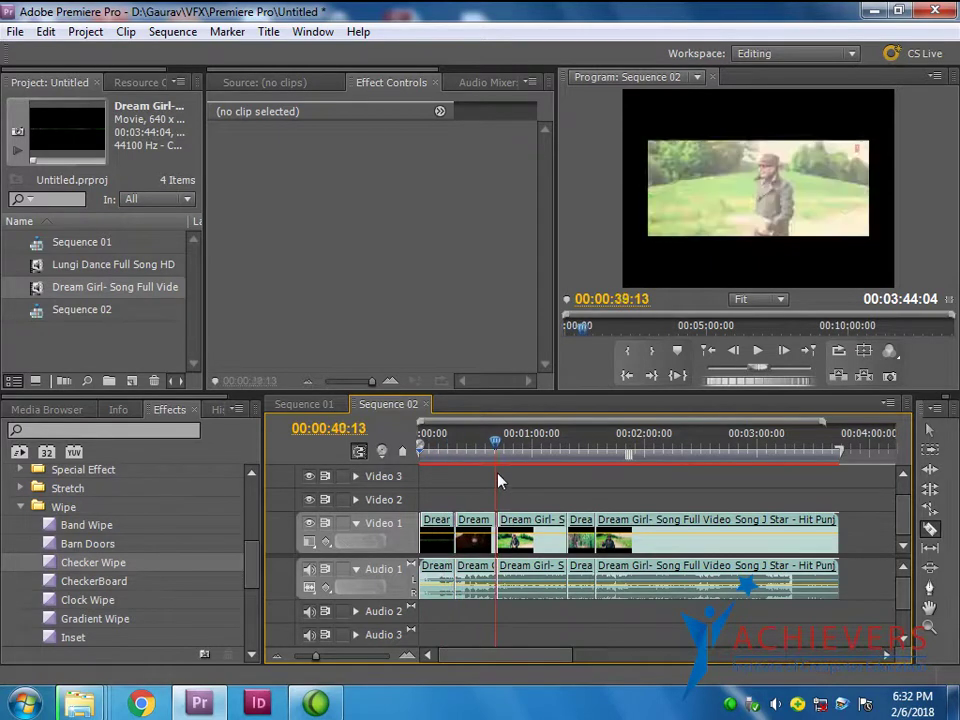
drag(504, 482, 490, 472)
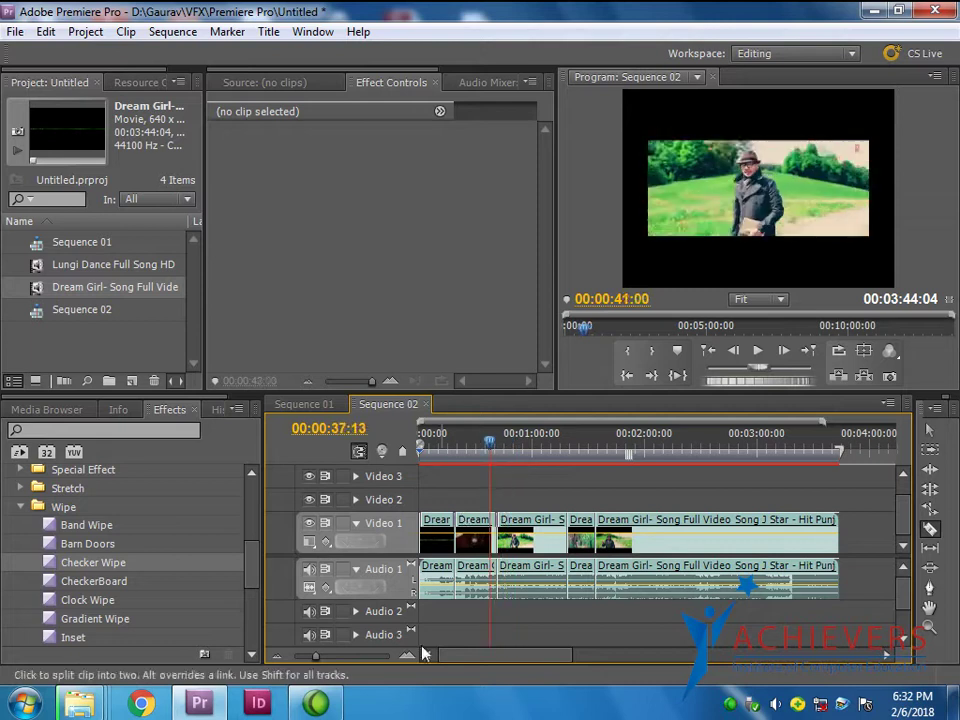
Zoom the timeline in near 40 seconds and delete the Checker Wipe transition
click(408, 657)
click(408, 657)
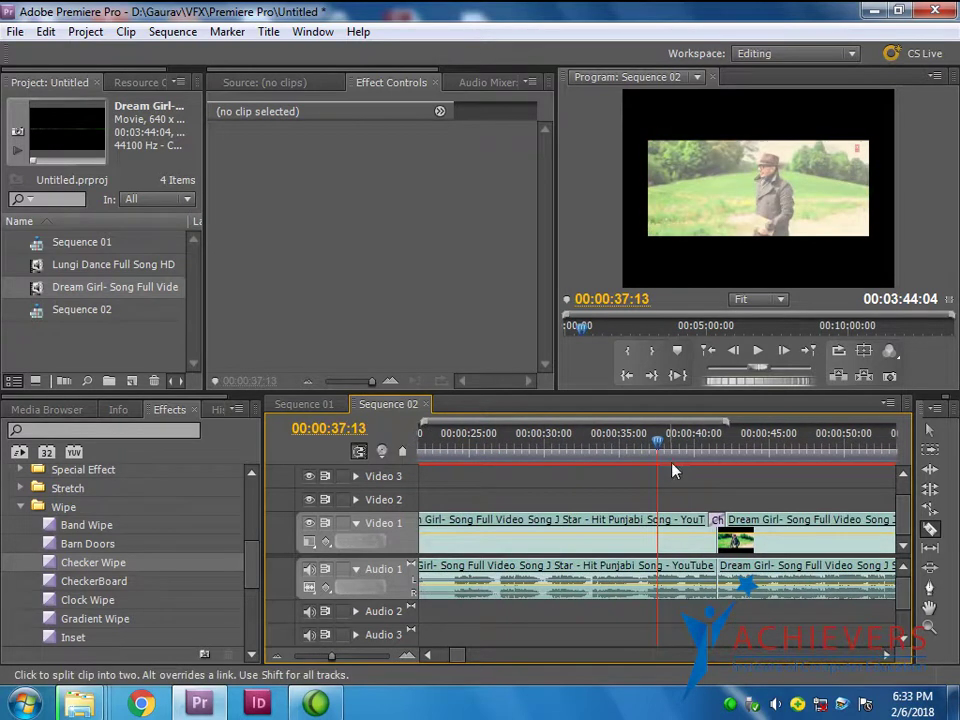
mouse_move(662, 452)
mouse_down()
mouse_move(722, 468)
mouse_move(672, 472)
mouse_move(681, 468)
mouse_up()
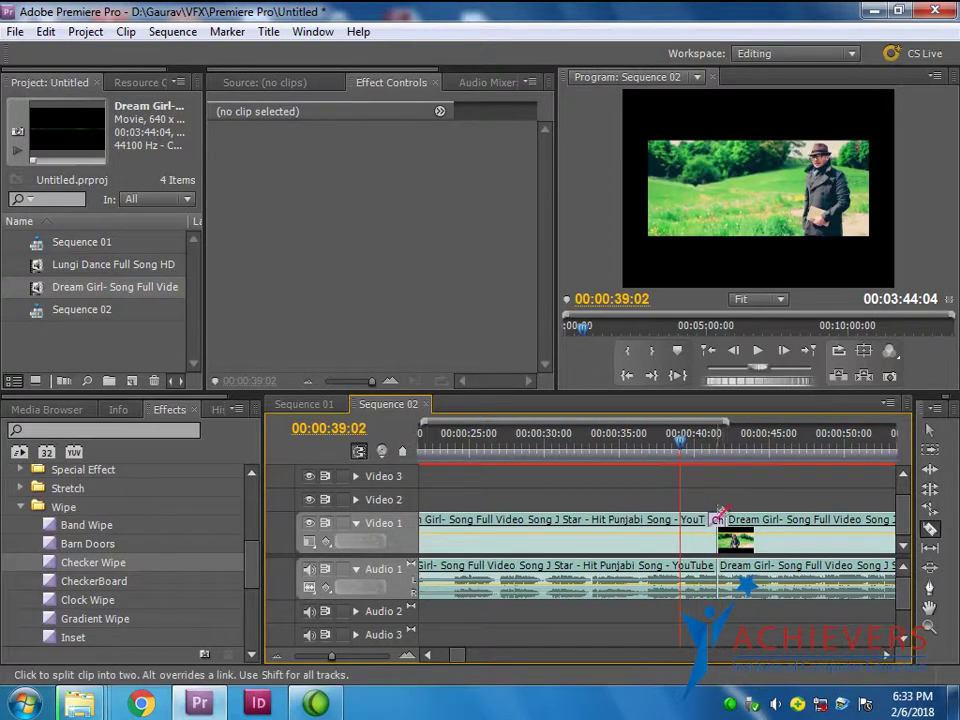
key(v)
click(736, 522)
key(Delete)
Raise the following clip to Video 2, apply Checker Wipe at its start, and preview it
drag(736, 532, 737, 513)
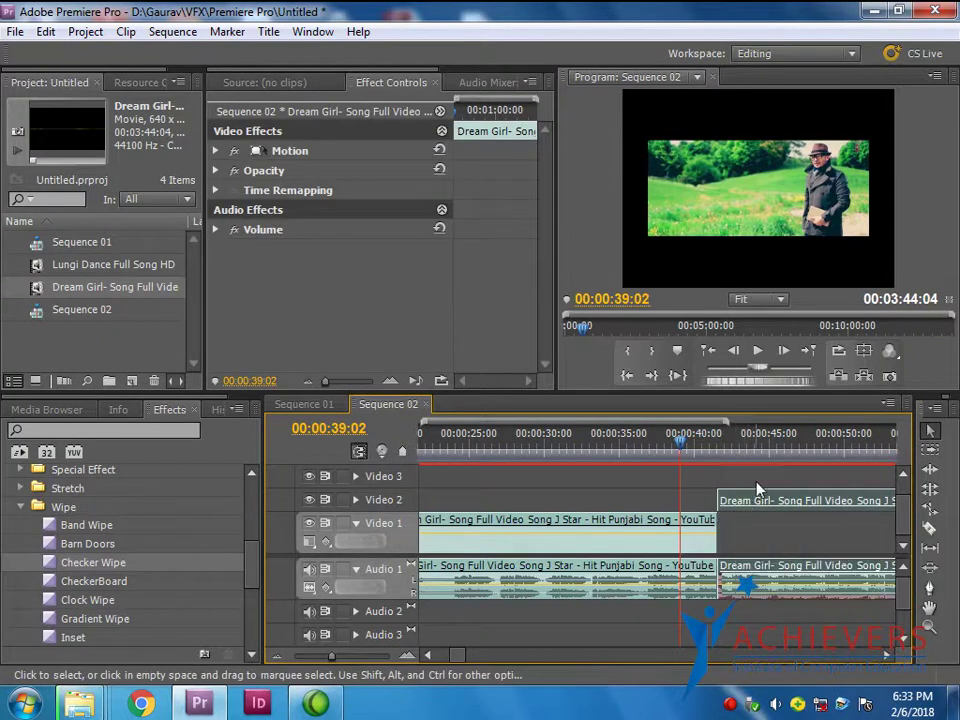
mouse_move(68, 566)
mouse_down()
mouse_move(664, 516)
mouse_move(719, 502)
mouse_up()
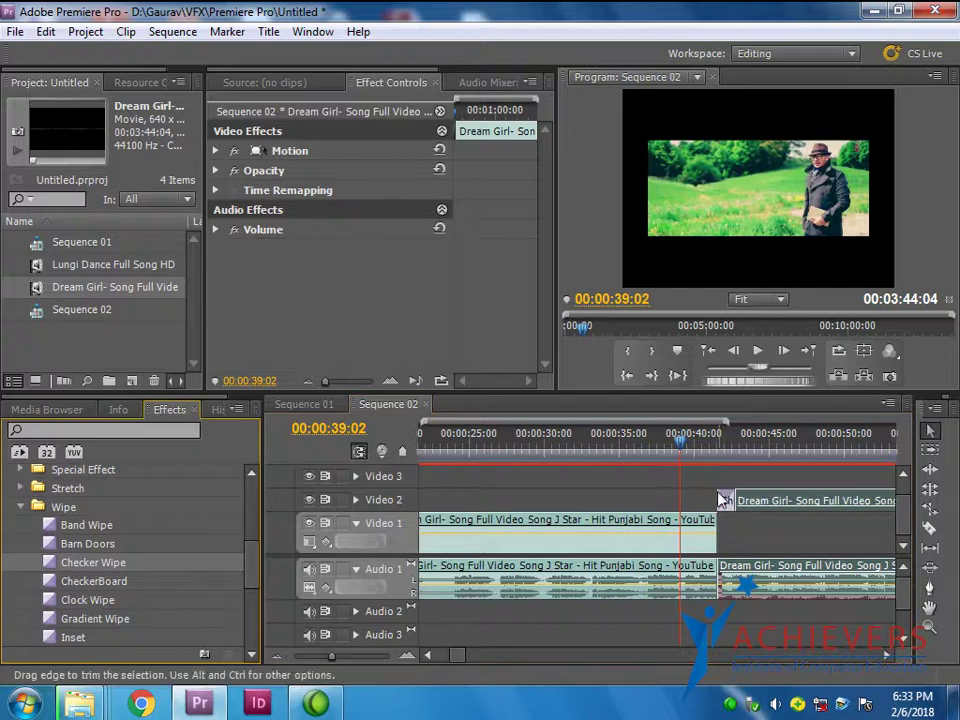
click(700, 453)
mouse_move(700, 457)
mouse_down()
mouse_move(717, 466)
mouse_move(700, 466)
mouse_up()
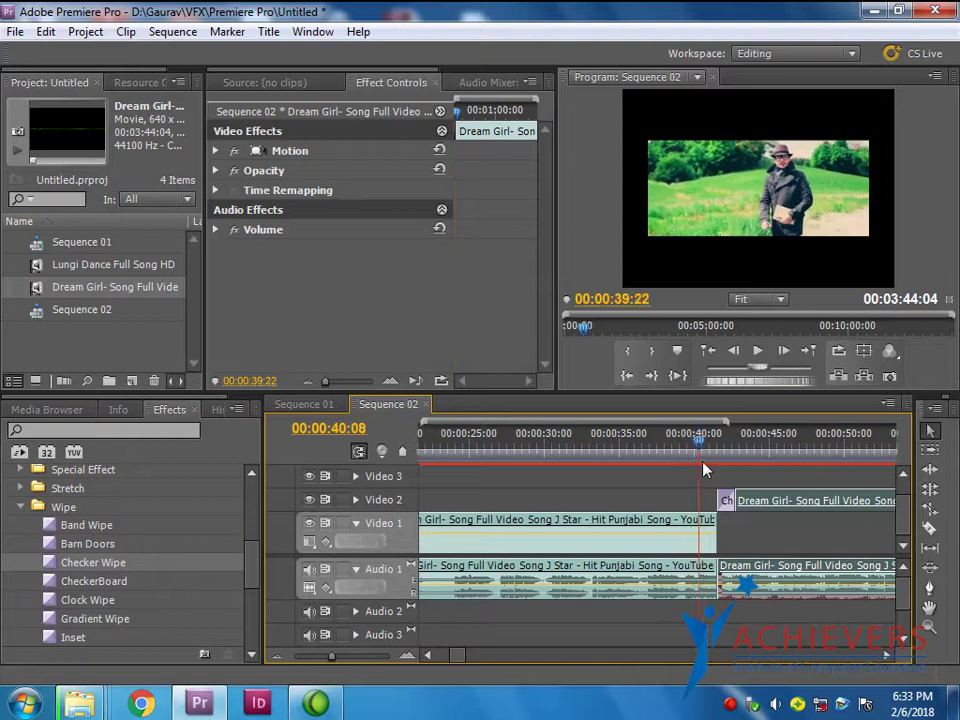
scroll(120, 586, up, 1)
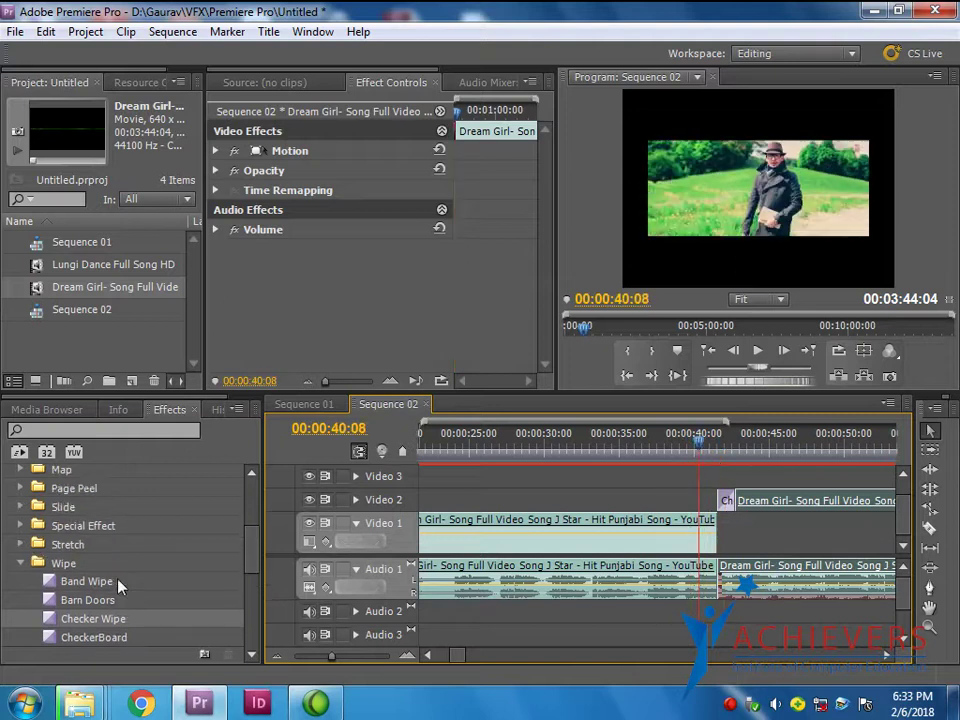
Expand the Iris transition folder in the Effects panel
scroll(118, 585, up, 1)
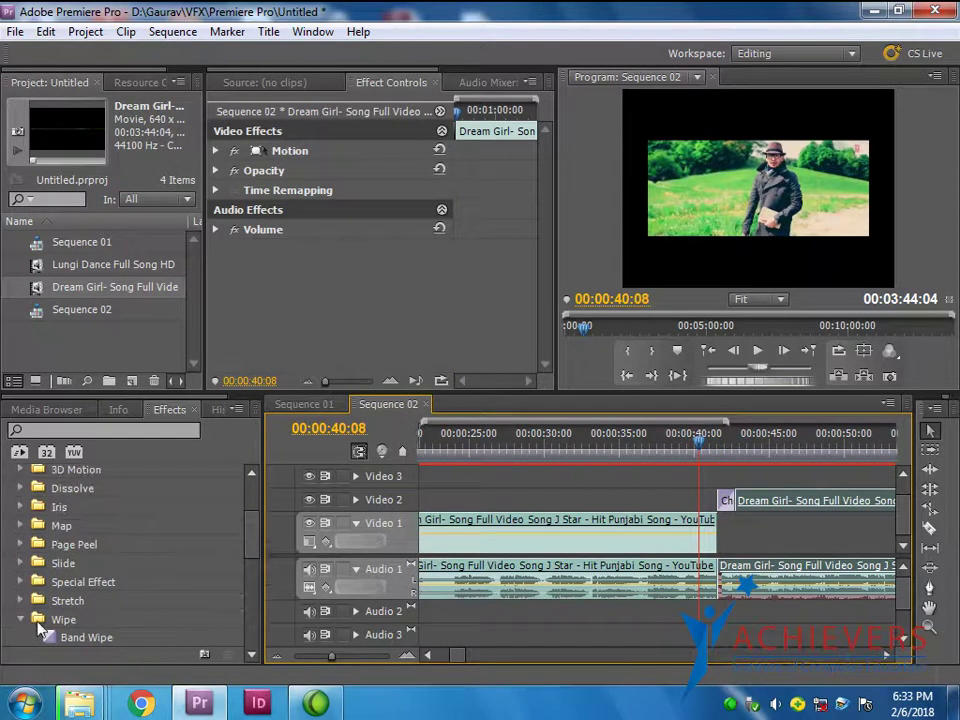
scroll(40, 625, down, 1)
scroll(80, 620, up, 2)
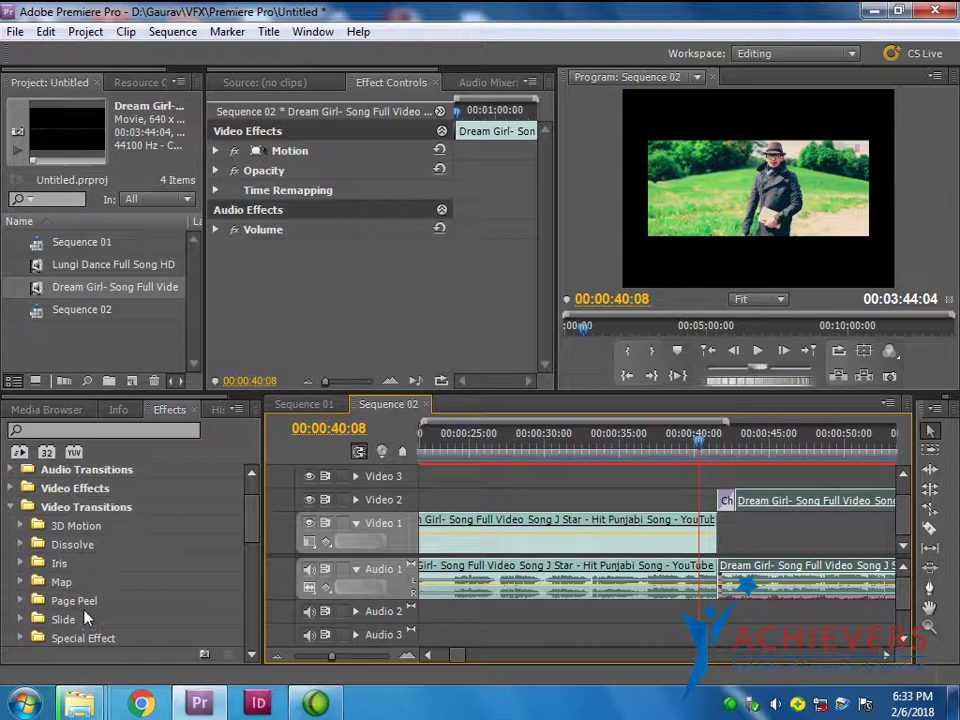
click(20, 564)
scroll(119, 627, down, 1)
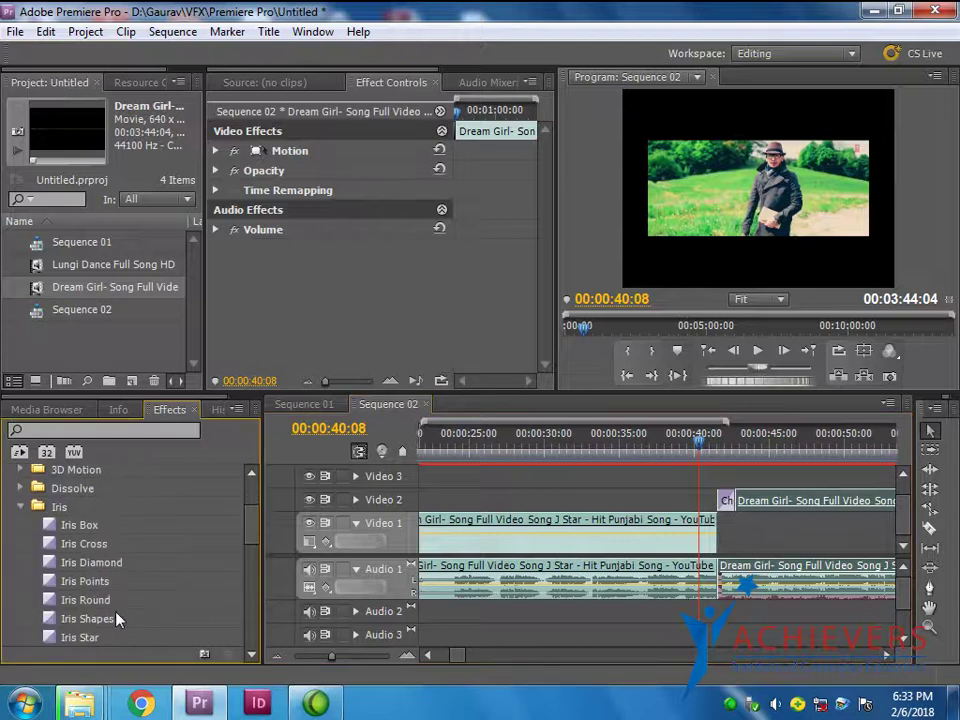
Razor-cut the clip near 27 and 32 seconds, then try Iris Box at the new cut
click(929, 528)
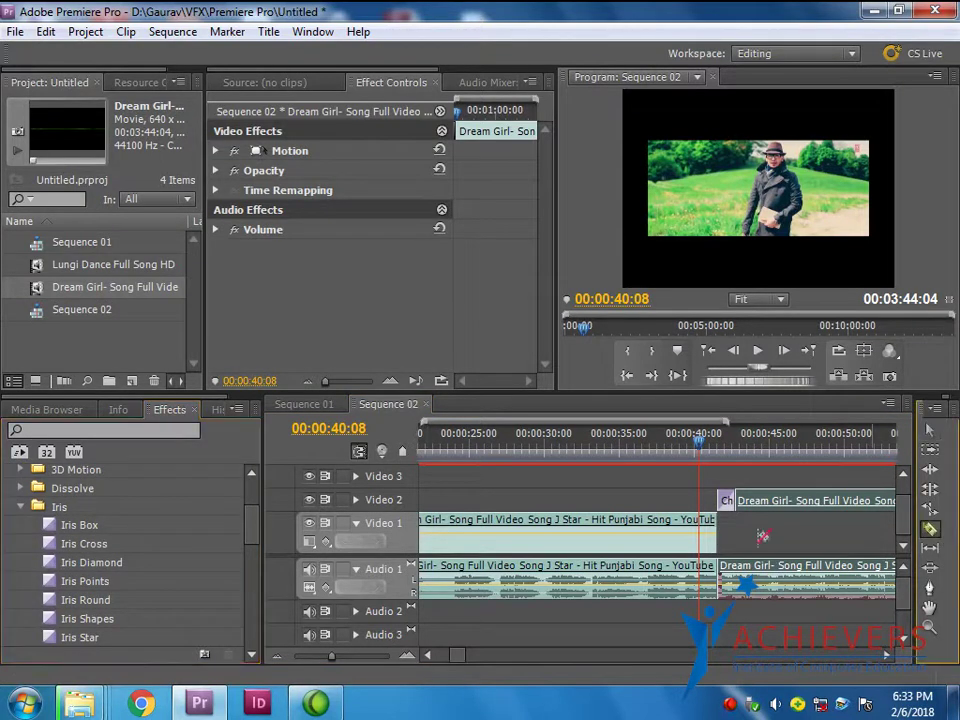
click(508, 530)
click(576, 530)
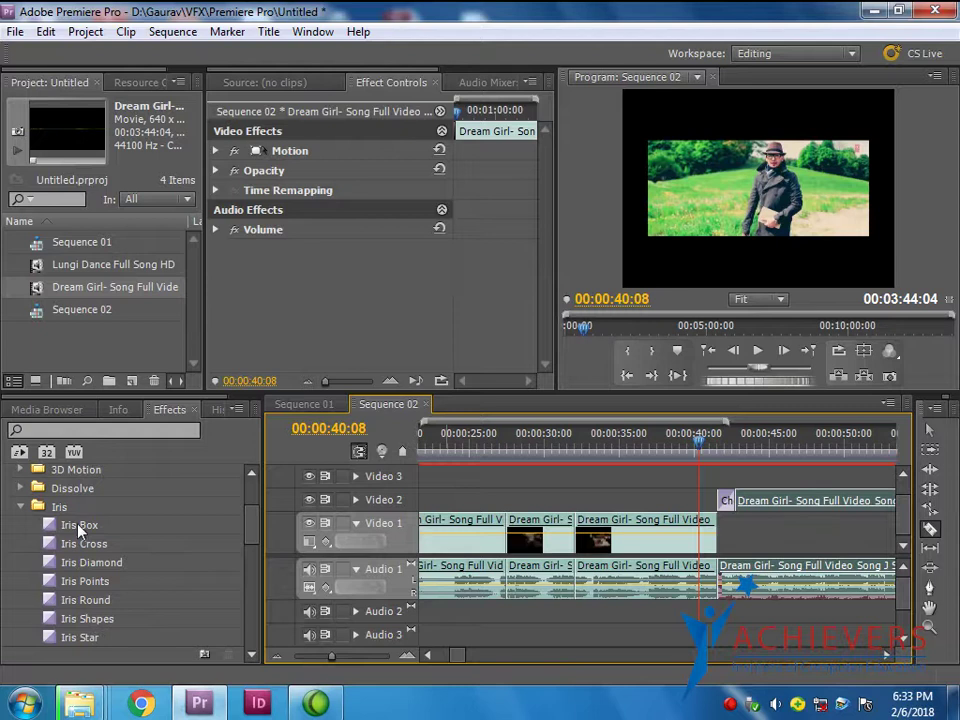
drag(78, 527, 505, 521)
click(505, 458)
mouse_move(505, 458)
mouse_down()
mouse_move(517, 459)
mouse_move(506, 459)
mouse_up()
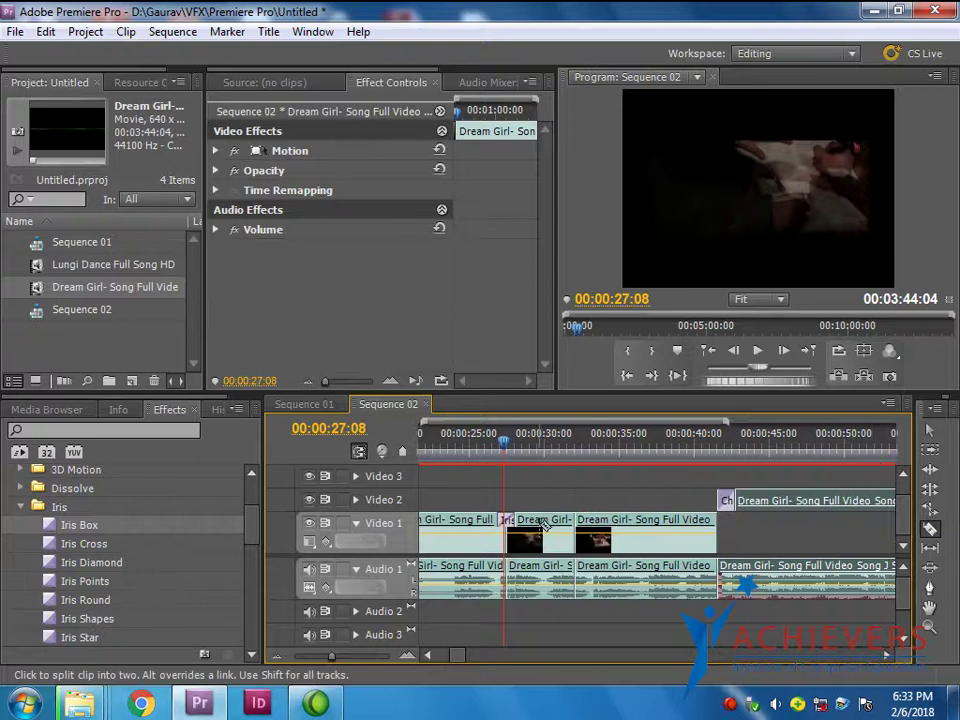
Raise the short piece to Video 2, preview Iris Box on it, then delete the transition
key(v)
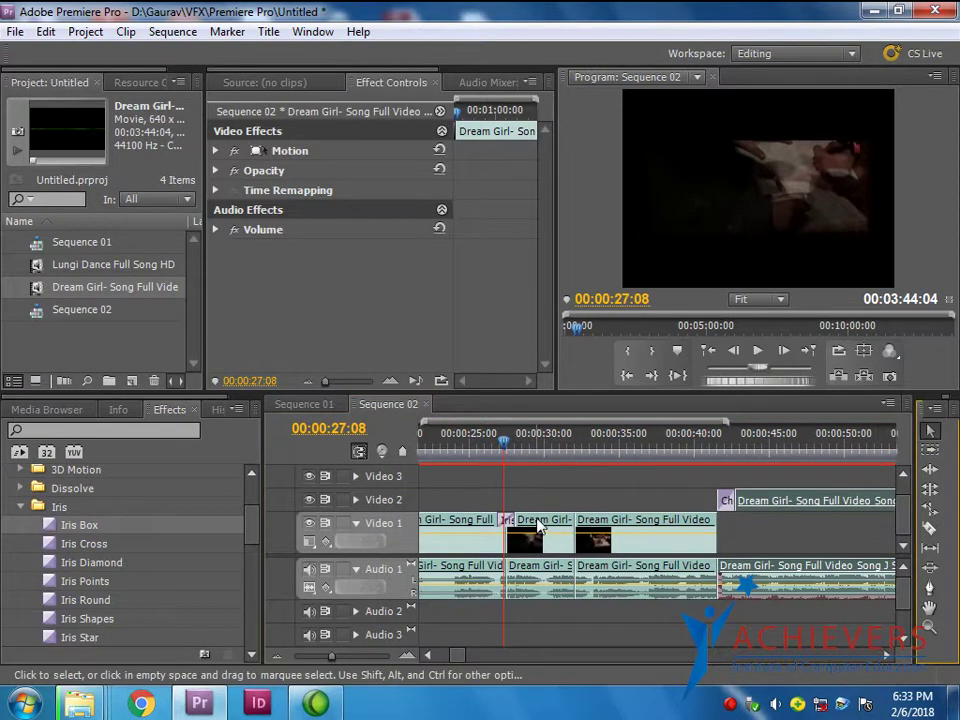
drag(537, 527, 538, 501)
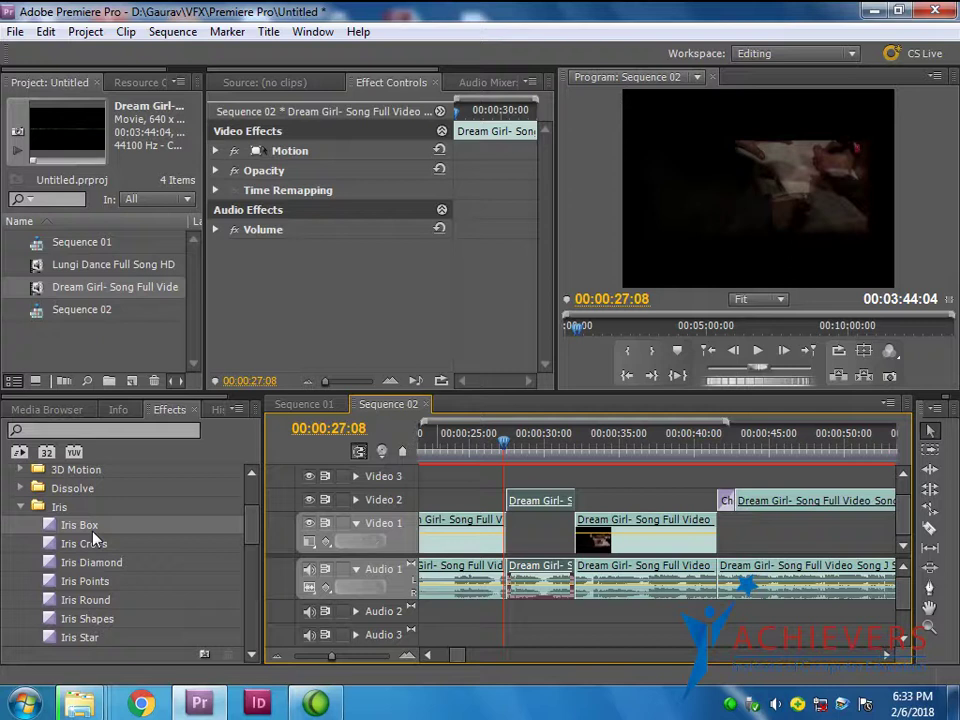
drag(93, 530, 337, 502)
drag(513, 508, 512, 502)
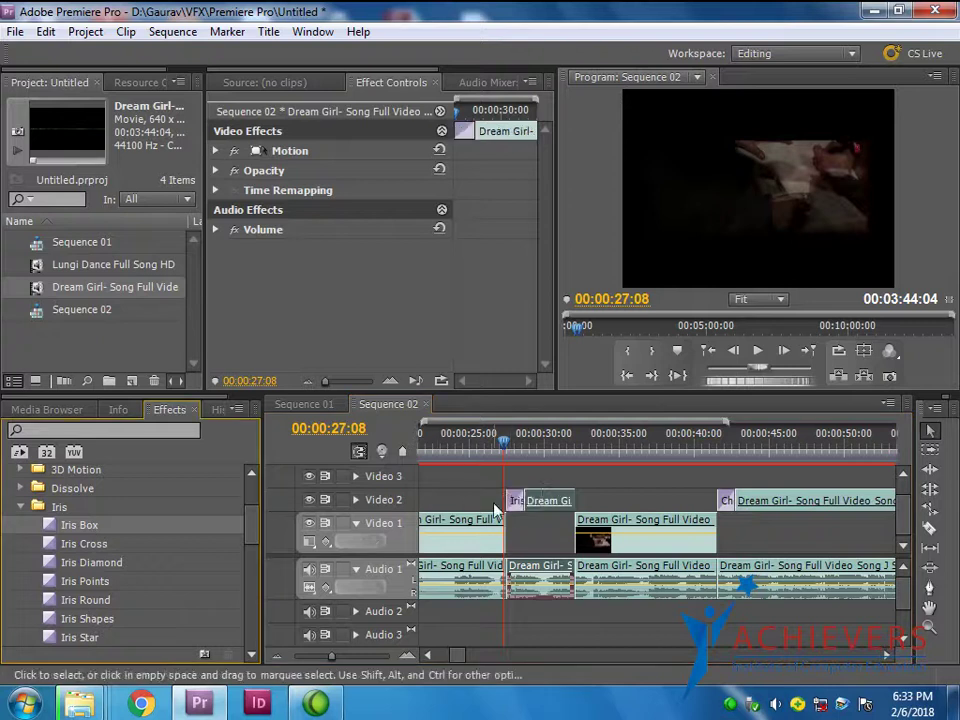
mouse_move(505, 452)
mouse_down()
mouse_move(527, 452)
mouse_move(513, 462)
mouse_up()
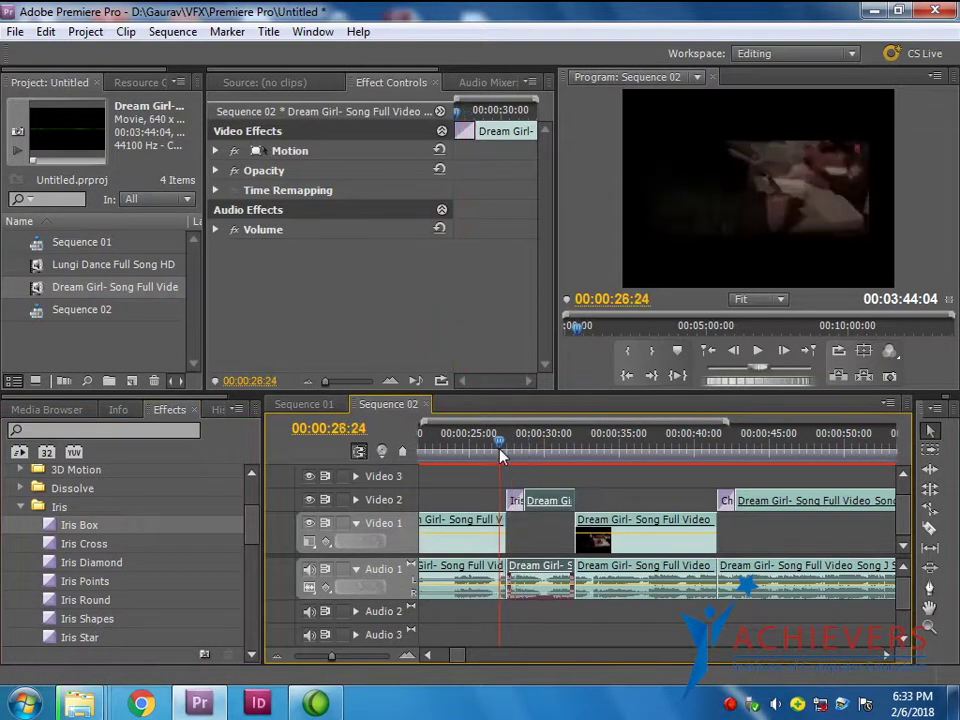
click(514, 500)
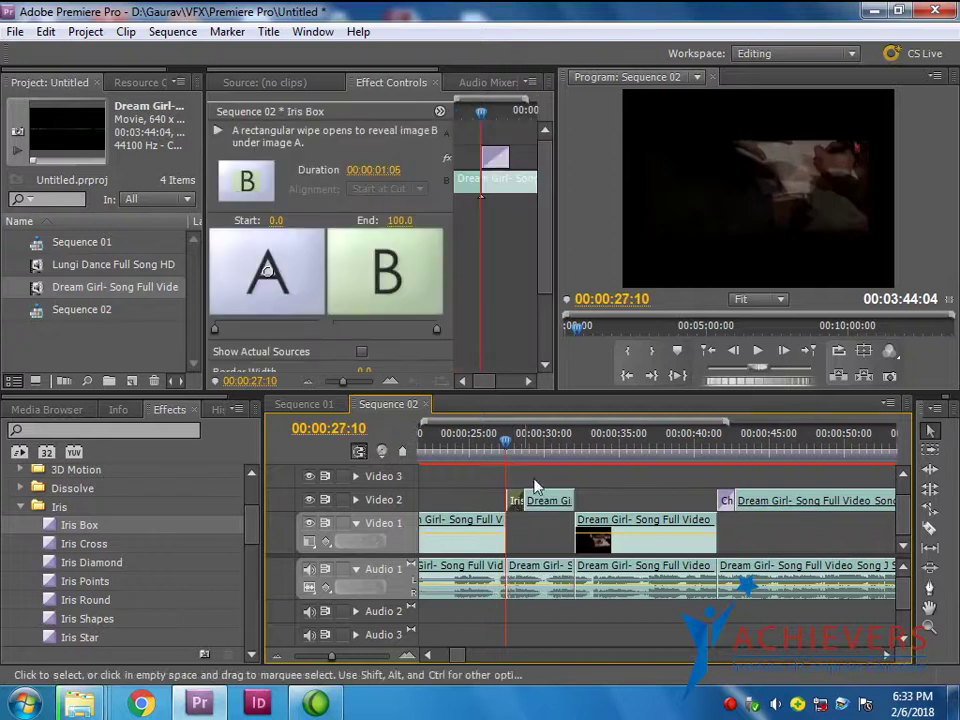
key(Delete)
drag(444, 440, 621, 484)
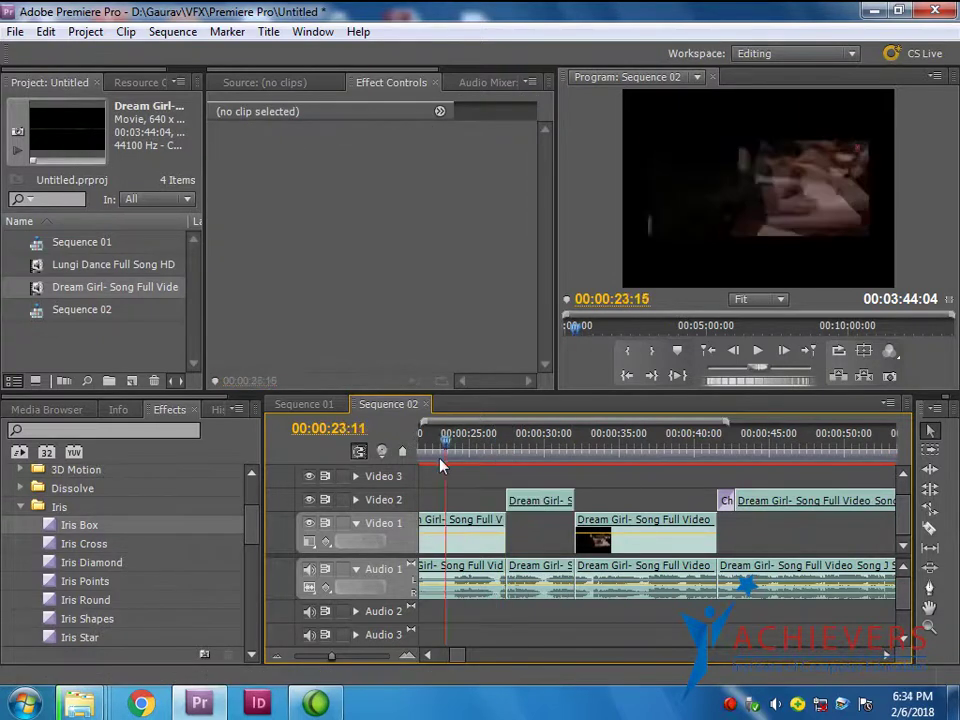
Split the Video 1 clip at 35 seconds and undo the Iris Box placed there
click(929, 528)
click(625, 530)
key(v)
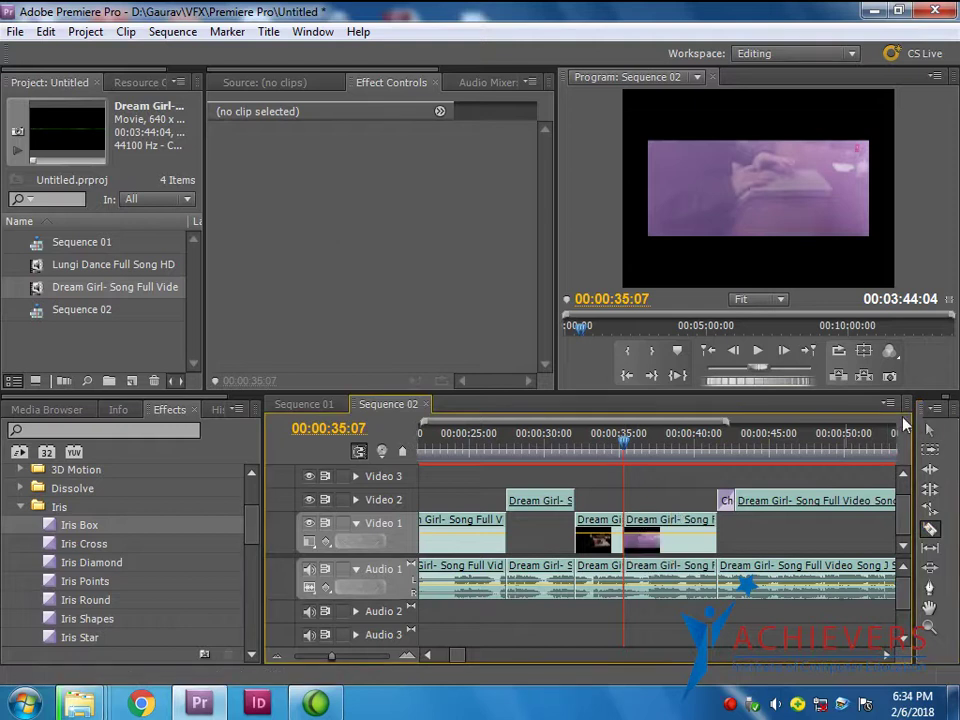
mouse_move(85, 525)
mouse_down()
mouse_move(605, 550)
mouse_move(601, 517)
mouse_up()
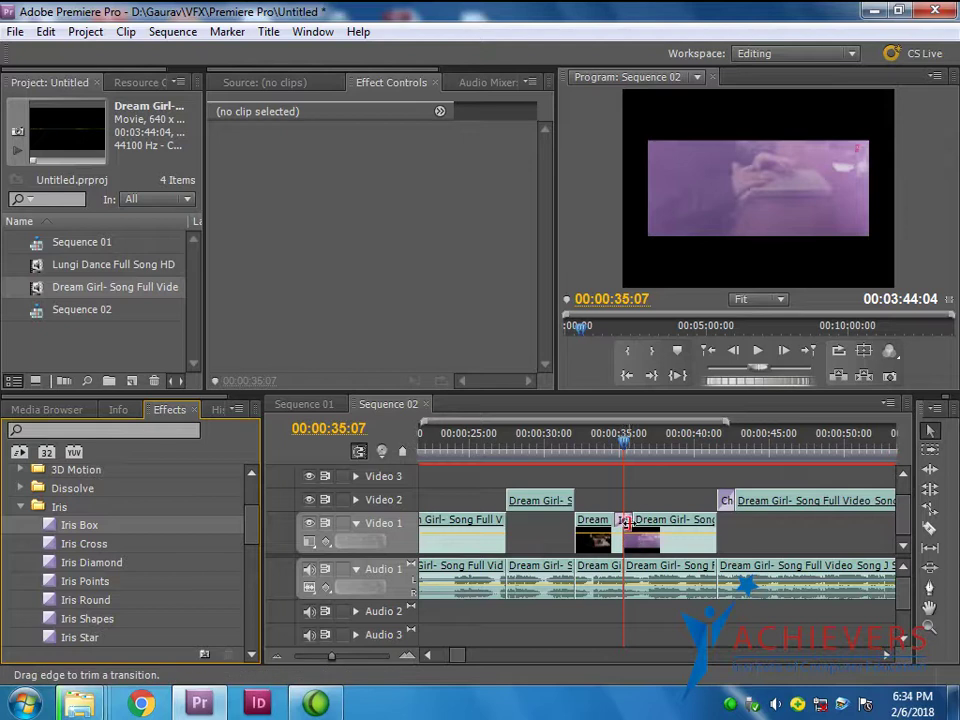
key(ctrl+z)
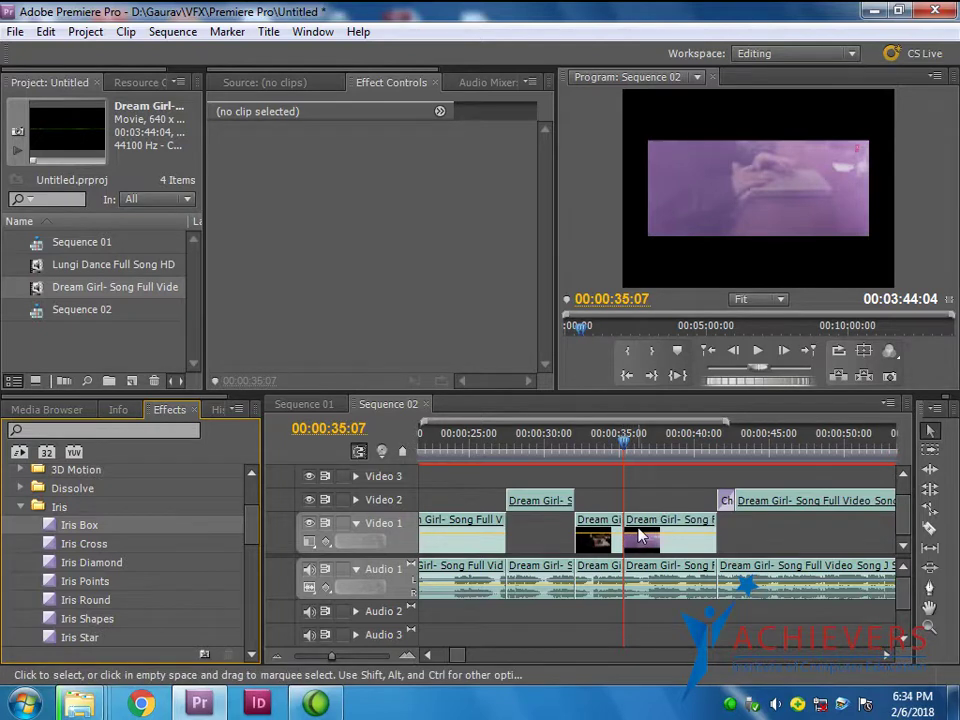
Raise the piece after 35 seconds to Video 2 with Iris Box at its start, and preview
drag(641, 536, 645, 503)
drag(86, 524, 635, 503)
drag(621, 440, 620, 455)
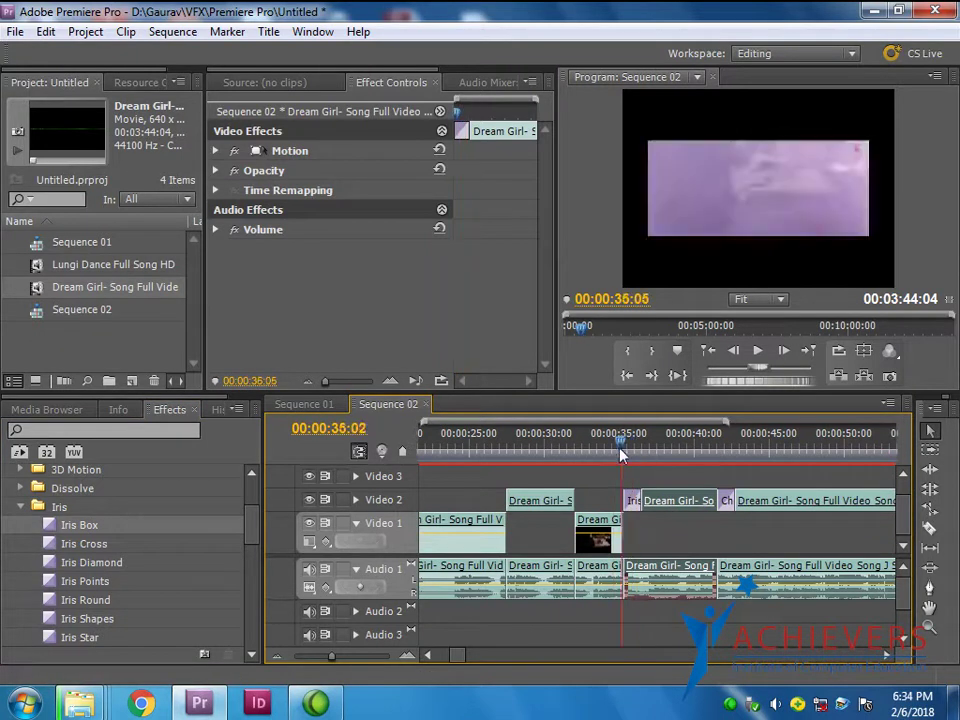
drag(620, 455, 638, 450)
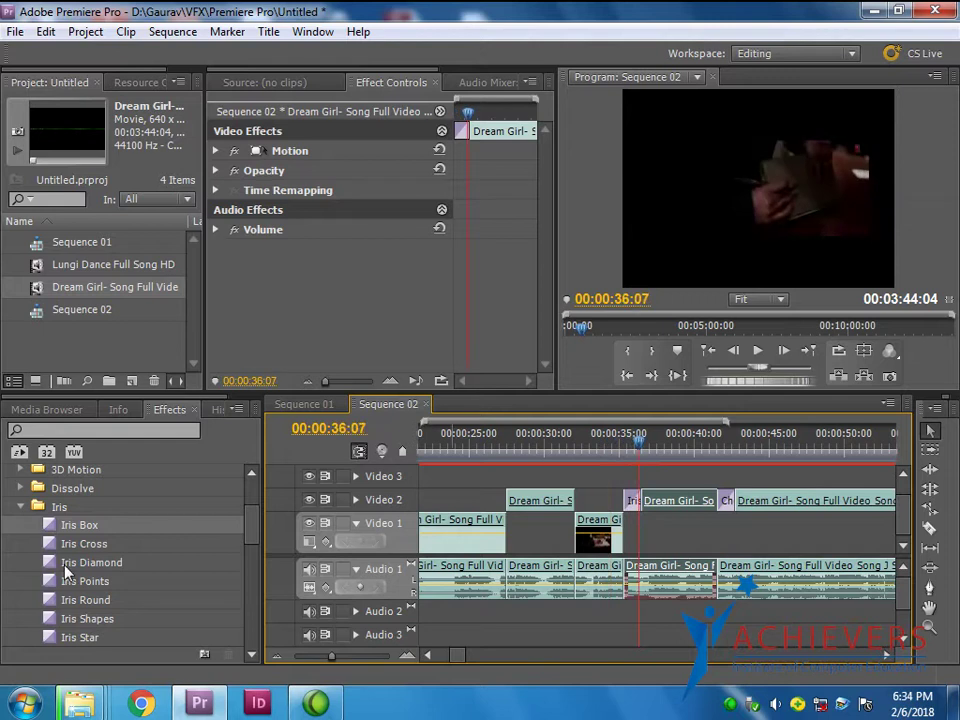
Collapse the Iris folder and expand the Page Peel transitions
scroll(66, 570, up, 5)
click(22, 600)
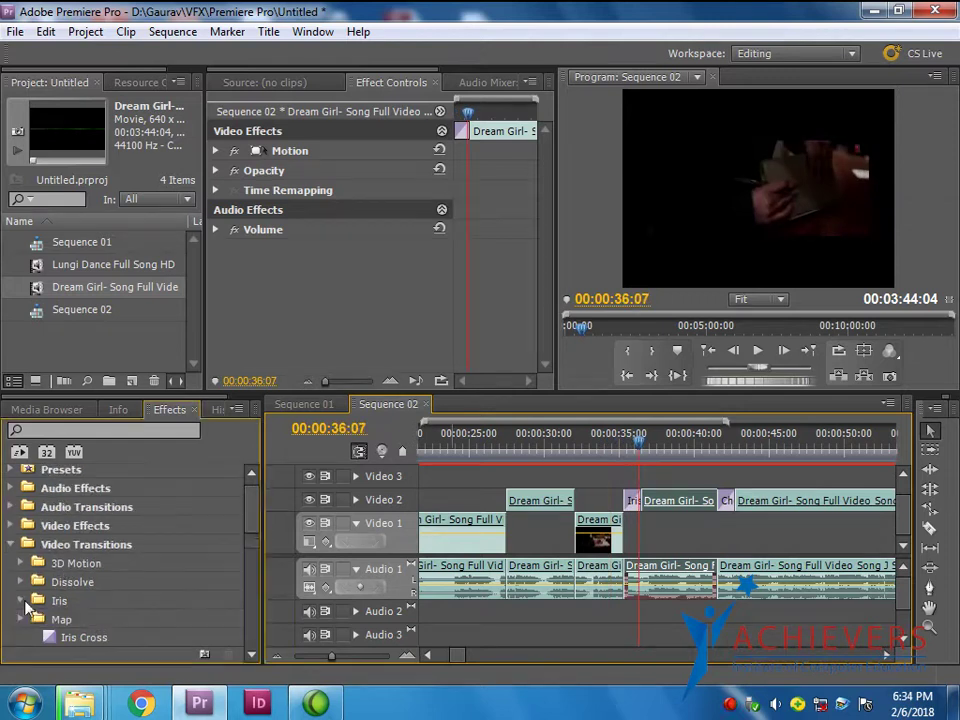
scroll(30, 605, down, 2)
scroll(58, 604, down, 1)
scroll(55, 595, down, 1)
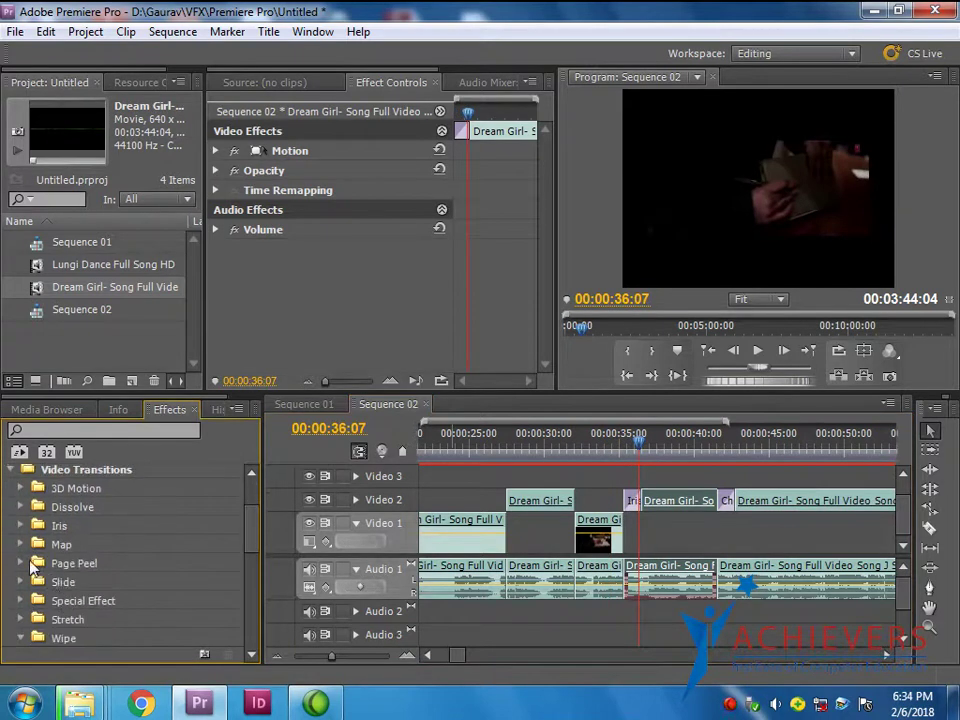
click(22, 563)
scroll(93, 552, down, 1)
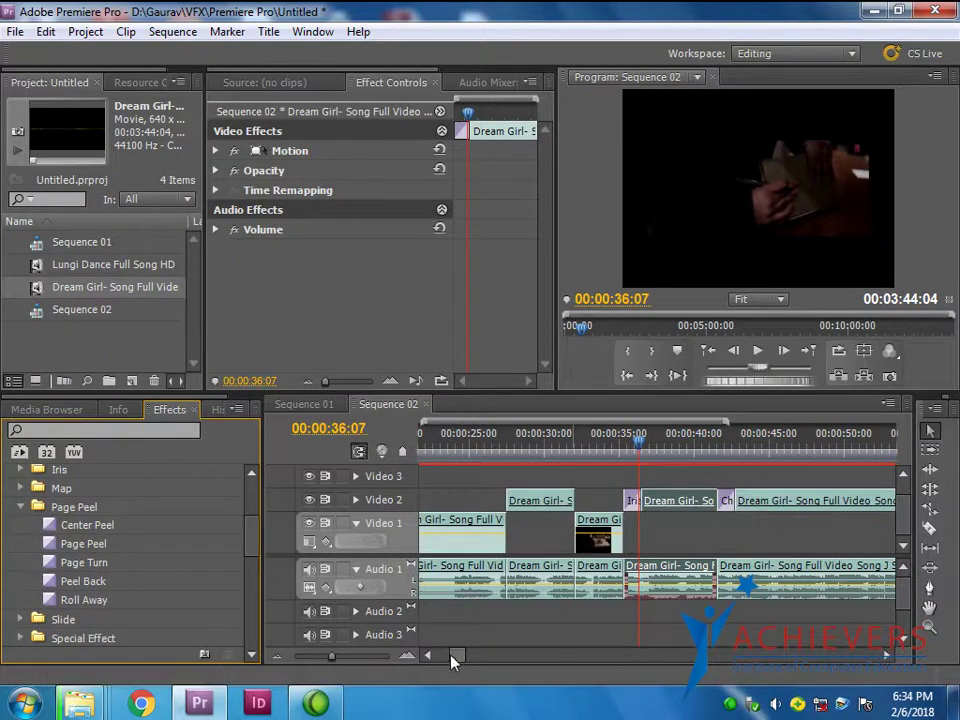
Razor the opening Dream Girl clips at three points, then select Center Peel
drag(450, 656, 440, 658)
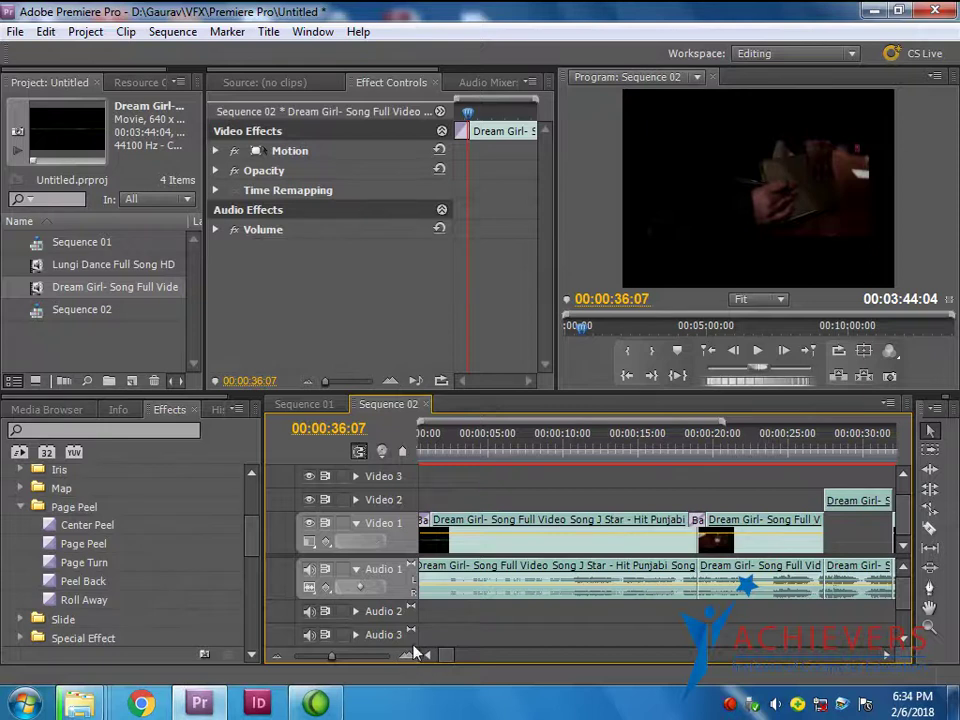
click(929, 530)
click(729, 705)
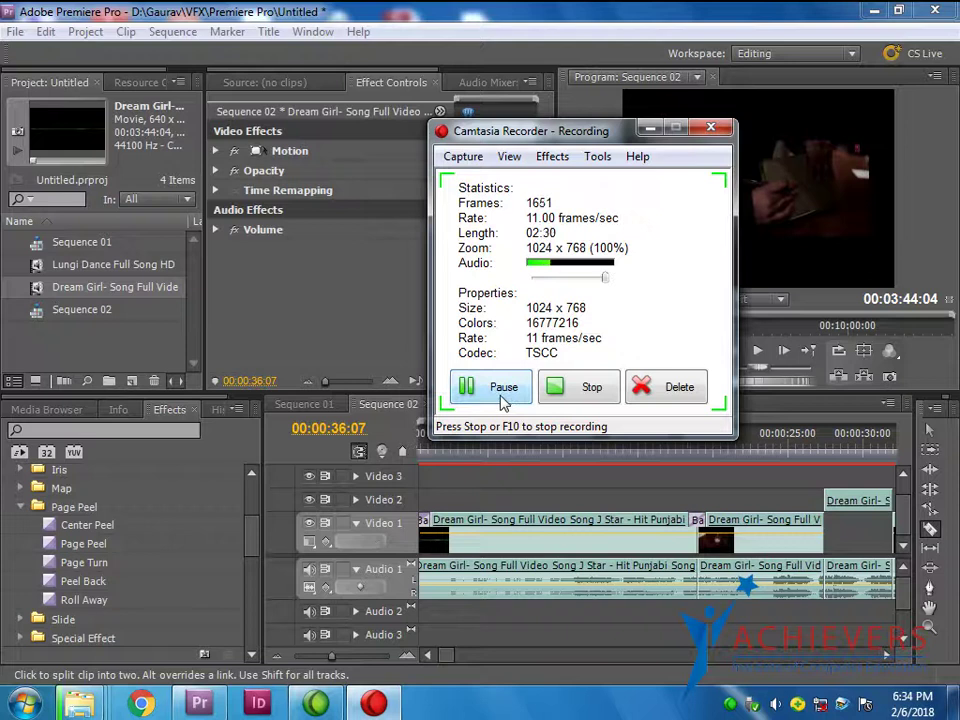
click(650, 128)
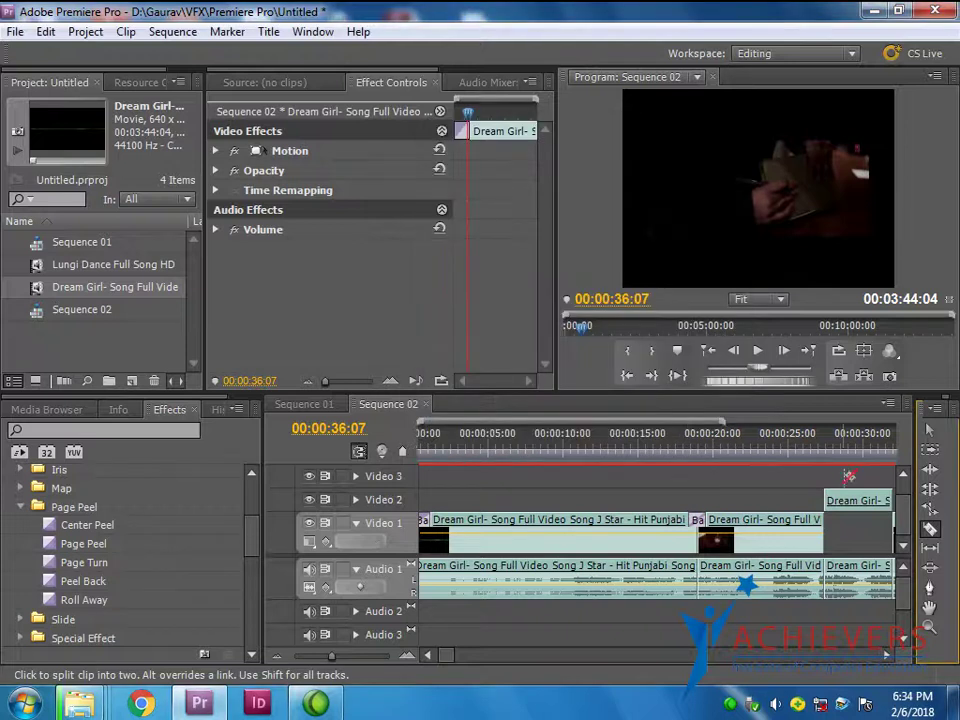
click(497, 530)
click(558, 530)
click(614, 530)
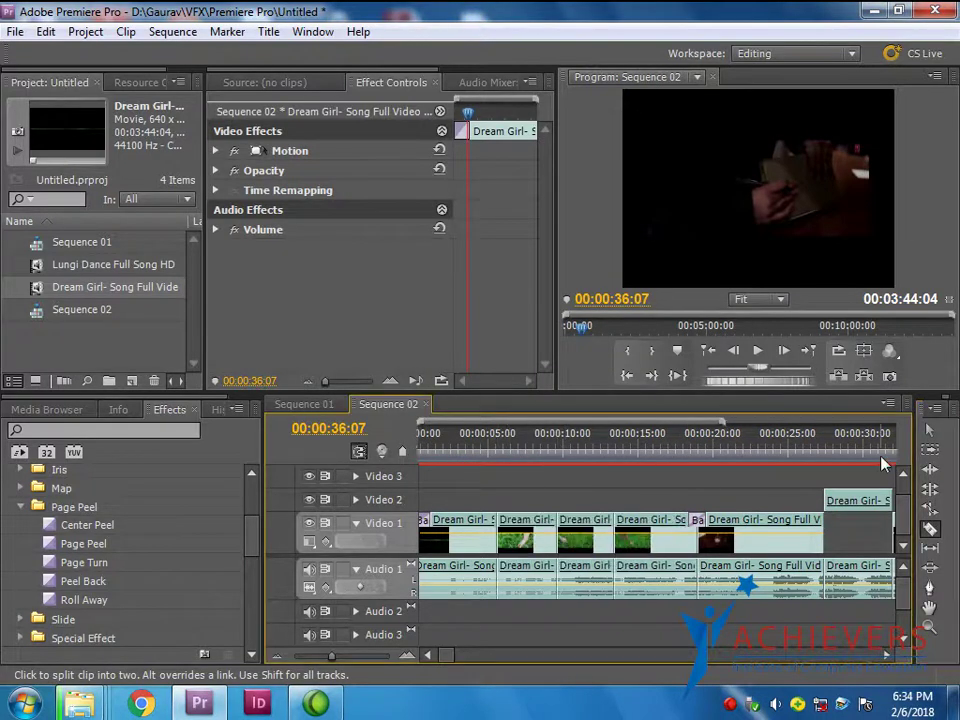
click(930, 430)
click(85, 530)
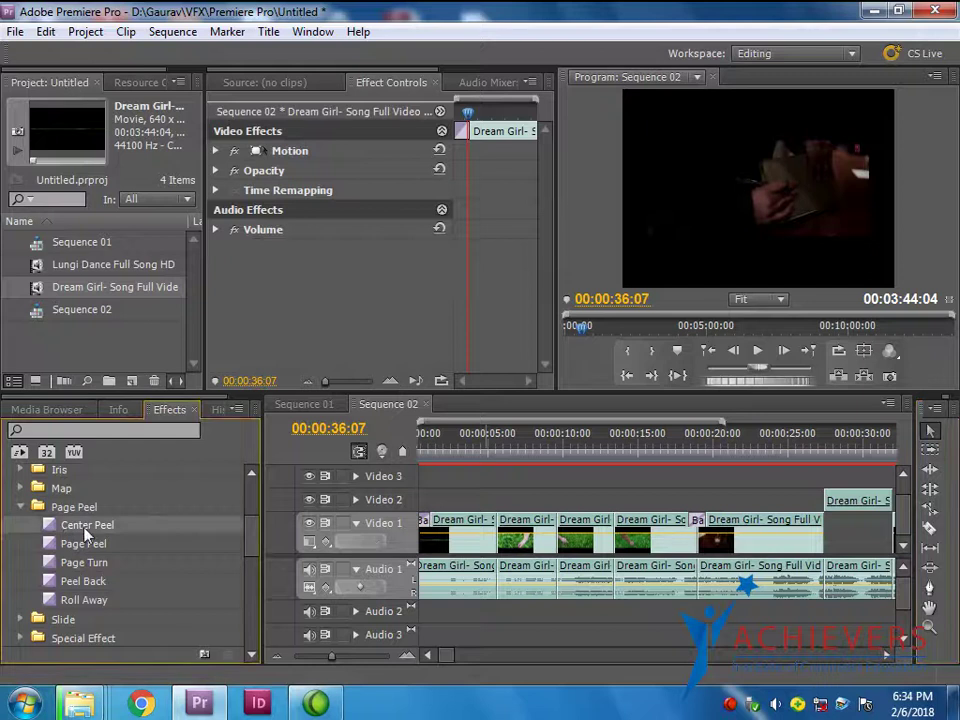
Add Center Peel at the first new cut, preview it, then delete it
drag(207, 530, 497, 521)
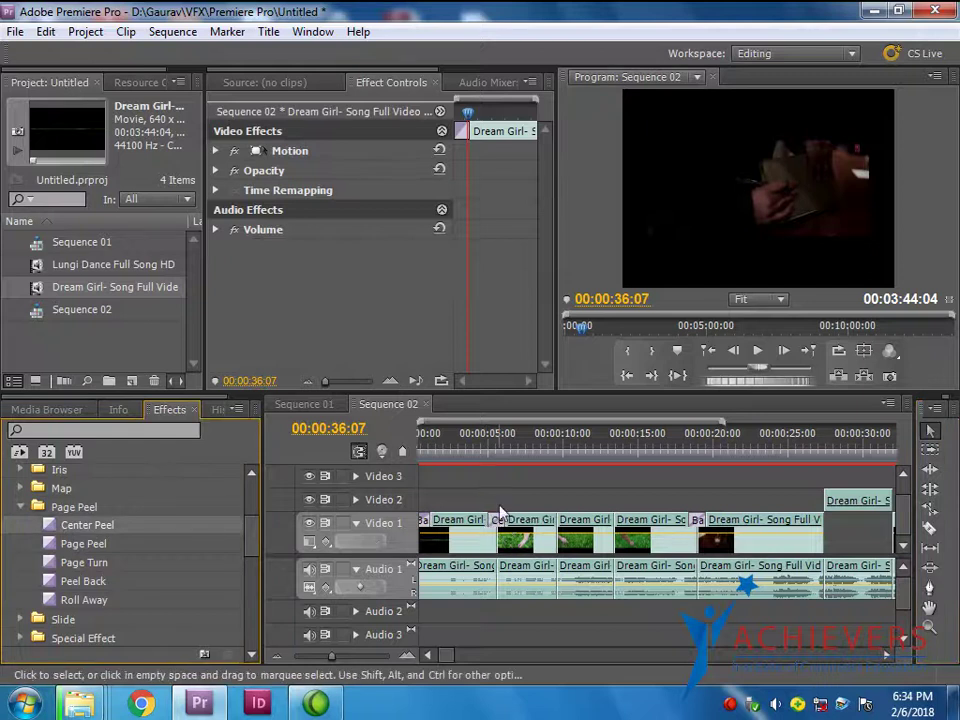
mouse_move(497, 459)
mouse_down()
mouse_move(481, 469)
mouse_move(497, 470)
mouse_up()
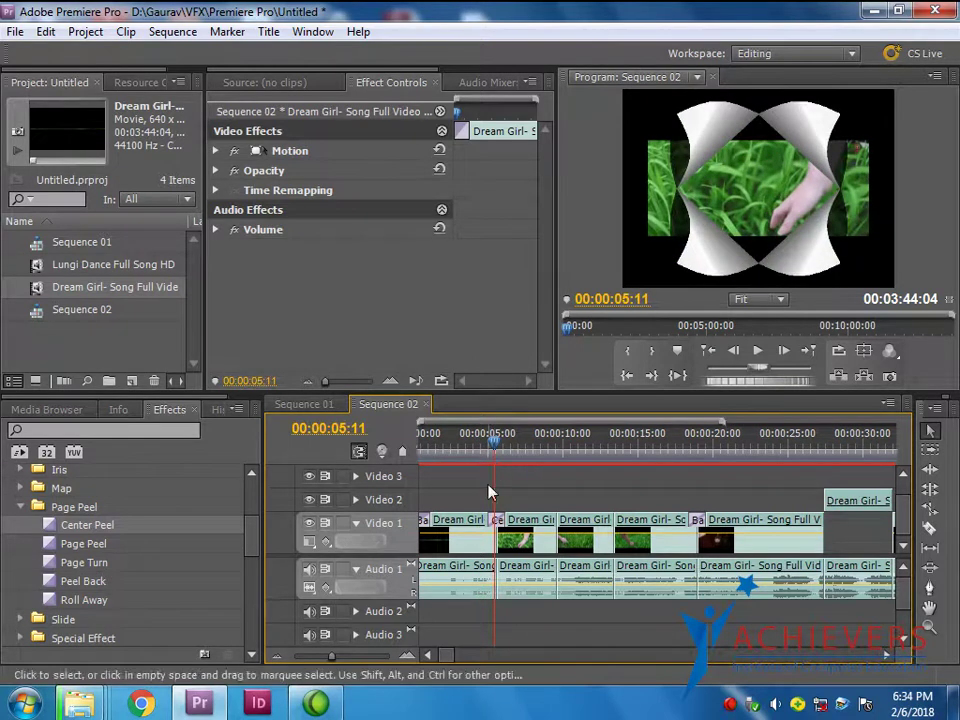
click(497, 519)
key(Delete)
Raise the second clip to Video 2 with Center Peel at its start, and preview the peel
drag(519, 531, 519, 500)
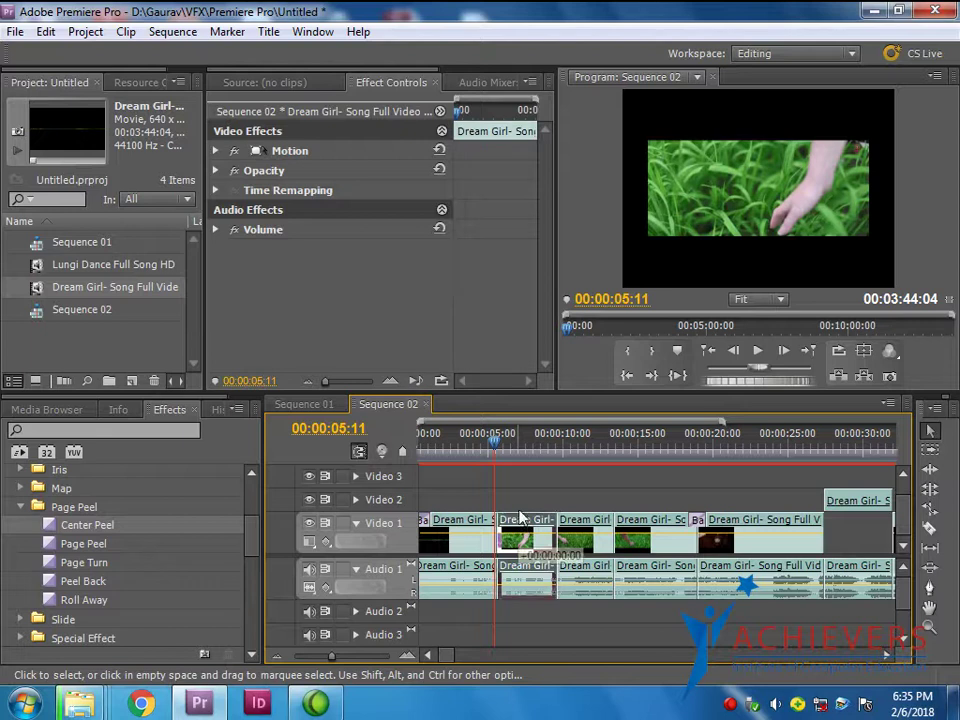
drag(101, 529, 504, 501)
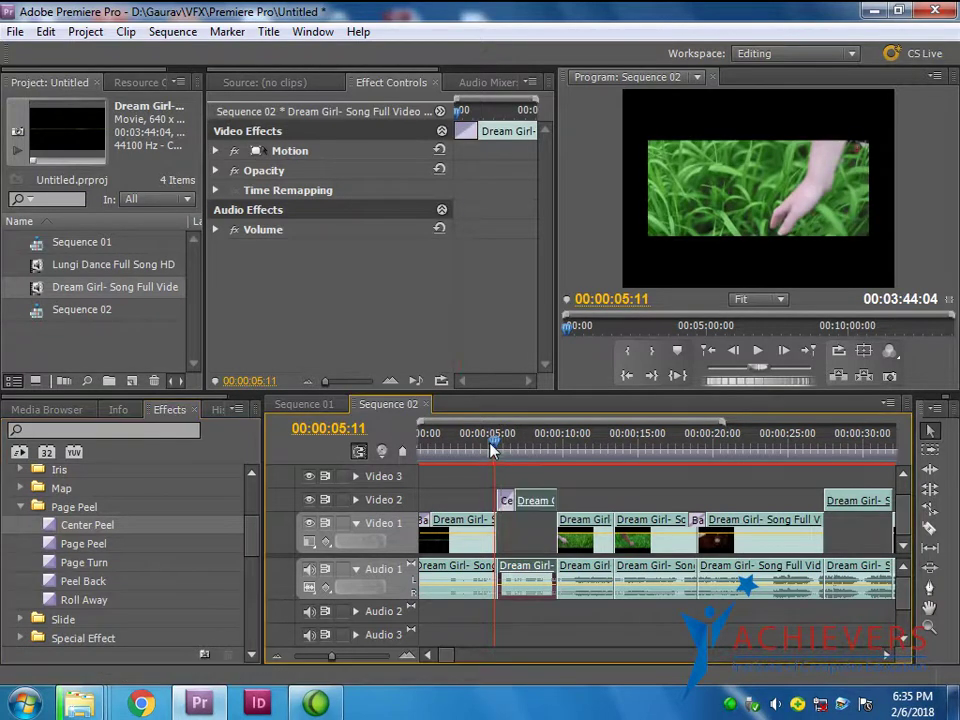
click(500, 453)
drag(500, 453, 499, 460)
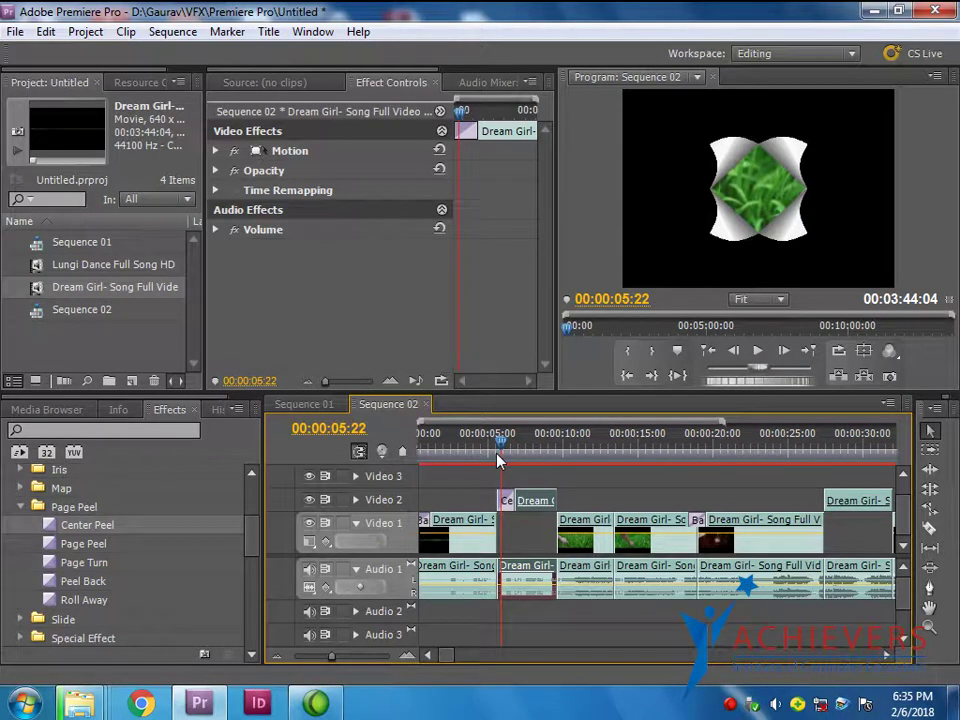
mouse_move(499, 460)
mouse_down()
mouse_move(511, 469)
mouse_move(495, 476)
mouse_up()
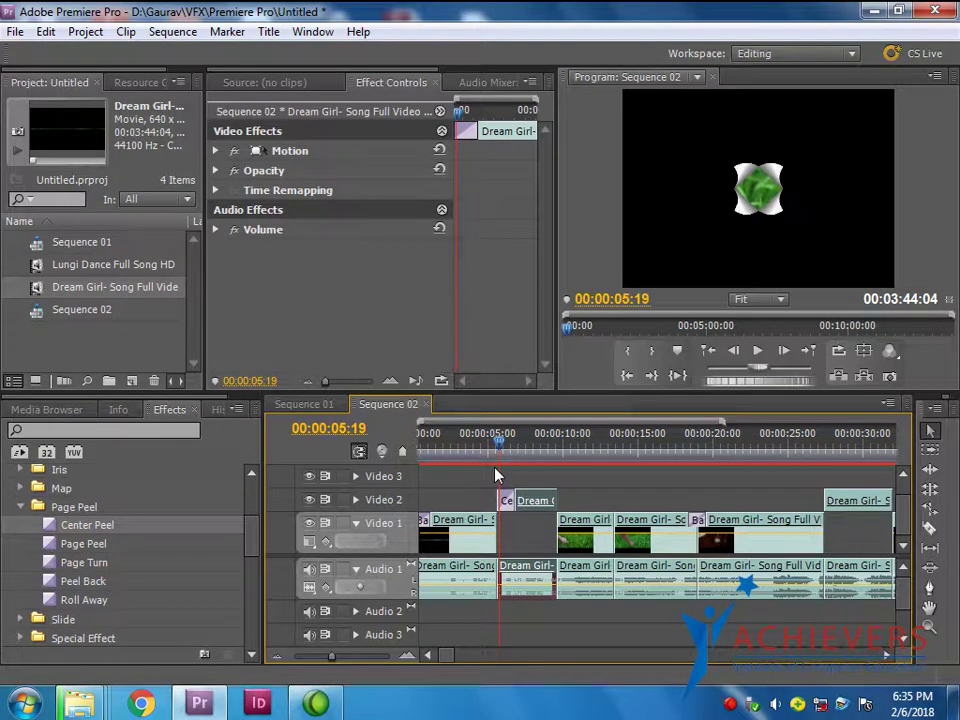
Move the peeled clip back down to Video 1 and preview Center Peel near 5 seconds
drag(515, 500, 523, 527)
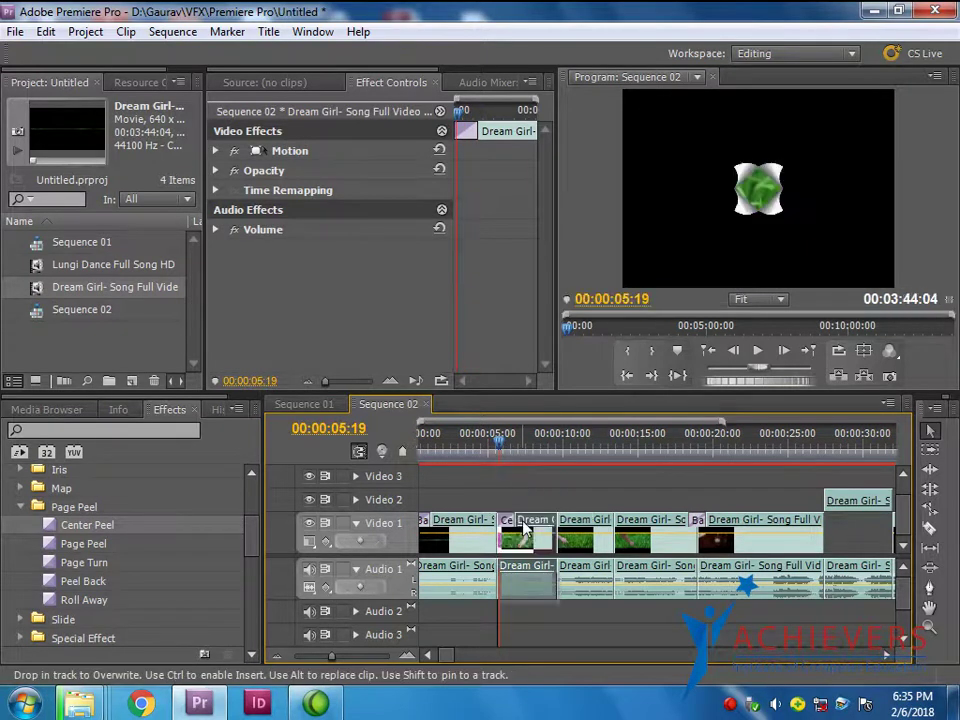
click(488, 458)
drag(492, 459, 514, 472)
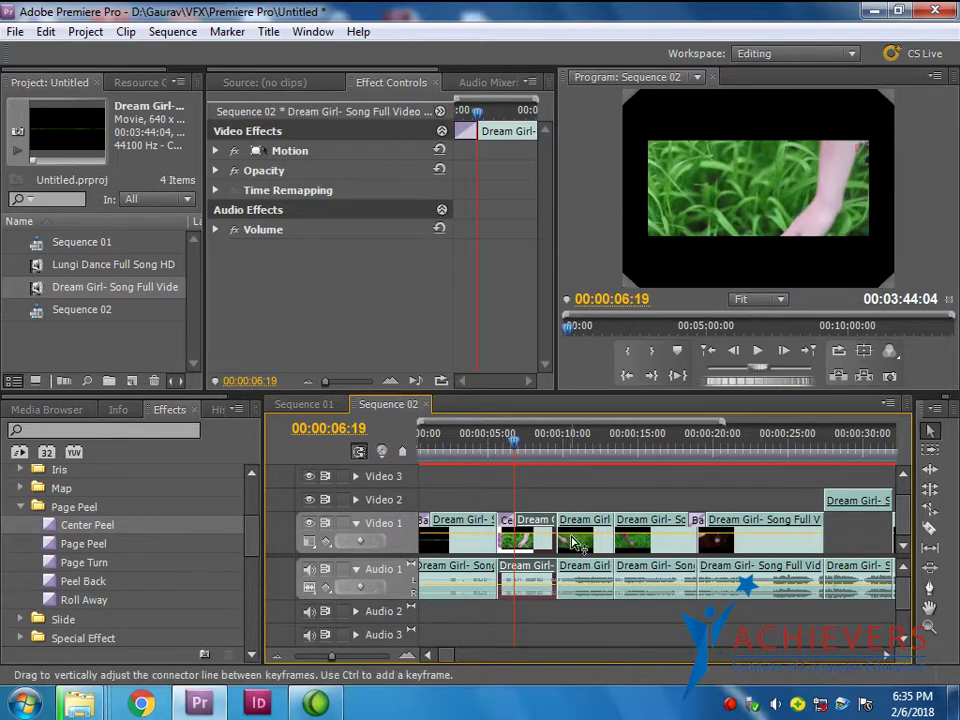
click(850, 505)
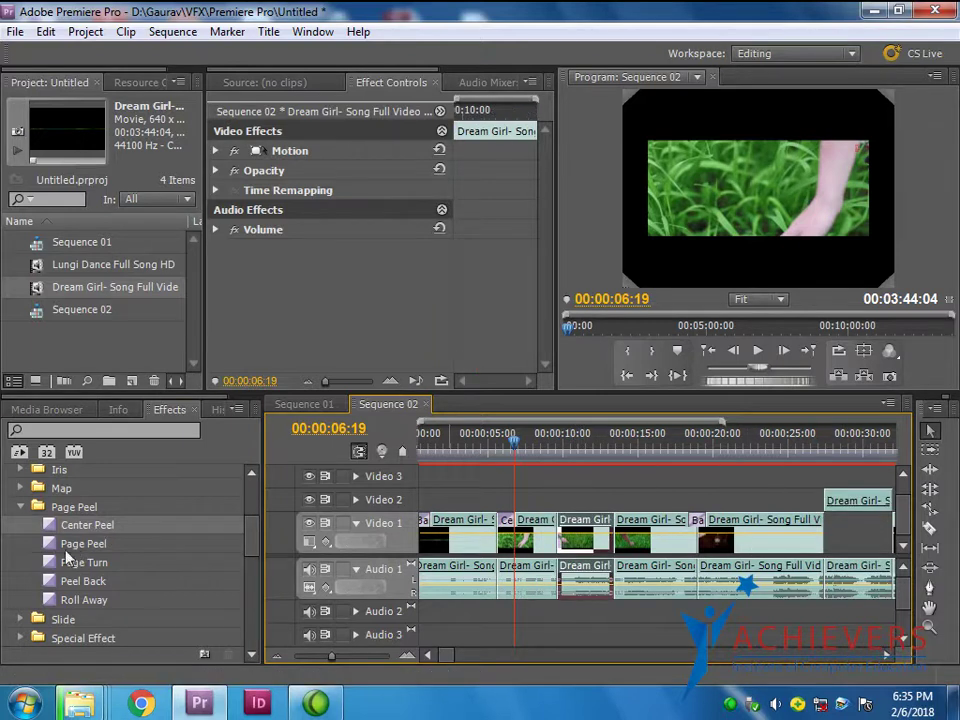
Apply Page Peel at the Video 1 cut near 9 seconds, then raise the short clip to Video 2
drag(80, 543, 566, 549)
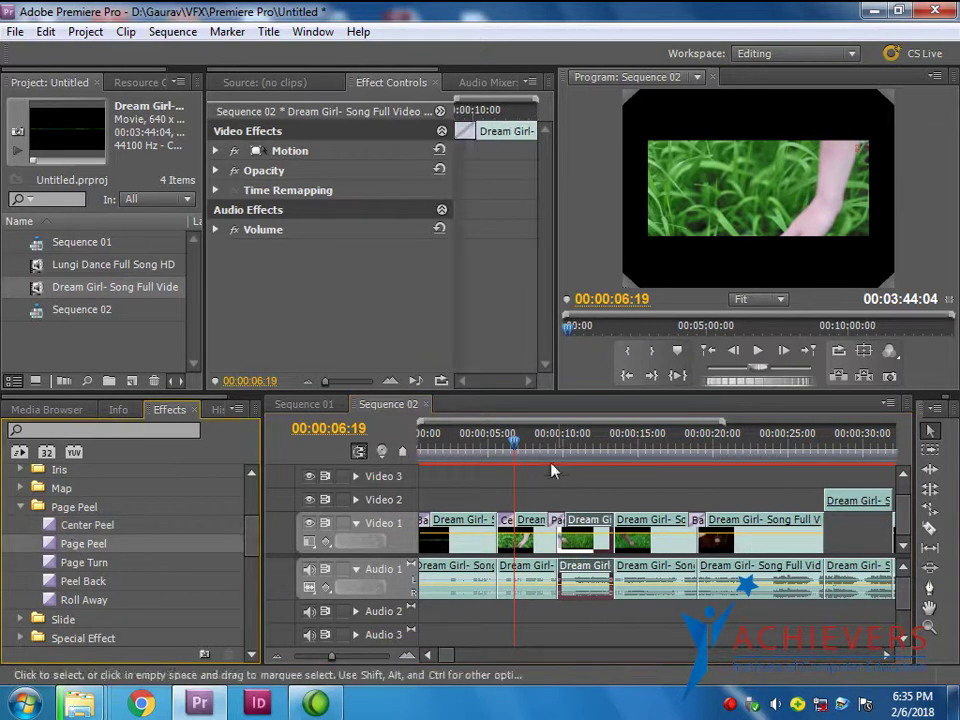
drag(528, 455, 554, 460)
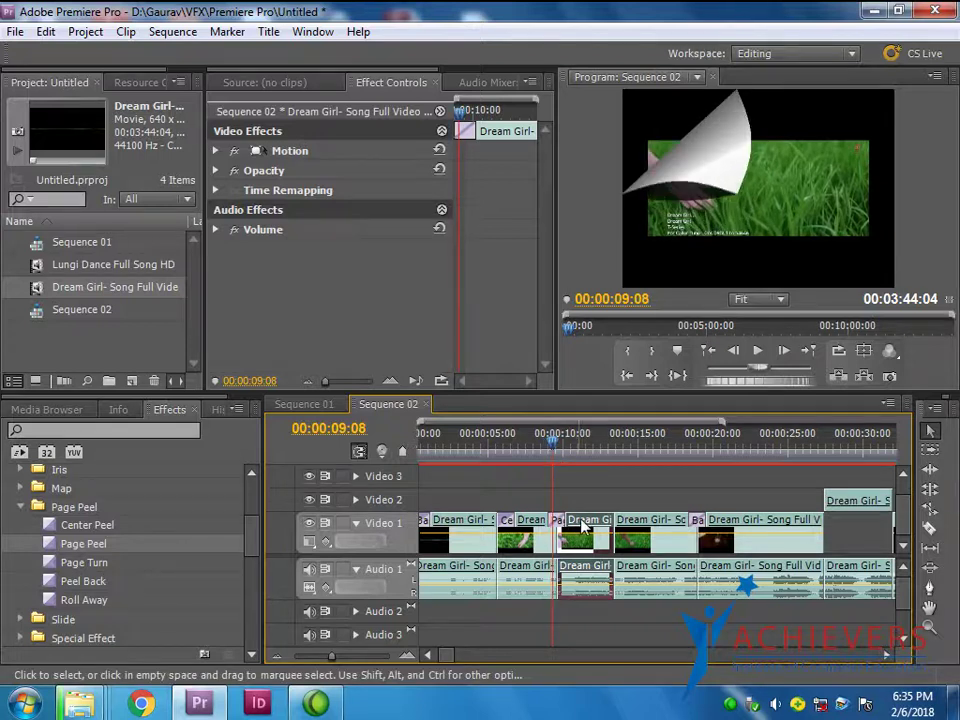
drag(586, 524, 586, 500)
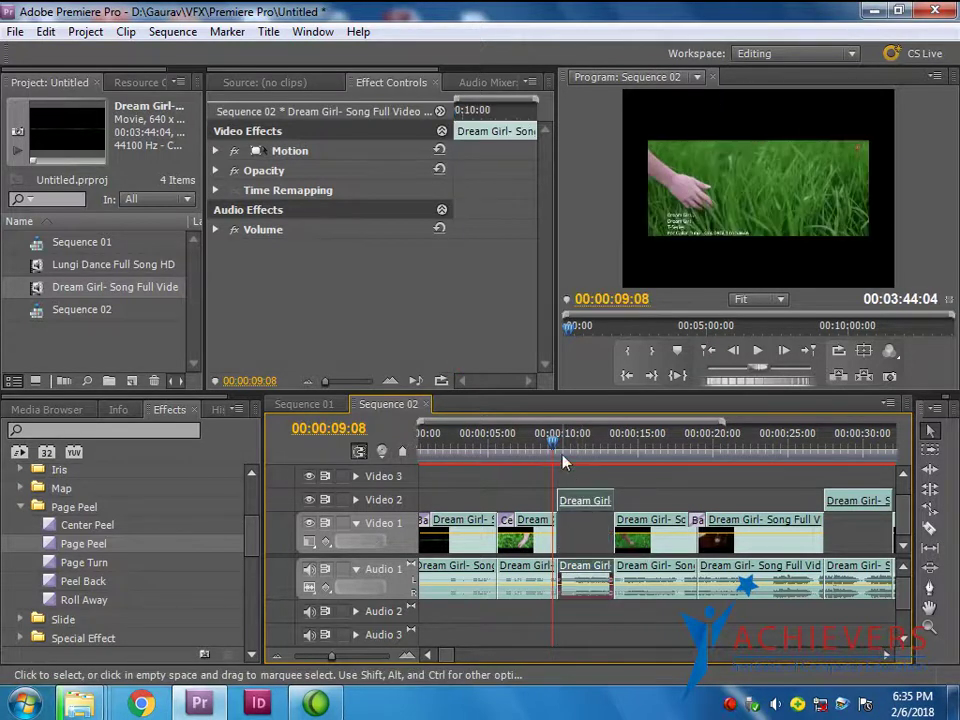
drag(557, 453, 561, 450)
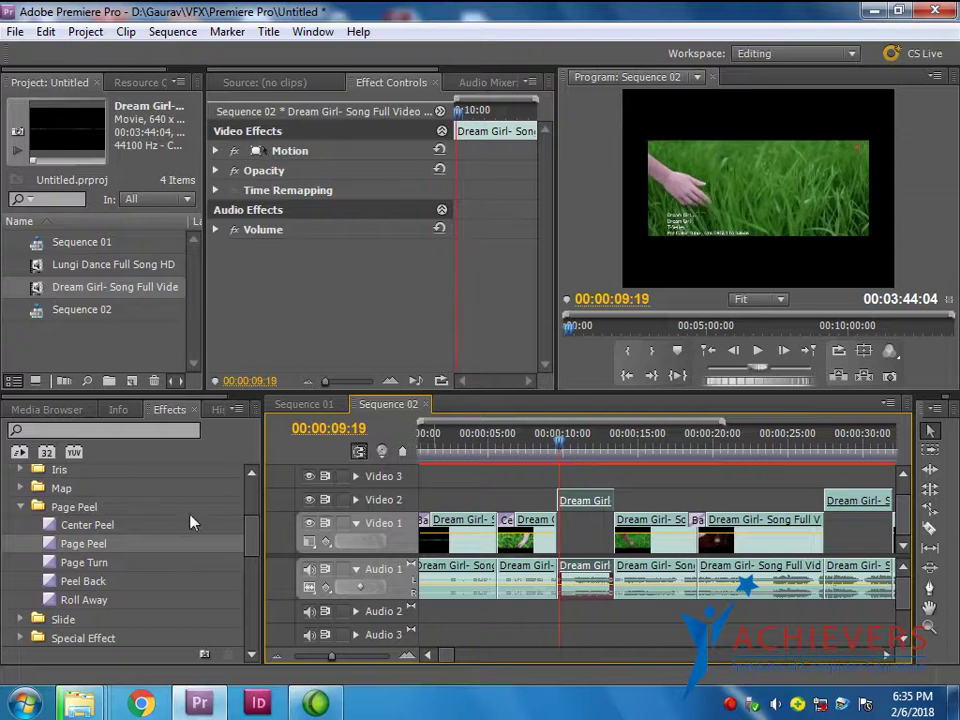
Put Page Peel at the Video 2 clip's start, preview, then return the clip to Video 1
drag(97, 544, 560, 500)
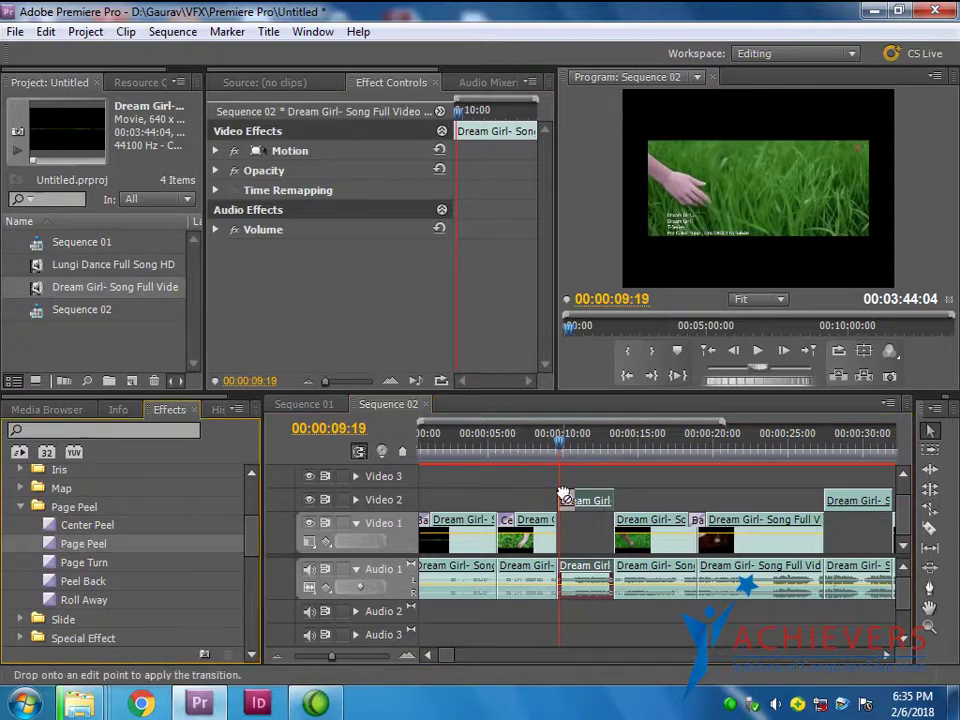
mouse_move(558, 447)
mouse_down()
mouse_move(576, 456)
mouse_move(553, 447)
mouse_up()
drag(585, 502, 586, 528)
mouse_move(563, 458)
mouse_down()
mouse_move(556, 474)
mouse_move(570, 476)
mouse_up()
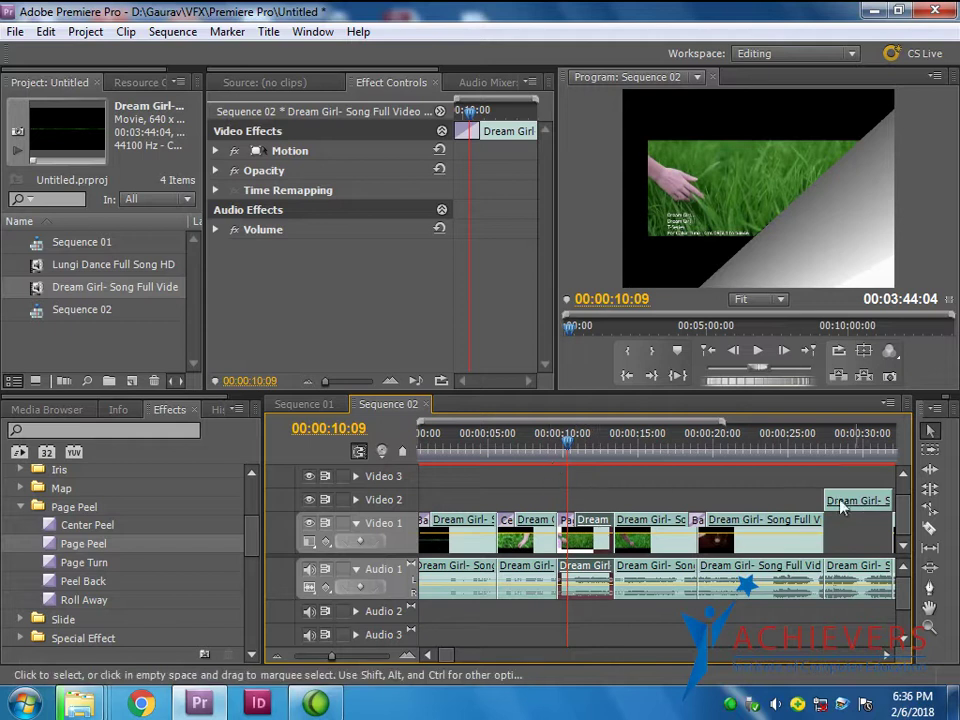
Try Page Turn, then Peel Back, at the Video 1 cut near 10 seconds, previewing each
drag(70, 563, 583, 548)
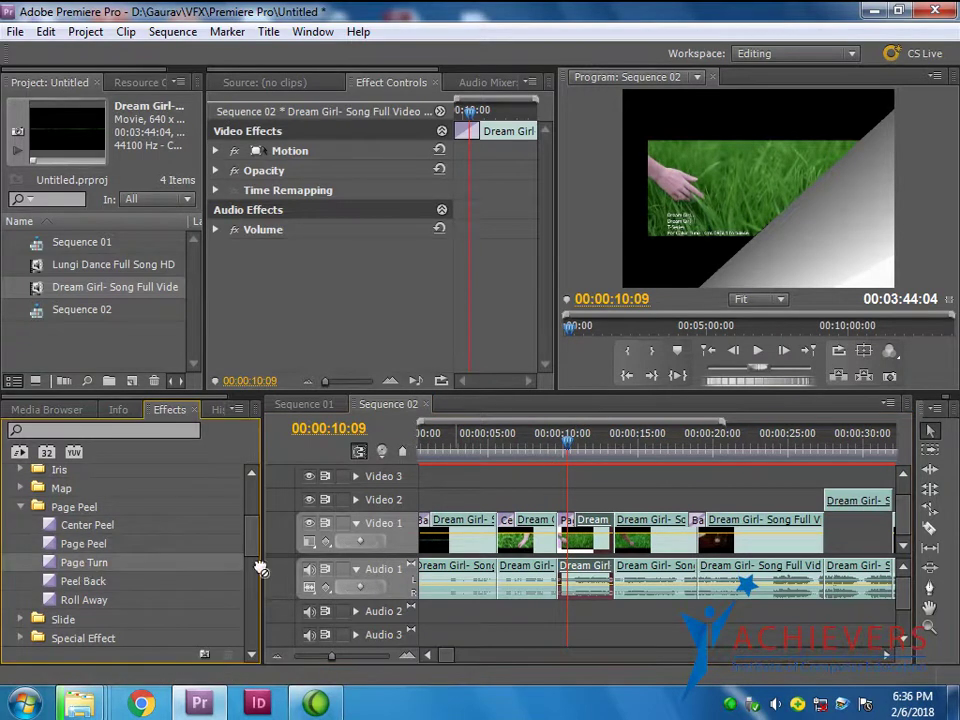
click(556, 451)
drag(556, 451, 560, 461)
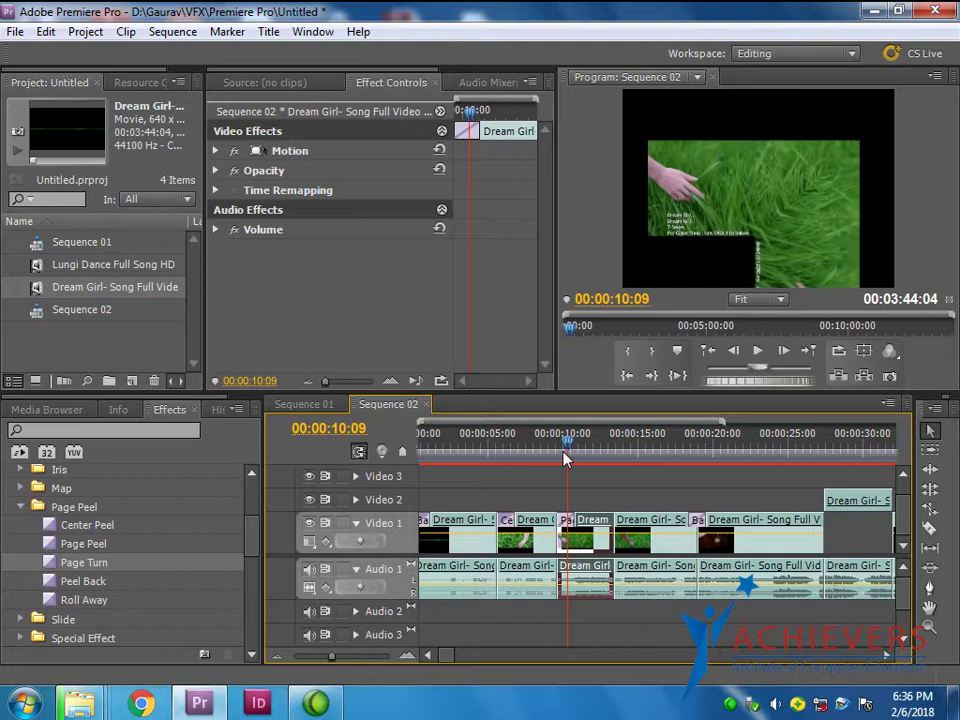
drag(560, 460, 559, 458)
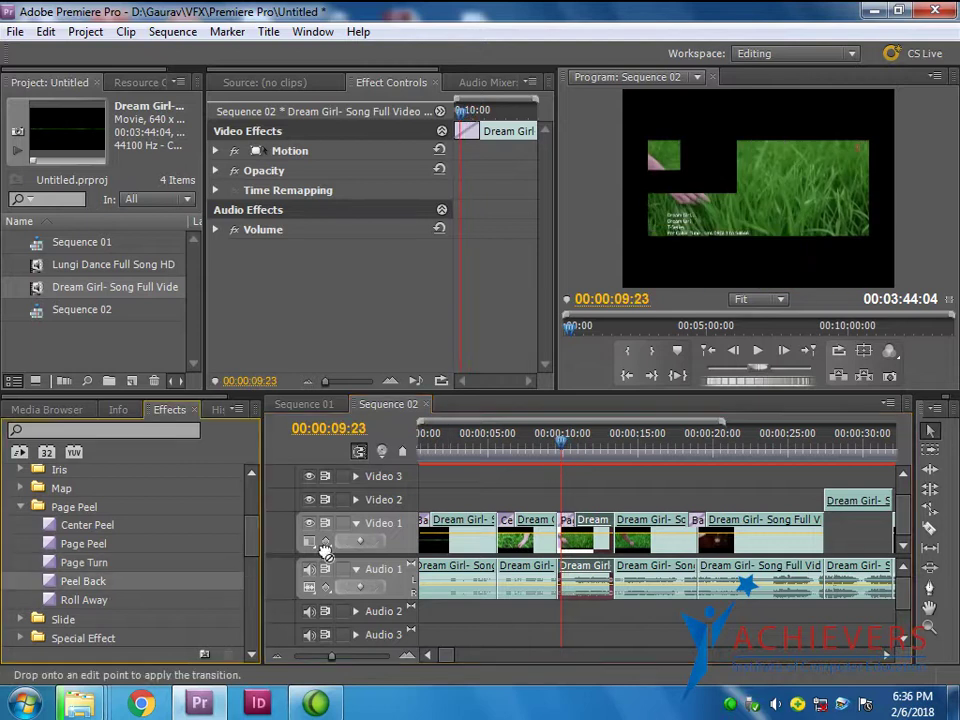
drag(103, 586, 561, 521)
drag(570, 458, 546, 482)
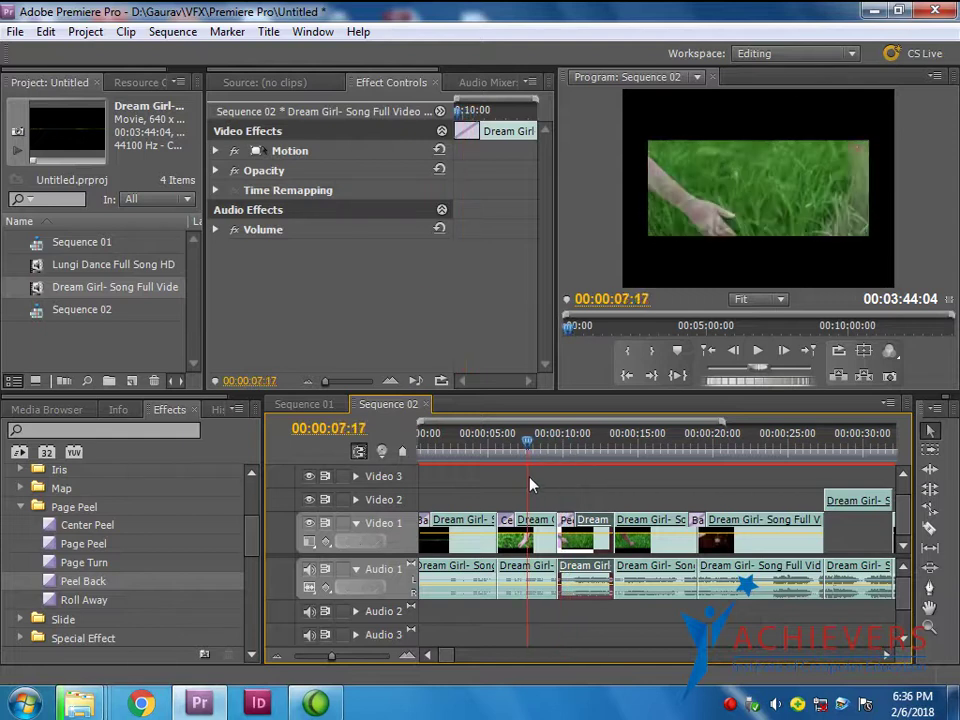
drag(546, 482, 547, 484)
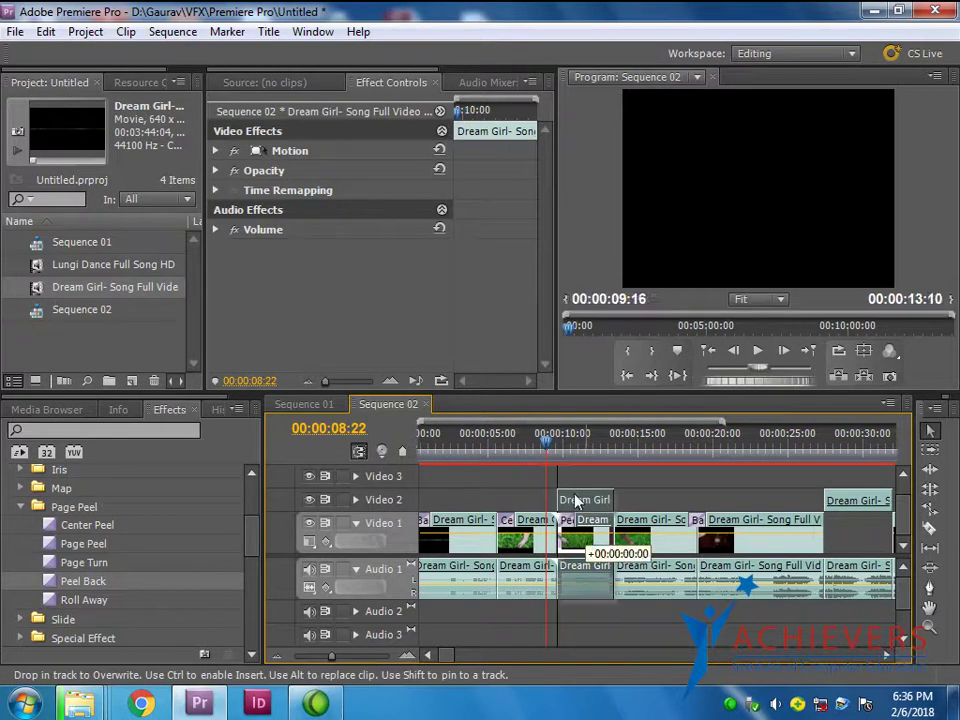
Raise the short clip to Video 2 and apply Peel Back at its start, then preview
drag(588, 516, 588, 497)
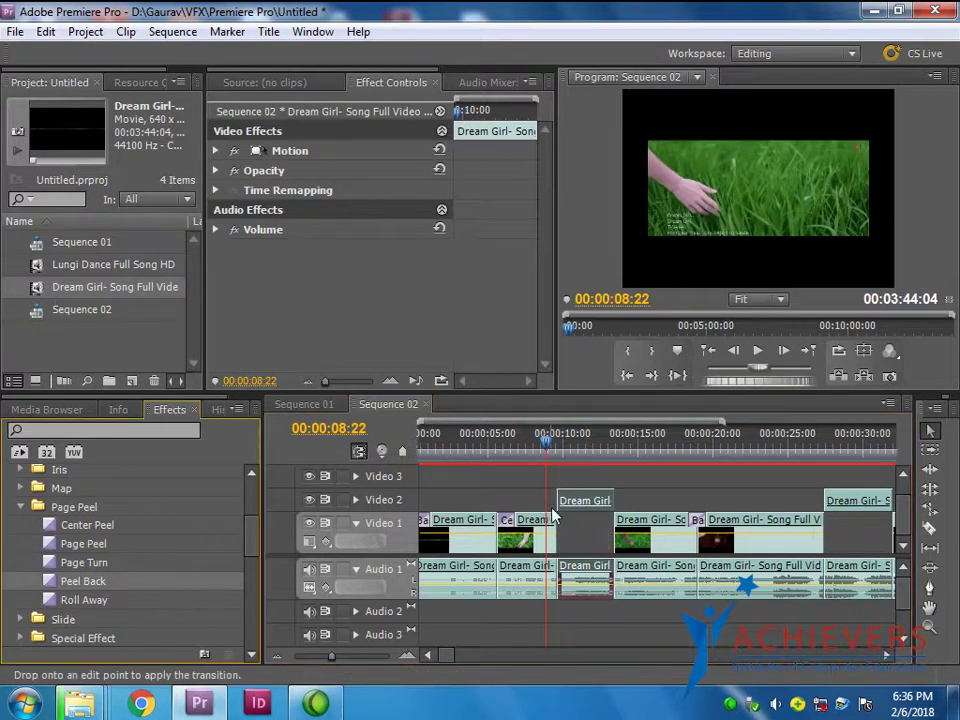
mouse_move(67, 585)
mouse_down()
mouse_move(566, 500)
mouse_move(563, 472)
mouse_move(572, 480)
mouse_move(556, 482)
mouse_up()
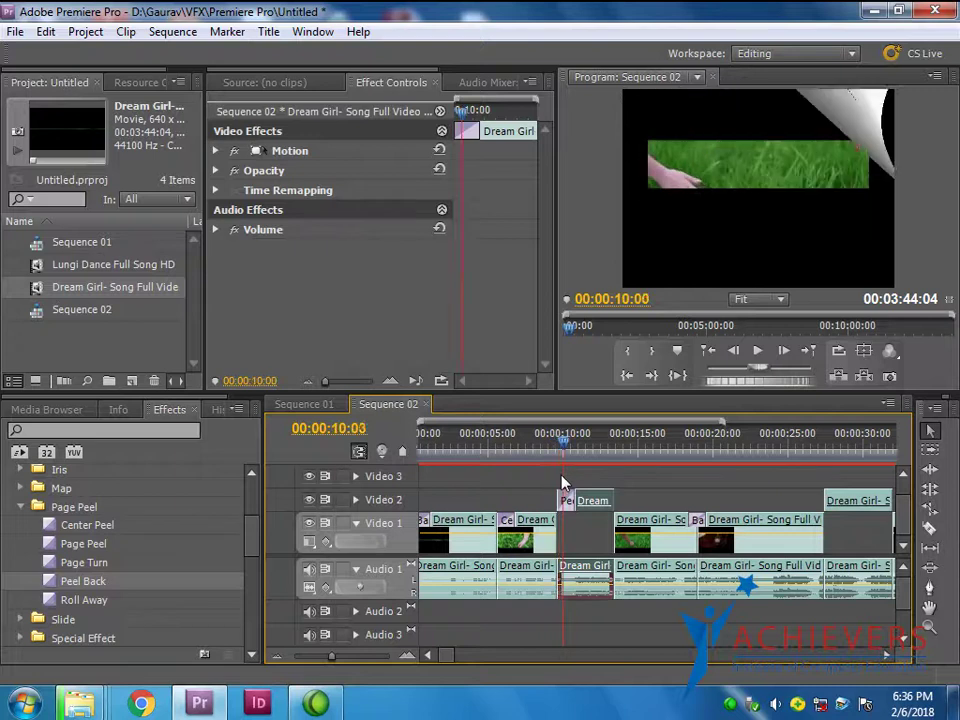
drag(556, 482, 594, 492)
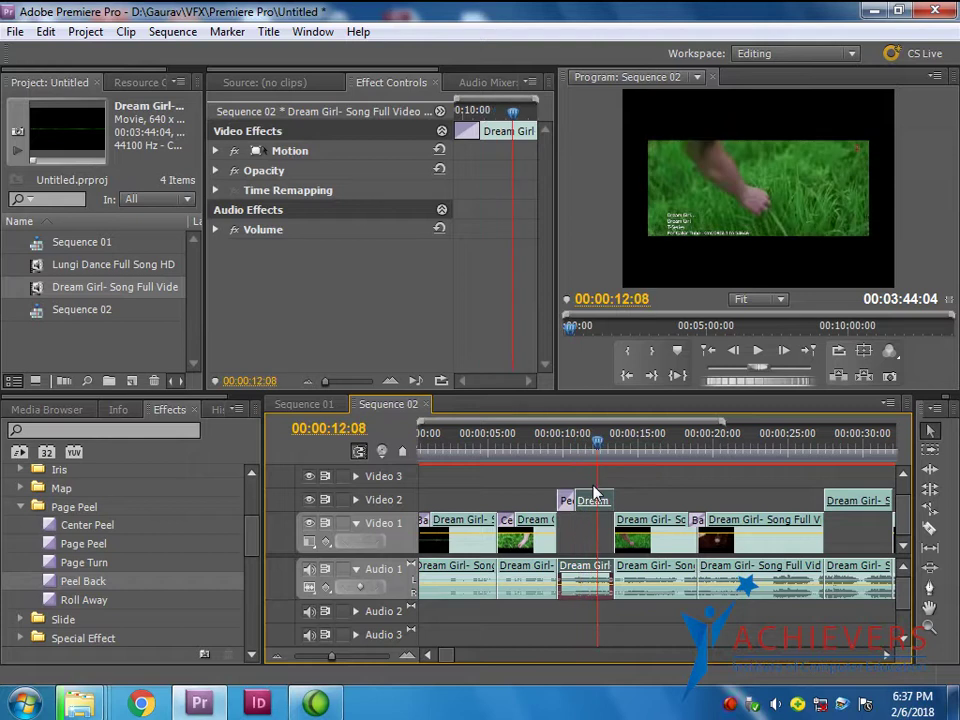
Swap Peel Back for Roll Away on the Video 2 clip and open its settings at 00:00:10:13
click(85, 603)
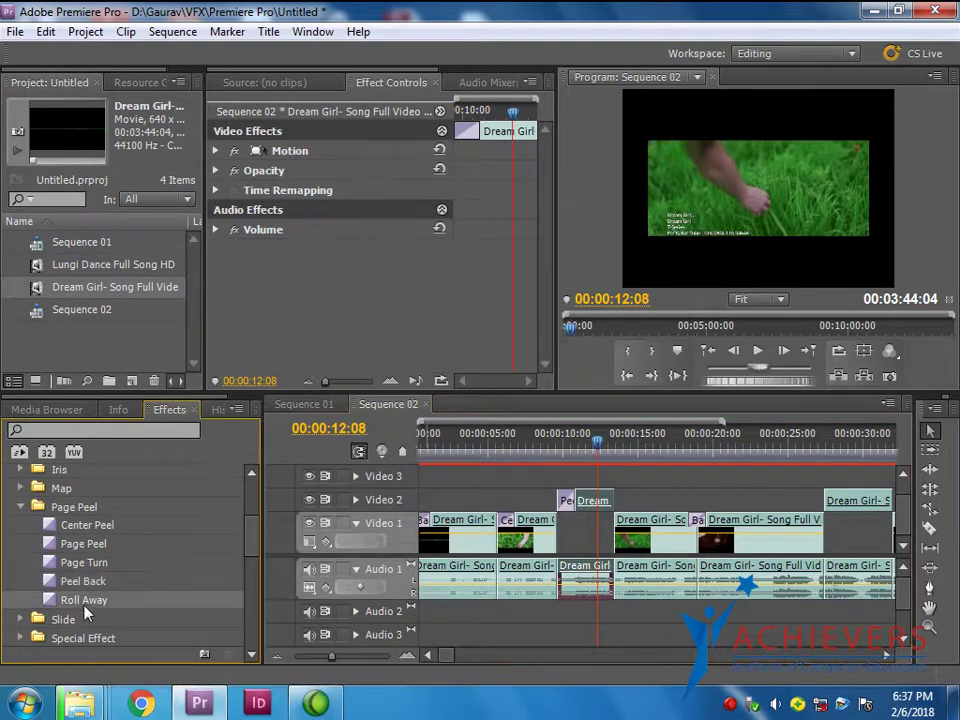
mouse_move(82, 601)
mouse_down()
mouse_move(565, 500)
mouse_move(552, 467)
mouse_move(567, 469)
mouse_move(549, 476)
mouse_move(558, 474)
mouse_up()
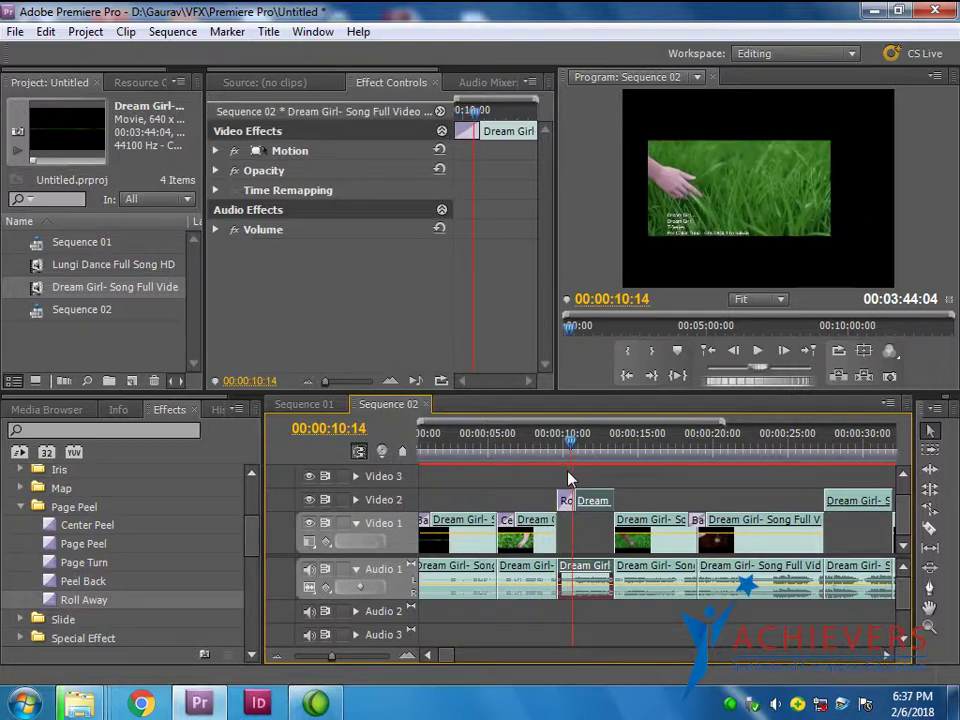
drag(558, 477, 568, 480)
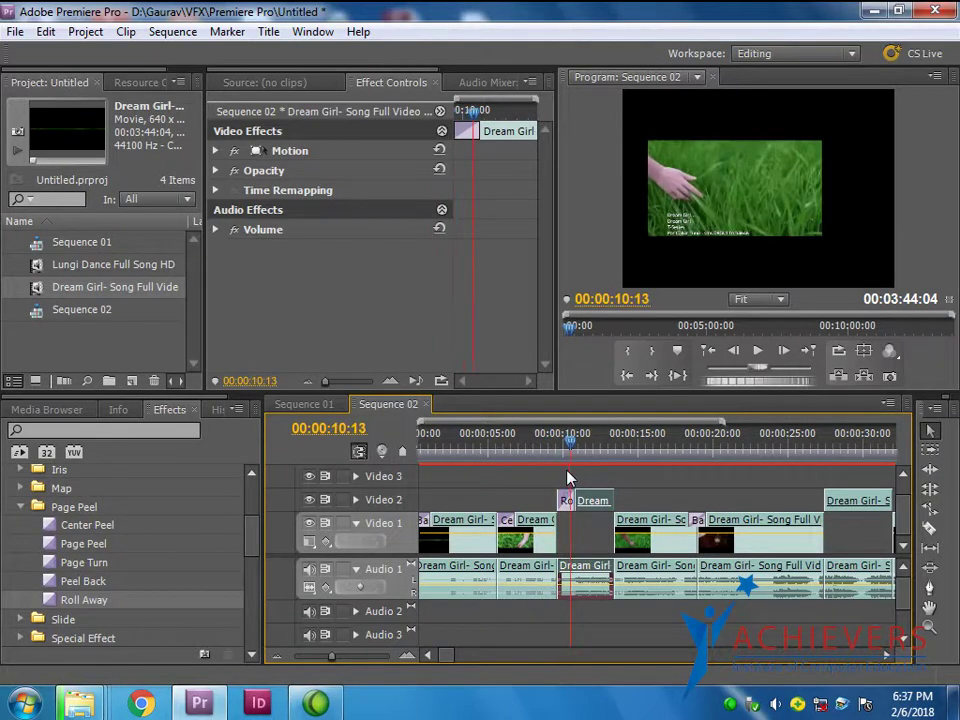
click(564, 496)
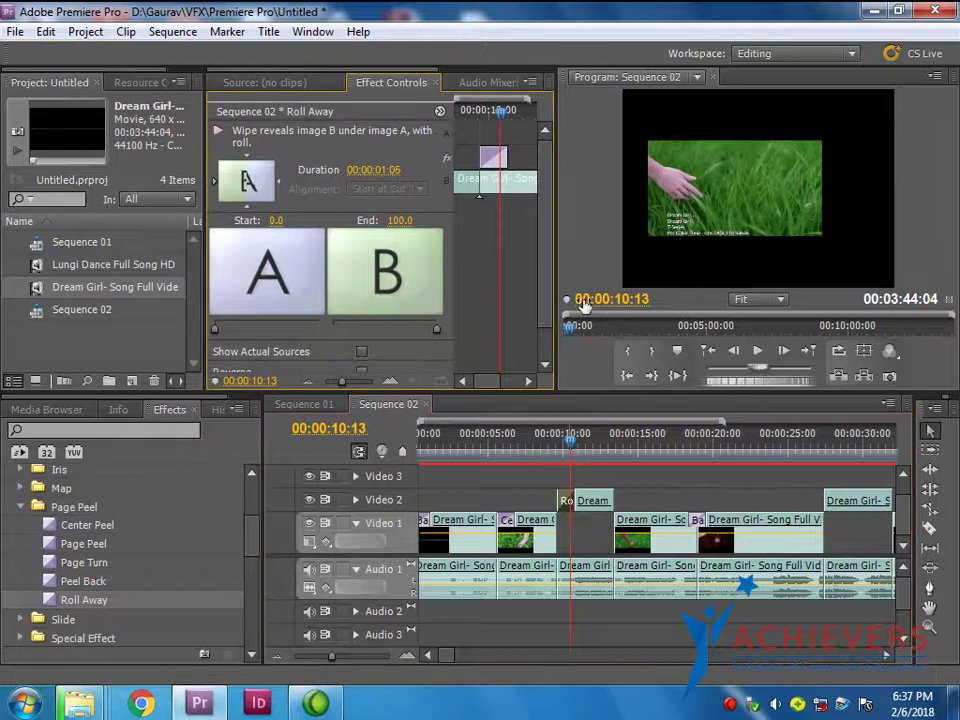
Turn on Reverse for the Roll Away transition and compare Show Actual Sources against A/B previews
scroll(548, 298, down, 2)
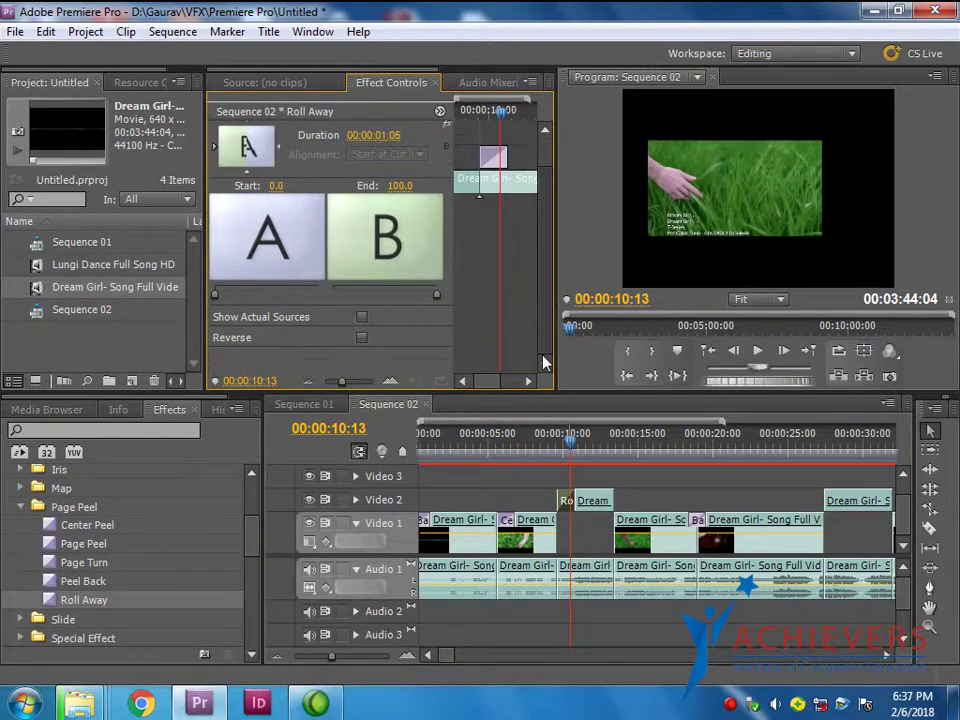
click(362, 338)
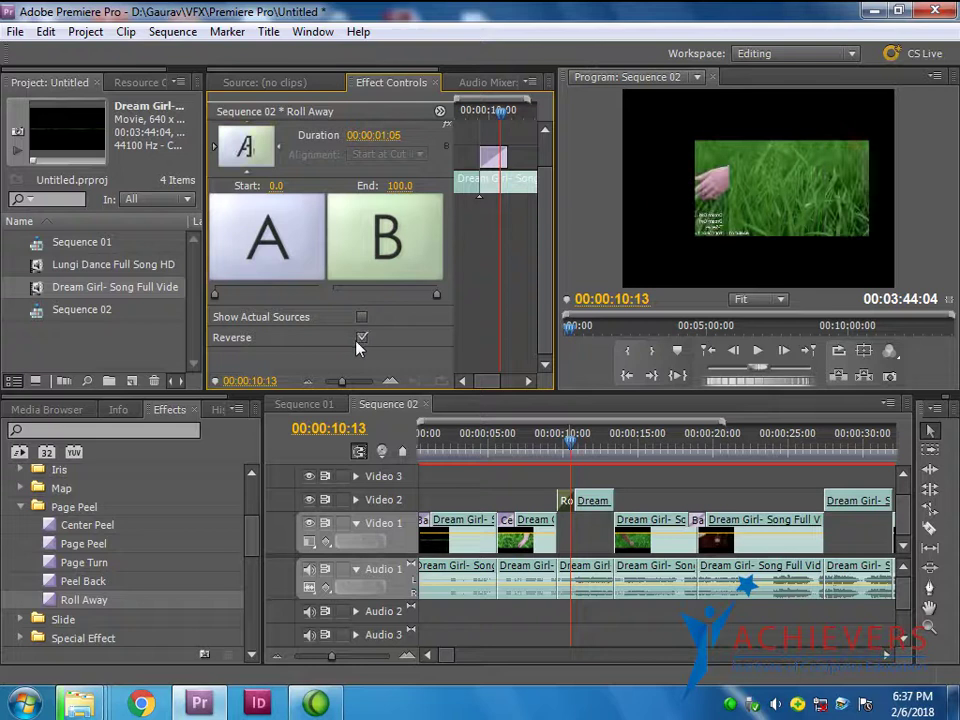
drag(575, 450, 568, 452)
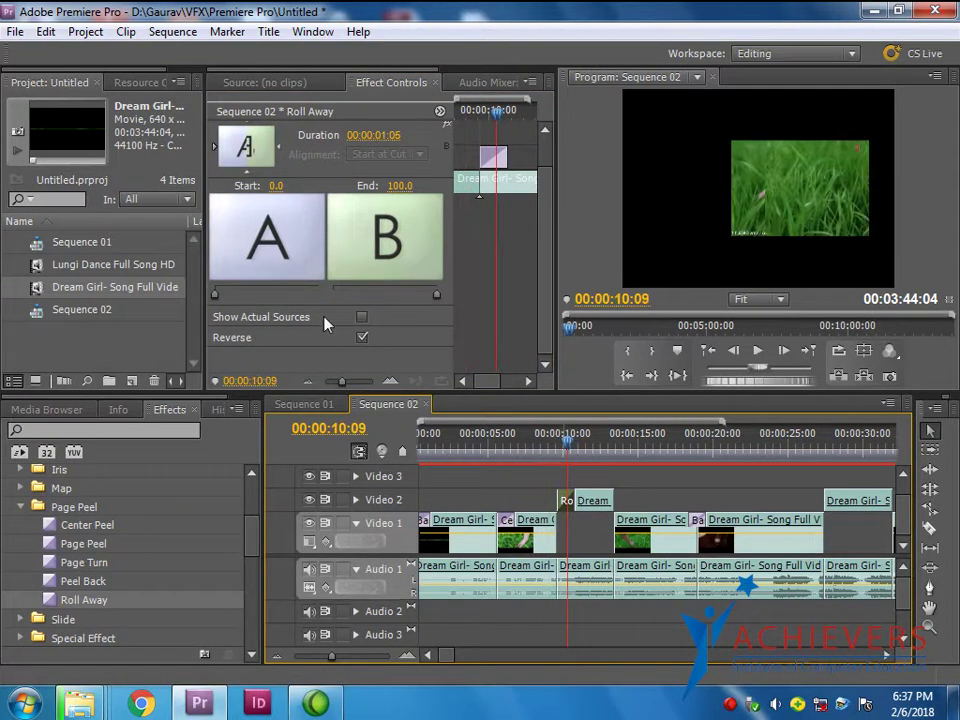
click(363, 317)
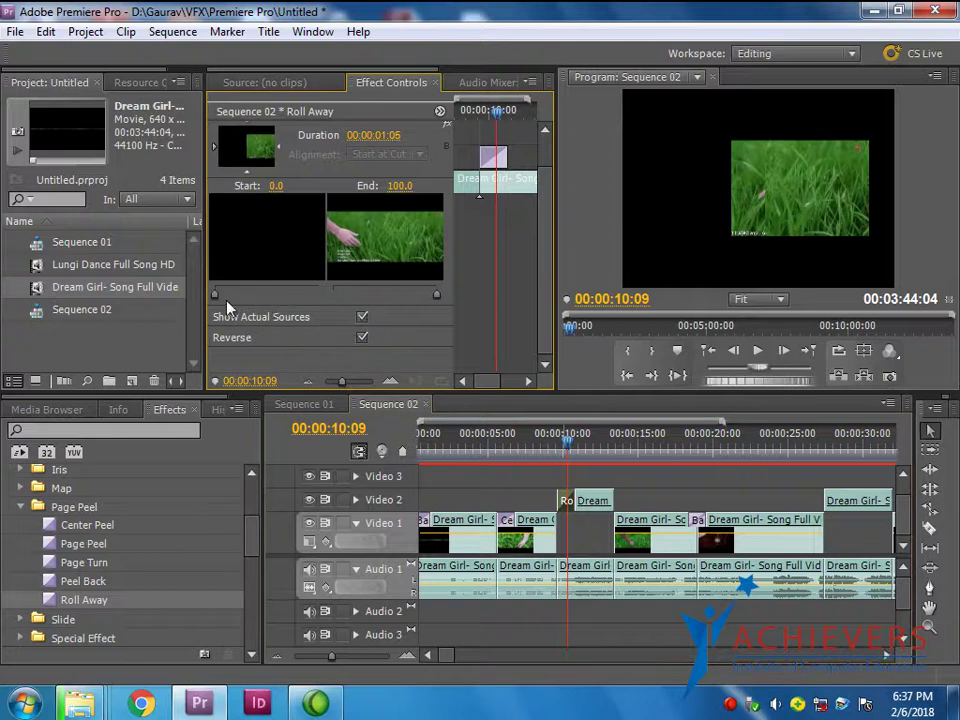
drag(216, 295, 216, 295)
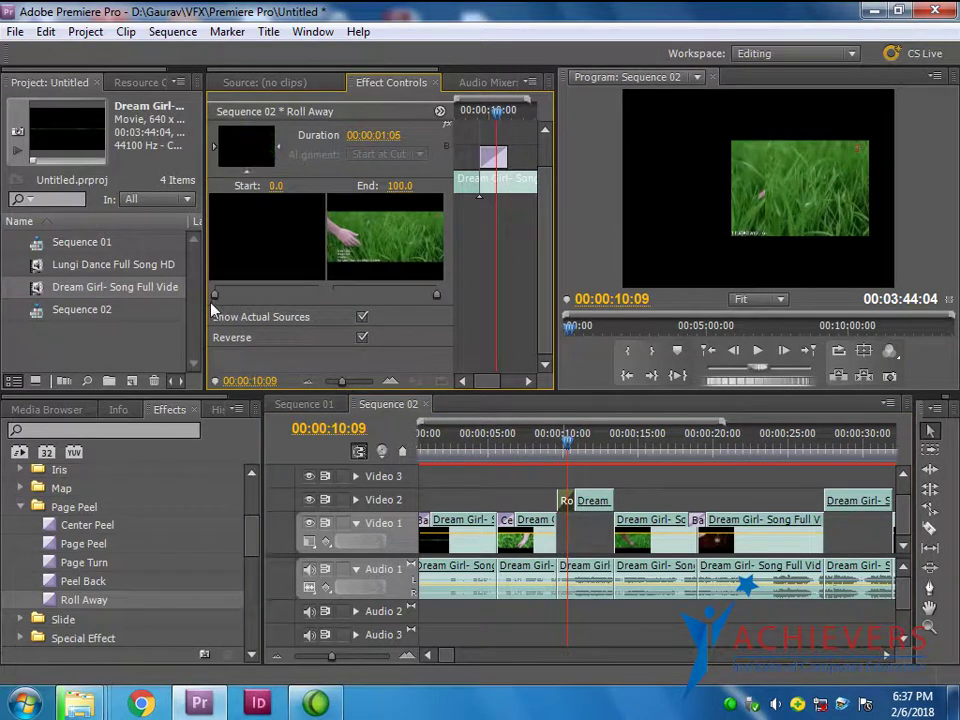
click(363, 318)
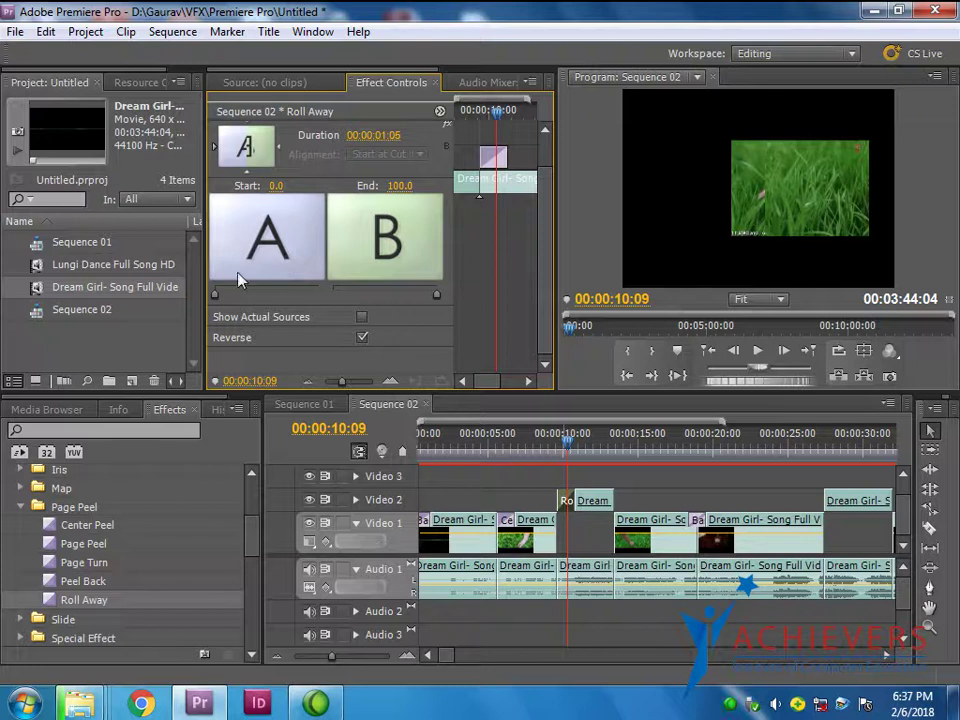
click(362, 338)
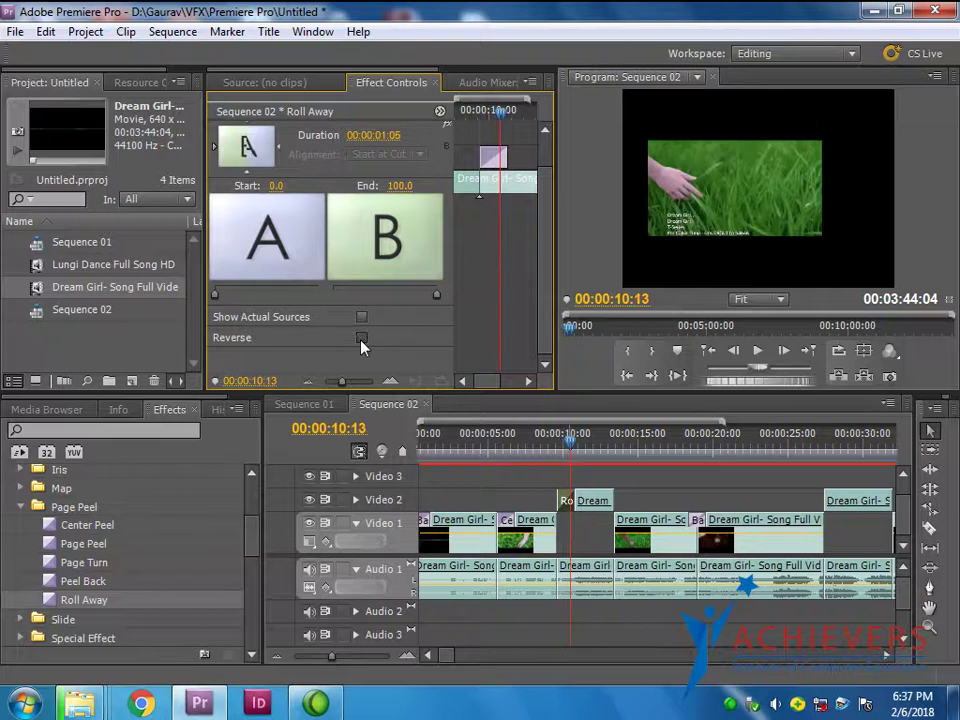
click(362, 338)
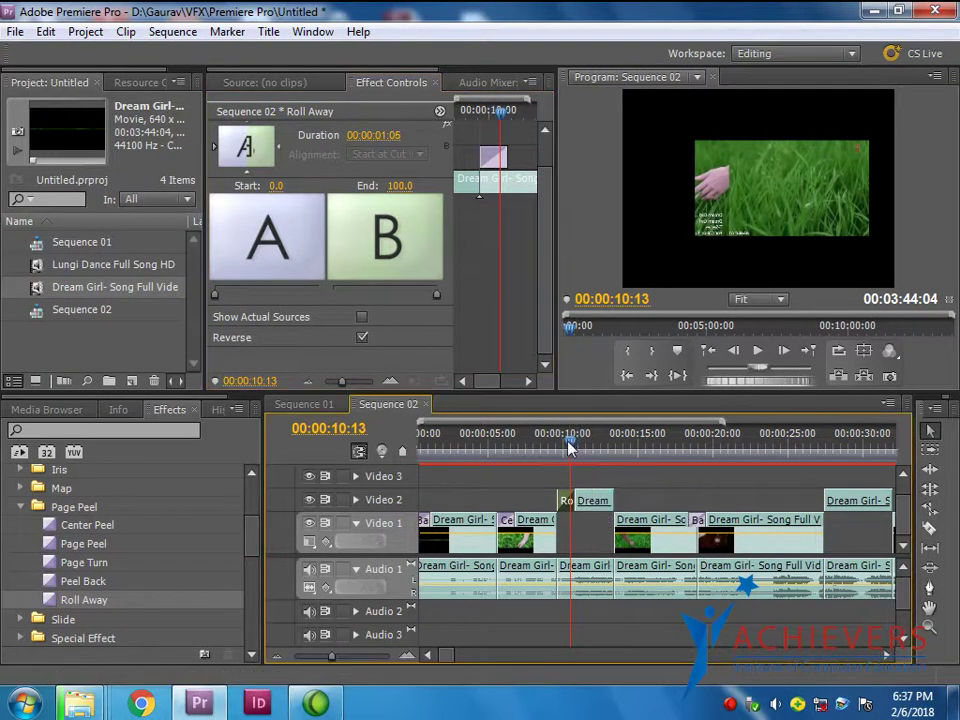
drag(569, 447, 567, 452)
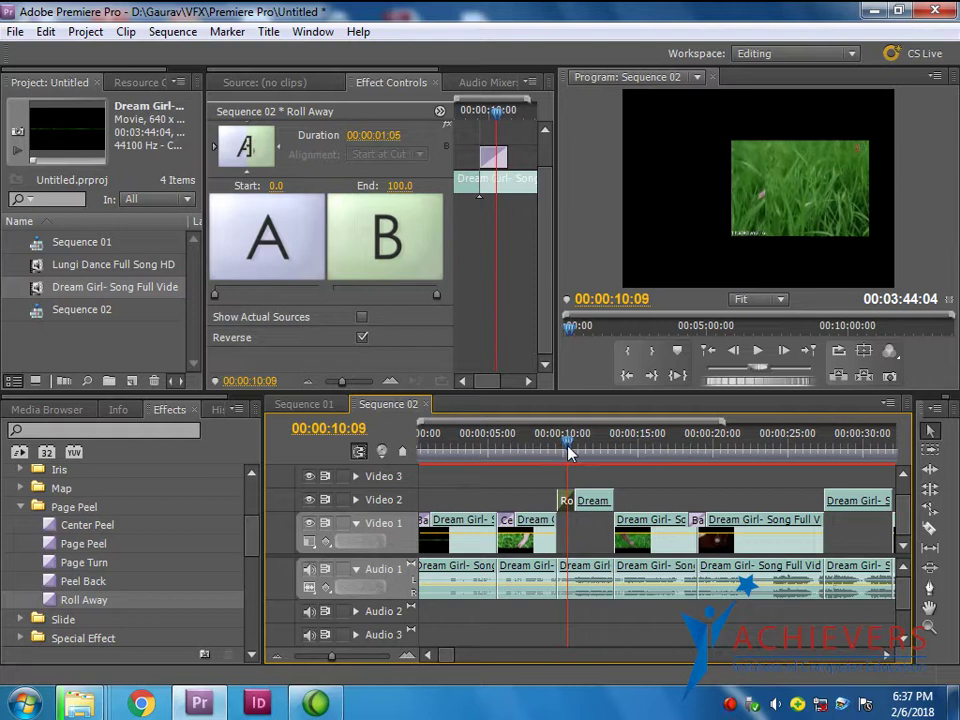
click(363, 318)
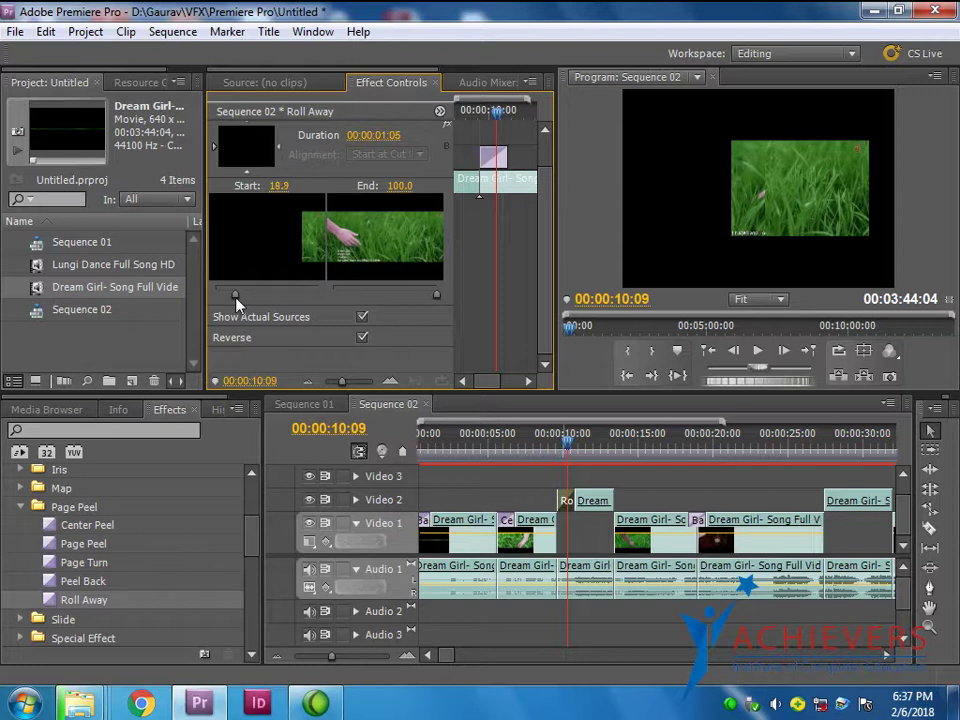
click(362, 317)
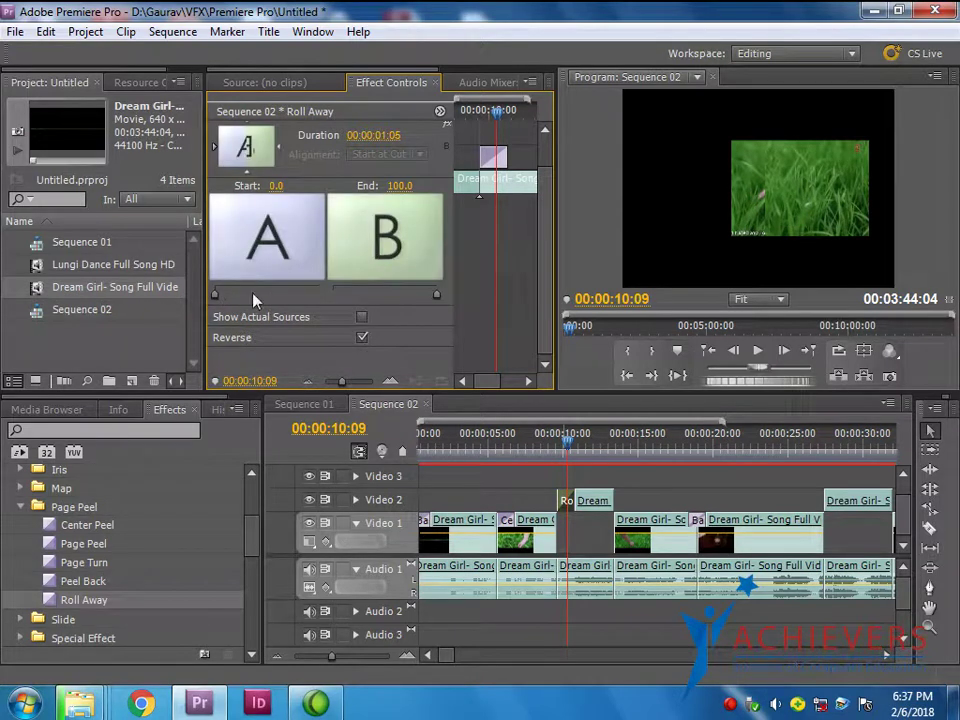
Set the Roll Away Start to 2.7 with actual clip frames shown, then scrub to review
drag(217, 295, 229, 296)
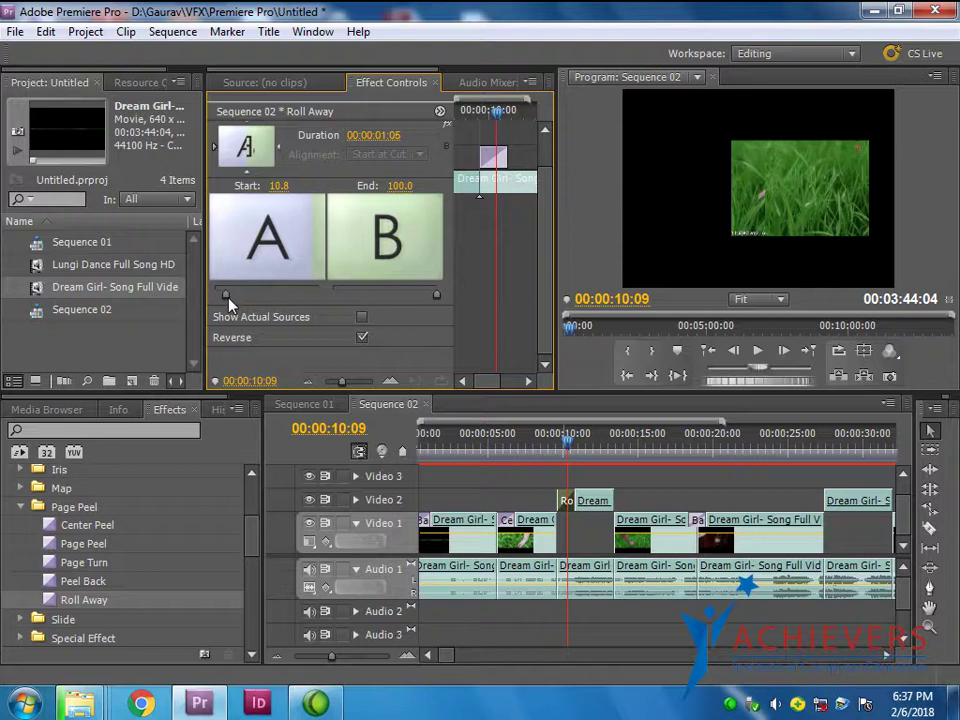
click(362, 317)
mouse_move(229, 296)
mouse_down()
mouse_move(241, 296)
mouse_move(187, 298)
mouse_move(234, 298)
mouse_up()
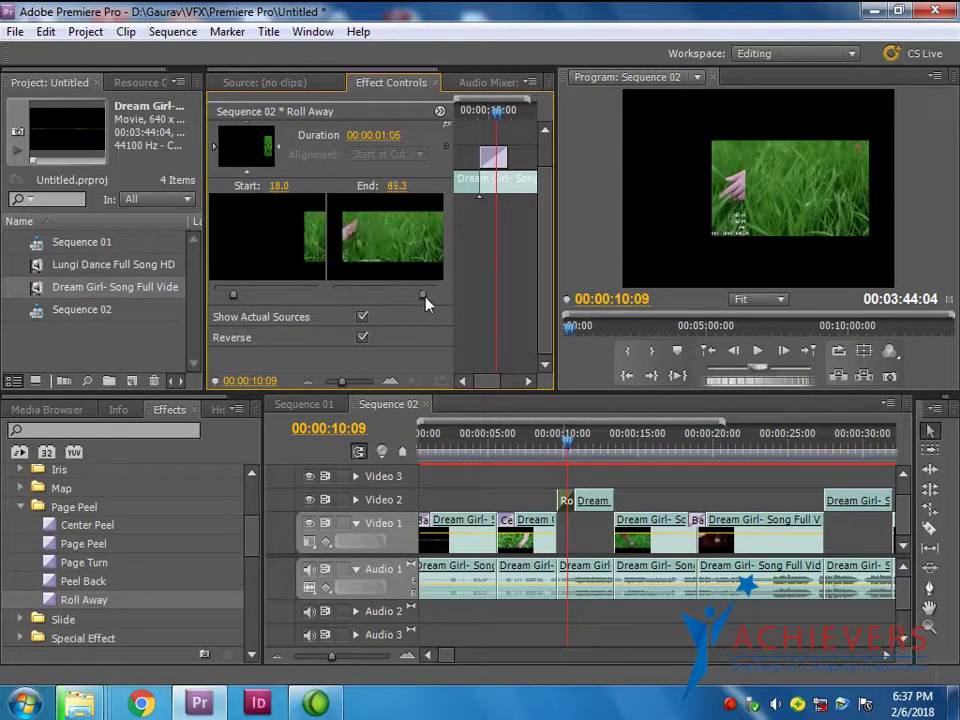
drag(444, 297, 457, 300)
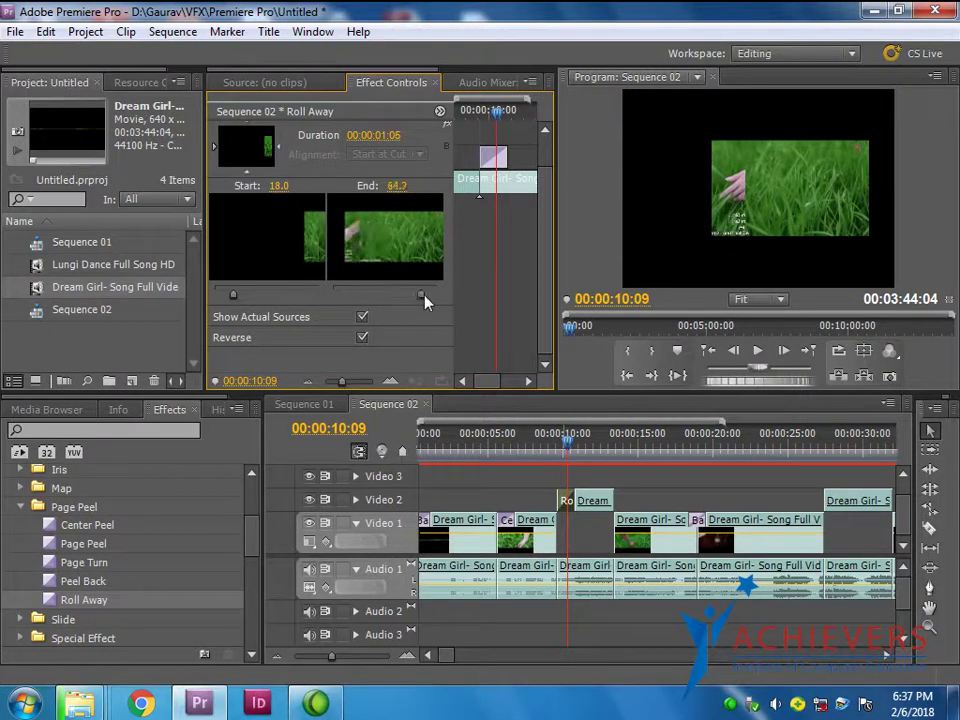
mouse_move(233, 296)
mouse_down()
mouse_move(212, 293)
mouse_move(262, 296)
mouse_move(217, 296)
mouse_up()
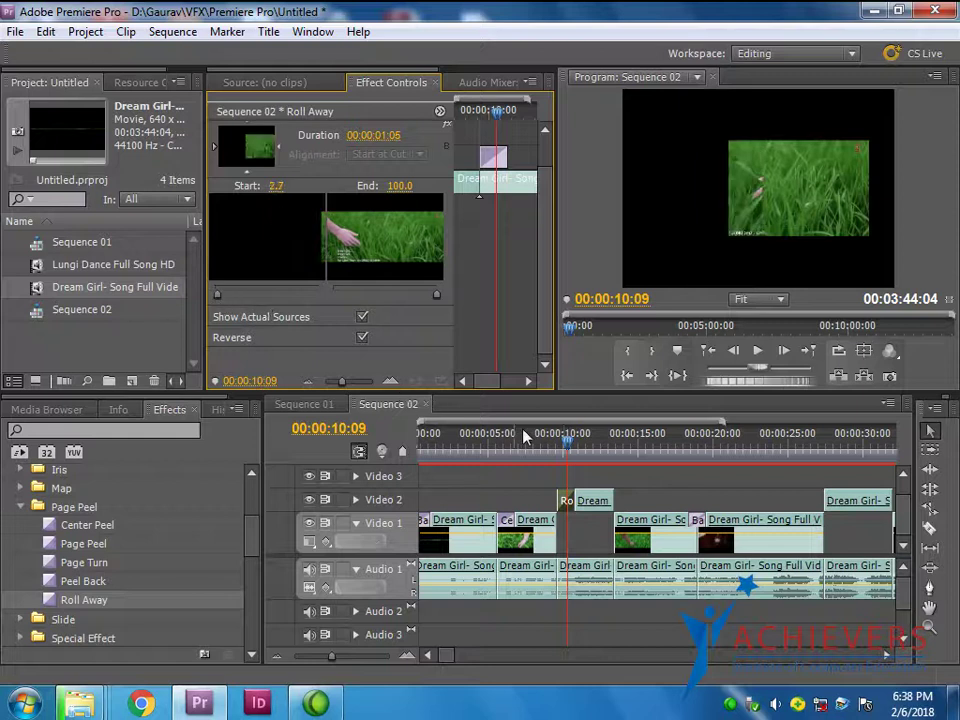
drag(558, 449, 580, 456)
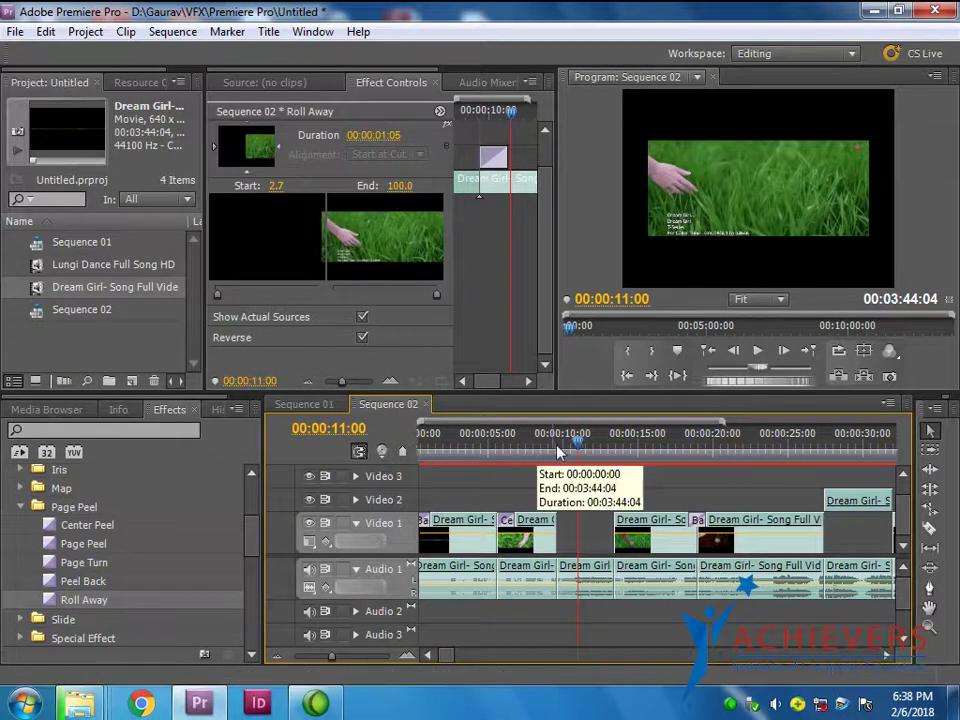
Replace Roll Away on the Video 2 clip with Band Wipe and scrub through it
mouse_move(577, 440)
mouse_down()
mouse_move(483, 443)
mouse_move(574, 441)
mouse_up()
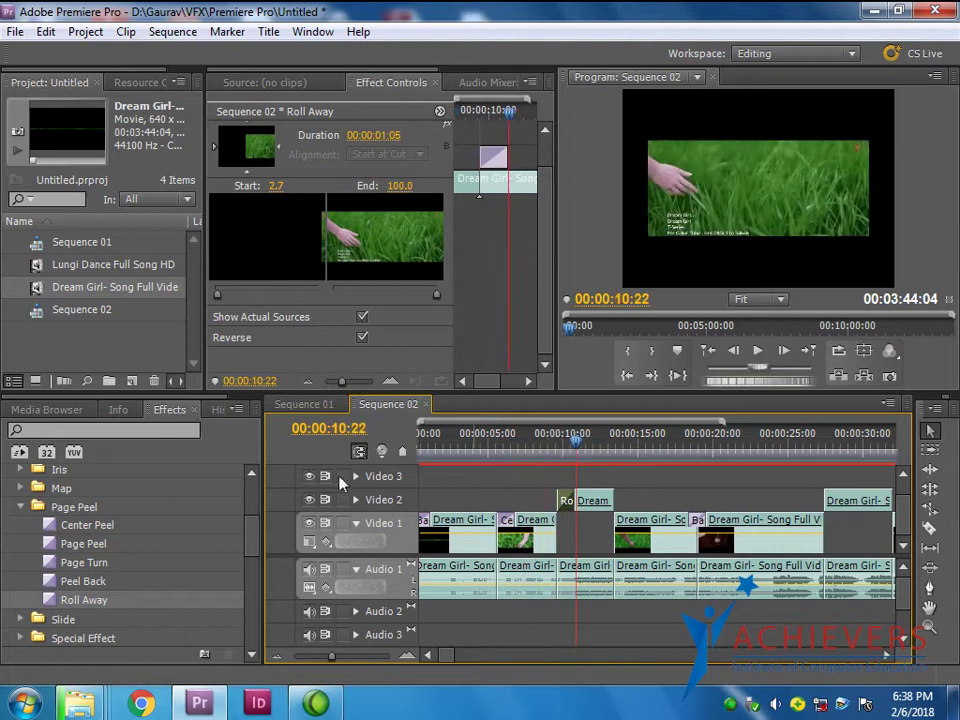
click(22, 510)
scroll(92, 548, down, 1)
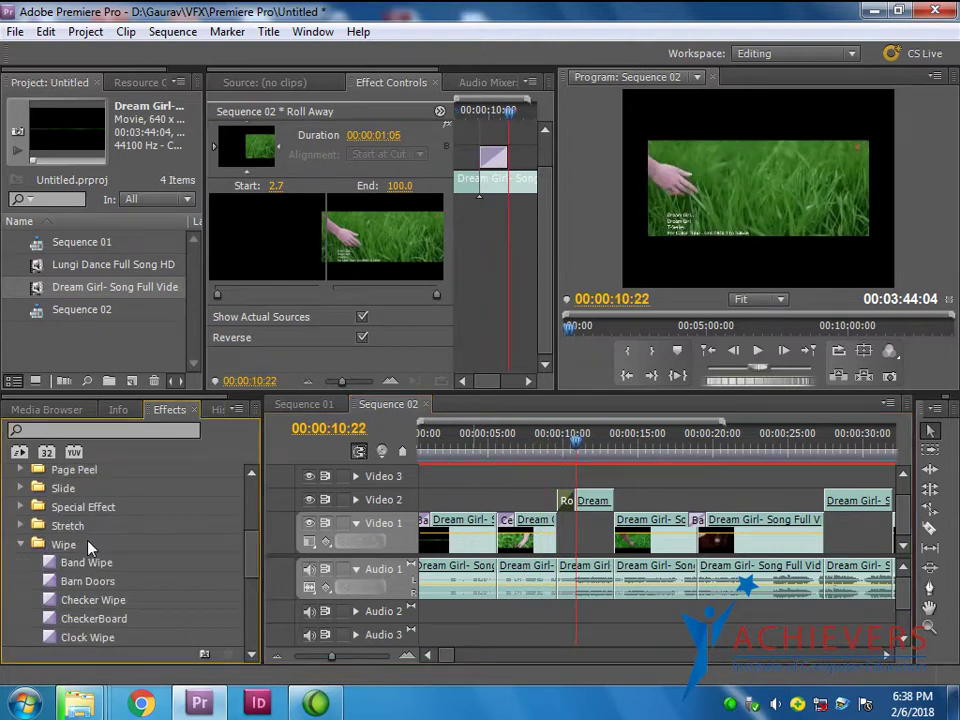
scroll(92, 548, down, 2)
scroll(92, 548, down, 2)
scroll(92, 548, down, 2)
scroll(92, 548, up, 2)
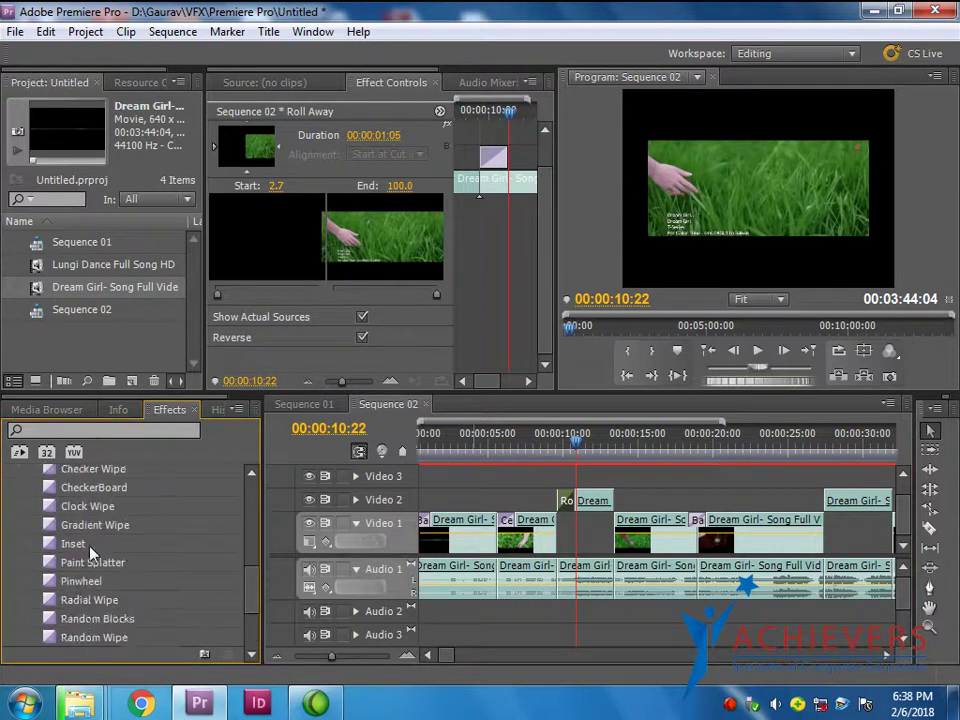
scroll(92, 548, up, 2)
scroll(80, 550, up, 1)
click(88, 526)
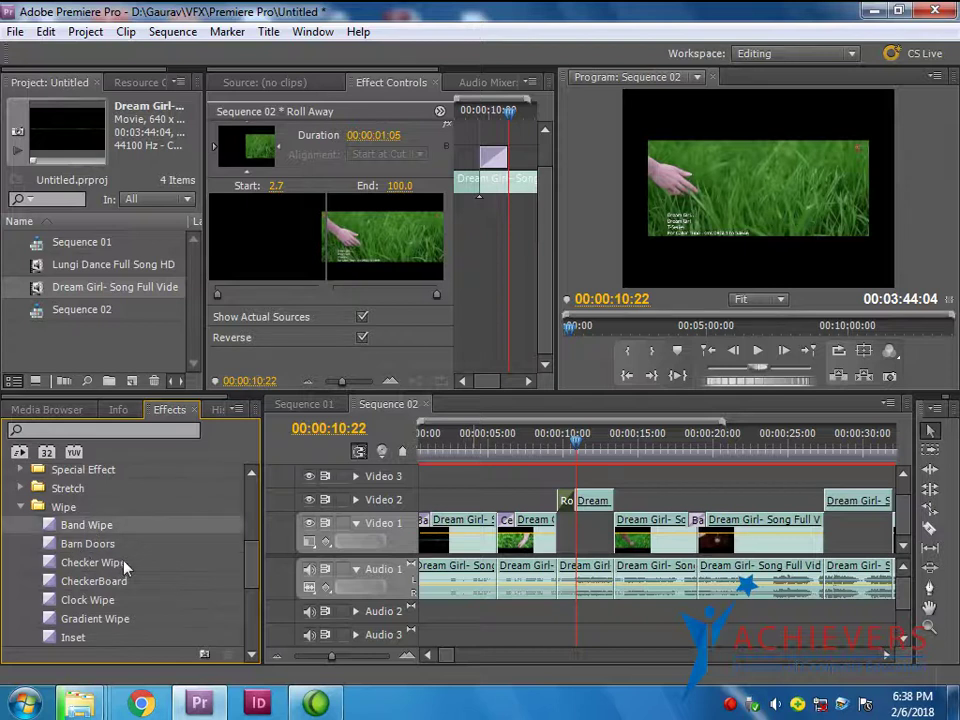
scroll(117, 556, down, 1)
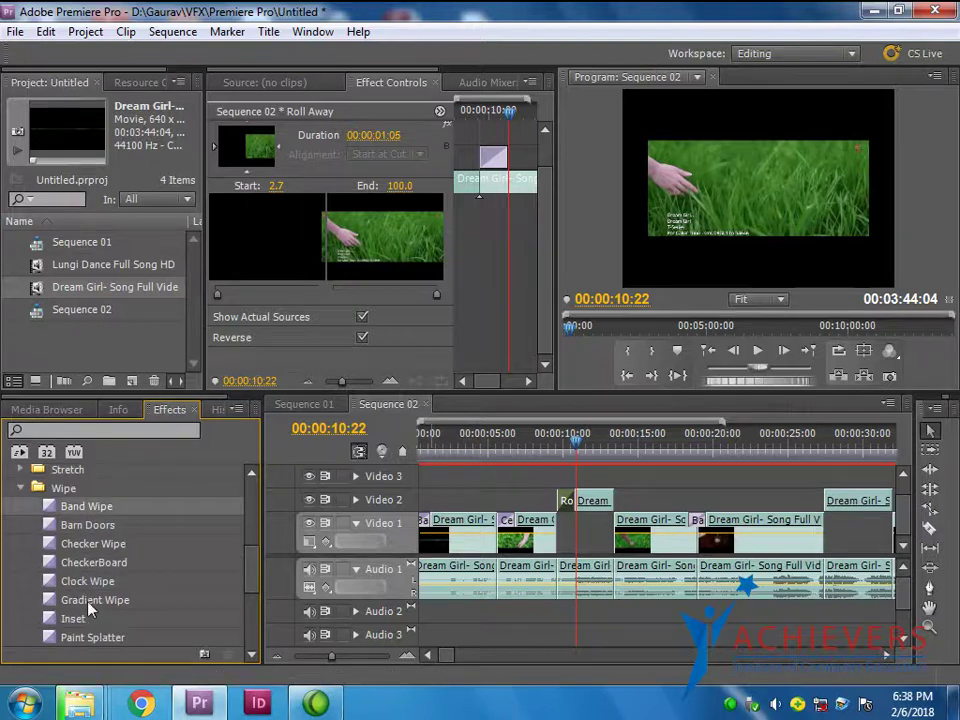
click(80, 526)
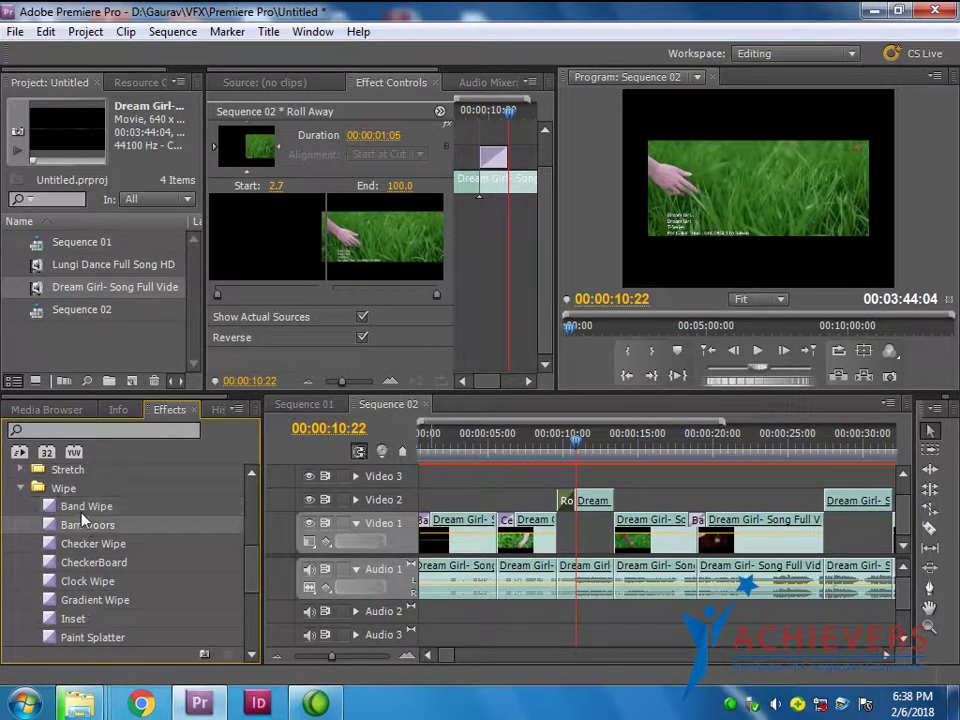
drag(96, 506, 566, 500)
drag(557, 447, 568, 452)
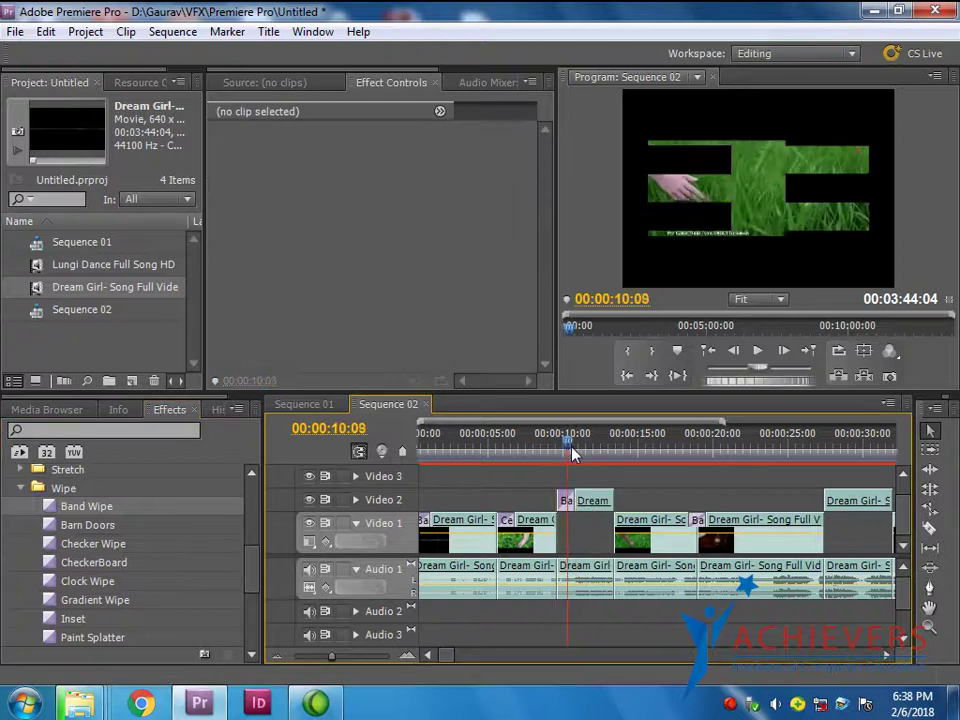
Try Barn Doors, then Checker Wipe, at the start of the Video 2 clip
mouse_move(81, 525)
mouse_down()
mouse_move(522, 511)
mouse_move(566, 500)
mouse_up()
drag(567, 446, 569, 455)
drag(137, 552, 566, 492)
click(553, 450)
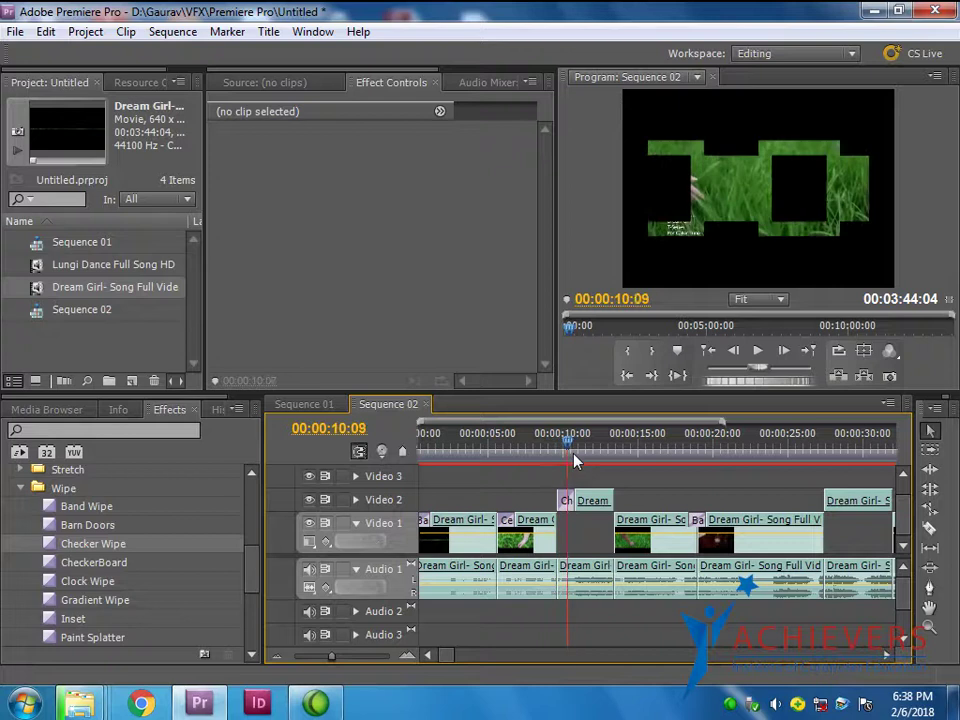
Drag the Zig-Zag Blocks transition onto the Video 2 Dream clip's edit point
scroll(252, 569, down, 3)
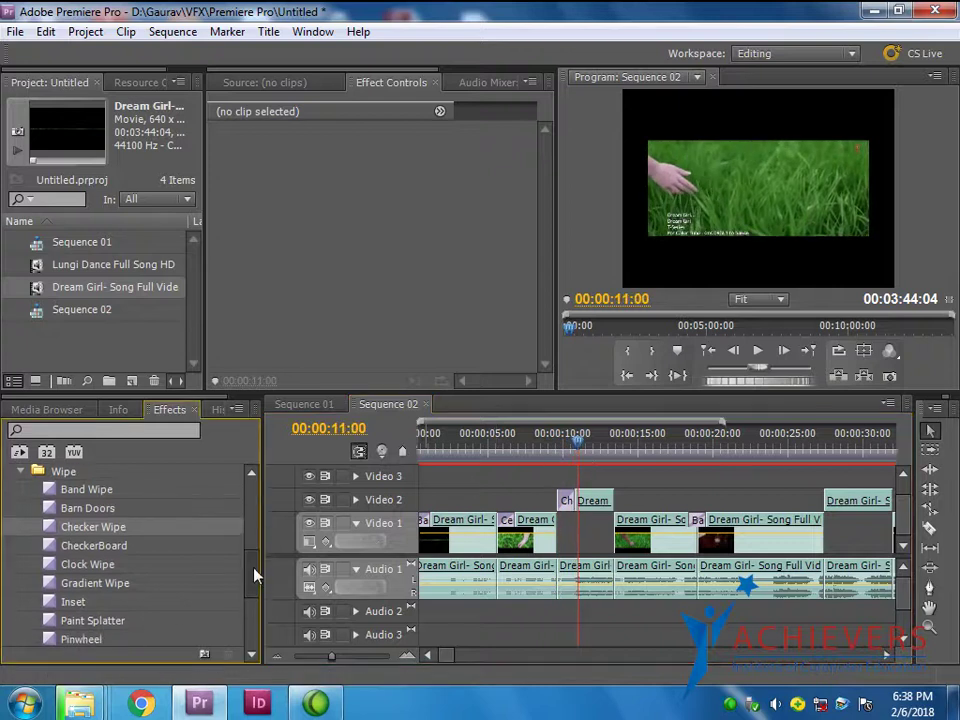
scroll(127, 568, down, 3)
scroll(127, 568, down, 3)
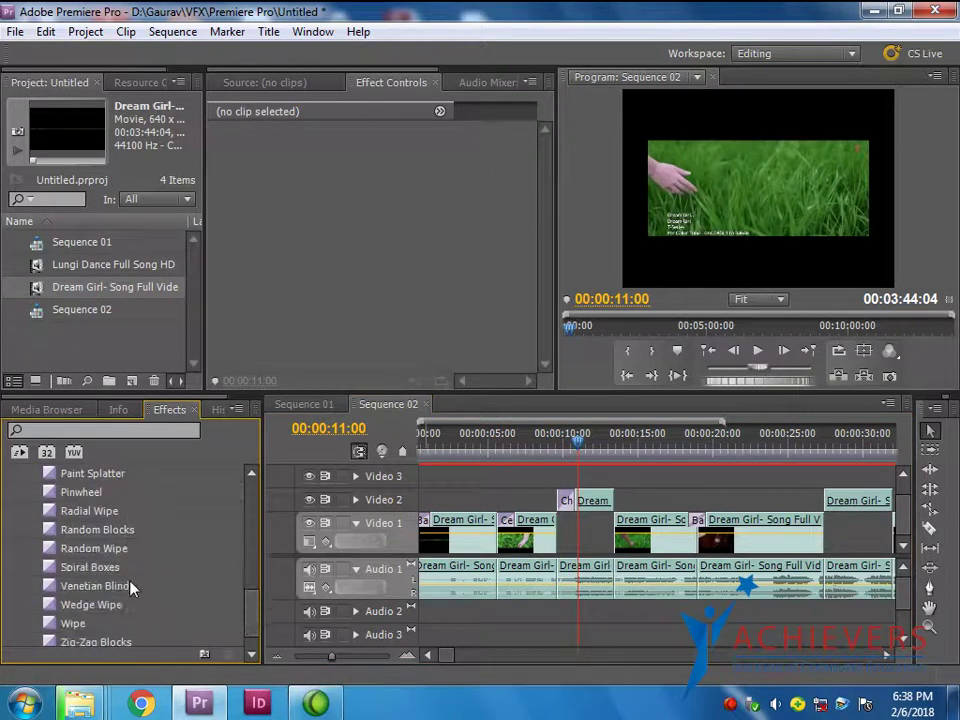
scroll(129, 583, down, 1)
click(97, 619)
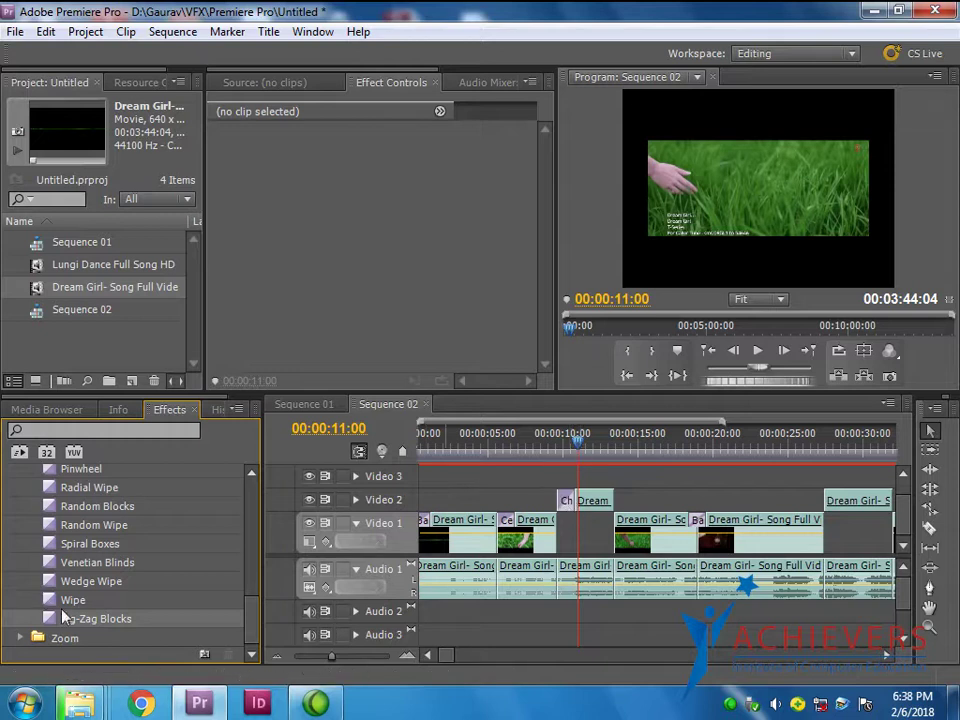
mouse_move(80, 620)
mouse_down()
mouse_move(566, 500)
mouse_move(562, 470)
mouse_move(571, 477)
mouse_up()
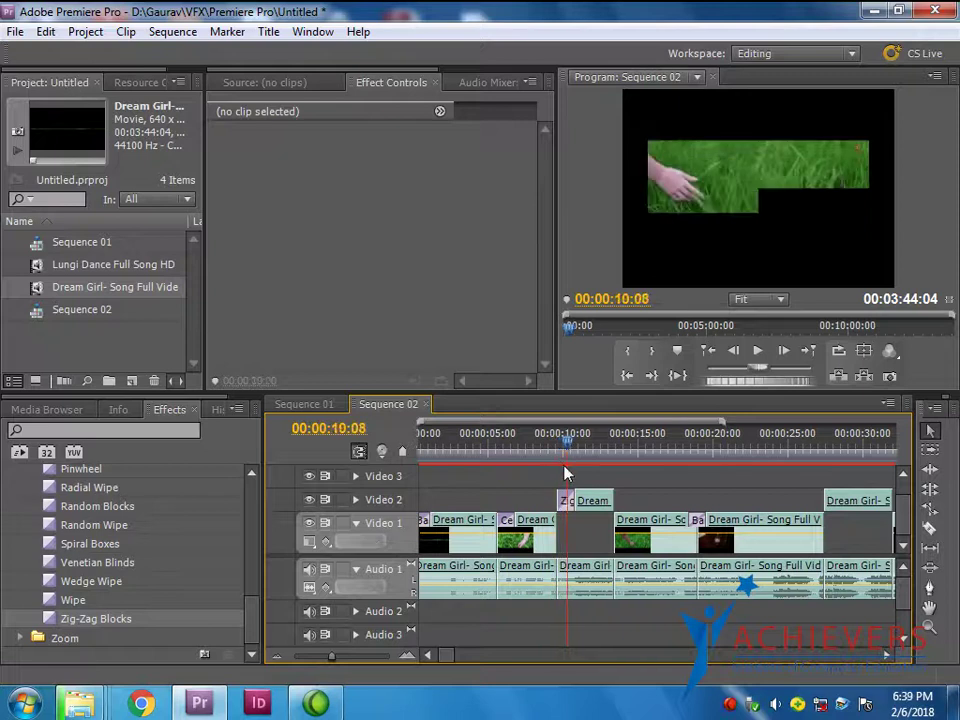
scroll(47, 574, up, 1)
scroll(52, 581, down, 1)
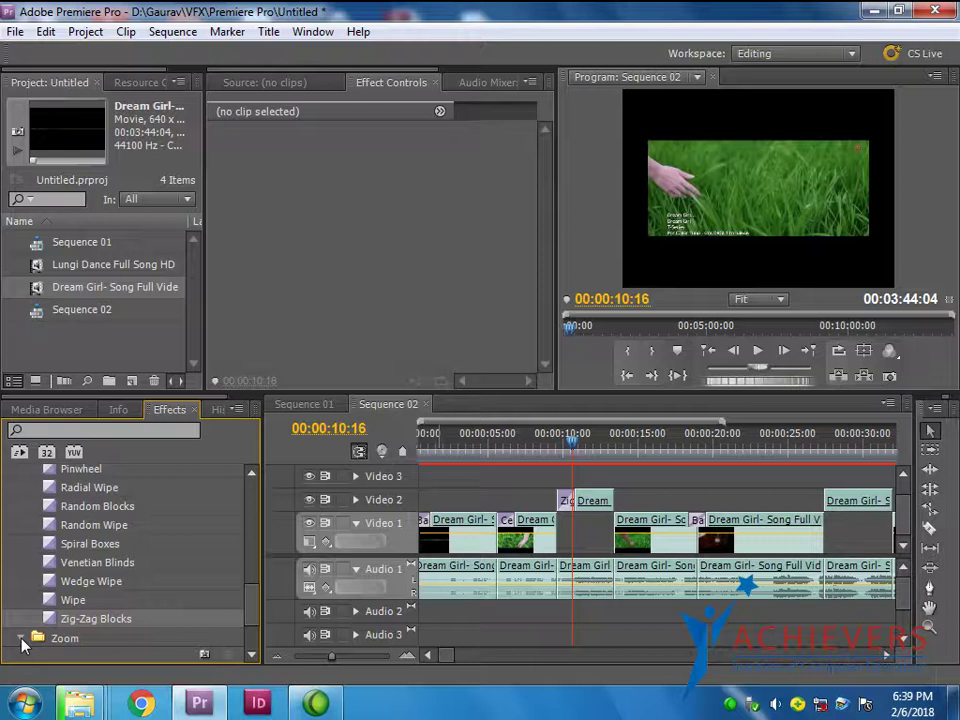
Apply Cross Zoom from the Zoom folder to the Video 2 clip and play it
click(21, 637)
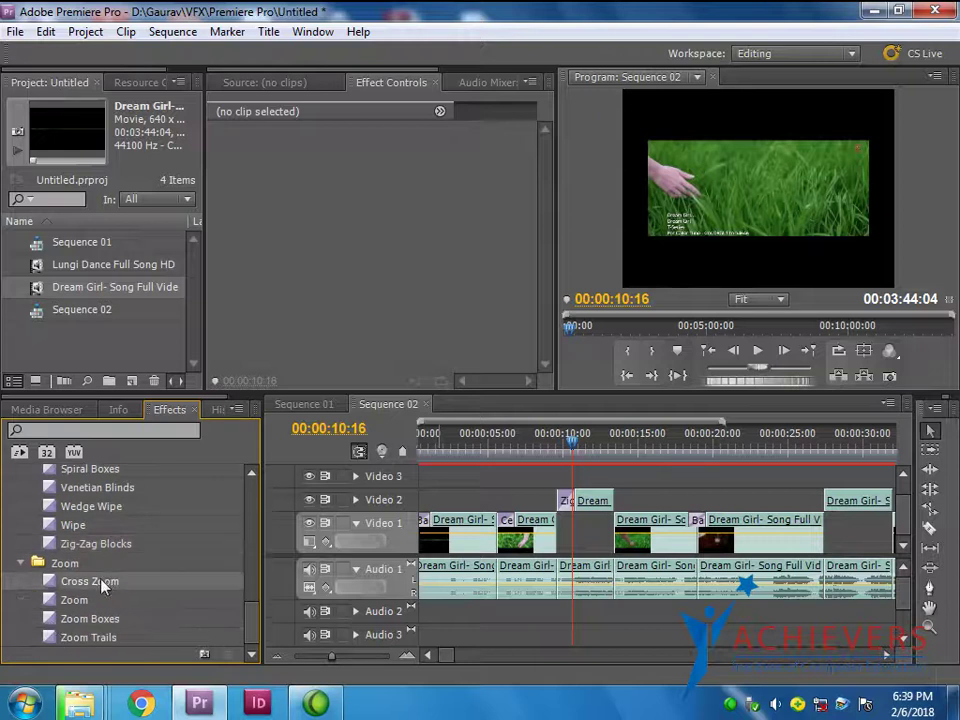
drag(95, 581, 567, 510)
mouse_move(559, 452)
mouse_down()
mouse_move(567, 458)
mouse_move(559, 472)
mouse_up()
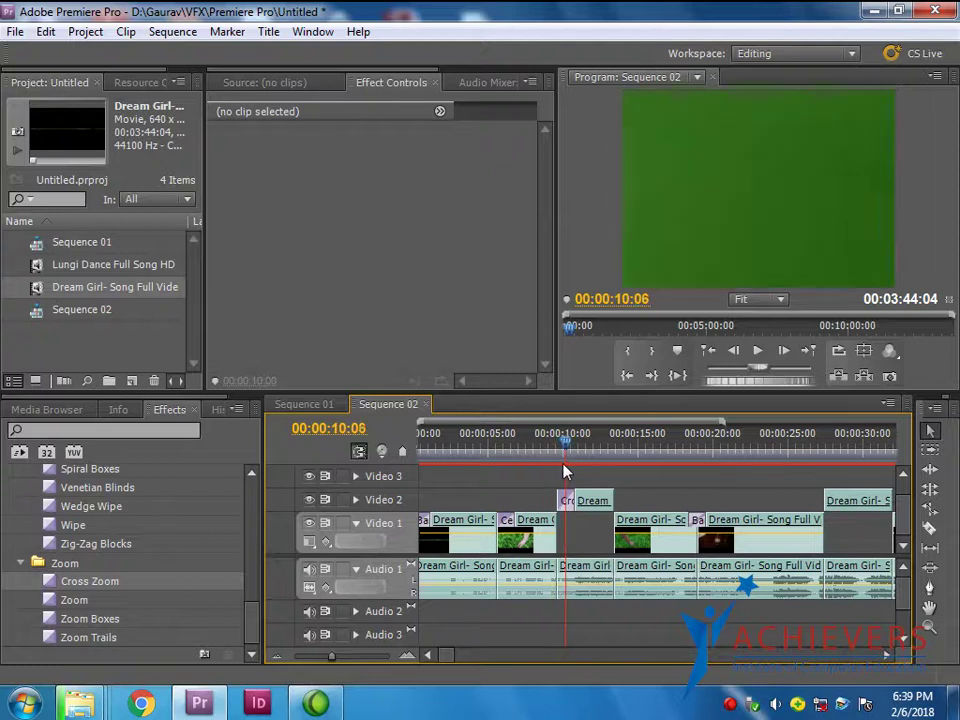
drag(558, 465, 554, 475)
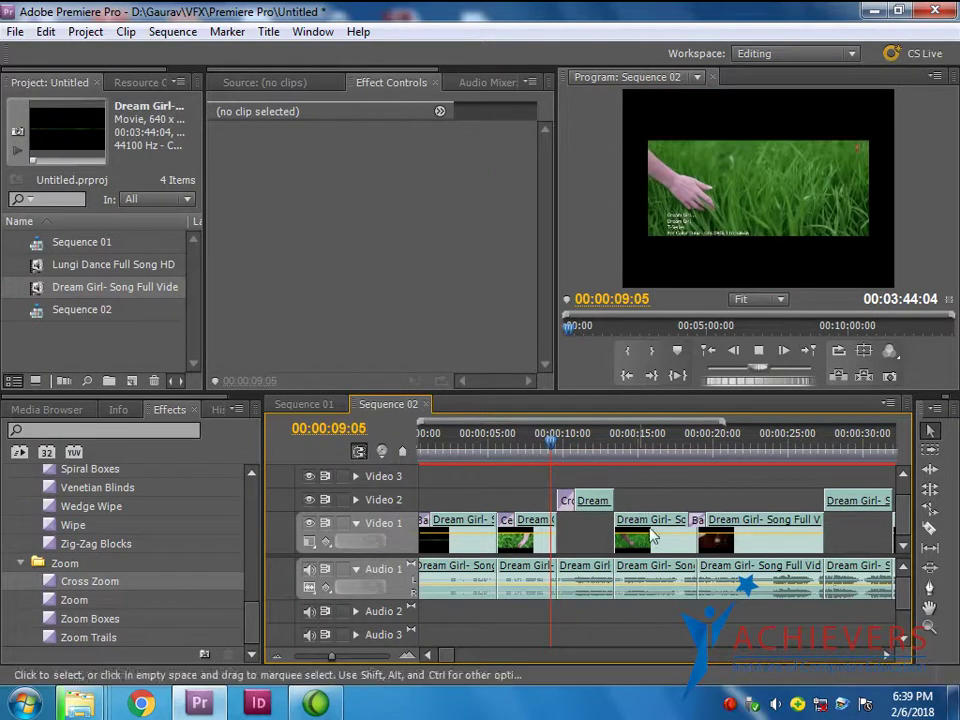
click(759, 351)
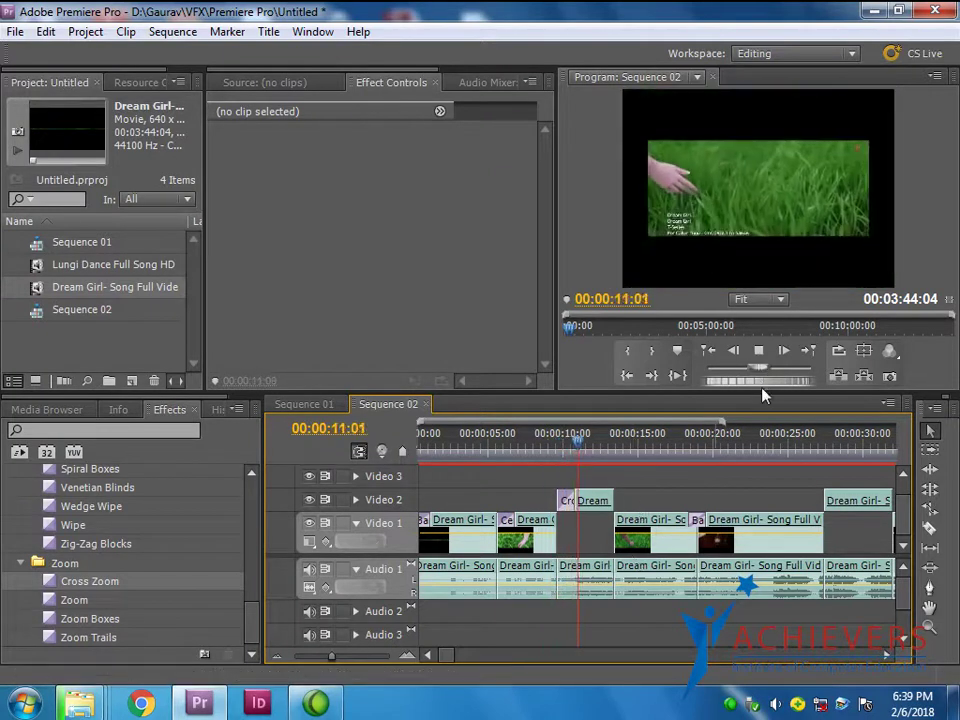
click(759, 352)
Replace Cross Zoom with the Zoom transition and play it back
drag(74, 600, 563, 502)
drag(602, 447, 553, 455)
key(space)
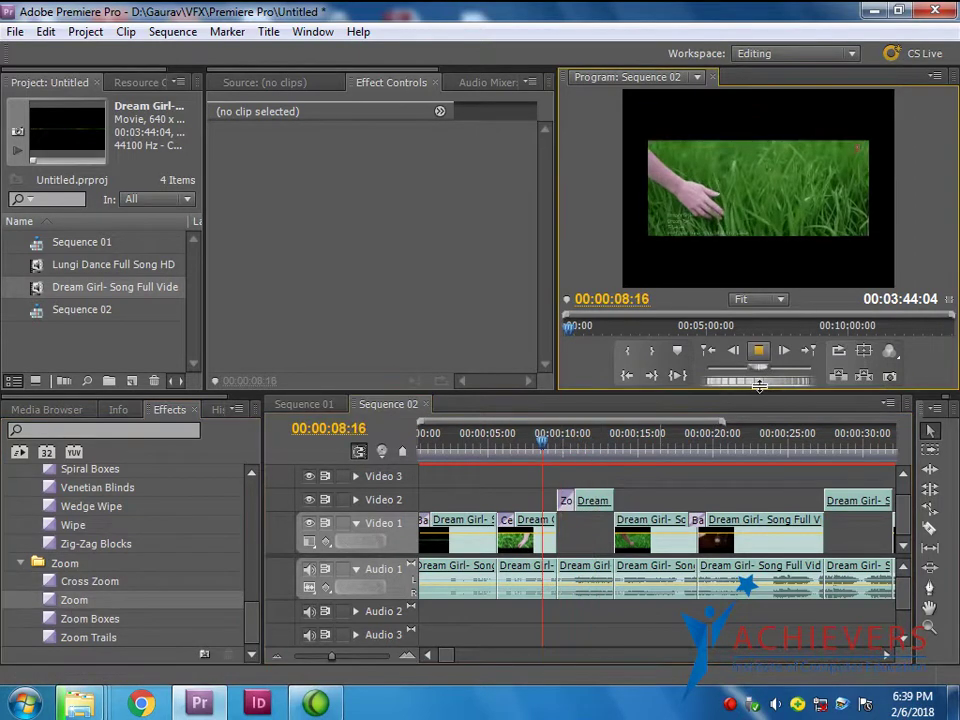
click(759, 350)
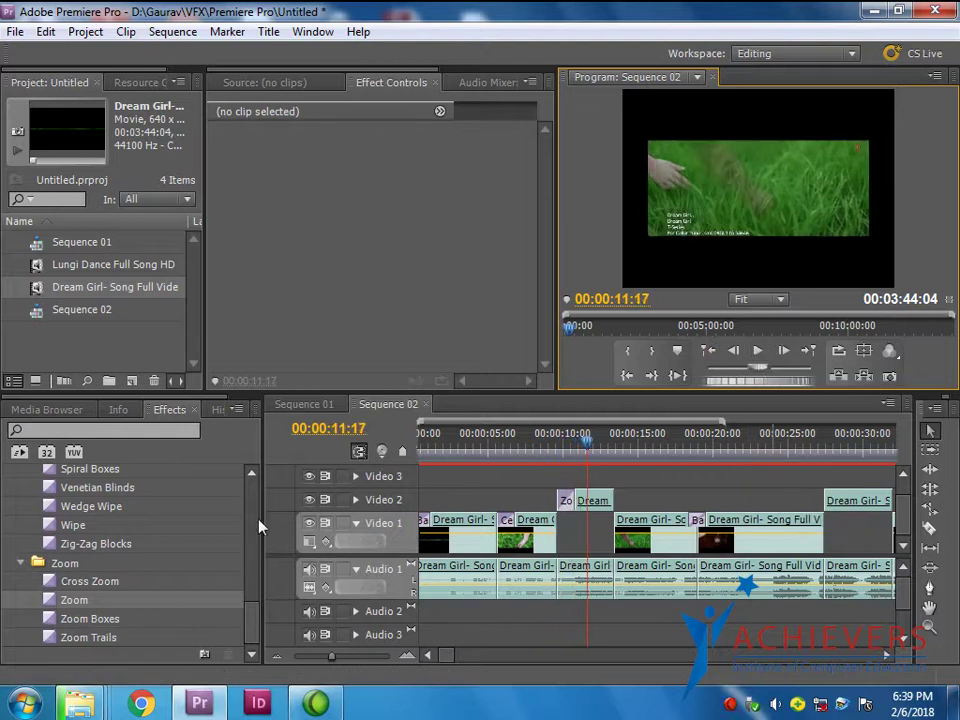
Switch to Zoom Boxes and play it from about 9 seconds
click(86, 620)
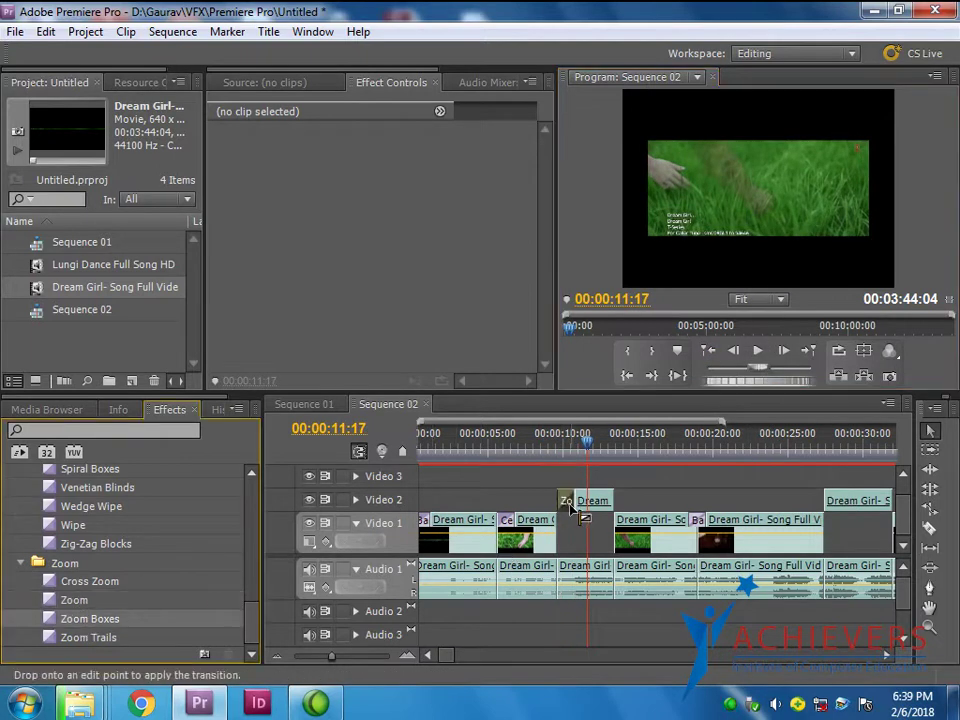
click(576, 448)
click(552, 446)
click(757, 351)
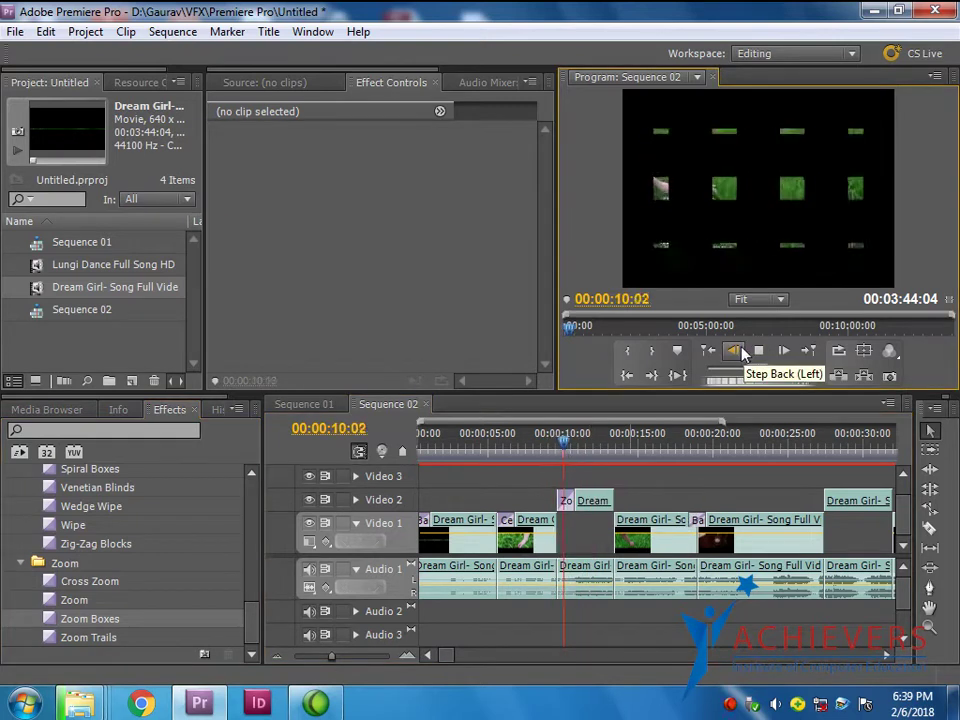
Apply Zoom Trails to the Video 2 clip's start and replay it around 9–12 seconds
key(space)
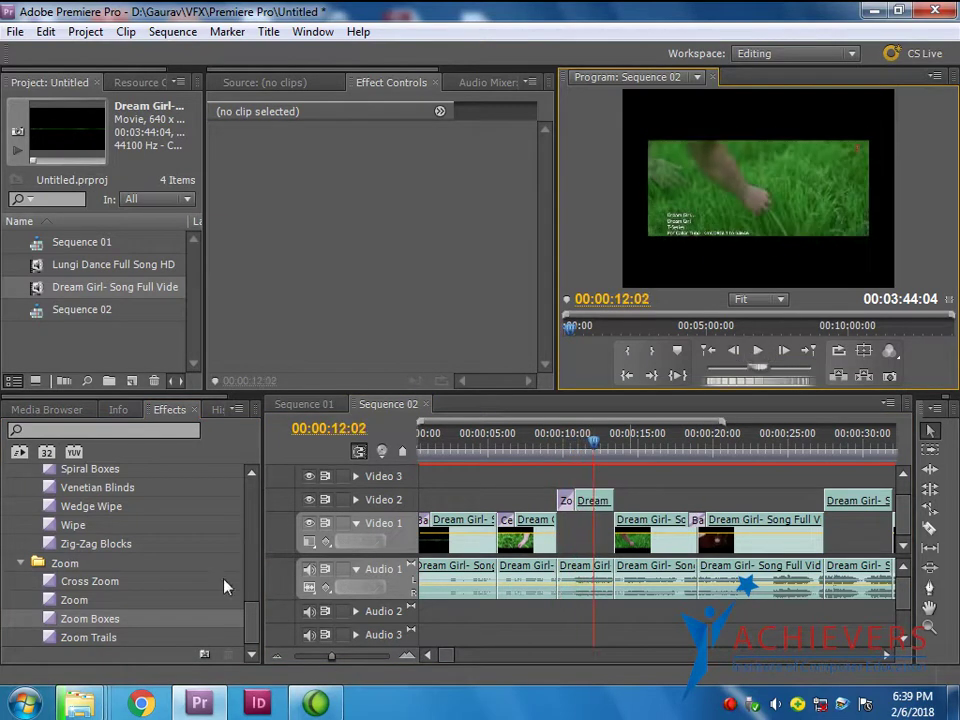
mouse_move(121, 640)
mouse_down()
mouse_move(589, 512)
mouse_move(575, 507)
mouse_up()
key(j)
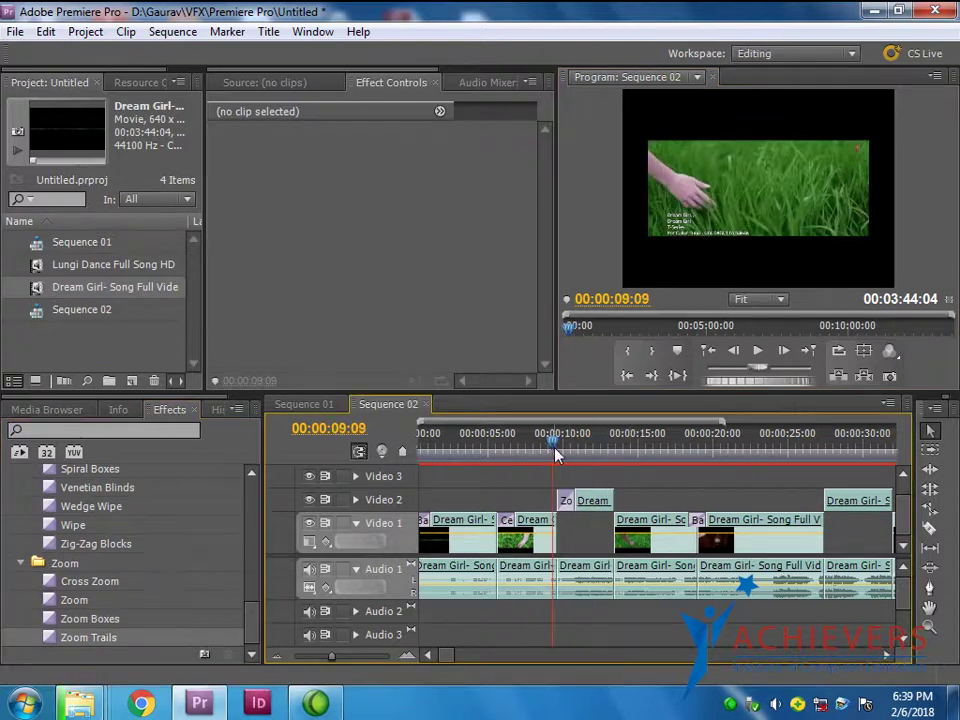
key(l)
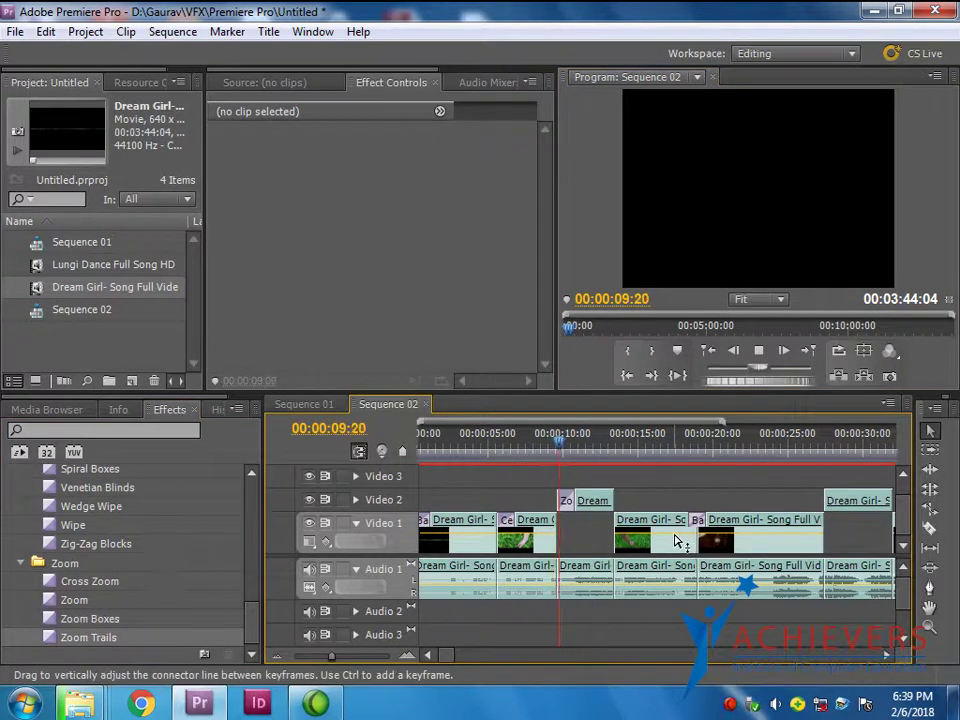
key(k)
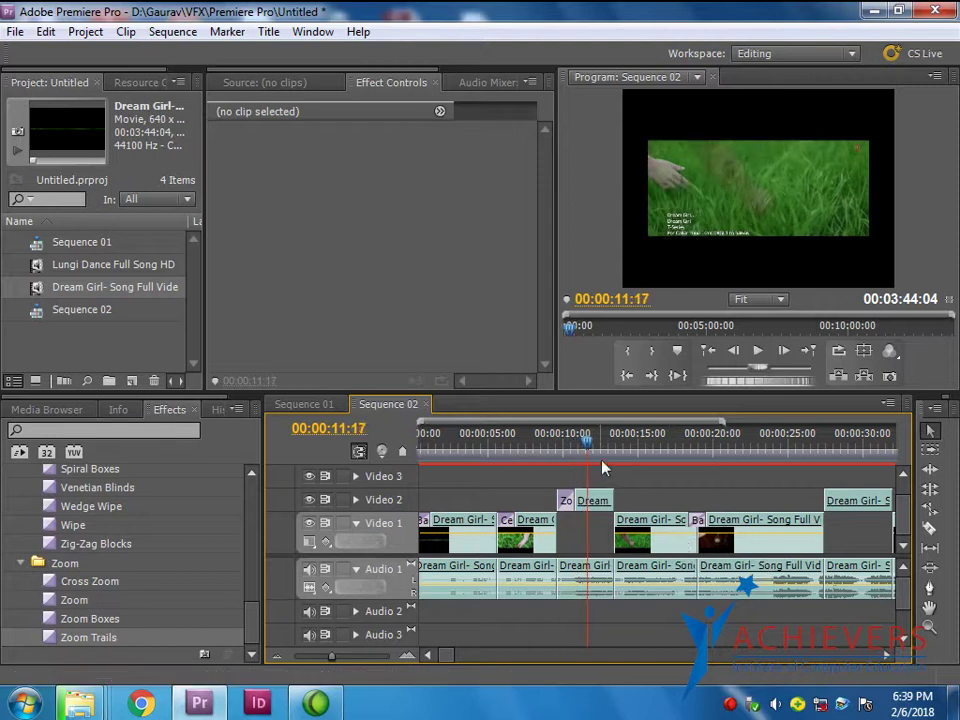
mouse_move(585, 450)
mouse_down()
mouse_move(564, 452)
mouse_move(576, 460)
mouse_up()
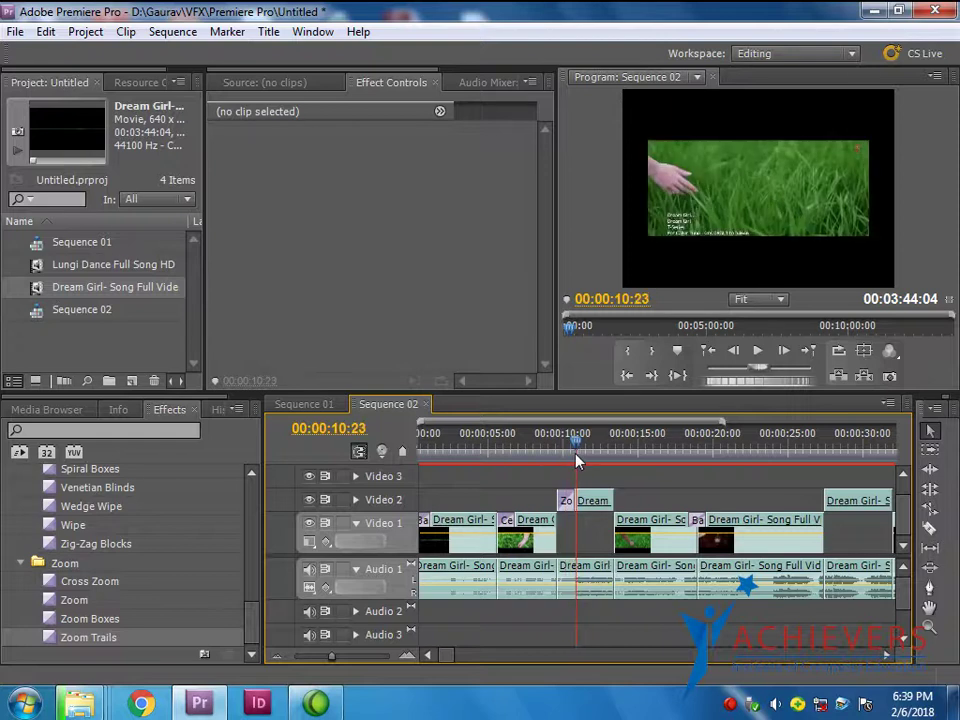
drag(576, 460, 553, 458)
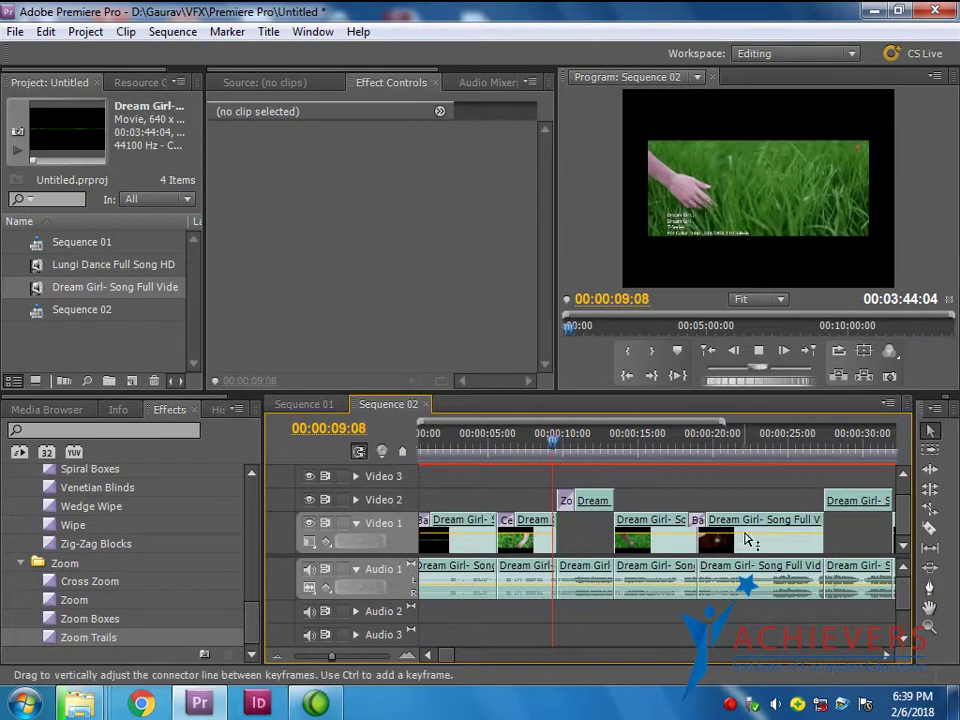
key(space)
mouse_move(577, 445)
mouse_down()
mouse_move(561, 458)
mouse_move(508, 462)
mouse_move(575, 451)
mouse_move(488, 478)
mouse_up()
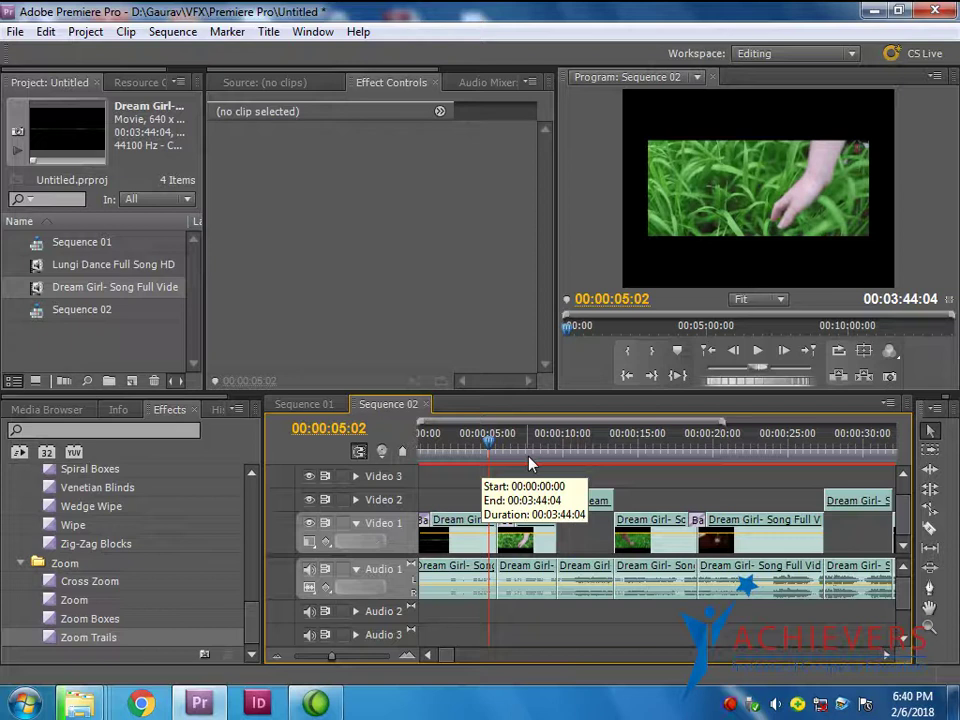
drag(530, 463, 560, 500)
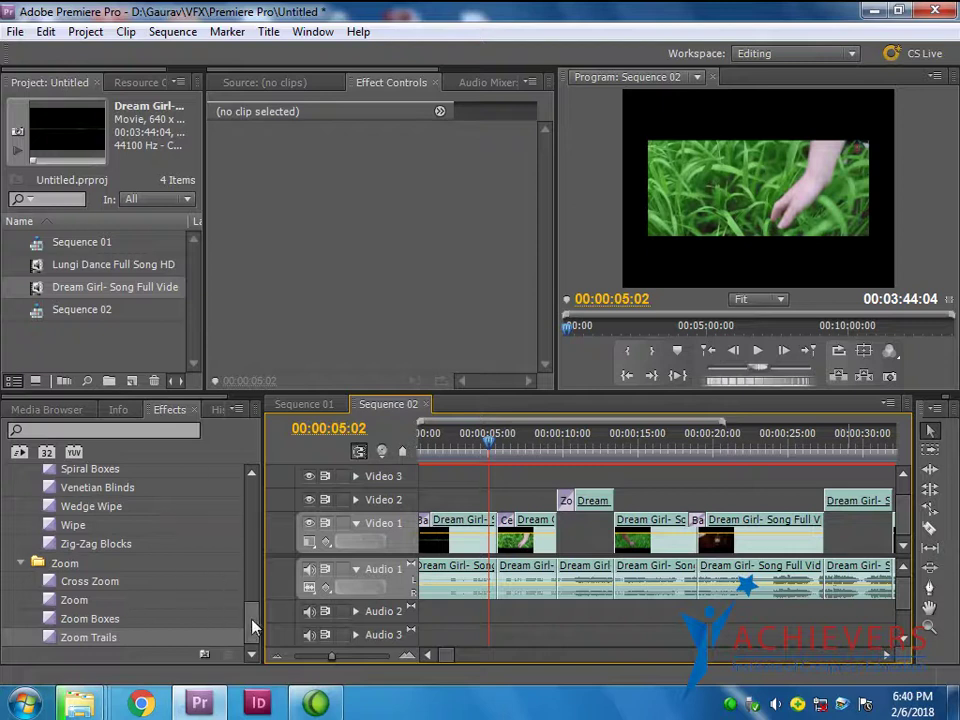
Collapse Video Transitions so only the five top-level effect categories remain listed
drag(253, 626, 265, 478)
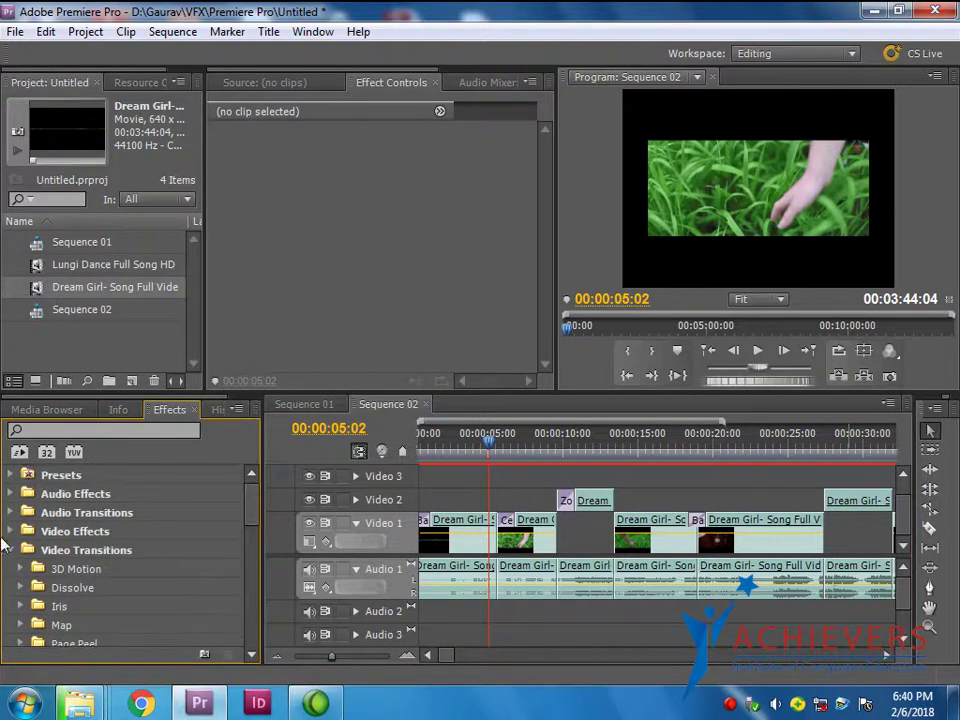
click(11, 550)
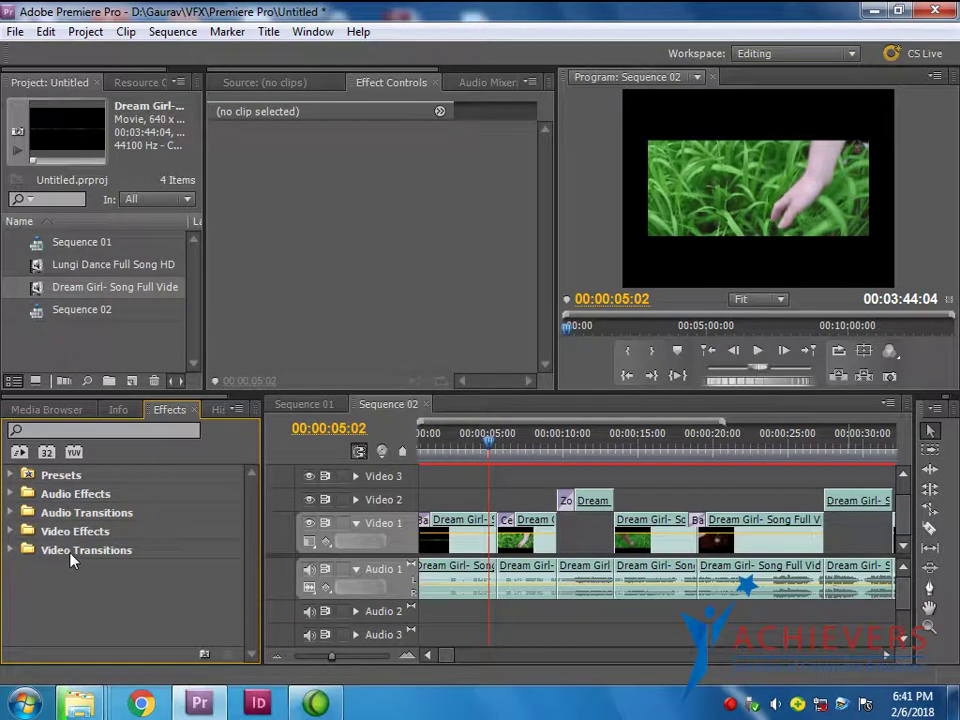
click(11, 551)
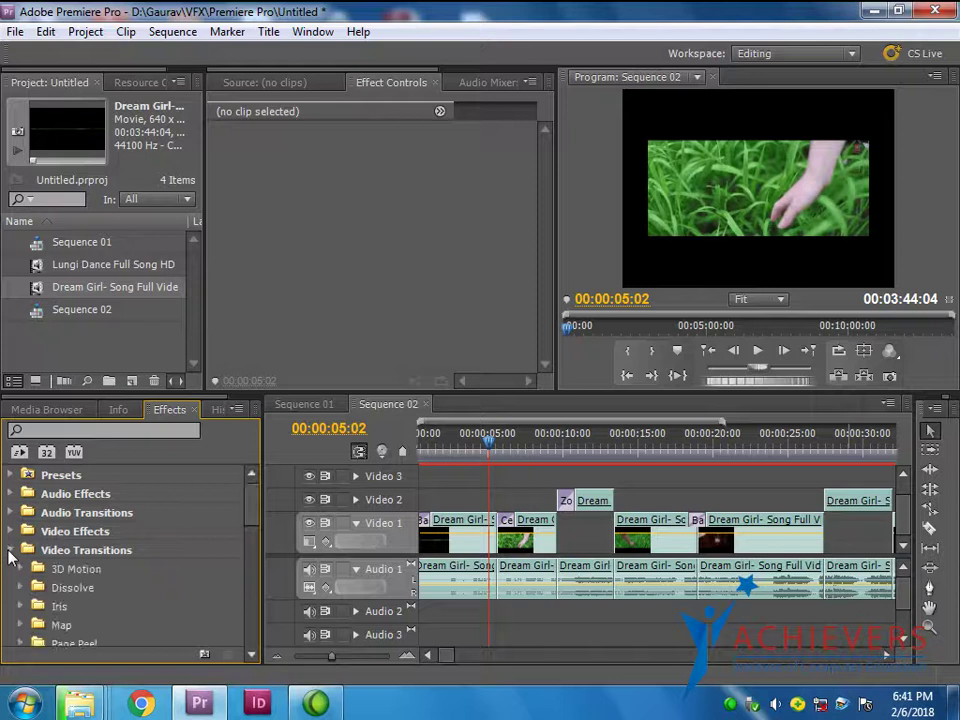
click(11, 551)
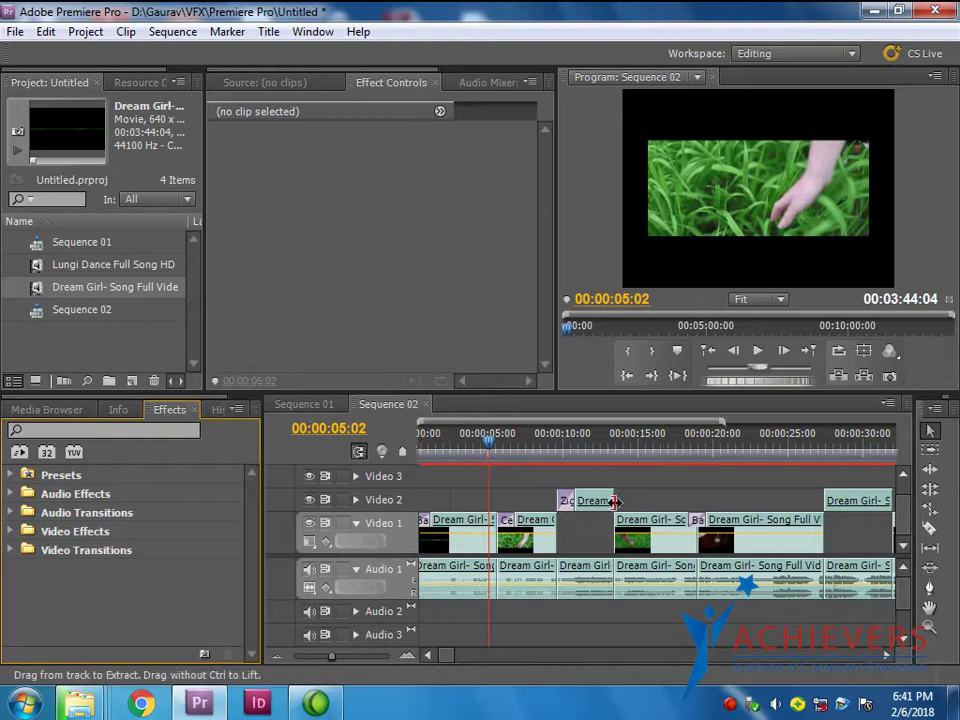
Move the Video 2 Dream clip left to about 5 seconds, then select the Video 1 clip after the gap
drag(600, 501, 540, 500)
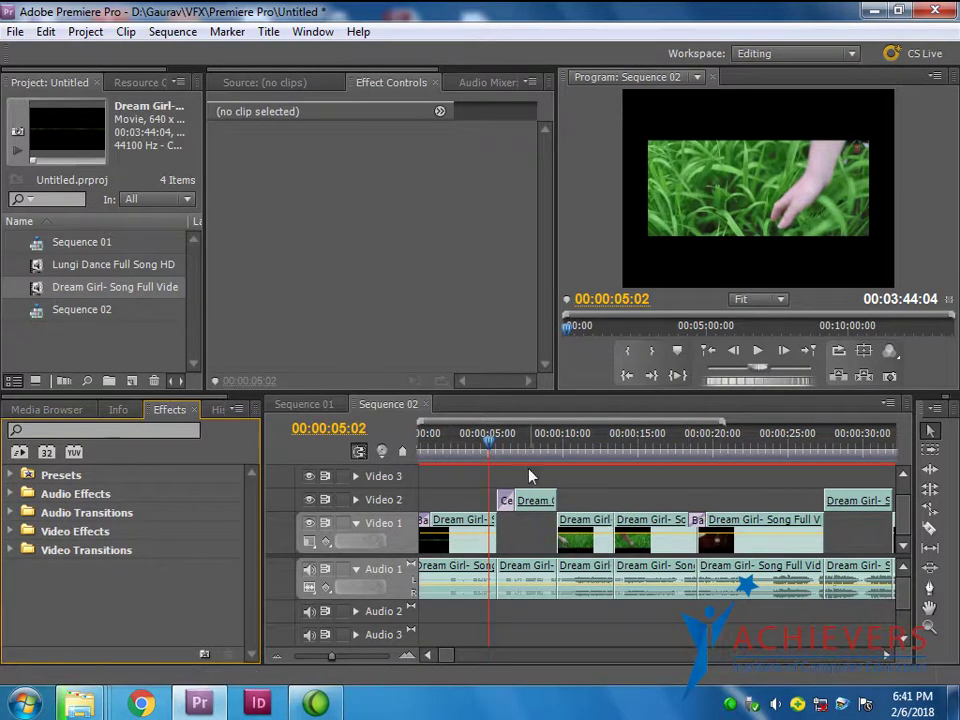
scroll(338, 487, left, 1)
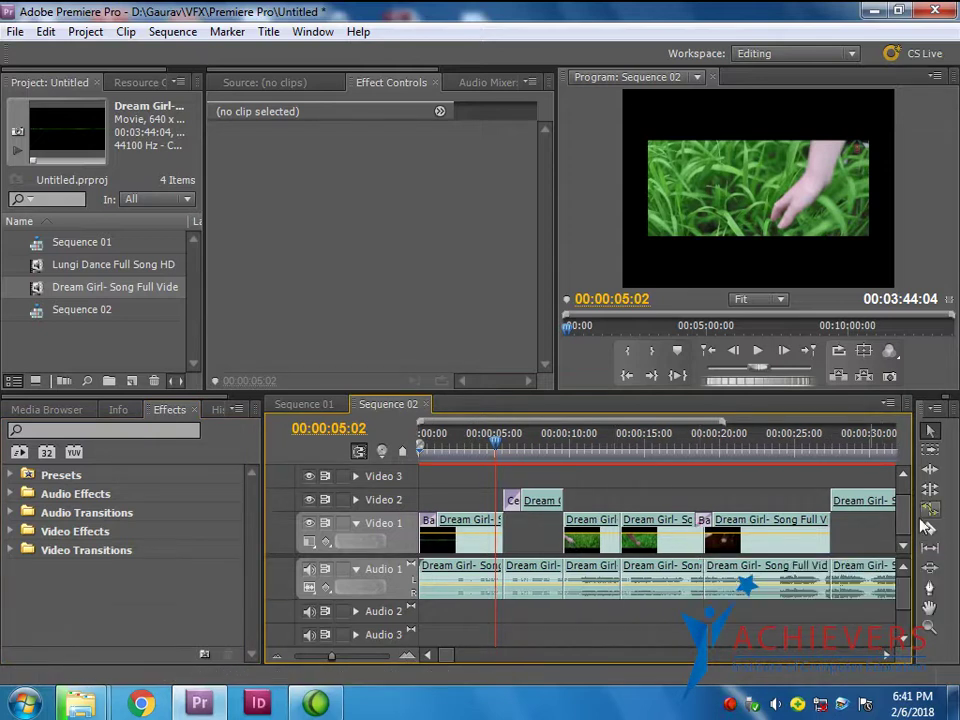
click(930, 431)
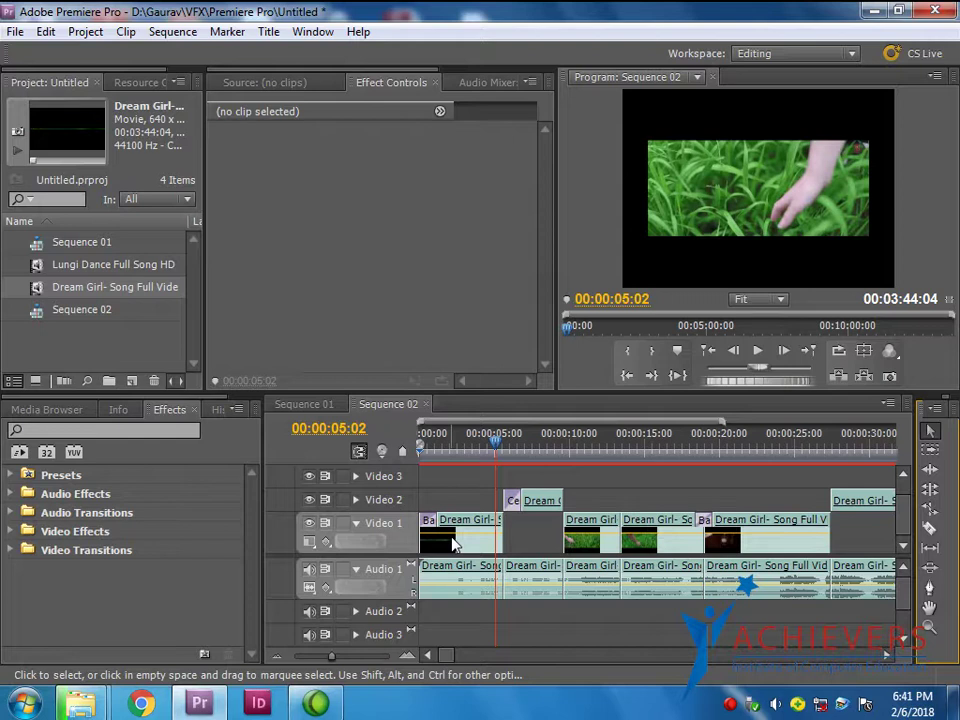
click(455, 543)
click(600, 543)
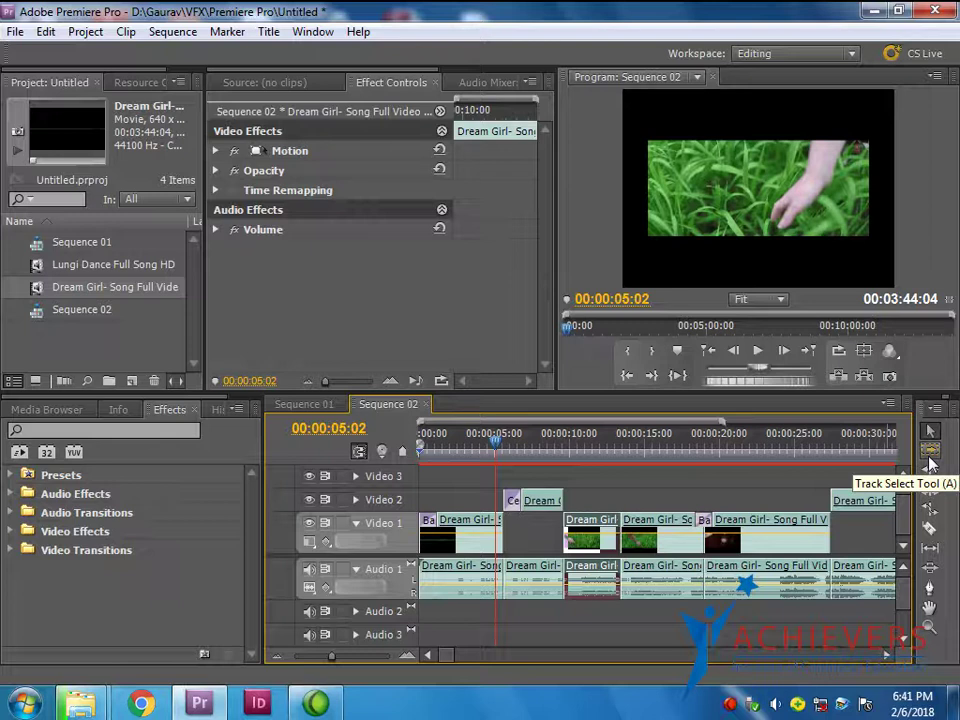
Use Track Select to select all Video 1 clips to the right and the gap
click(929, 456)
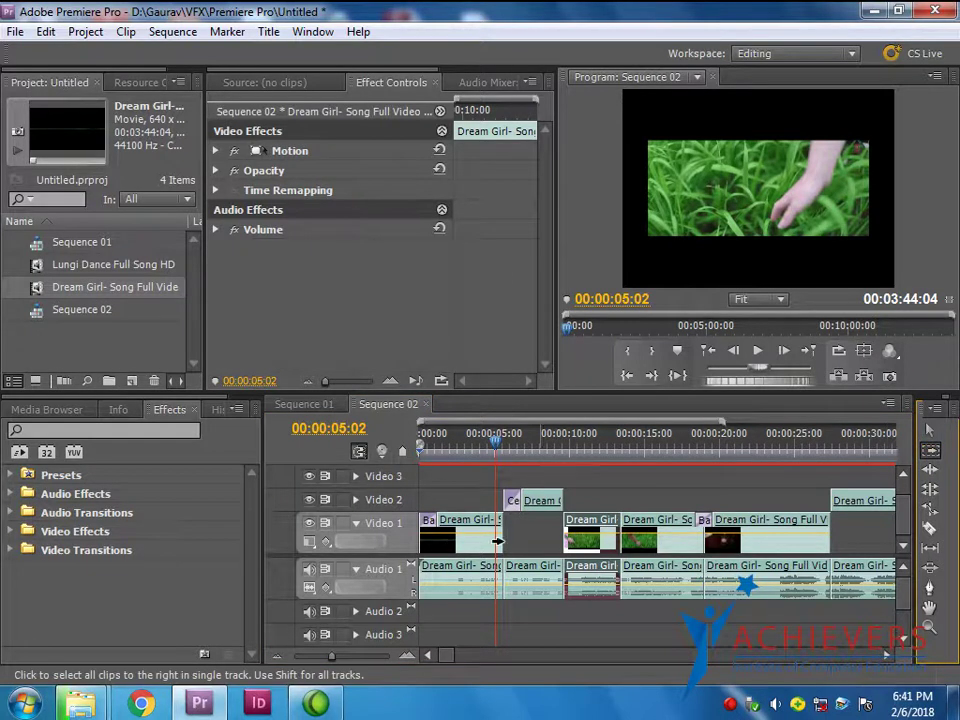
click(448, 537)
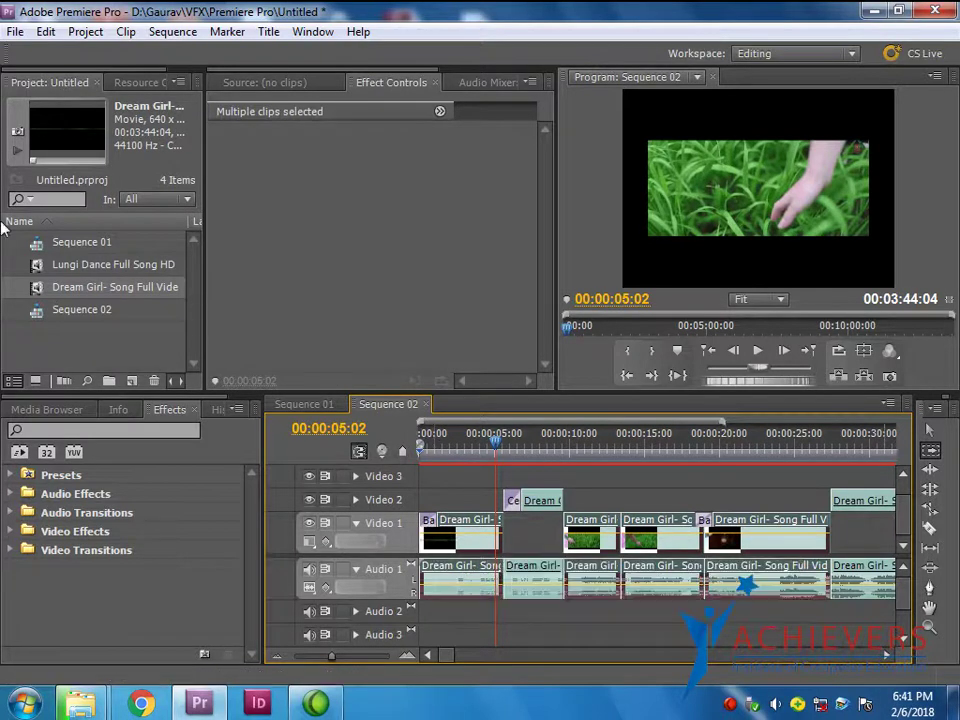
click(534, 530)
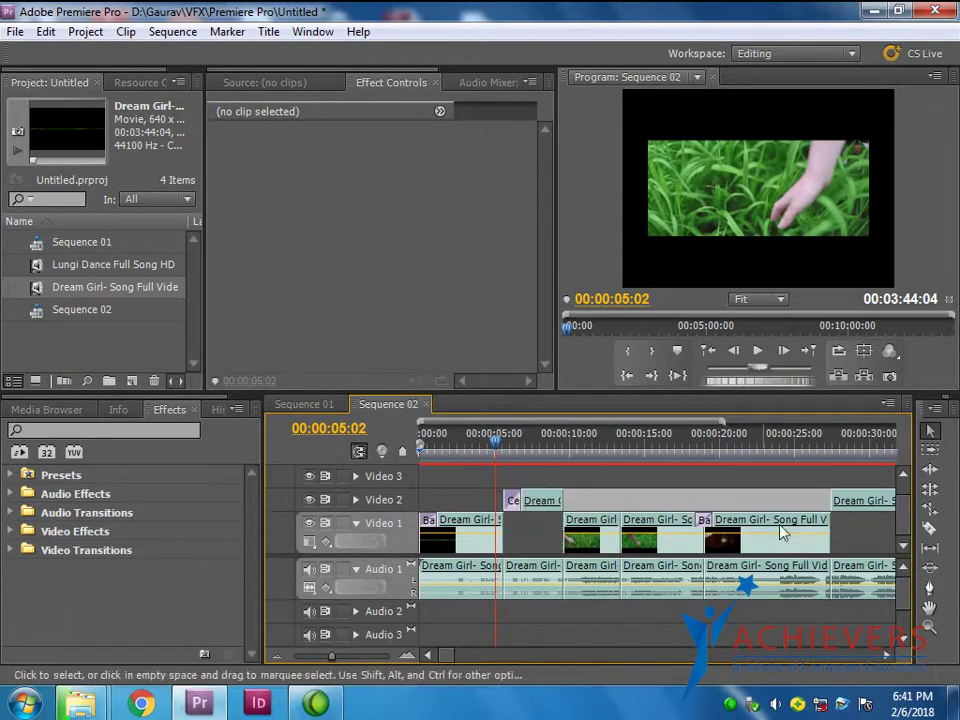
Move the Dream Girl clip up onto Video 2, placing it around 9 seconds
click(858, 510)
drag(858, 516, 798, 528)
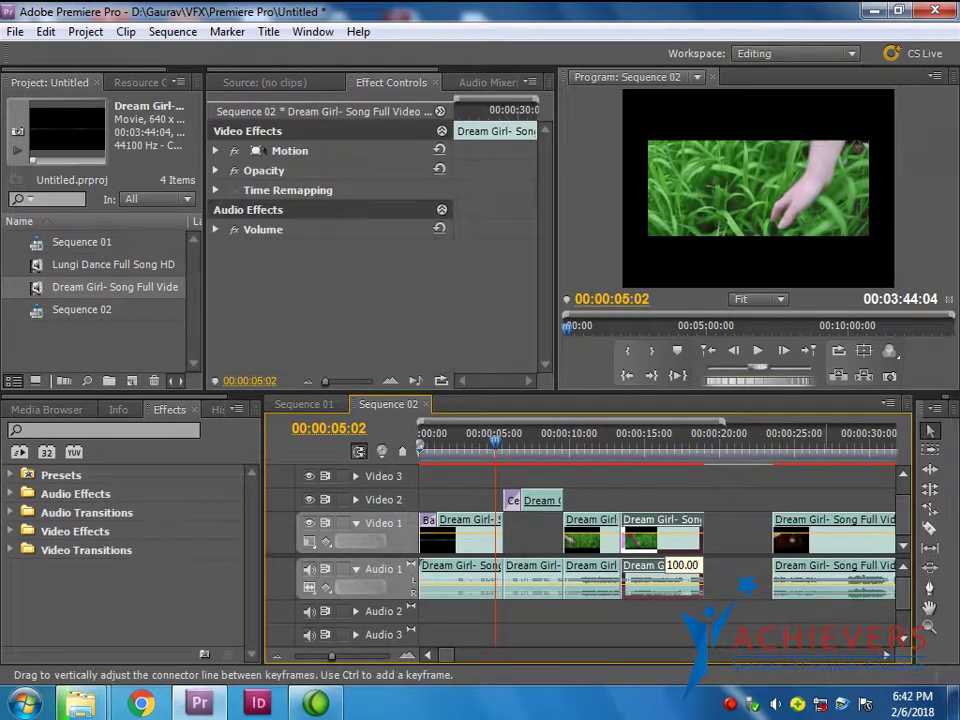
drag(655, 522, 684, 500)
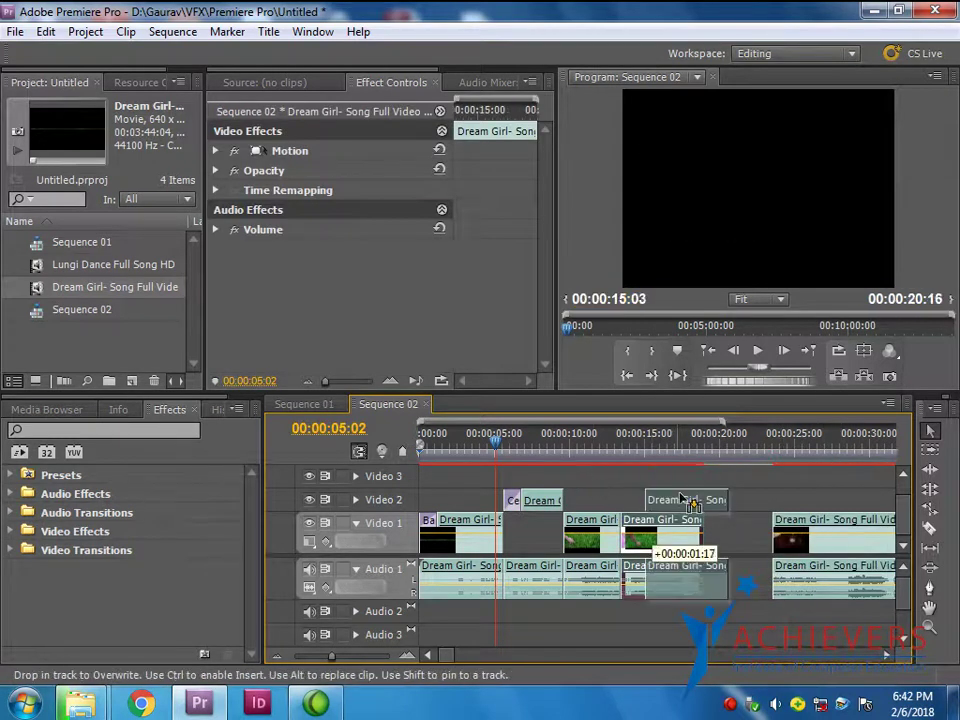
drag(617, 527, 679, 527)
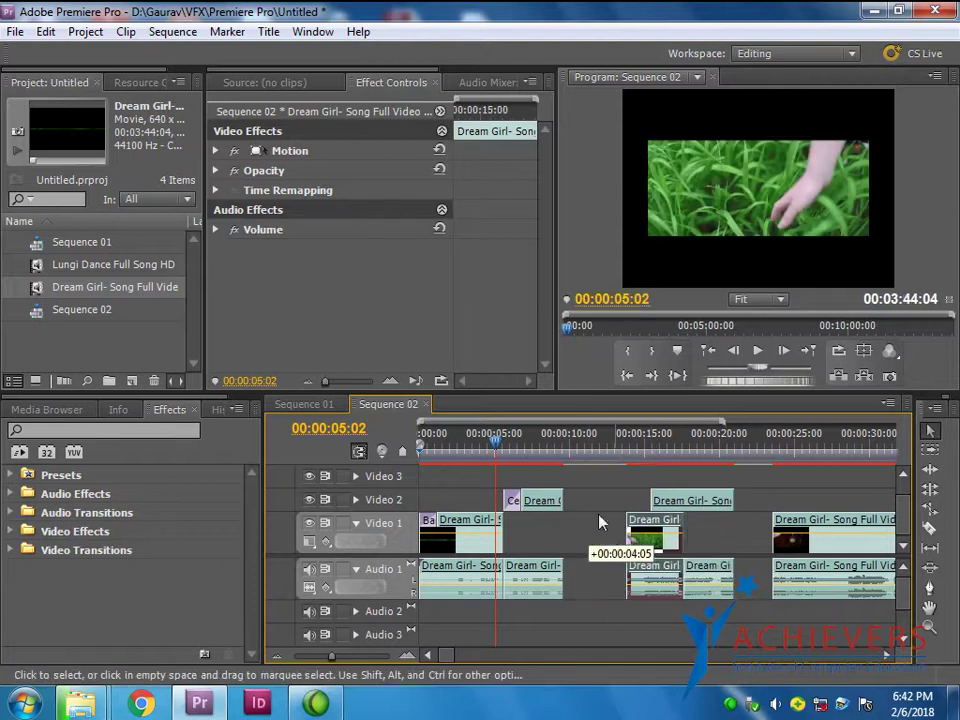
click(545, 505)
drag(596, 512, 596, 511)
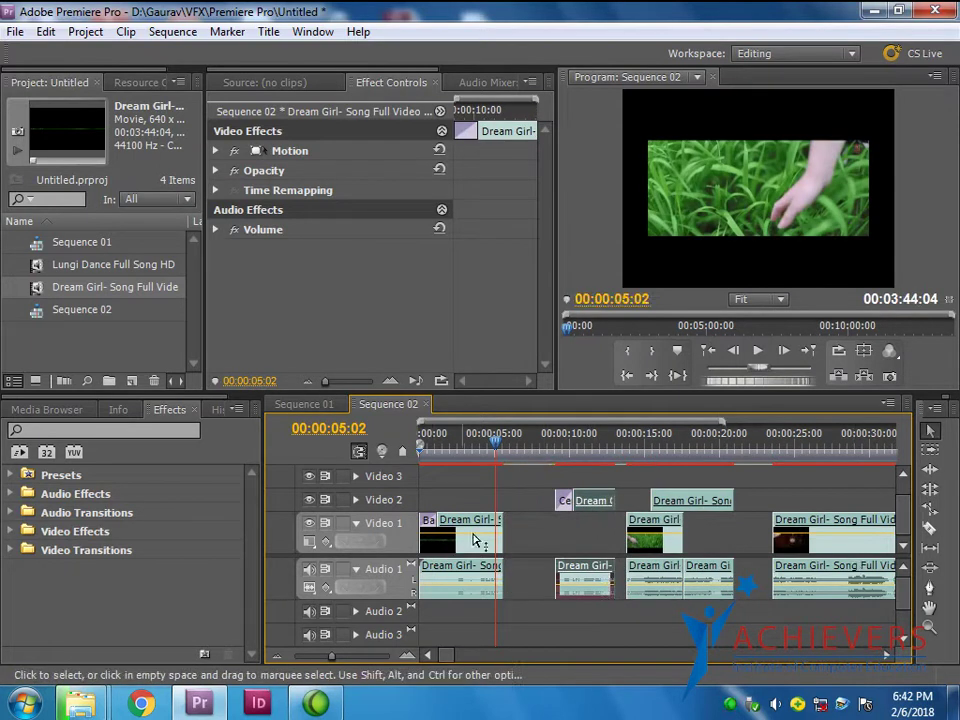
Razor-split the Dream Girl clip at the playhead, then return the playhead to 00:00:04:06
click(930, 528)
click(496, 530)
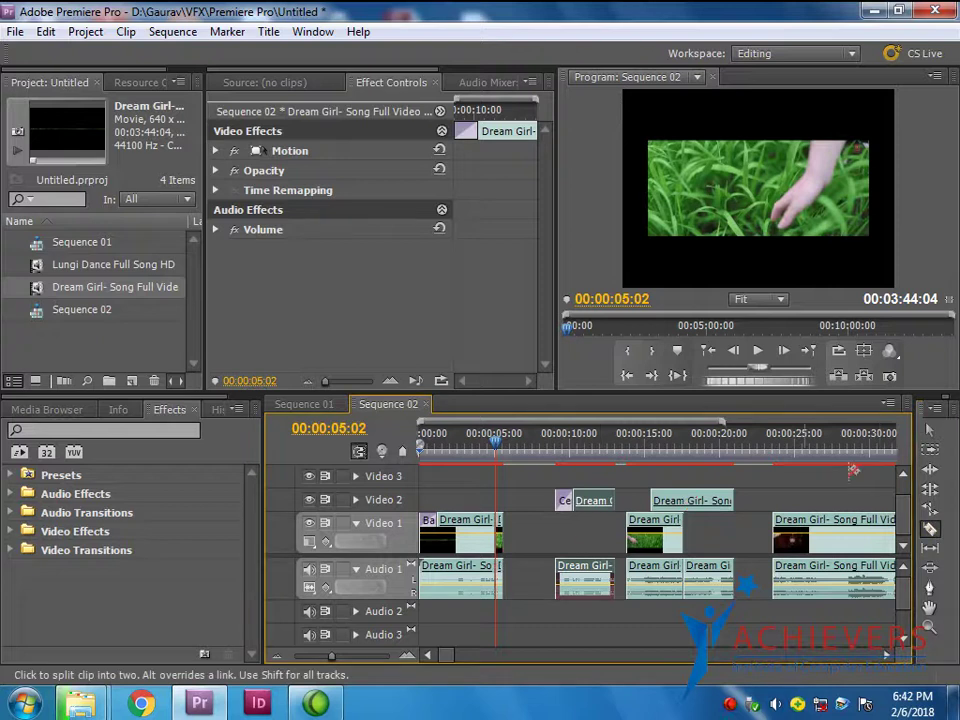
key(v)
drag(487, 452, 483, 450)
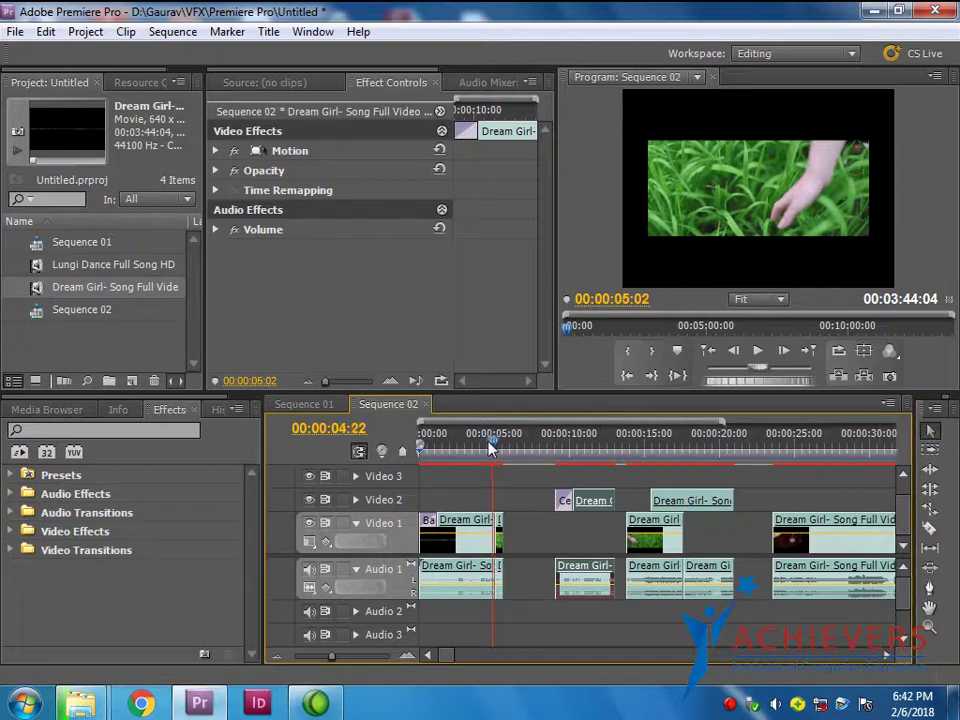
click(497, 529)
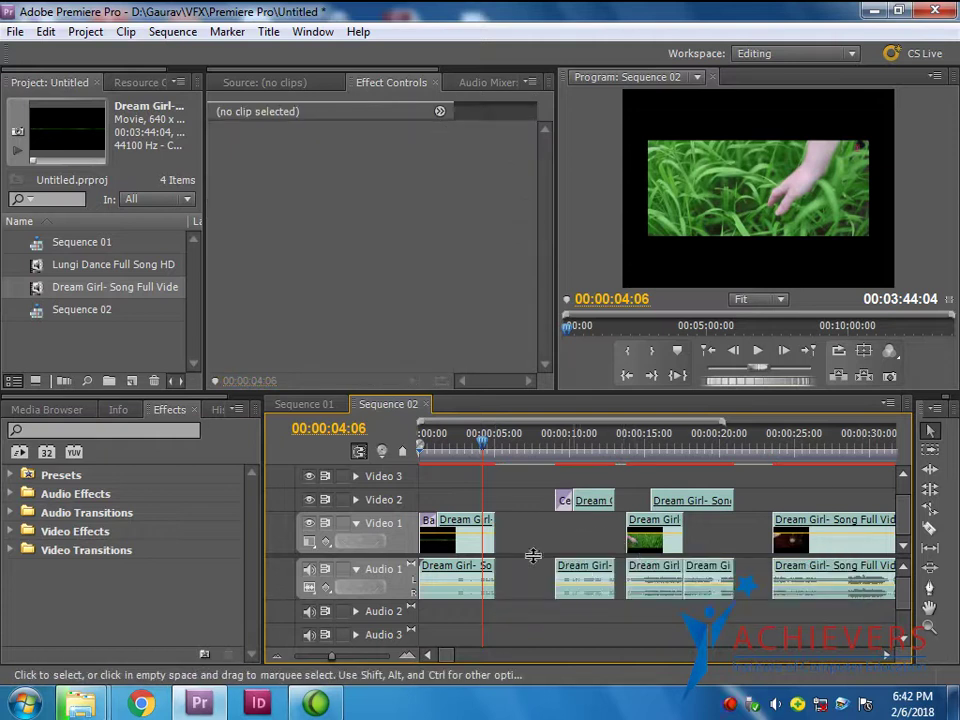
Bring both Video 2 clips down into the Video 1 gap and shift the following clips left
drag(590, 500, 553, 538)
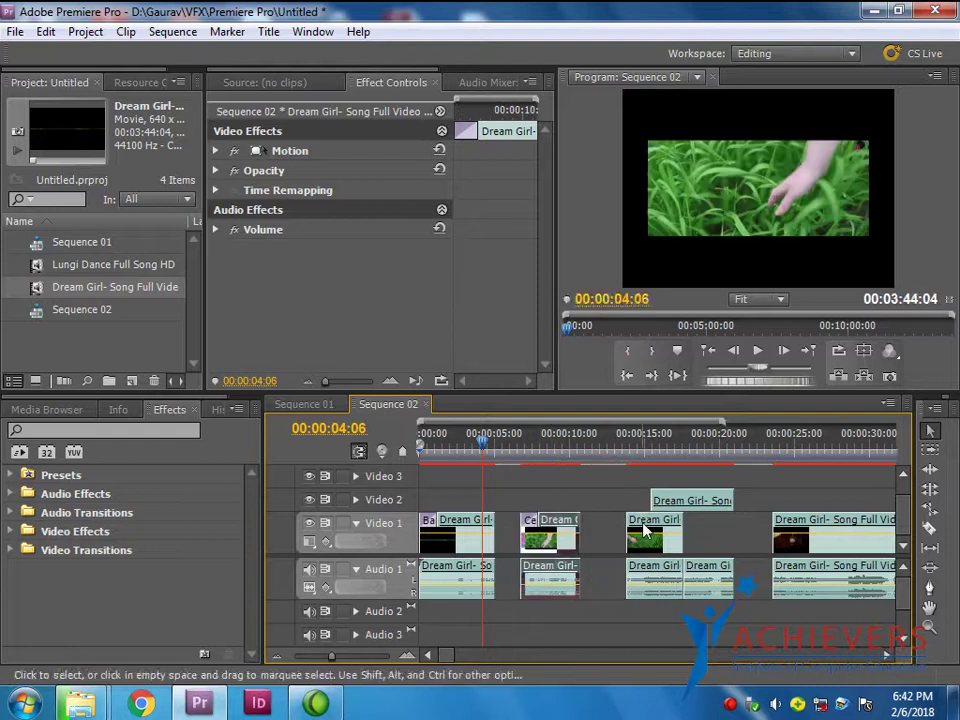
drag(652, 535, 620, 535)
drag(712, 500, 728, 535)
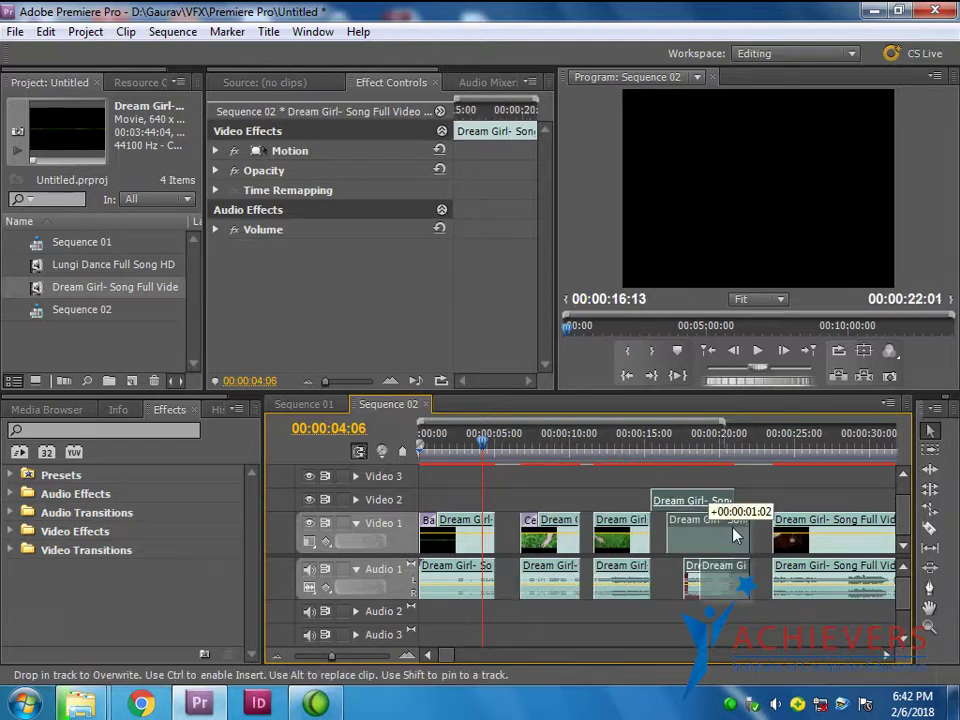
click(930, 450)
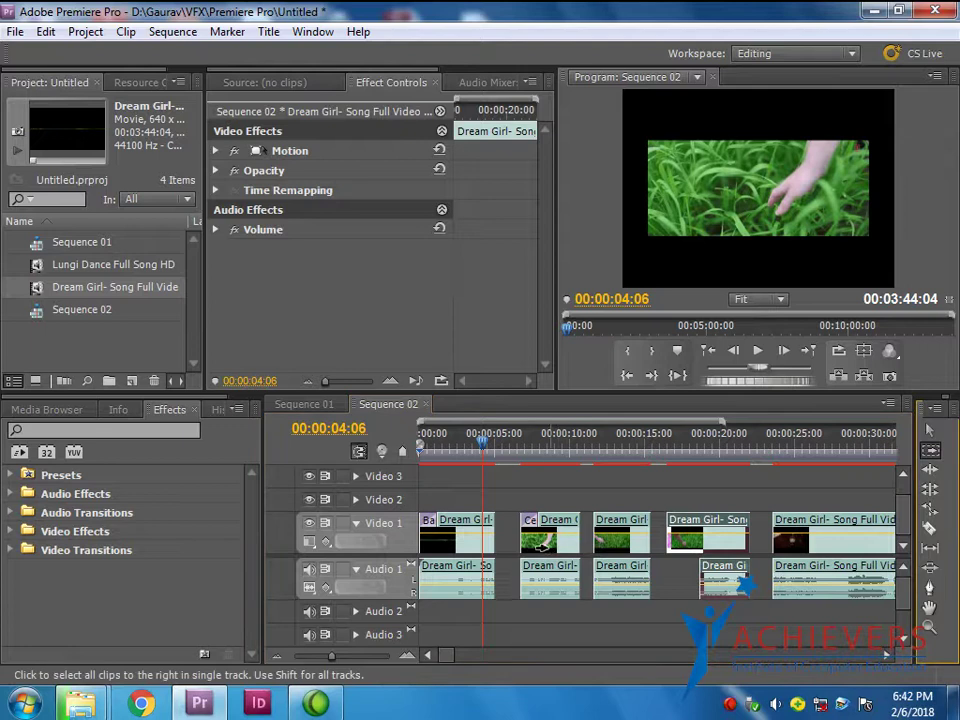
drag(569, 538, 545, 538)
click(504, 446)
Razor-cut at 00:00:07:11 and delete the short piece after the cut
drag(508, 450, 531, 450)
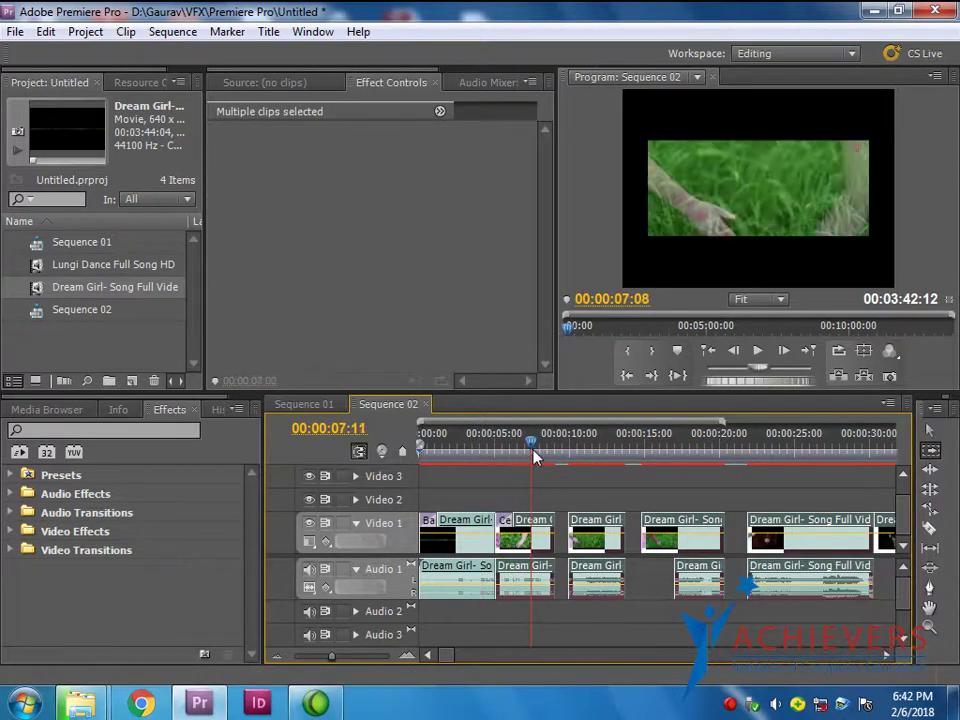
click(928, 530)
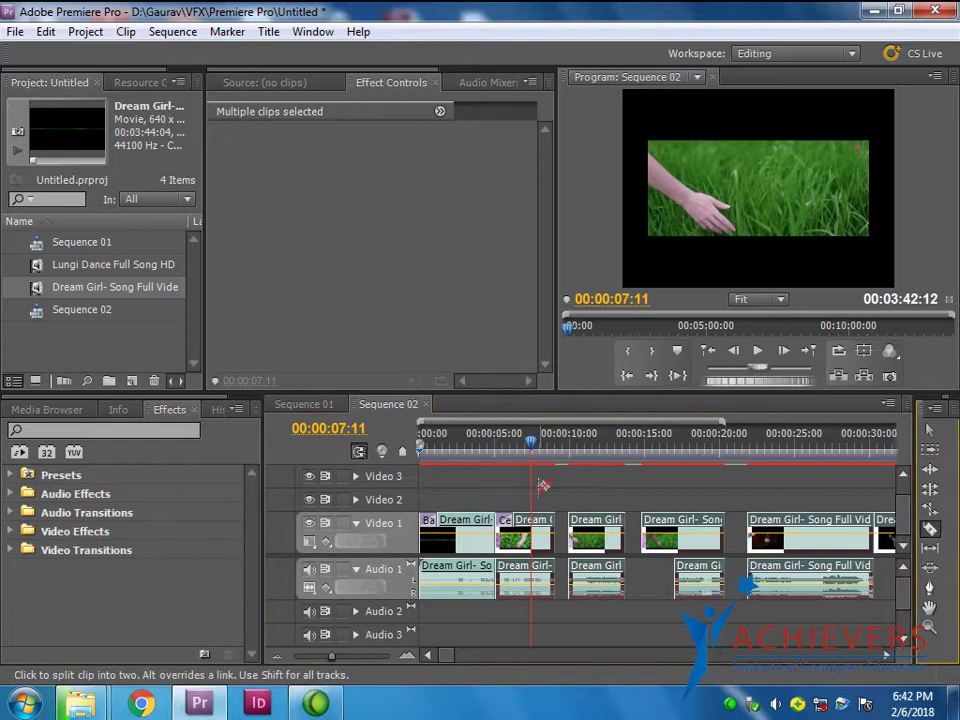
click(531, 522)
click(931, 433)
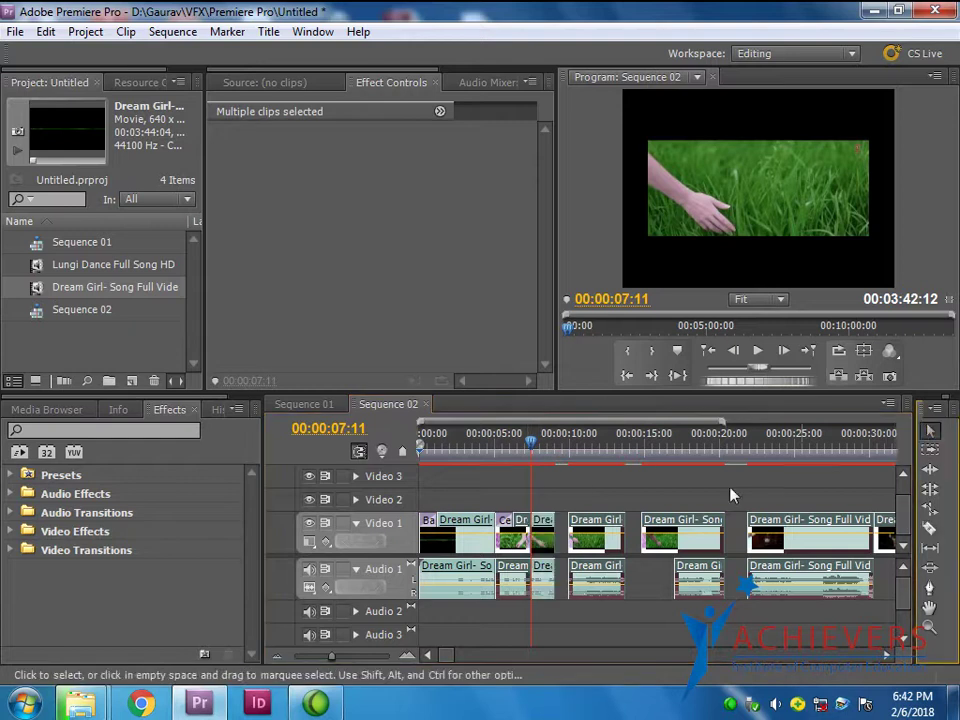
click(558, 505)
click(543, 530)
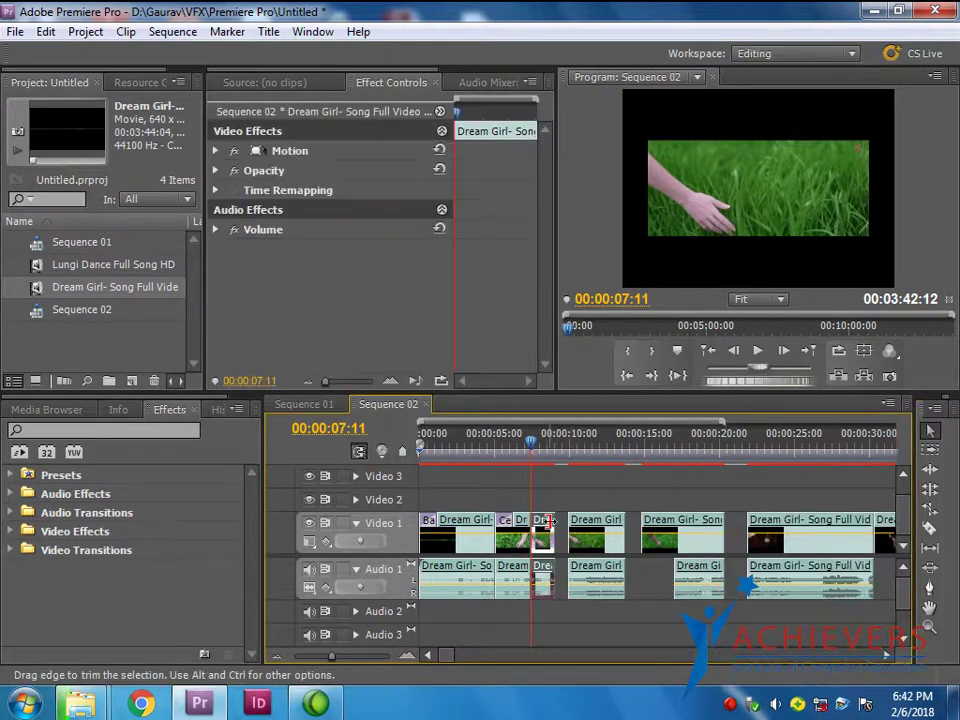
key(Delete)
Close the gap after 00:00:07:11 by shifting the later Dream Girl clips left with Track Select
double_click(580, 527)
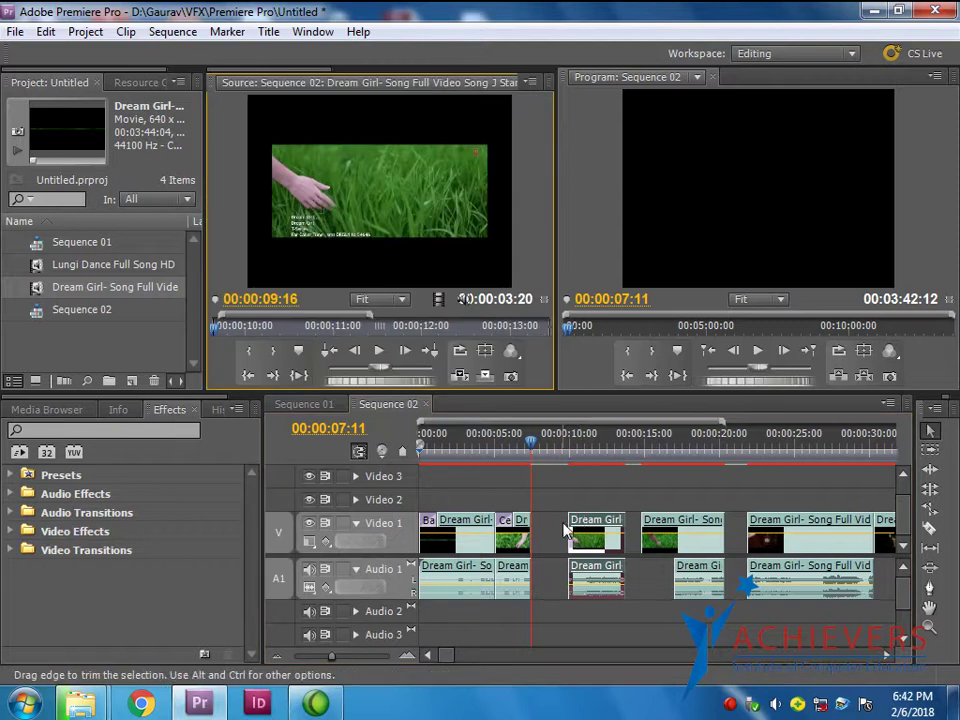
drag(597, 537, 559, 537)
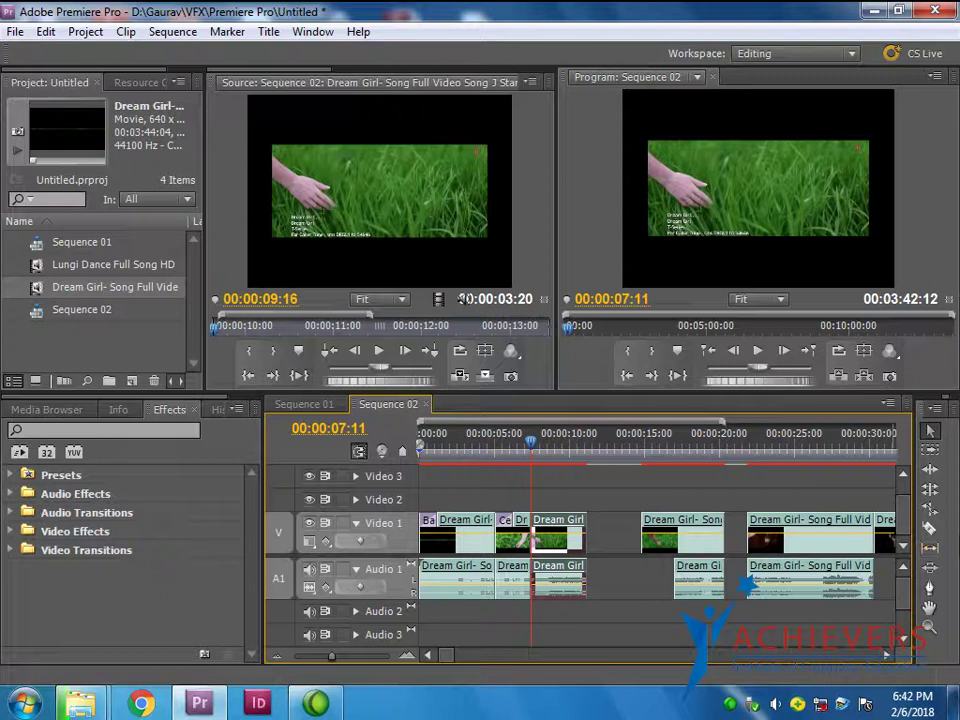
drag(552, 558, 590, 558)
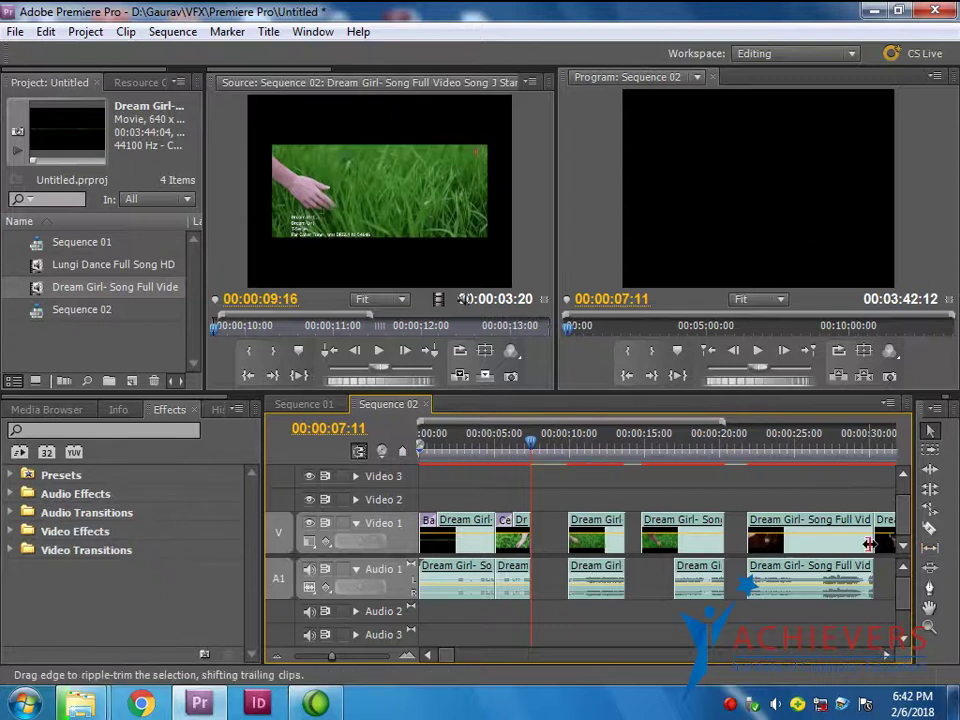
click(930, 450)
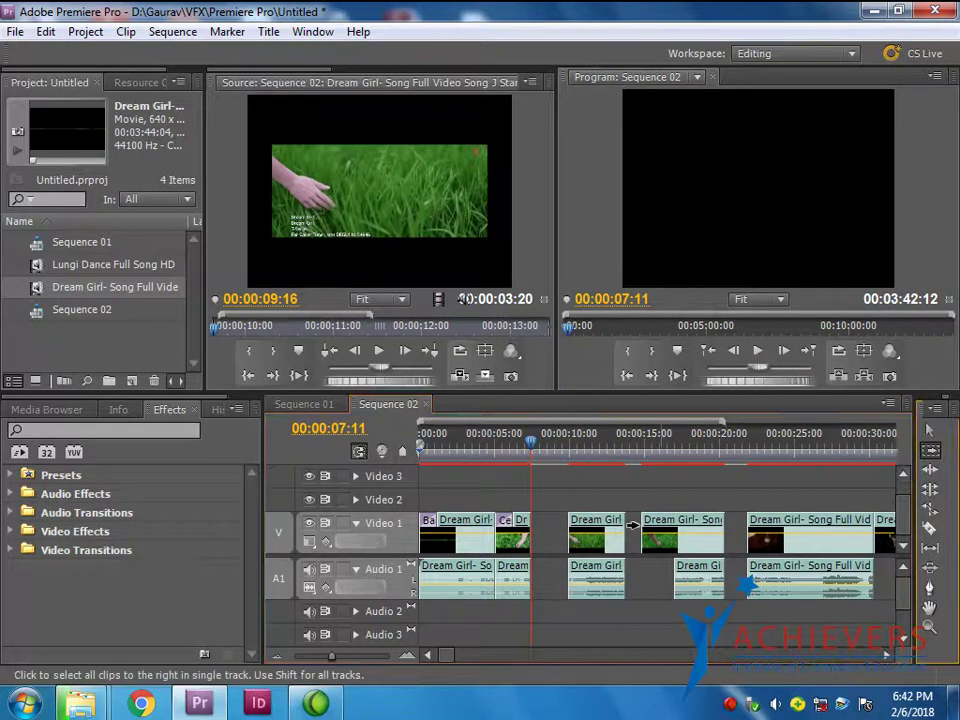
click(590, 520)
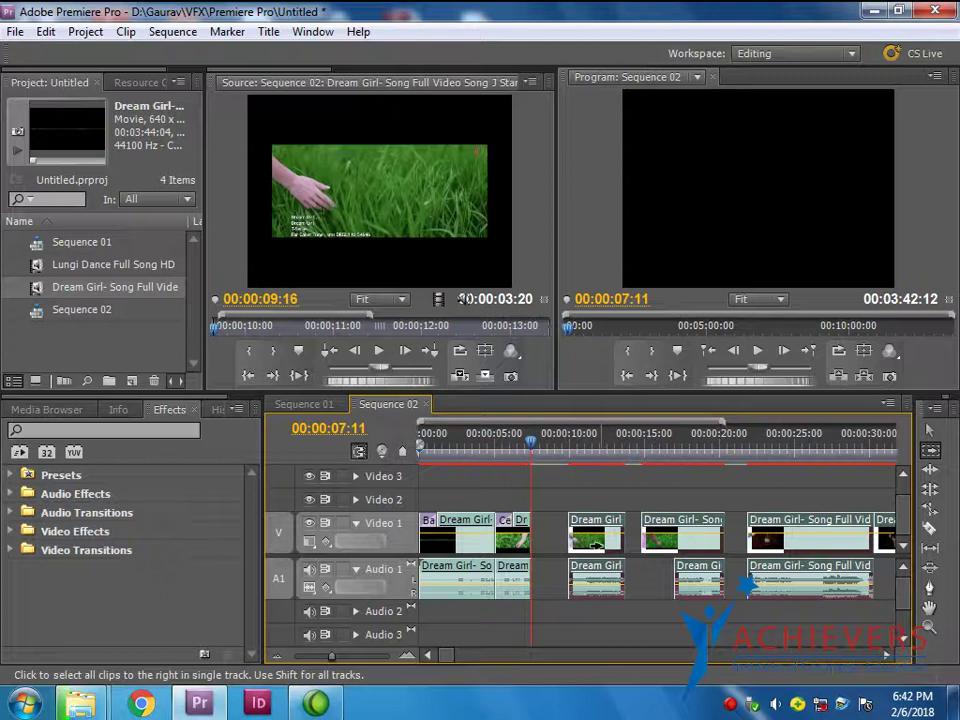
drag(590, 520, 574, 528)
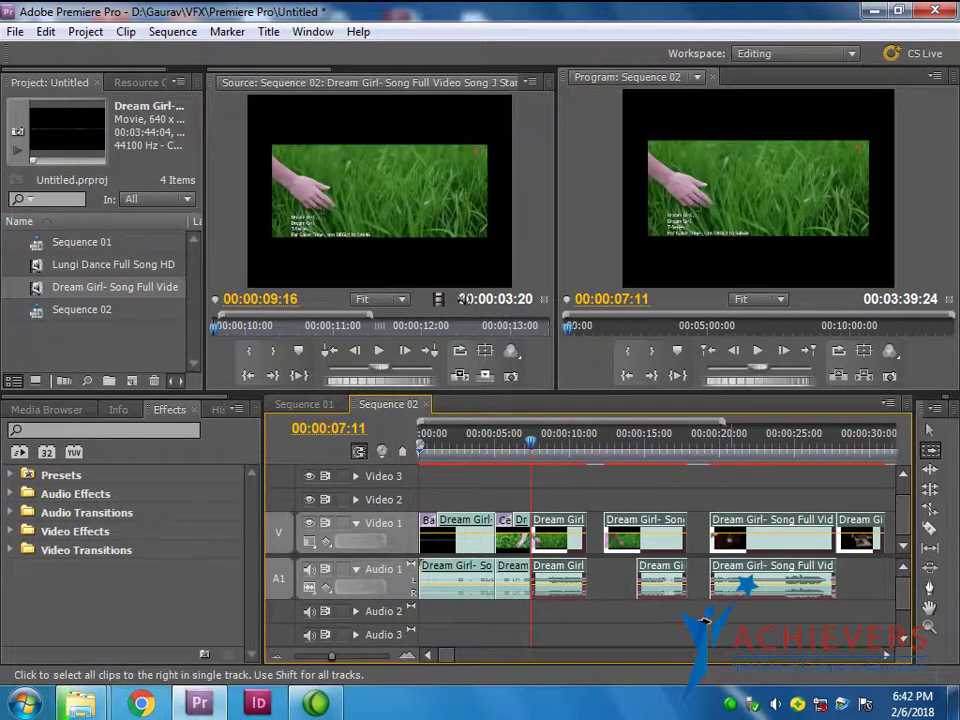
Select every clip on Video 1 from the start and delete them with their audio
mouse_move(446, 656)
mouse_down()
mouse_move(563, 655)
mouse_move(446, 656)
mouse_up()
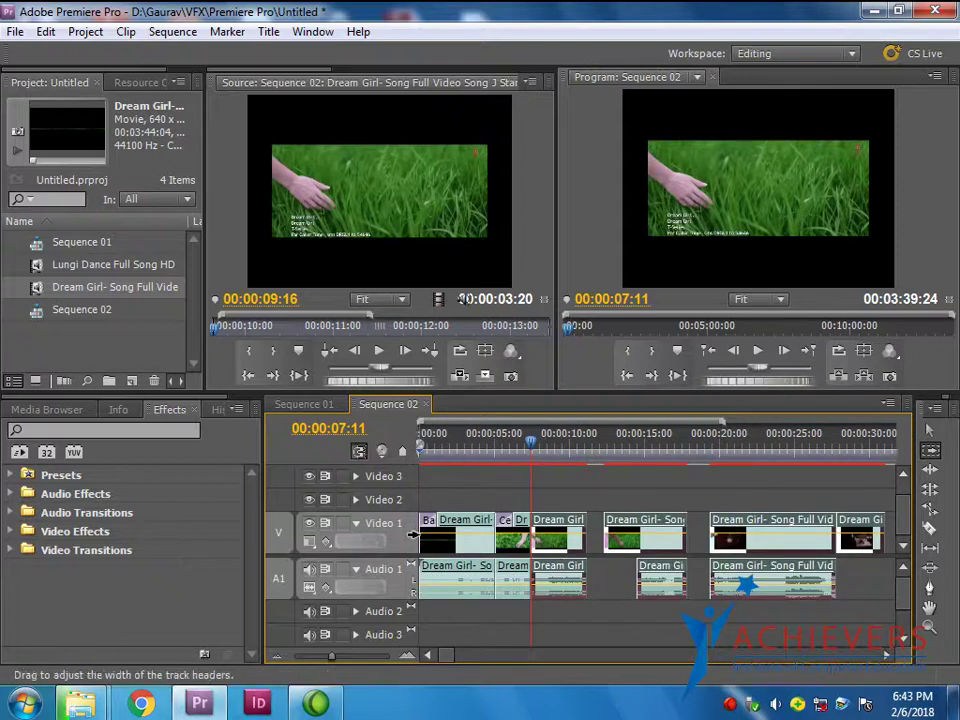
click(452, 543)
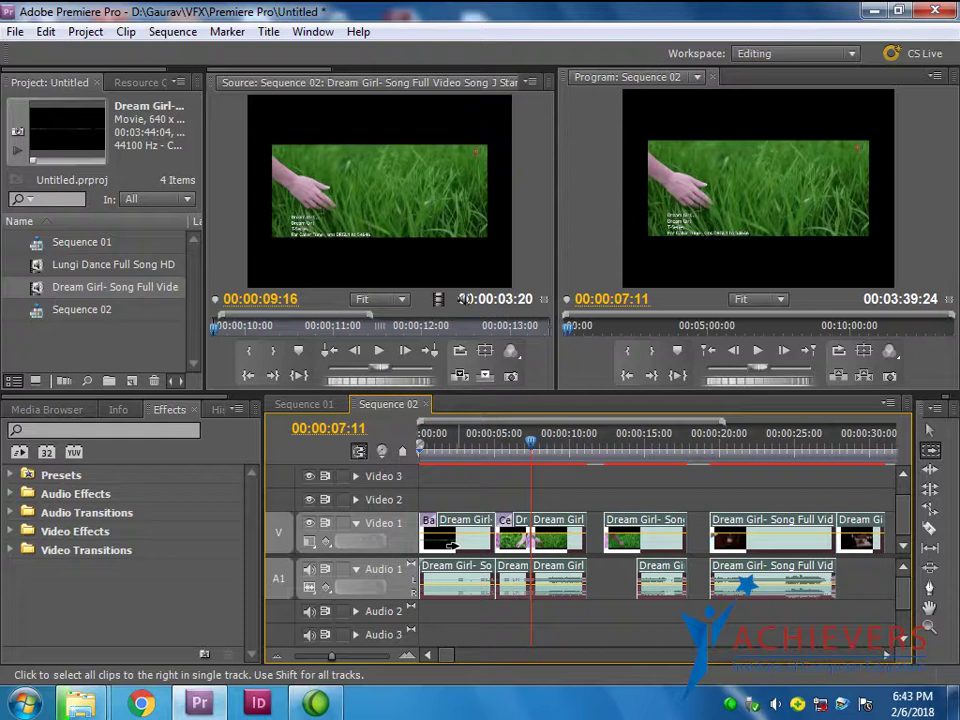
key(Delete)
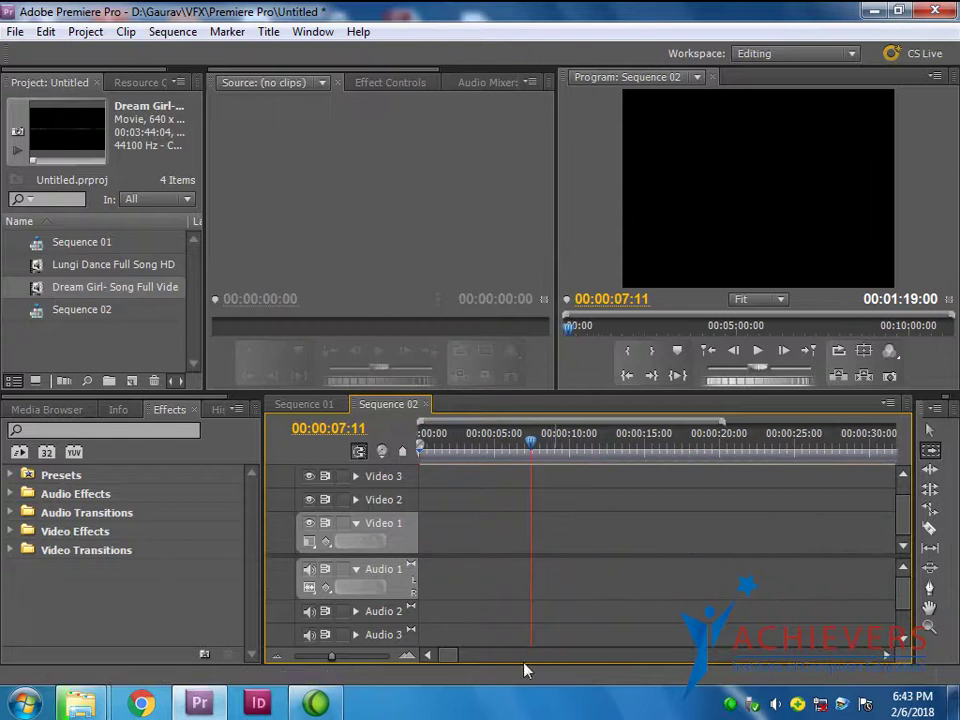
Delete the remaining Dream Girl clips further along the timeline
mouse_move(445, 656)
mouse_down()
mouse_move(468, 660)
mouse_move(455, 658)
mouse_up()
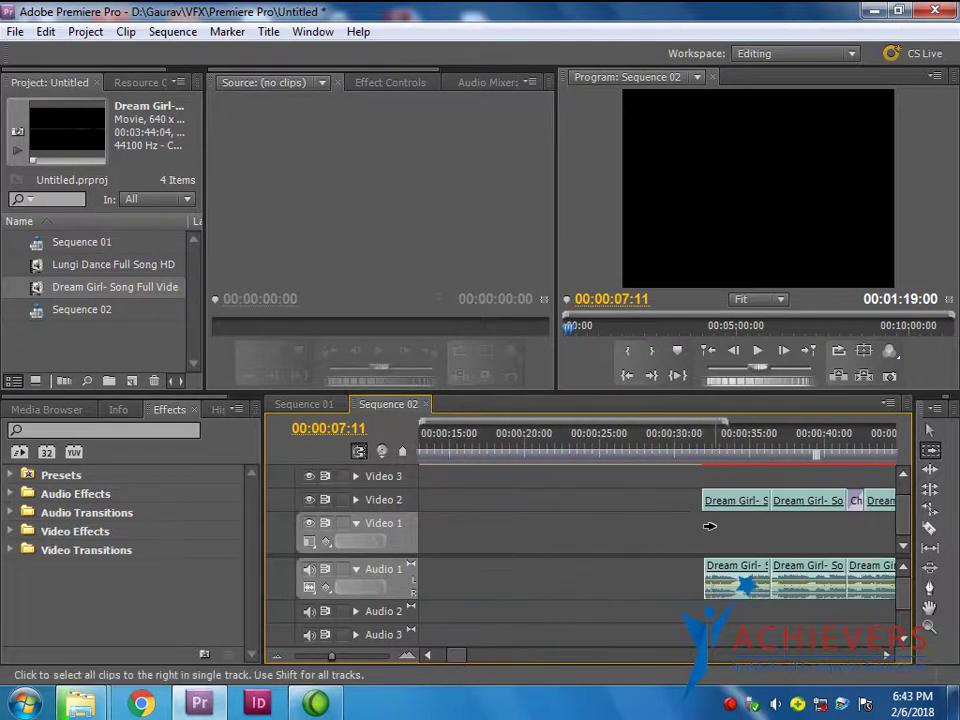
click(710, 516)
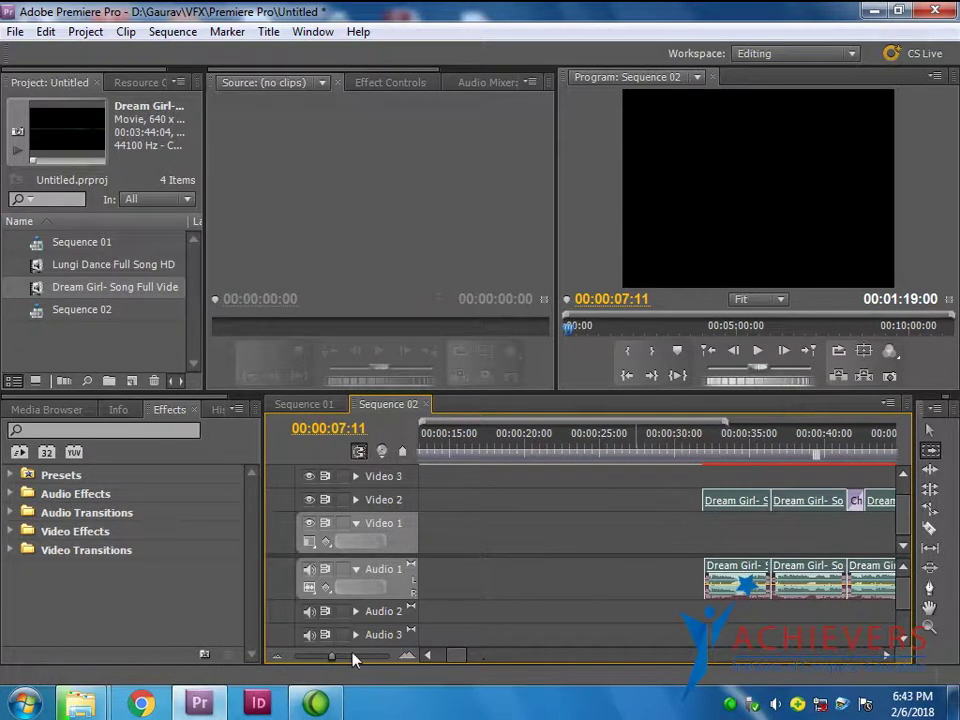
drag(332, 656, 321, 658)
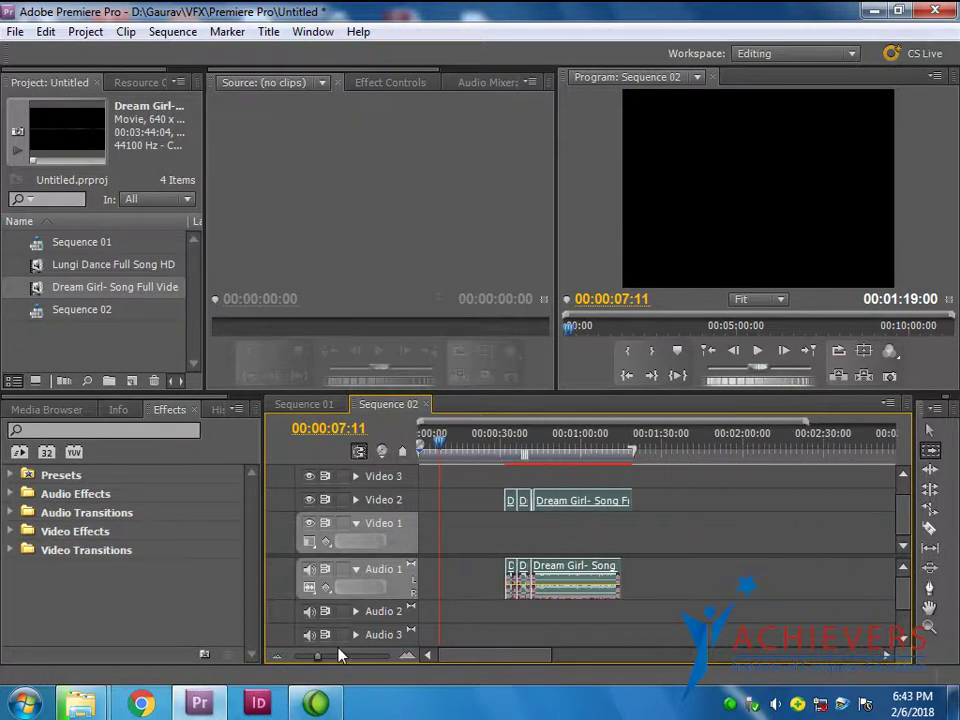
key(Delete)
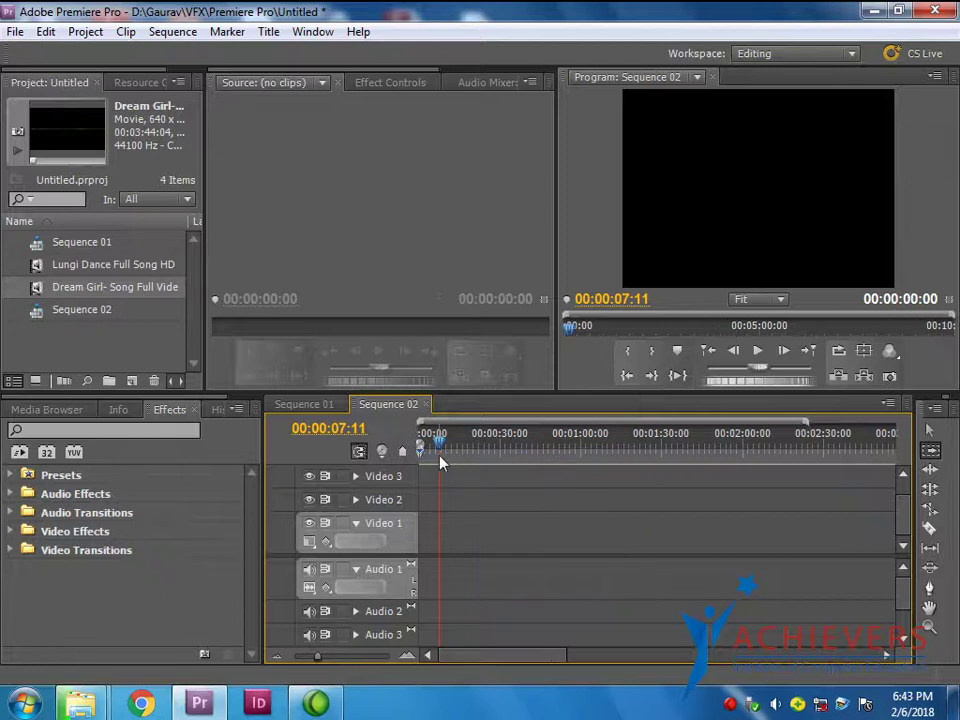
Place the Lungi Dance clip from the project at the start of Sequence 02 and preview its opening
click(79, 265)
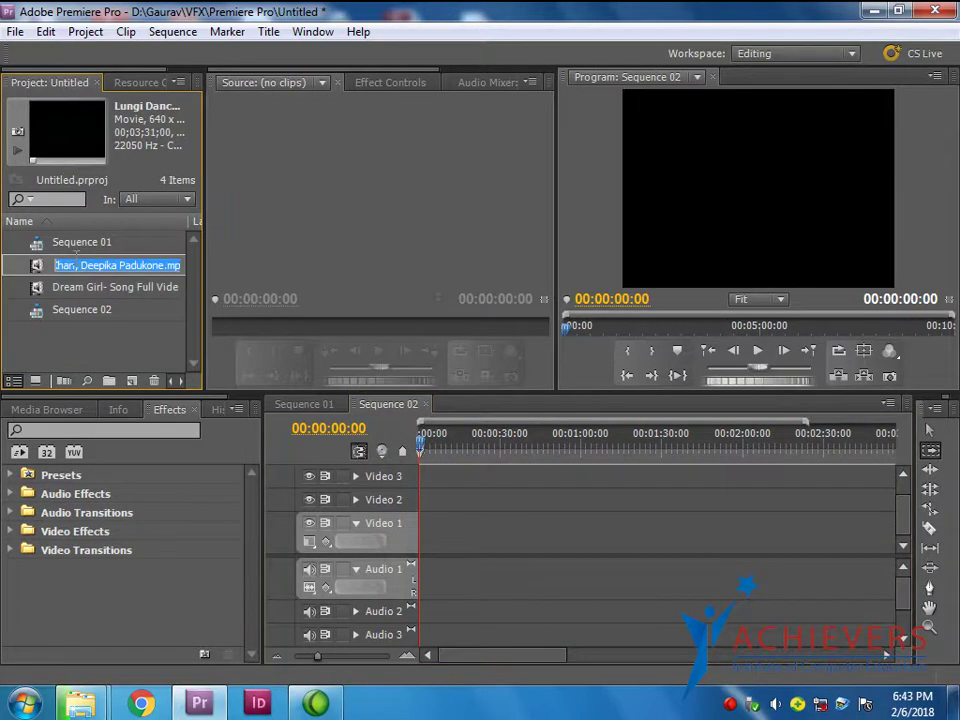
drag(79, 265, 425, 525)
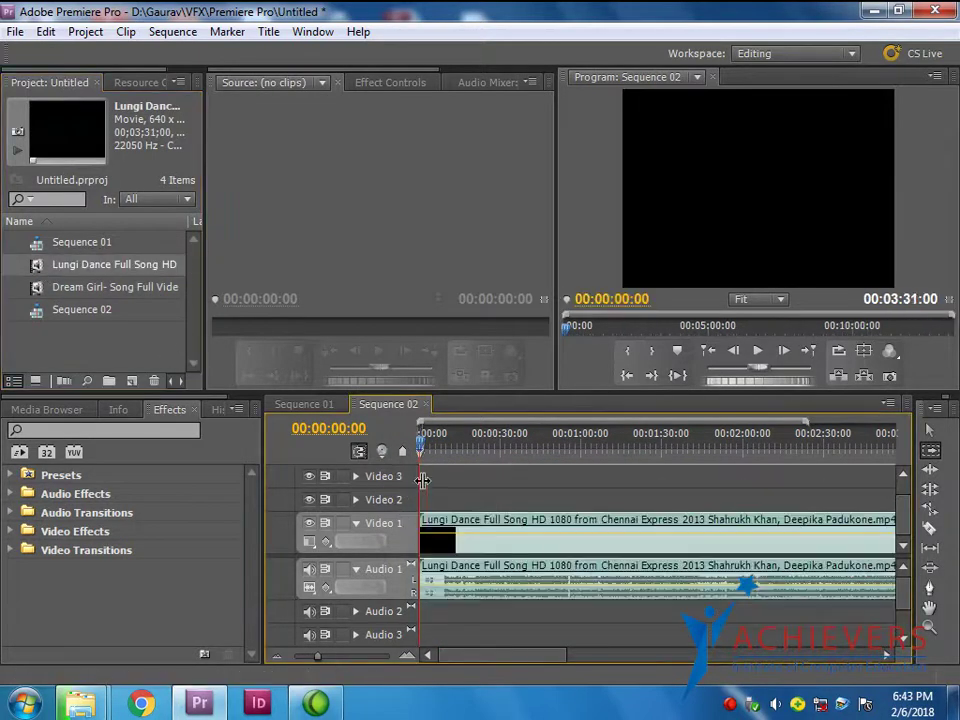
mouse_move(434, 450)
mouse_down()
mouse_move(480, 457)
mouse_move(427, 450)
mouse_up()
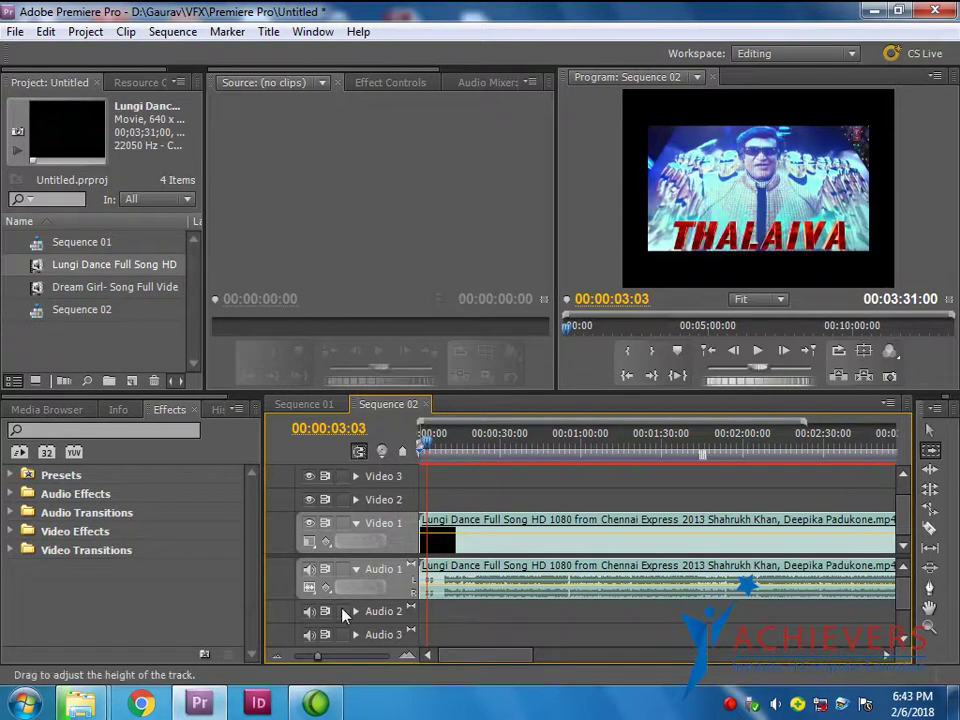
key(equal)
key(equal)
key(equal)
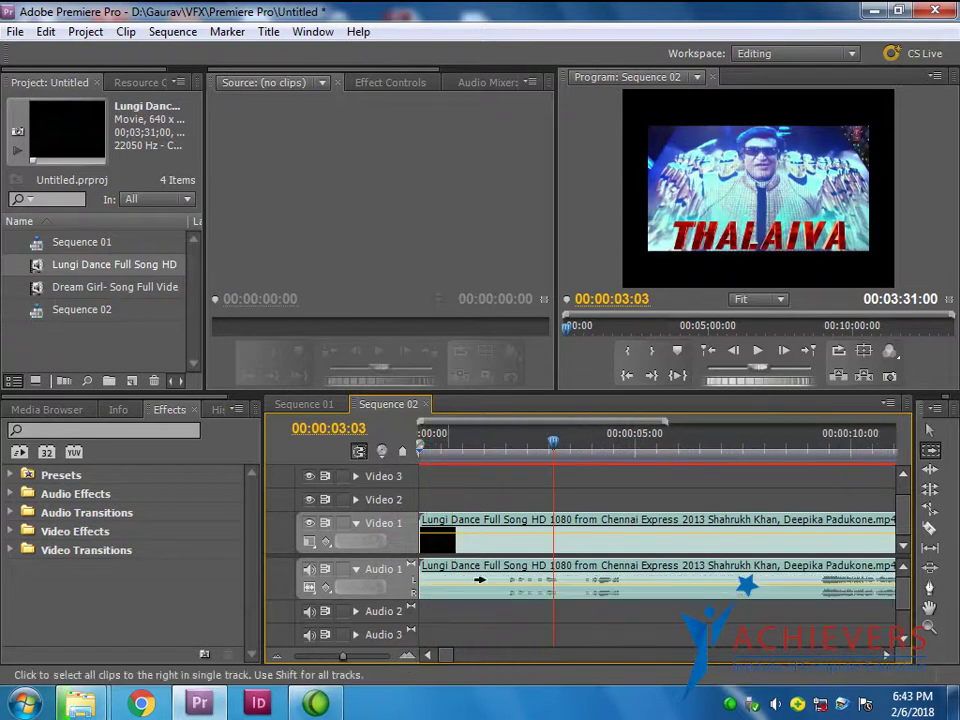
drag(553, 443, 430, 441)
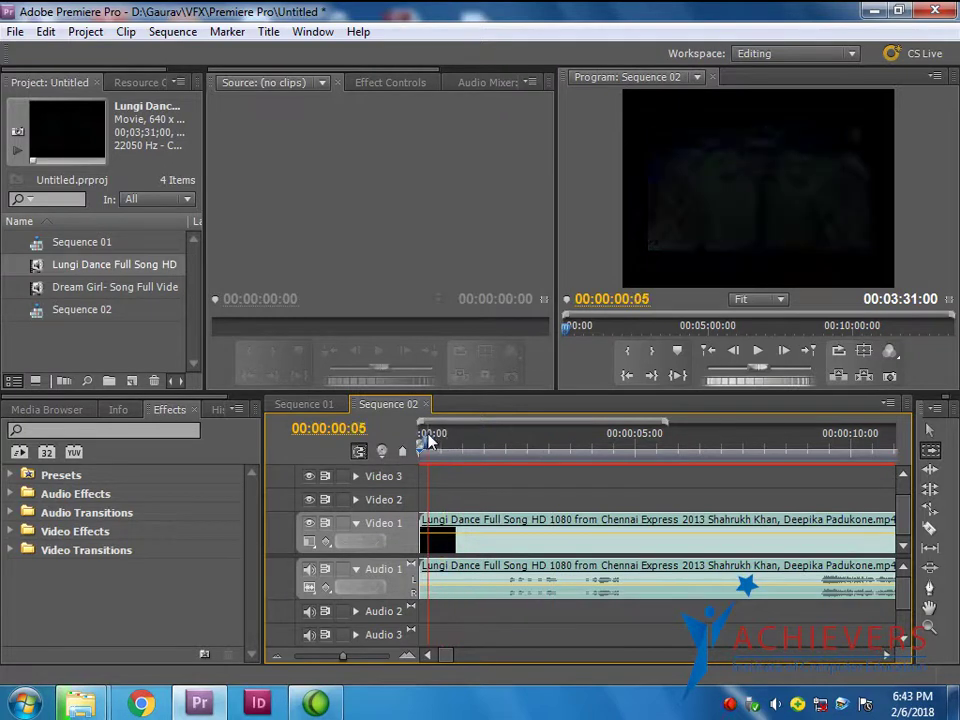
Razor-cut the Lungi Dance clip near its start and delete the short opening piece
click(406, 656)
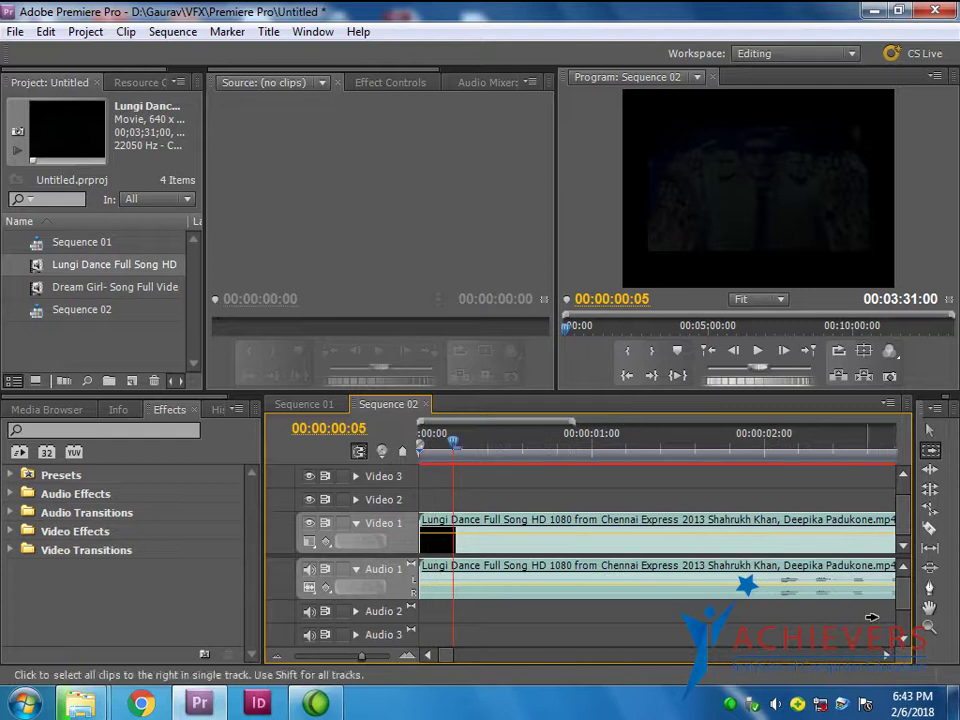
click(929, 528)
click(454, 538)
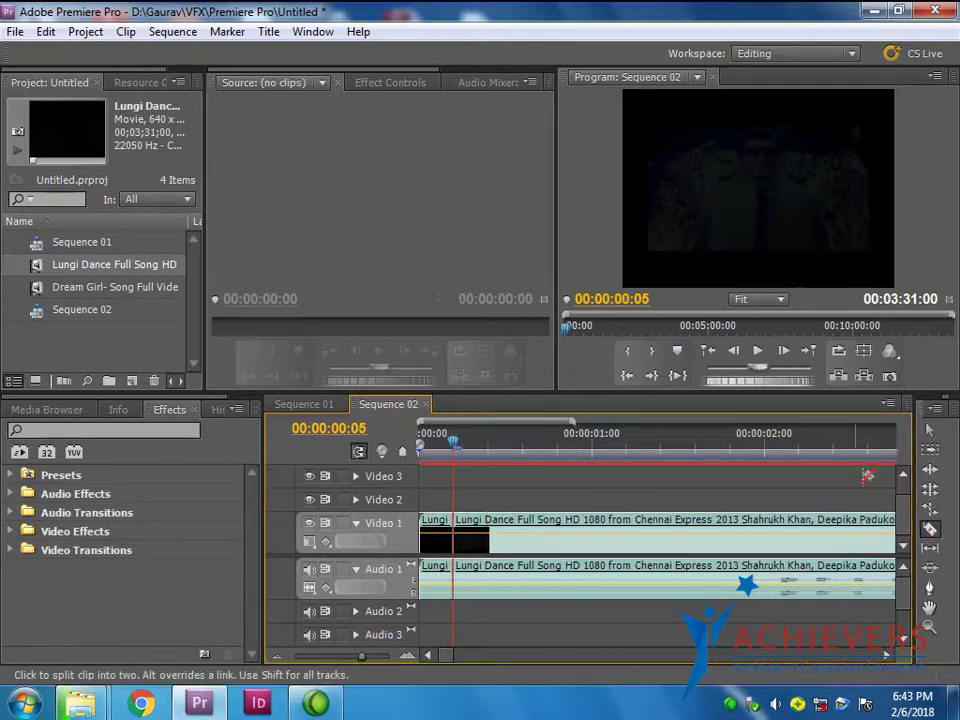
click(930, 430)
click(444, 537)
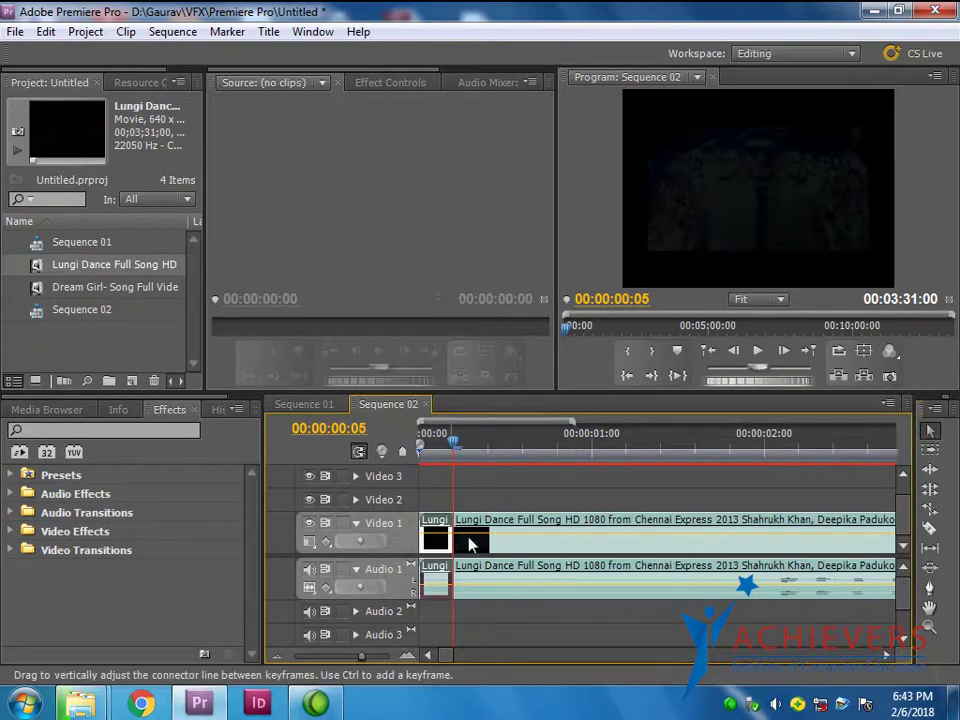
key(Delete)
Slide the Lungi Dance clip to 00:00 so no gap precedes it, then preview a few seconds in
drag(512, 552, 480, 552)
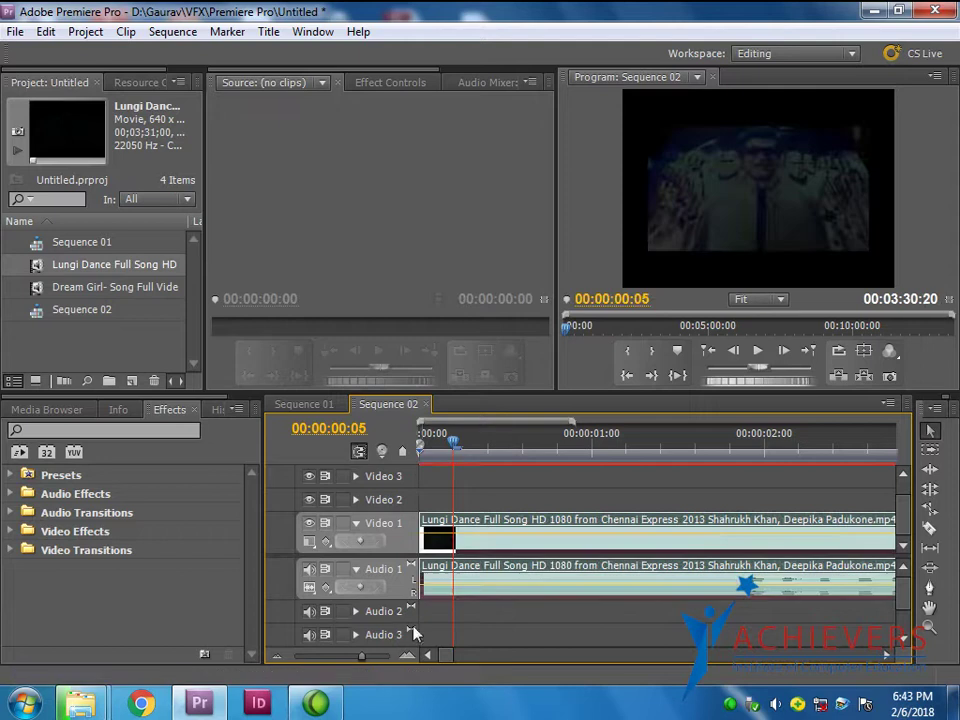
click(277, 657)
click(277, 657)
drag(424, 452, 505, 452)
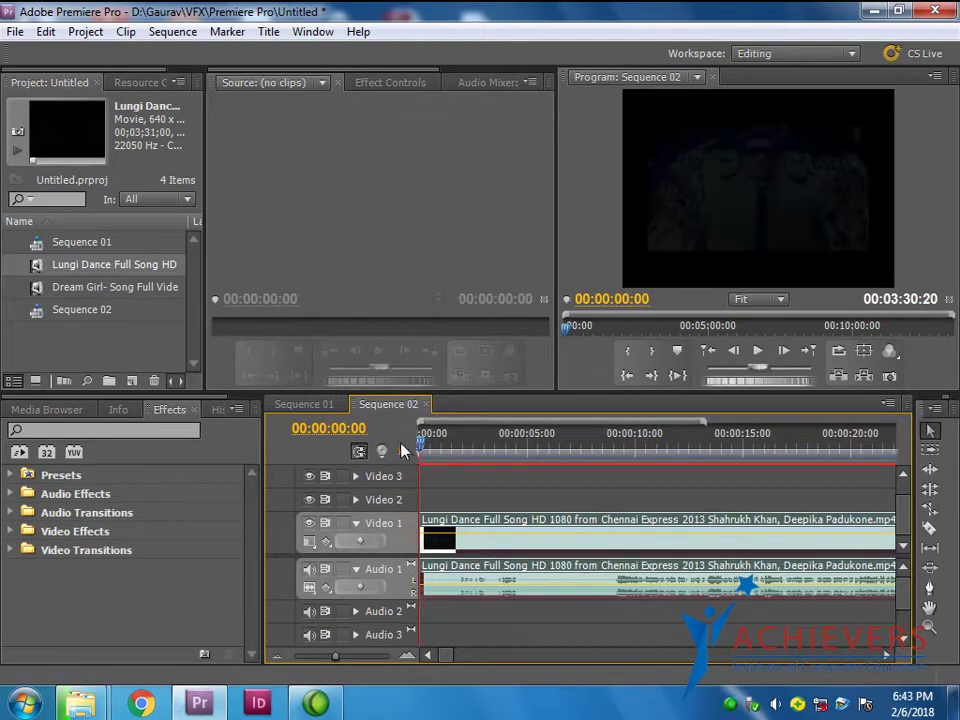
Expand the Video Effects category in the Effects panel after previewing another Sequence 02 frame
click(13, 532)
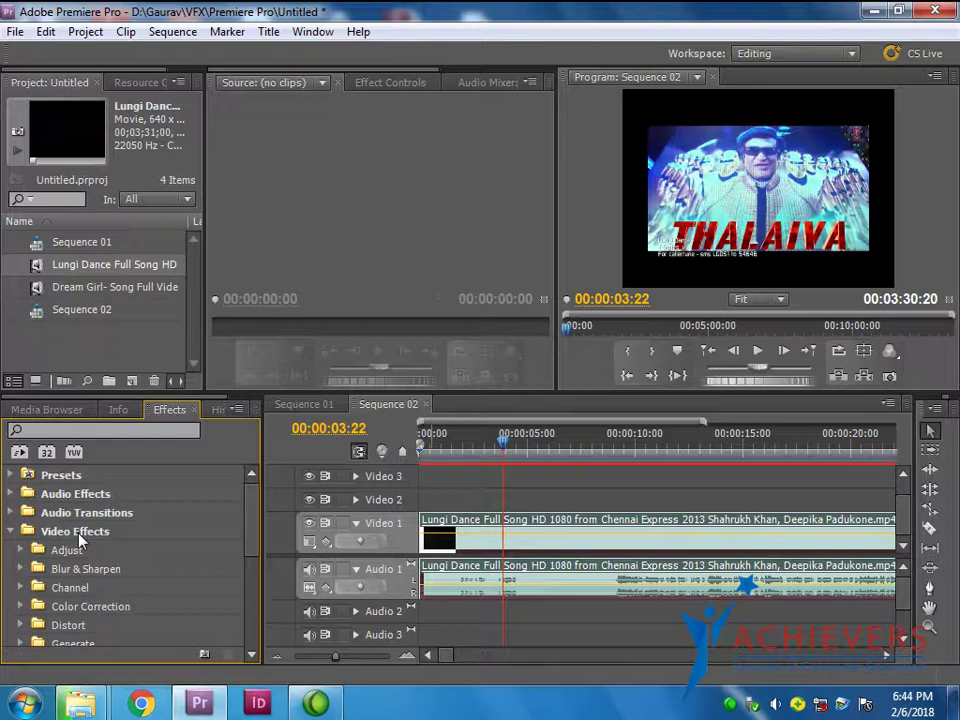
click(507, 446)
mouse_move(507, 446)
mouse_down()
mouse_move(445, 457)
mouse_move(559, 479)
mouse_up()
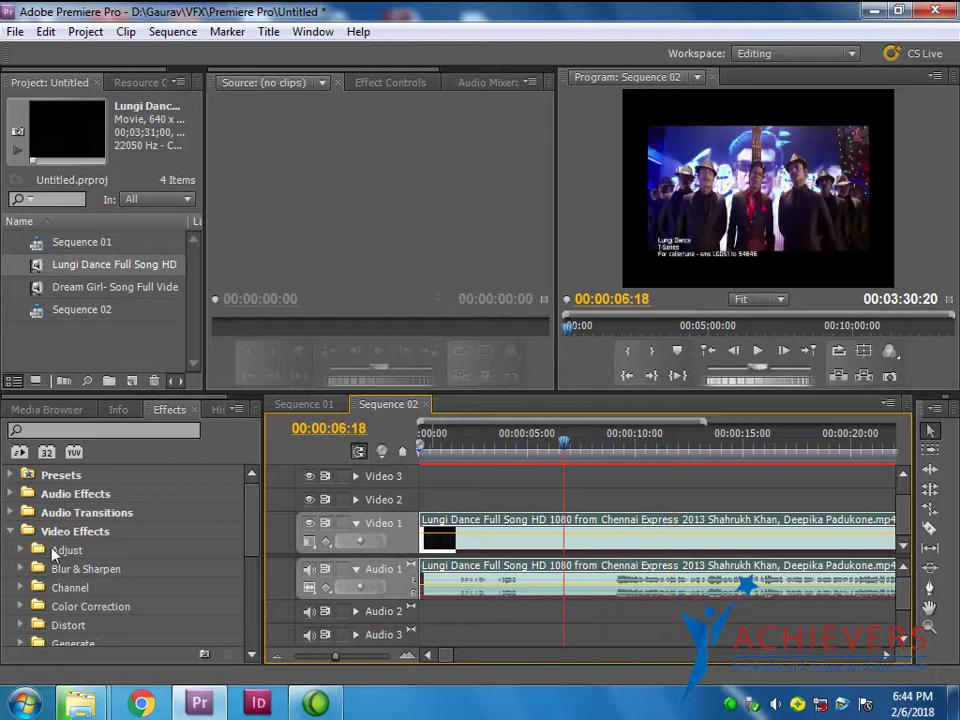
click(12, 531)
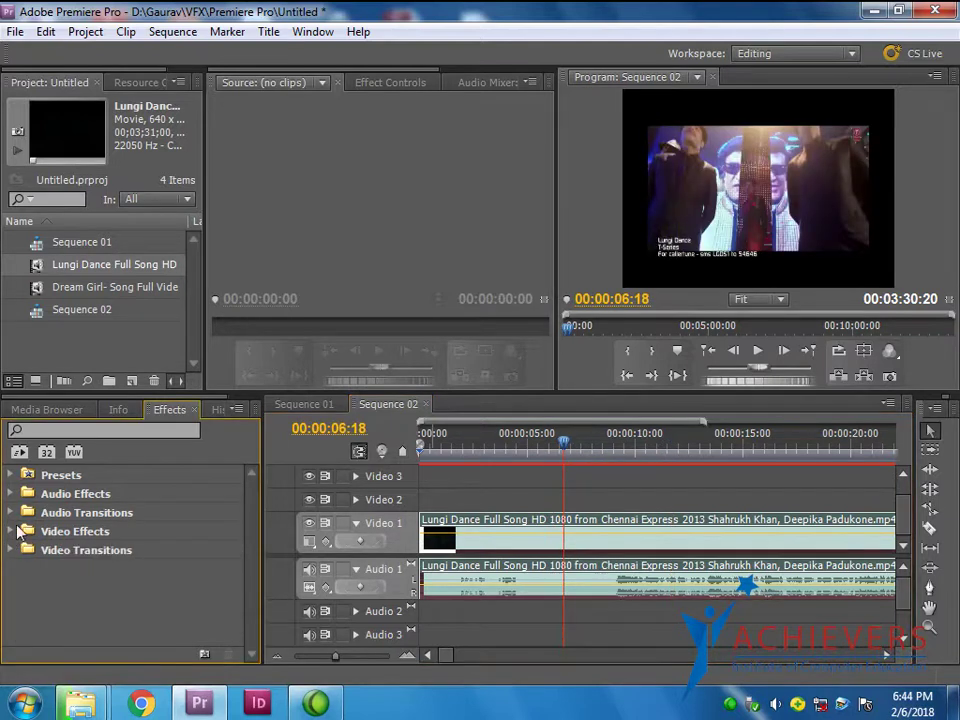
click(312, 31)
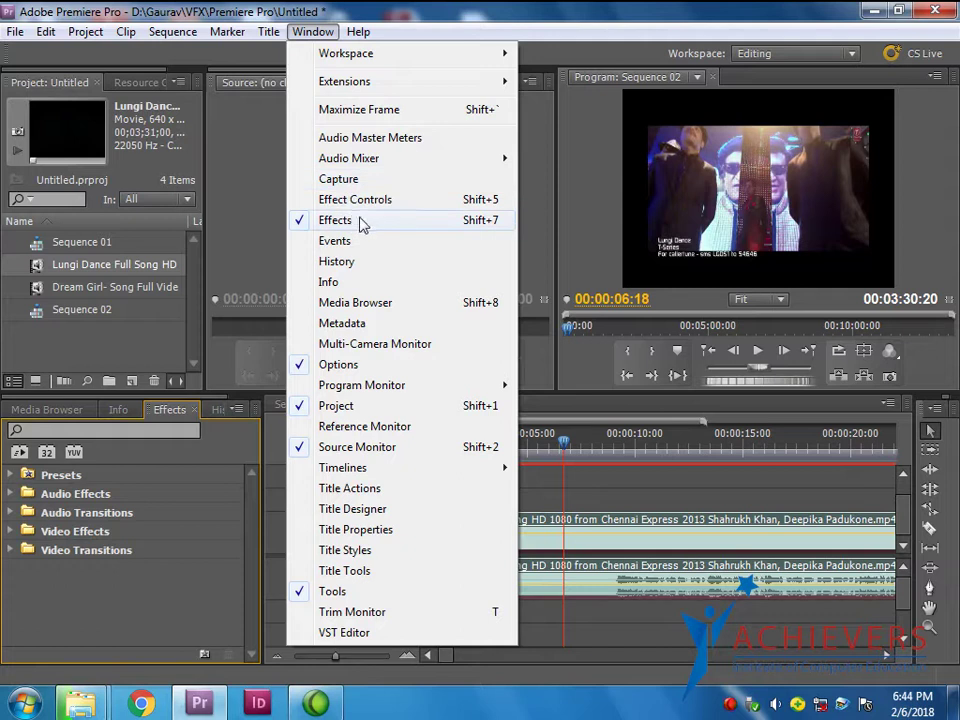
click(186, 492)
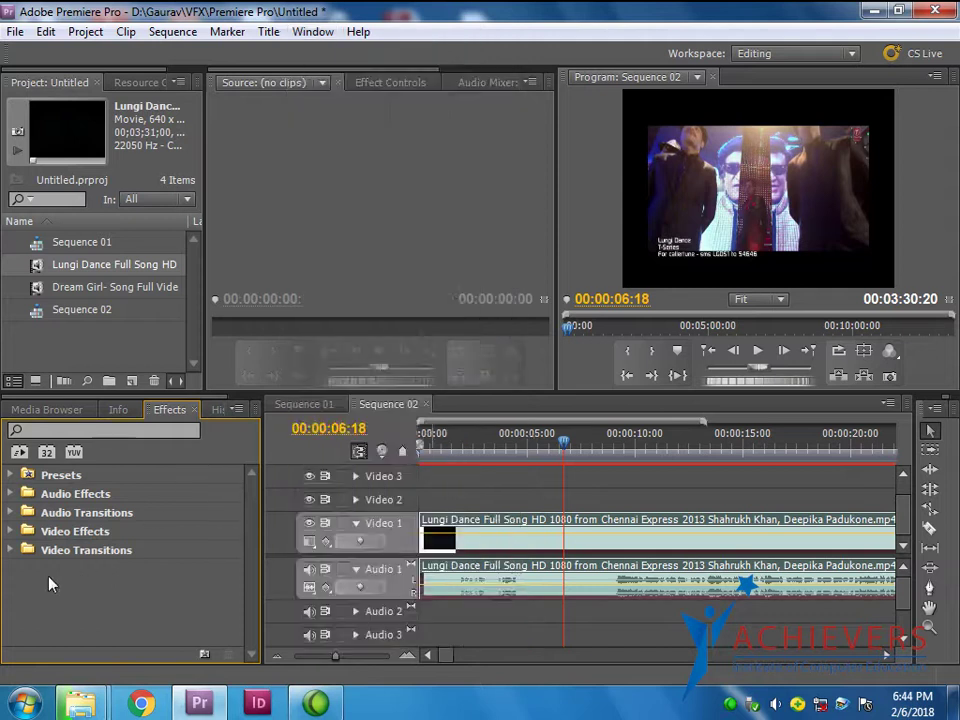
click(13, 532)
scroll(66, 528, down, 3)
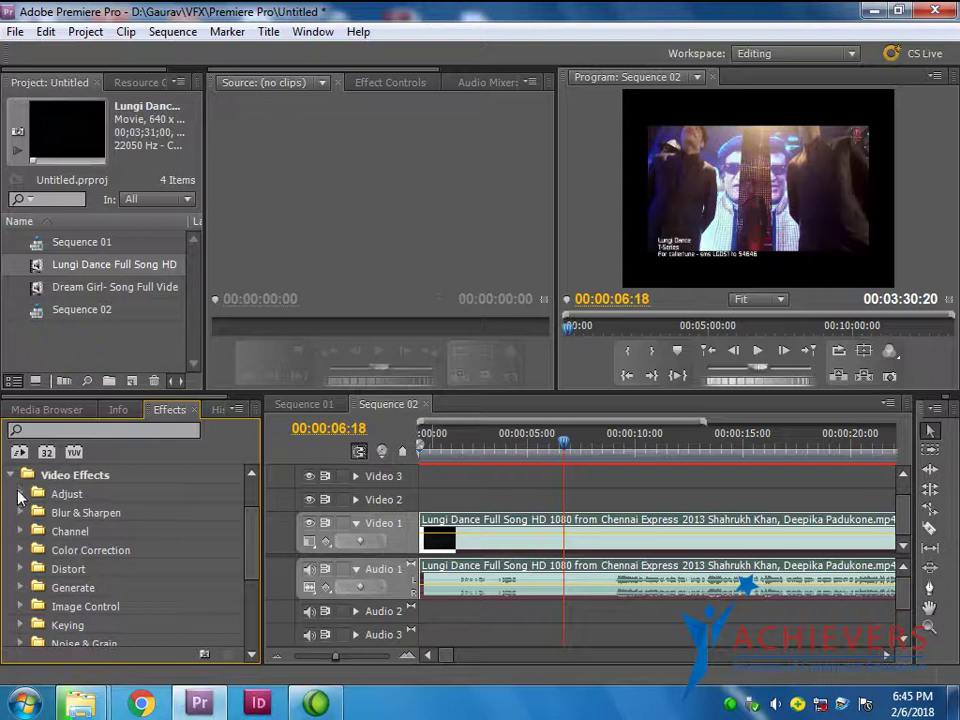
Expand the Adjust folder to list Auto Color, Auto Contrast and the rest, and save the project
click(18, 494)
click(18, 494)
key(ctrl+s)
click(18, 494)
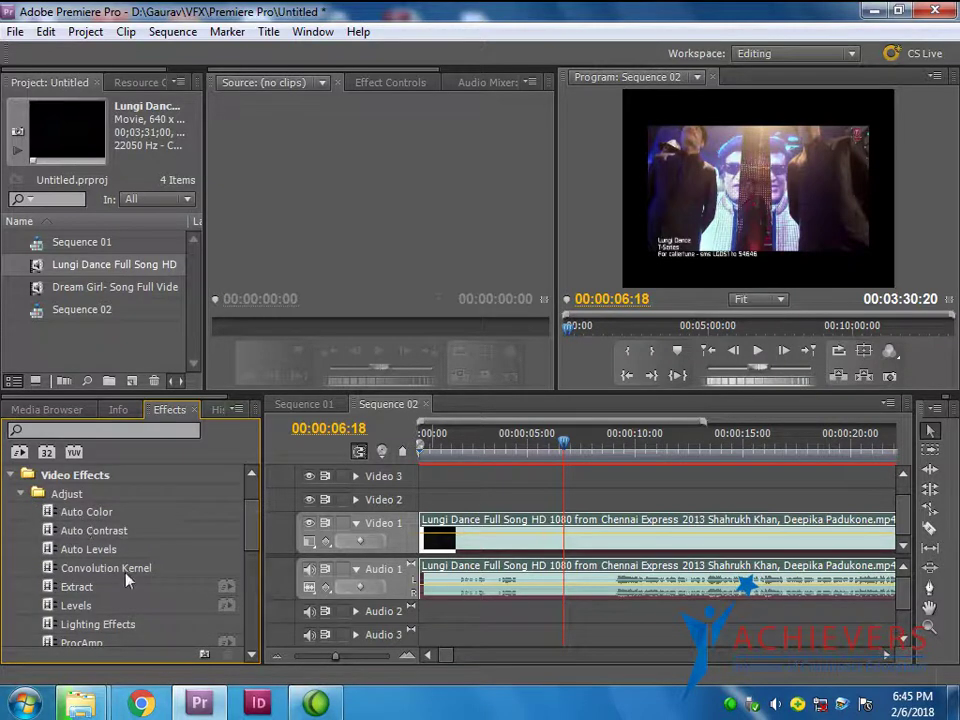
scroll(126, 578, down, 1)
scroll(125, 578, down, 2)
scroll(120, 582, up, 3)
scroll(117, 588, up, 1)
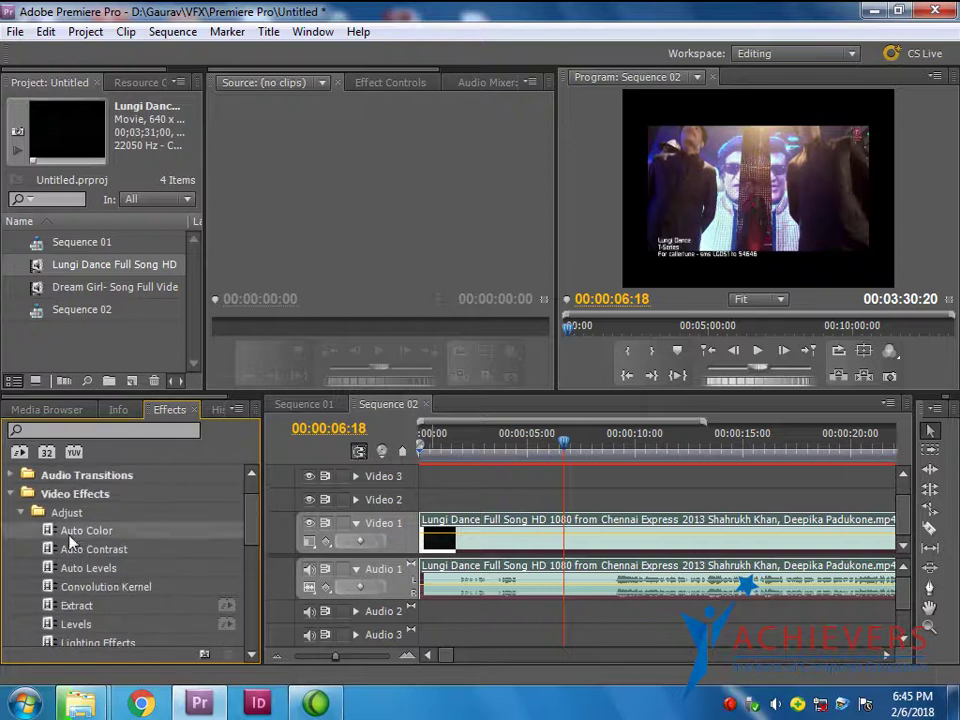
Apply Auto Color twice and then Auto Contrast to the Lungi Dance clip on Video 1
drag(69, 535, 470, 539)
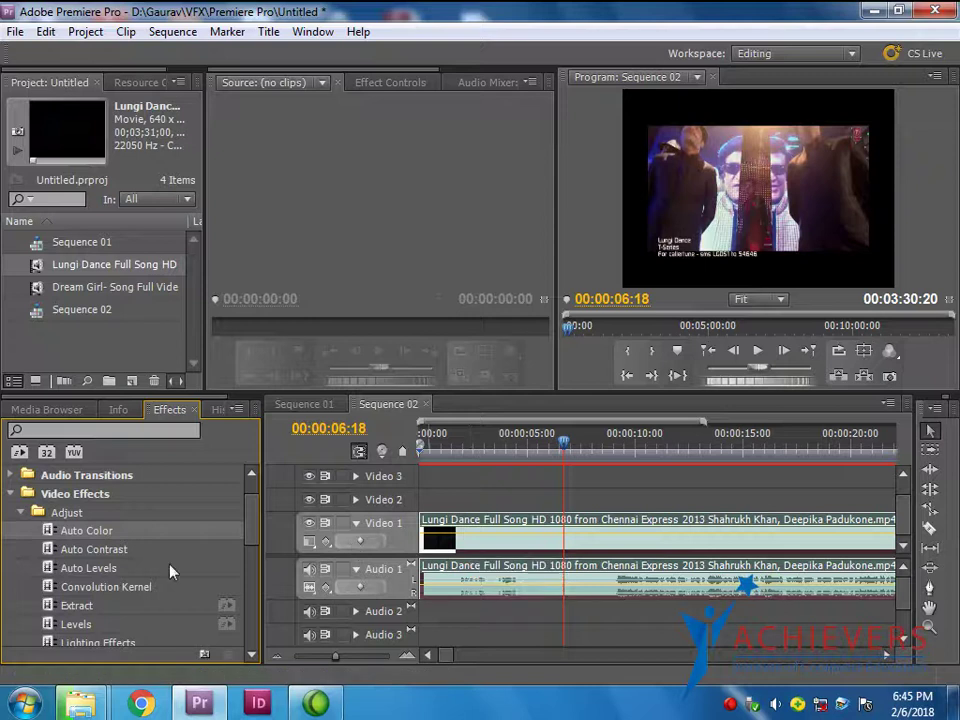
drag(86, 530, 479, 528)
click(70, 549)
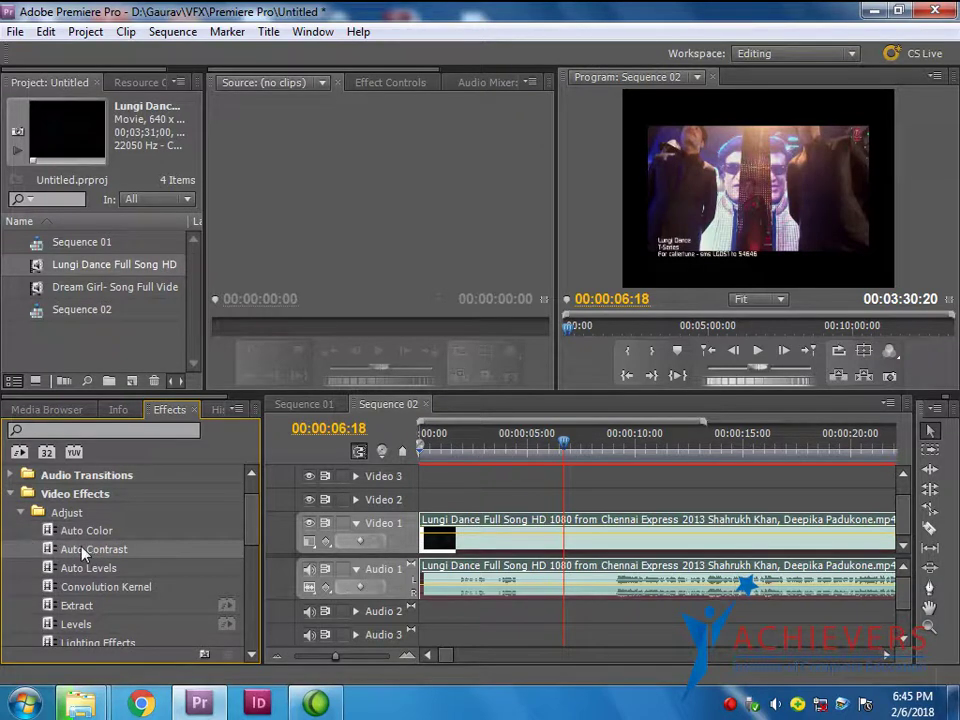
drag(82, 549, 503, 543)
Apply Convolution Kernel from the Adjust group to the Video 1 clip
click(53, 38)
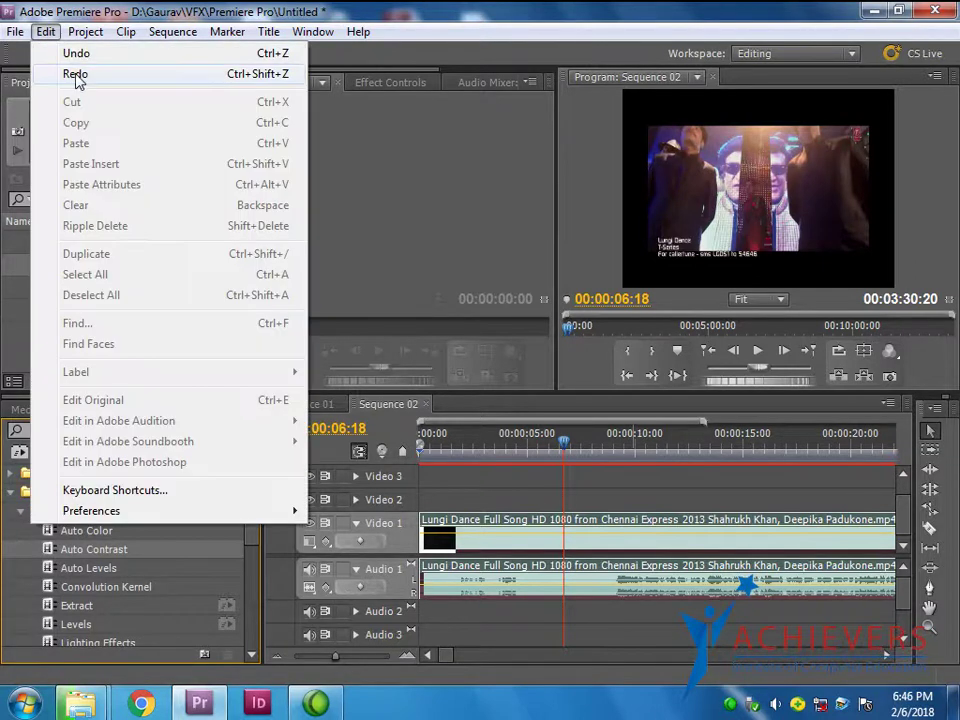
click(77, 79)
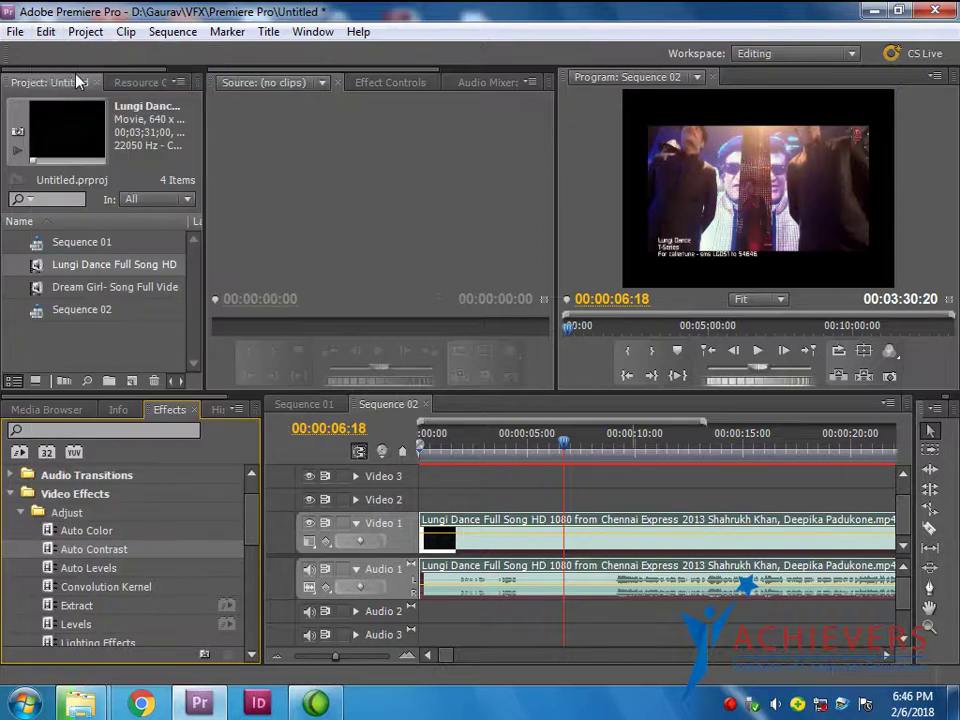
scroll(85, 568, down, 1)
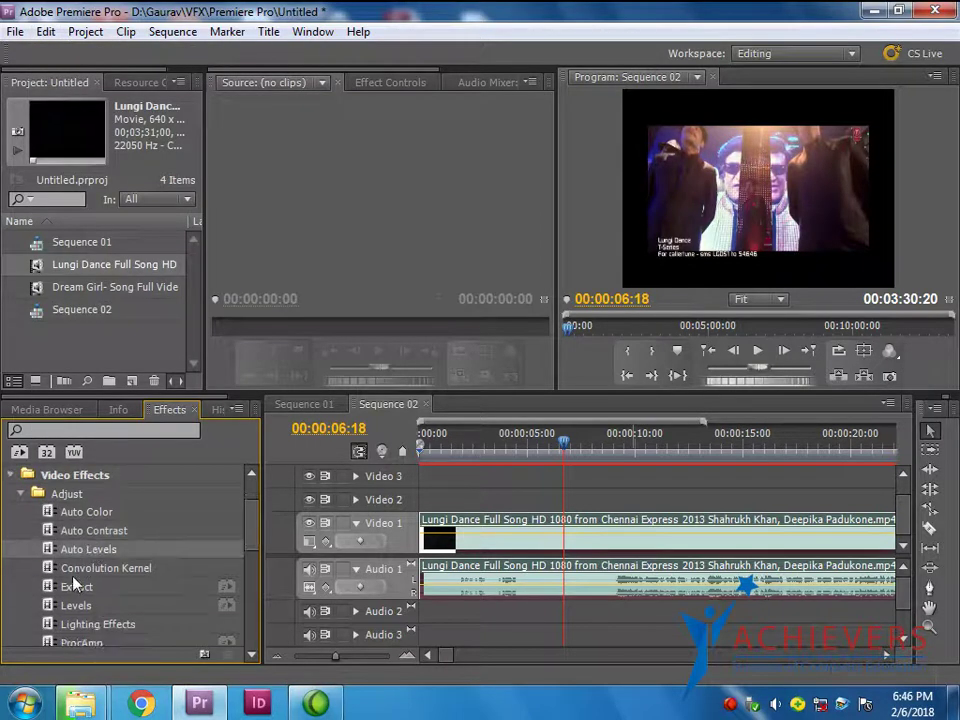
scroll(73, 578, down, 1)
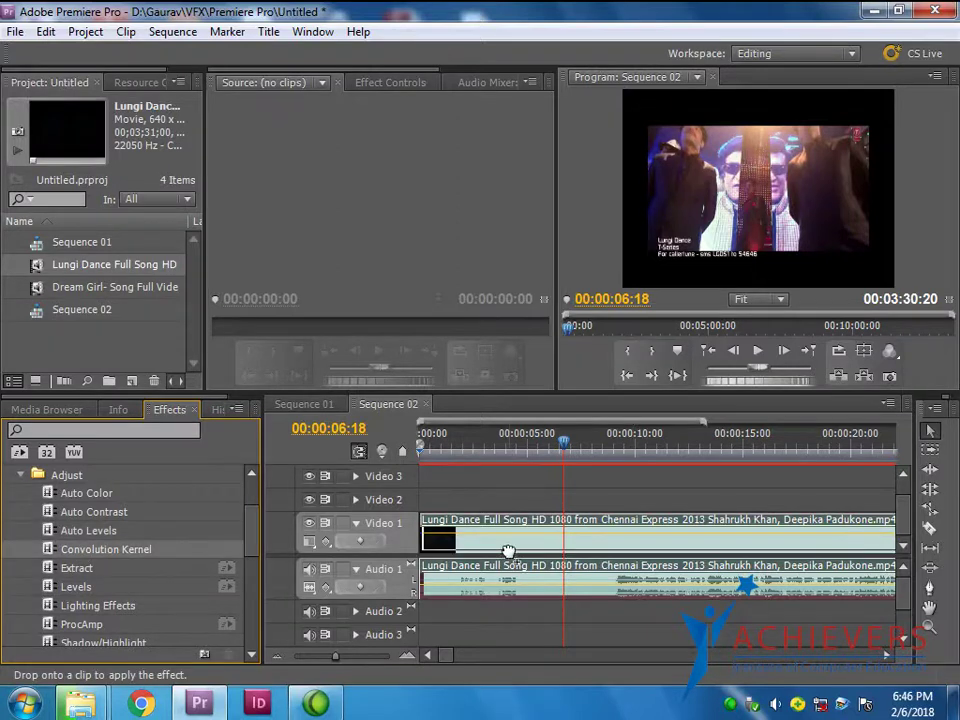
drag(82, 555, 505, 540)
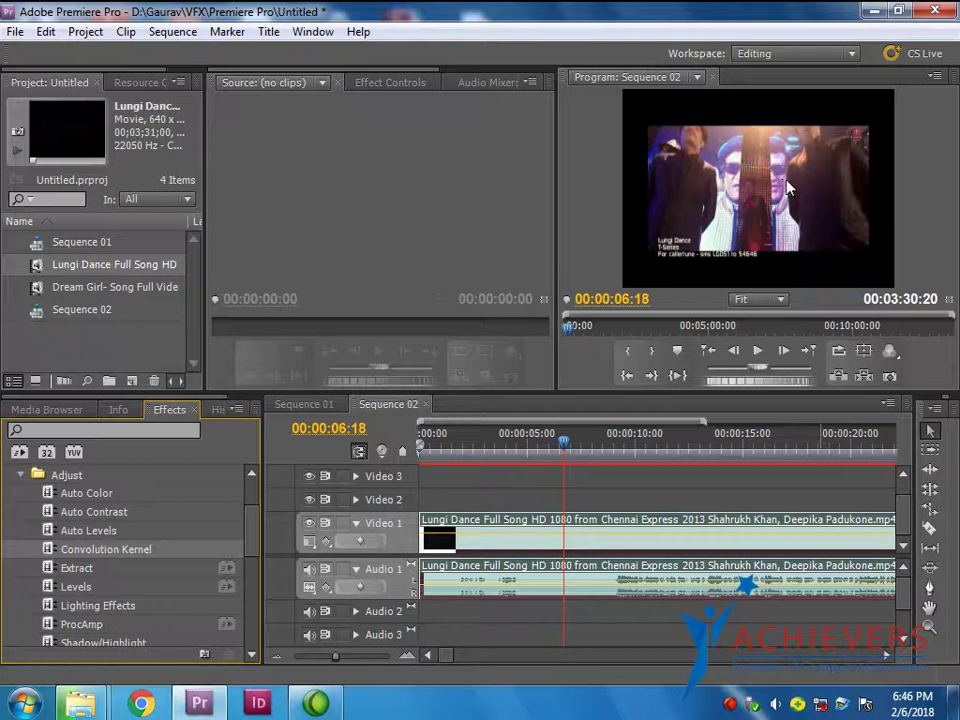
click(778, 300)
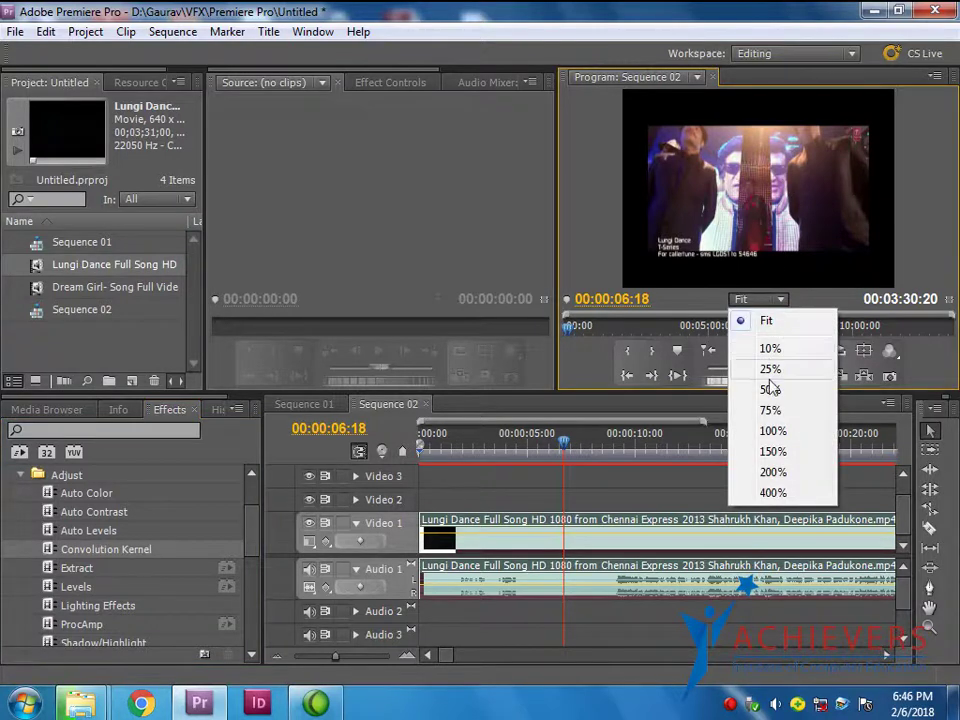
Set the Program monitor to 100% and delete both Auto Color effects in Effect Controls
click(772, 428)
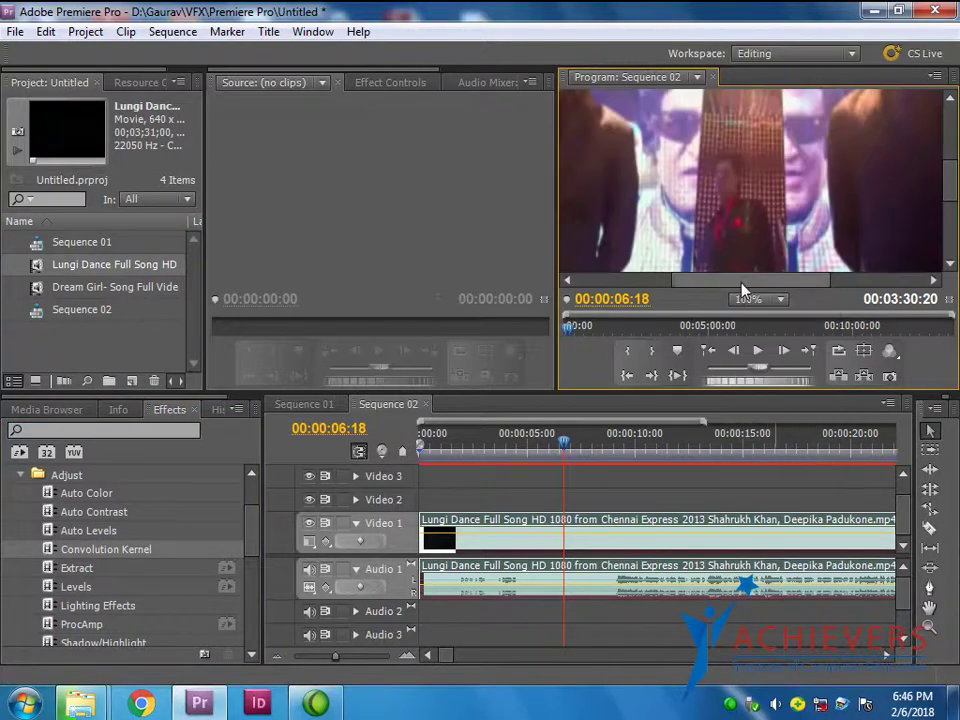
scroll(735, 240, down, 2)
drag(950, 215, 950, 158)
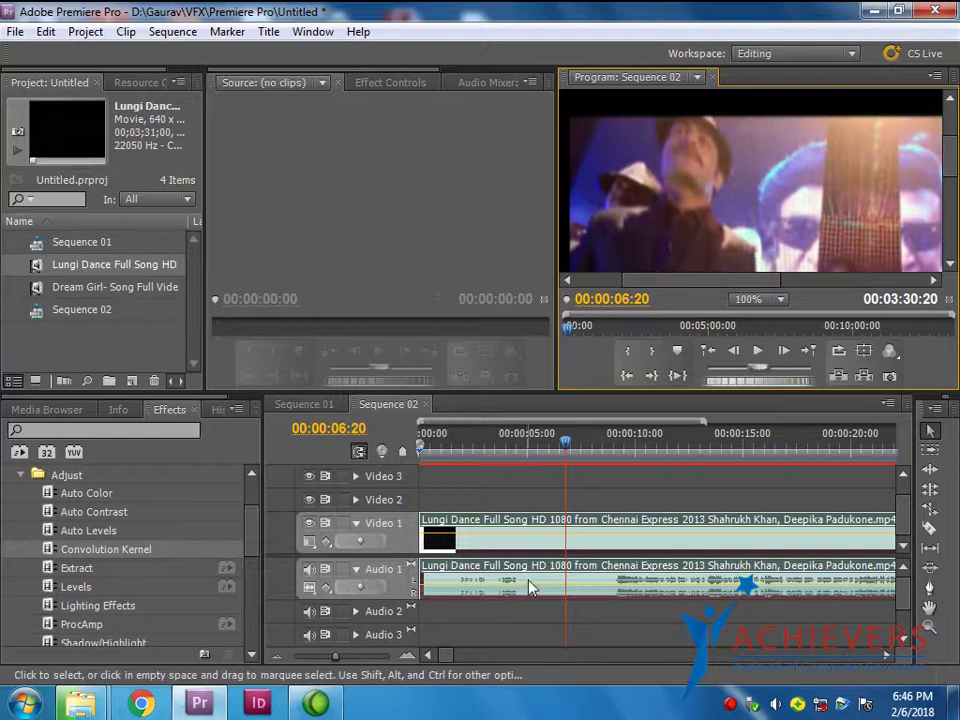
click(392, 83)
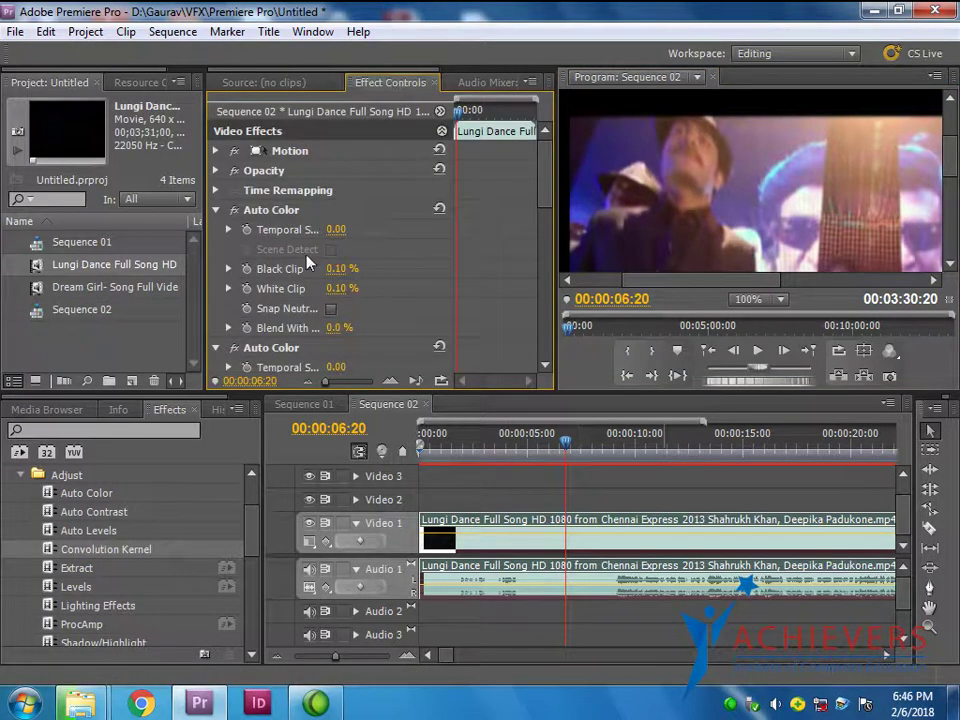
click(215, 210)
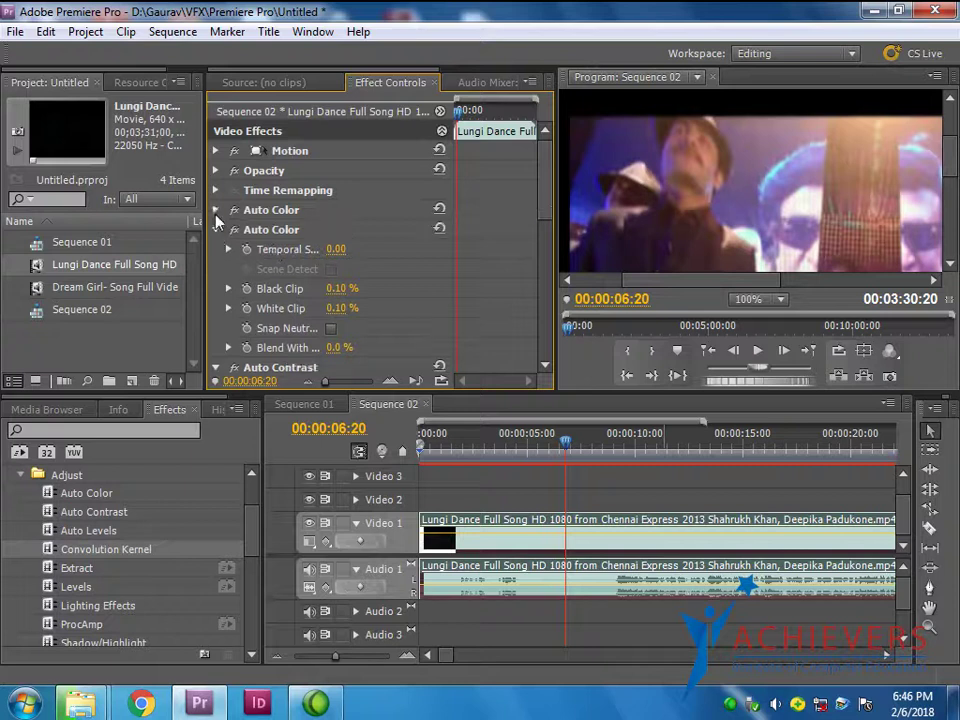
click(272, 211)
key(Delete)
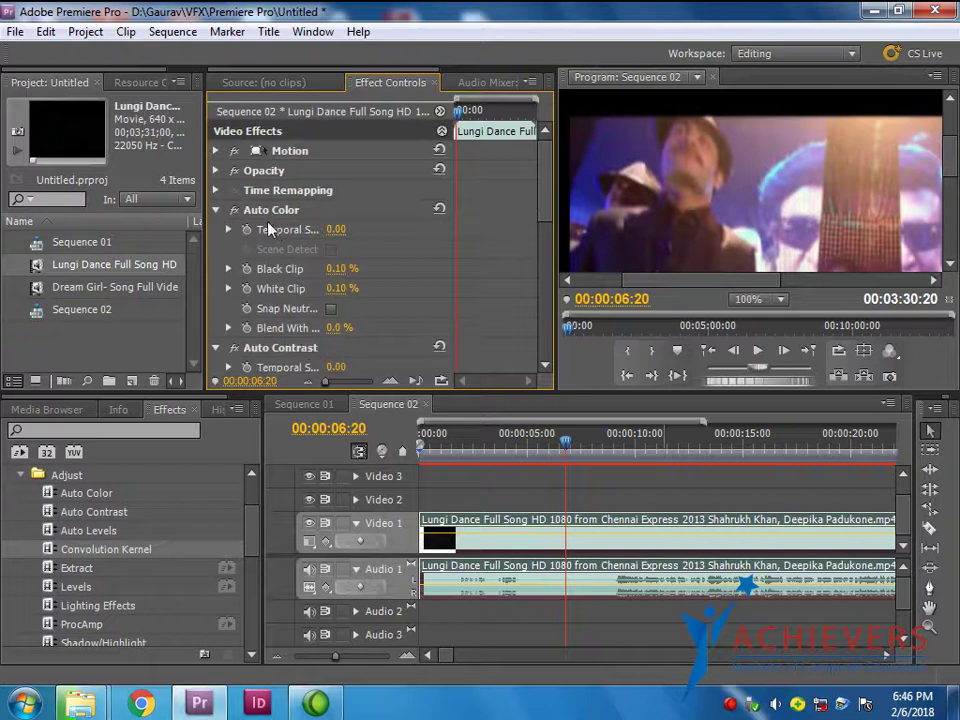
key(Delete)
Delete the Auto Contrast and Convolution Kernel effects from the clip
click(272, 211)
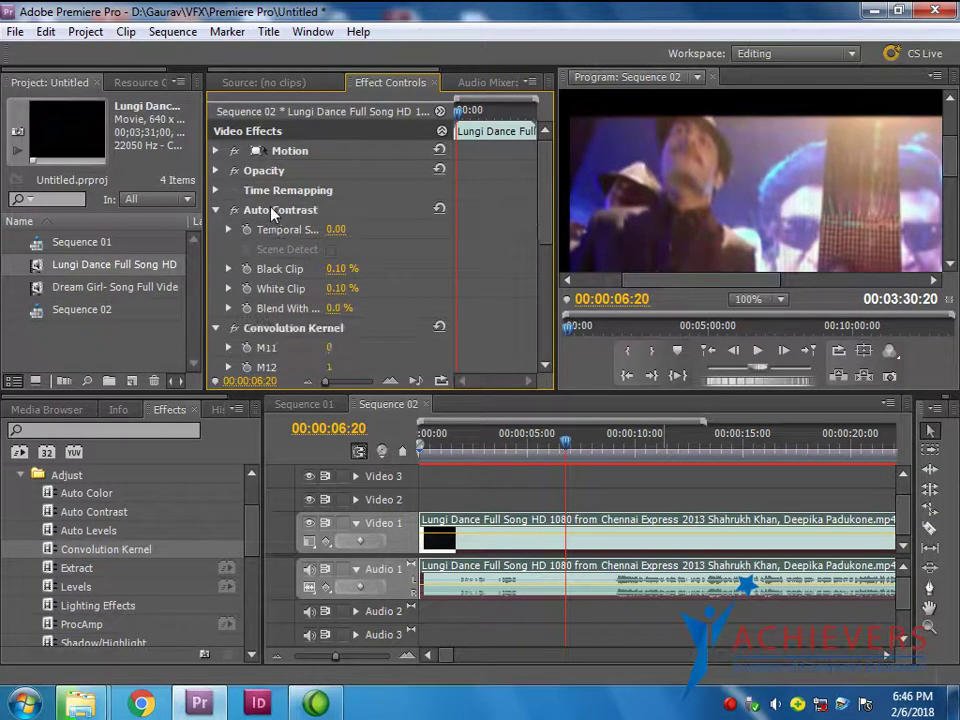
key(Delete)
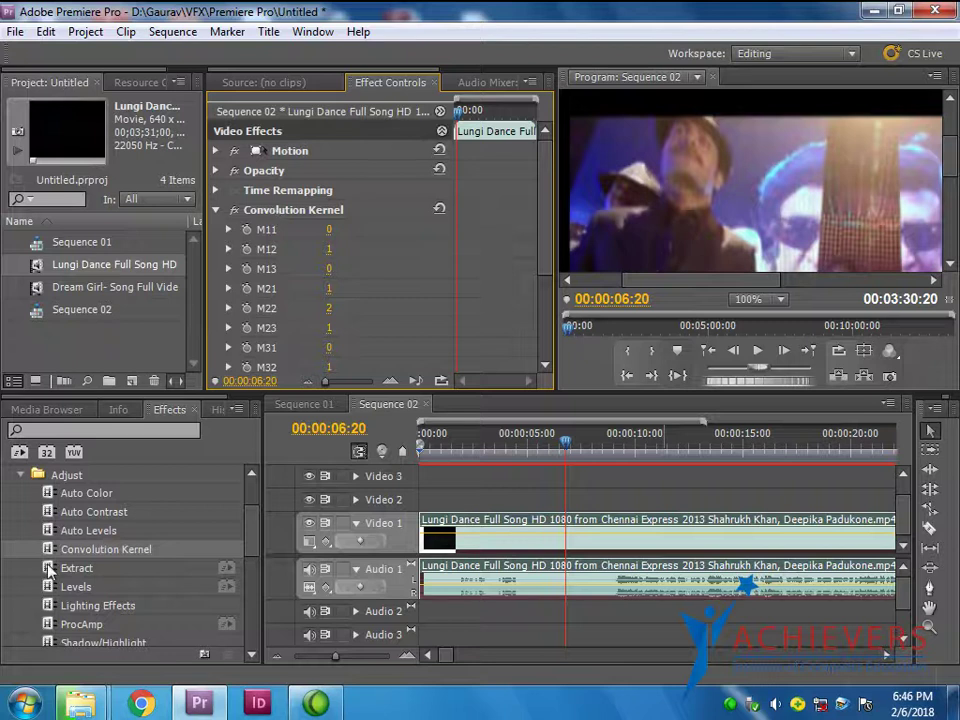
click(311, 217)
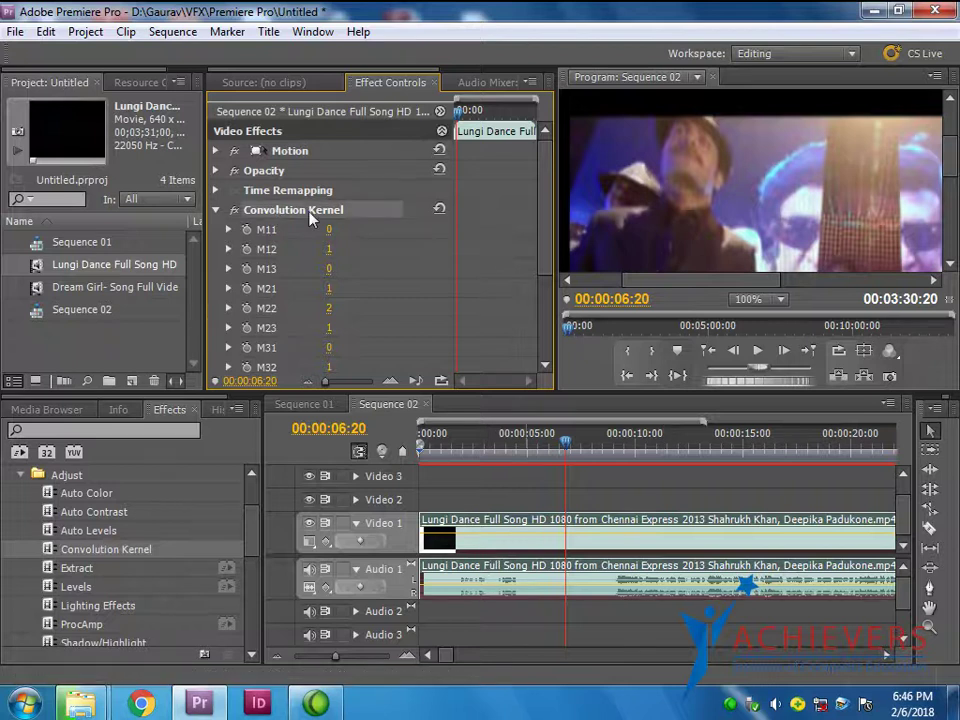
key(Delete)
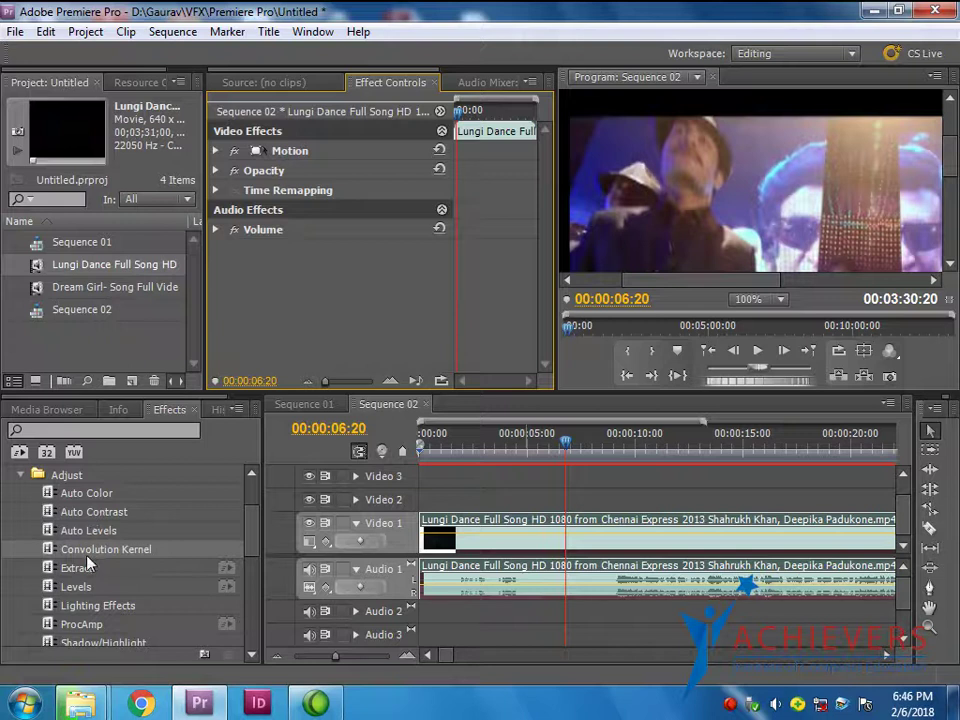
Reapply and delete Convolution Kernel twice, leaving only Motion, Opacity and Time Remapping
drag(66, 550, 443, 523)
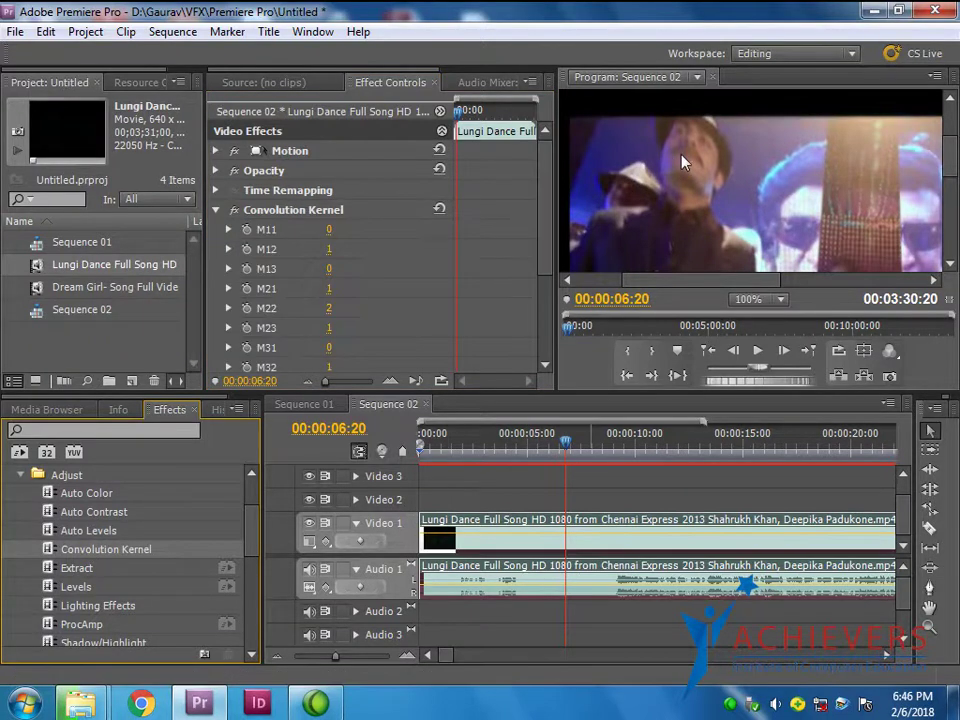
click(232, 210)
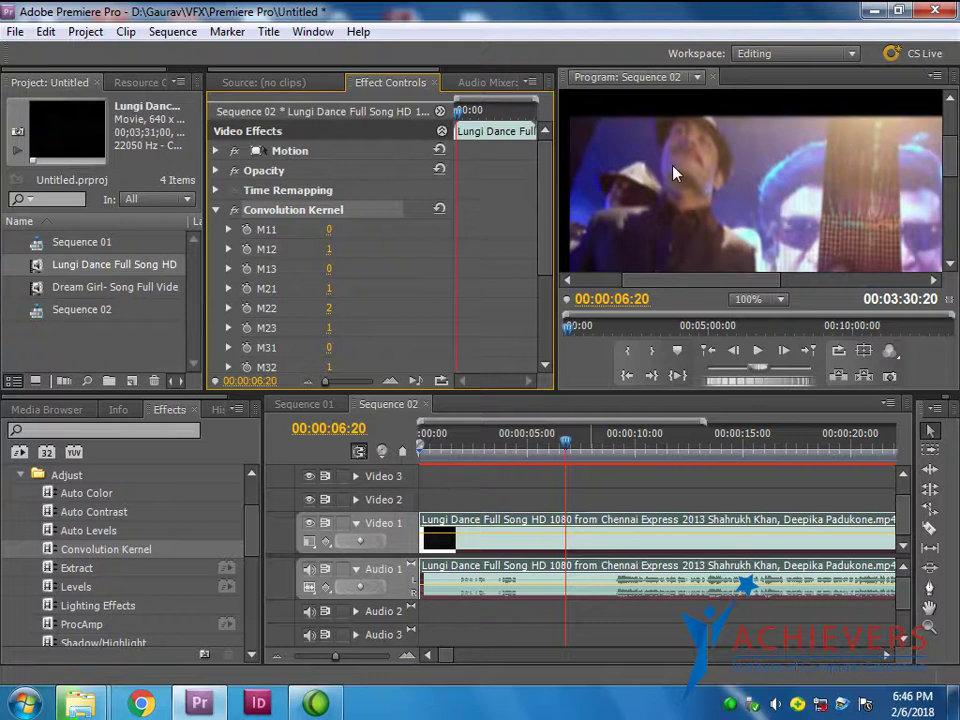
key(Delete)
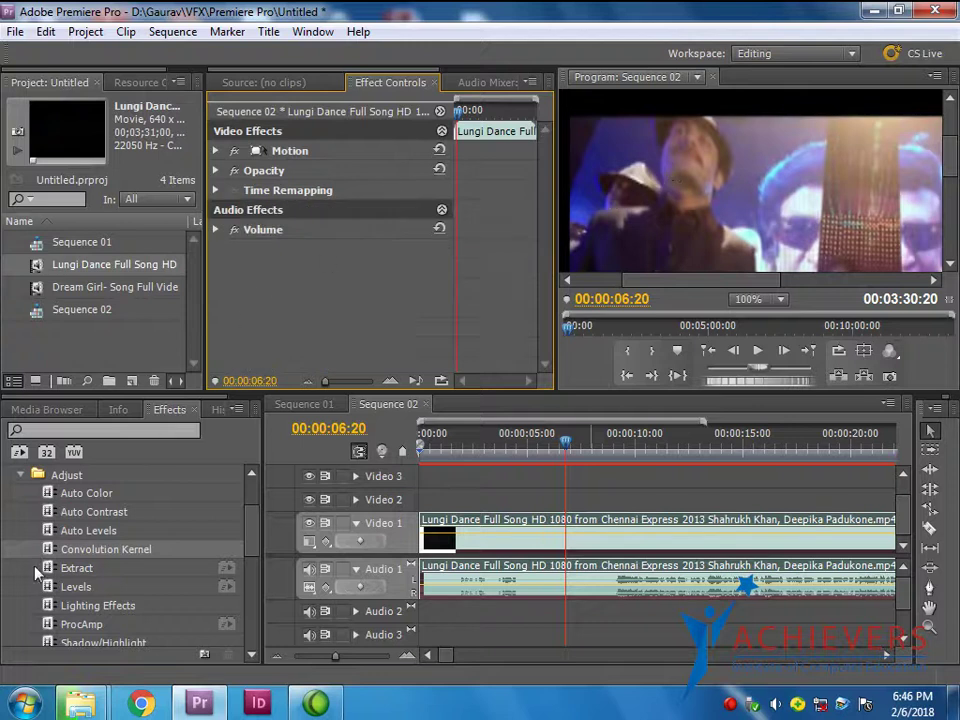
drag(74, 551, 463, 539)
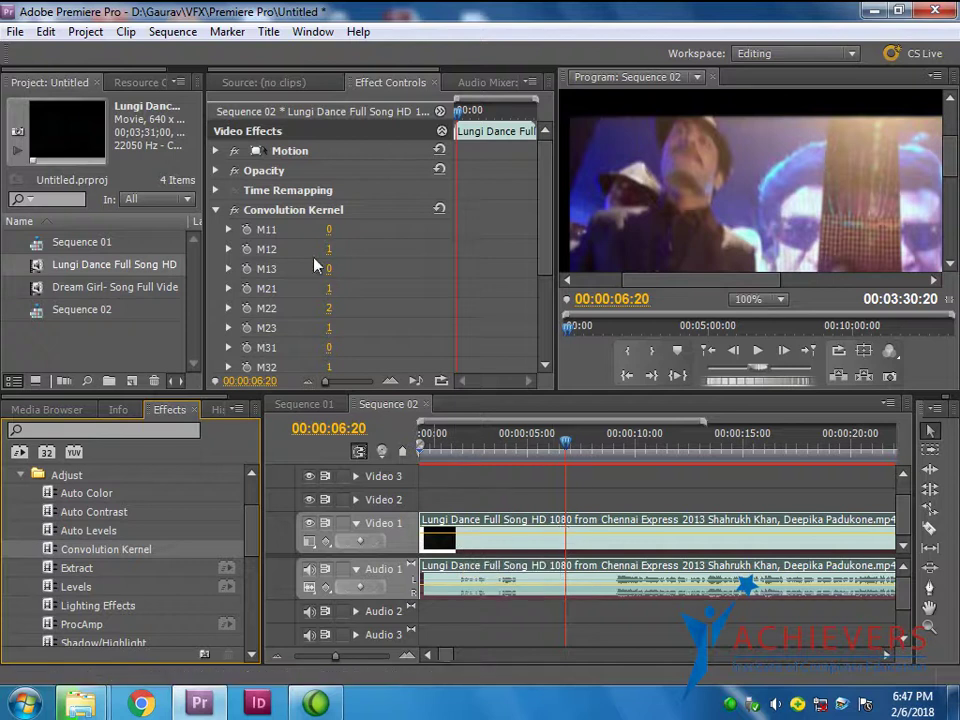
click(284, 212)
key(Delete)
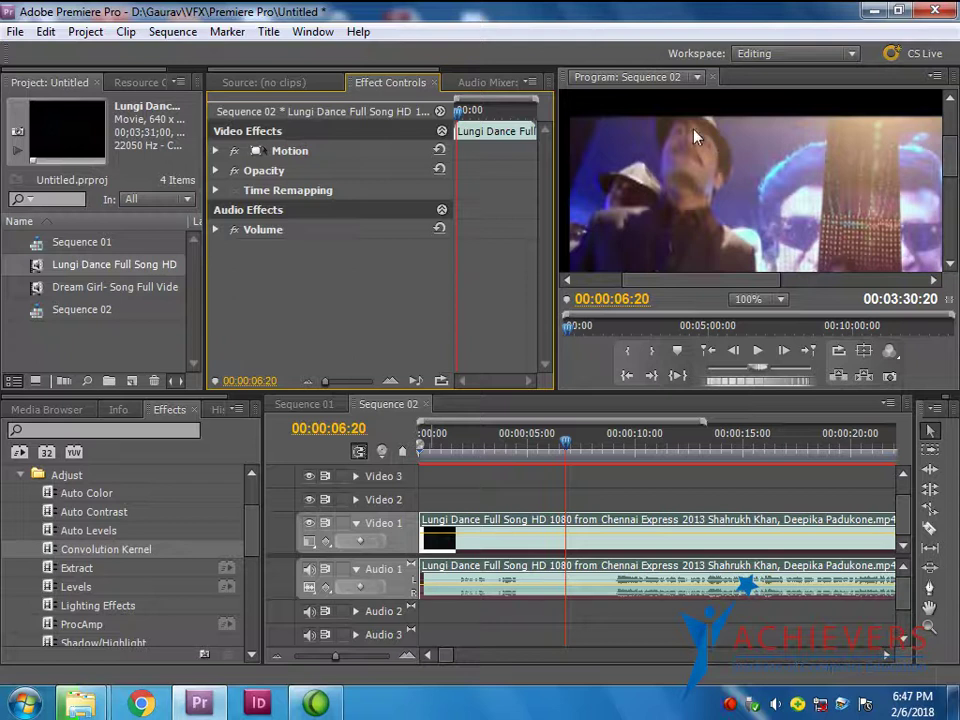
drag(95, 556, 517, 549)
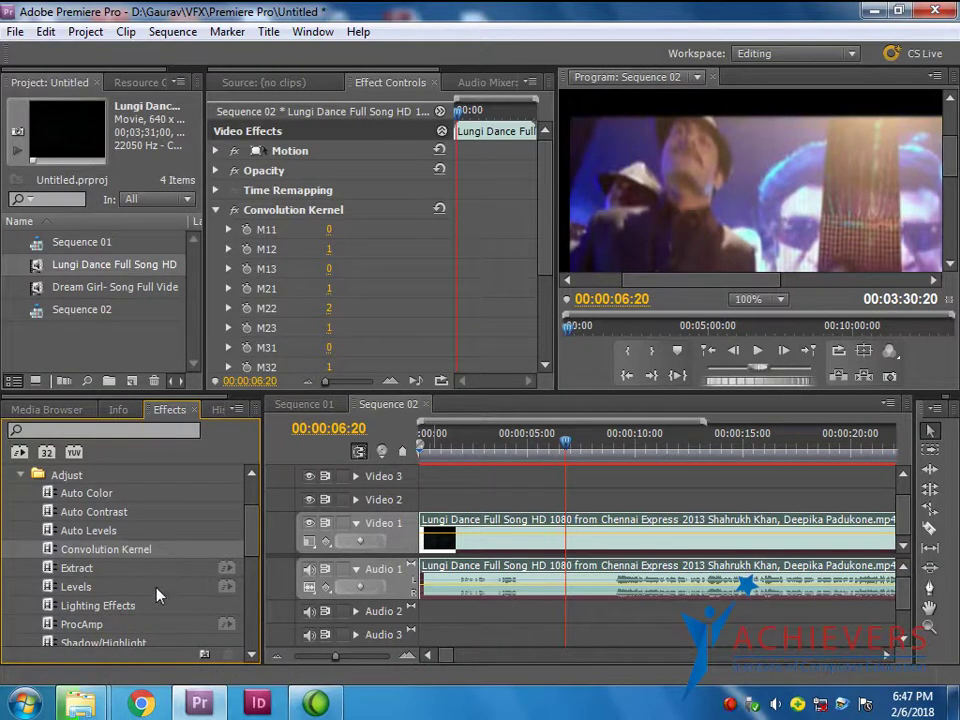
mouse_move(329, 229)
mouse_down()
mouse_move(358, 229)
mouse_move(322, 229)
mouse_move(333, 229)
mouse_move(362, 272)
mouse_move(300, 268)
mouse_move(352, 288)
mouse_move(332, 308)
mouse_move(312, 288)
mouse_move(310, 312)
mouse_move(380, 278)
mouse_up()
scroll(330, 300, down, 2)
scroll(380, 278, up, 5)
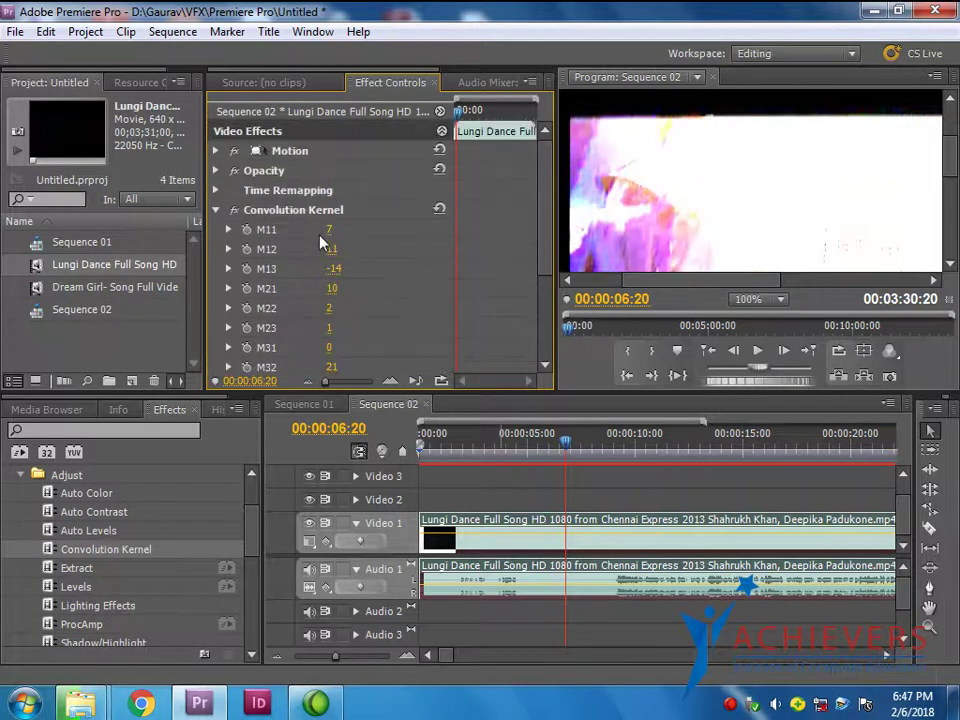
click(310, 212)
key(Delete)
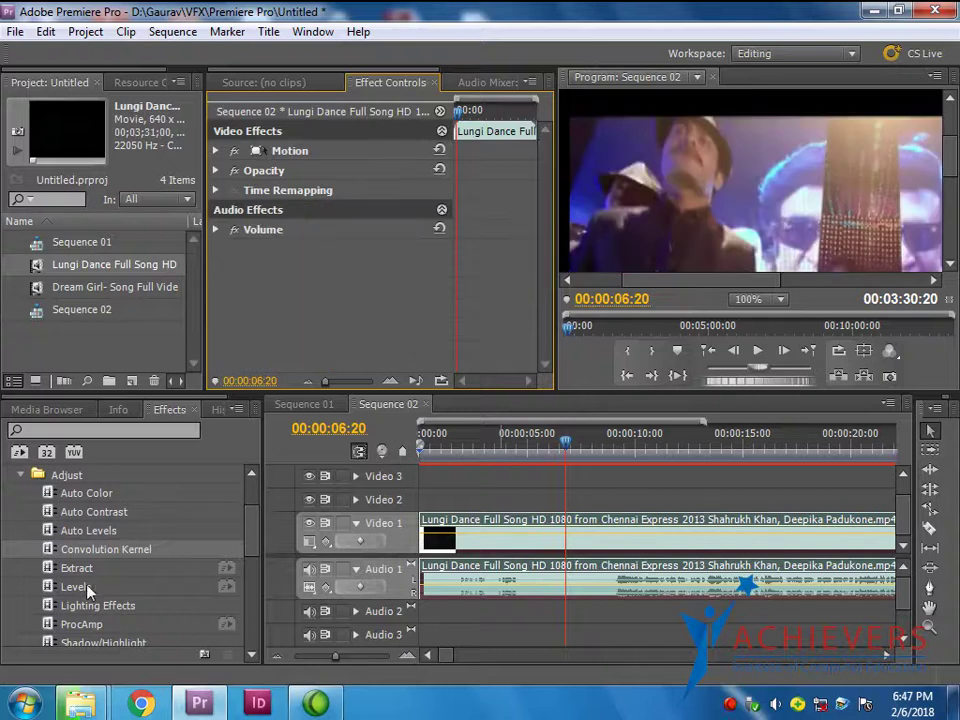
Apply Extract to the clip and try Black/White Input levels, raising Black Input to 113
drag(76, 567, 481, 545)
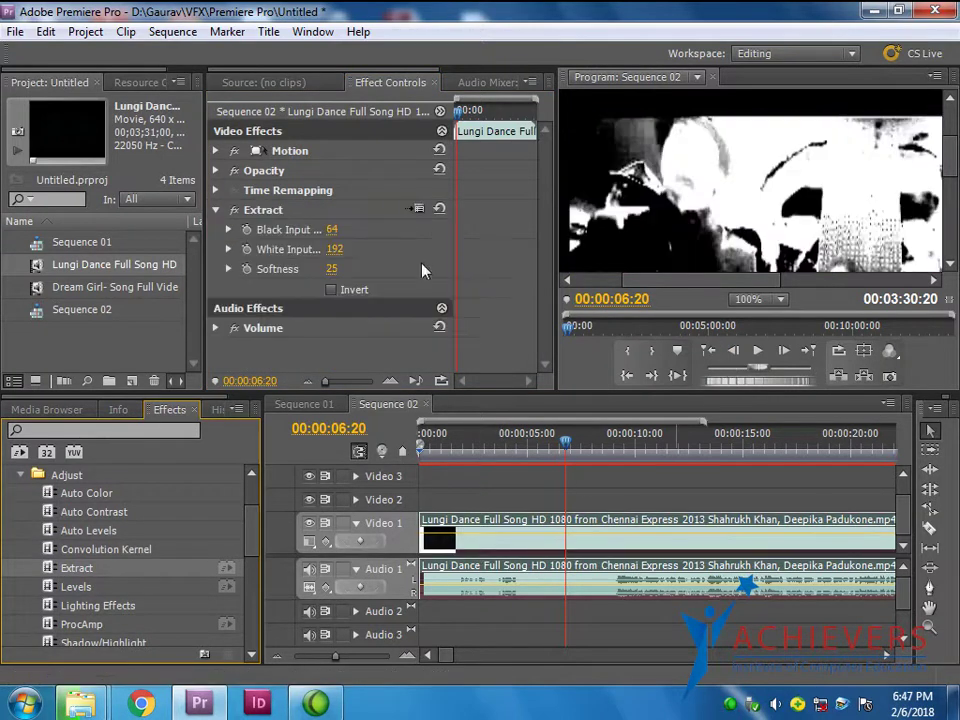
mouse_move(331, 229)
mouse_down()
mouse_move(361, 229)
mouse_move(329, 229)
mouse_up()
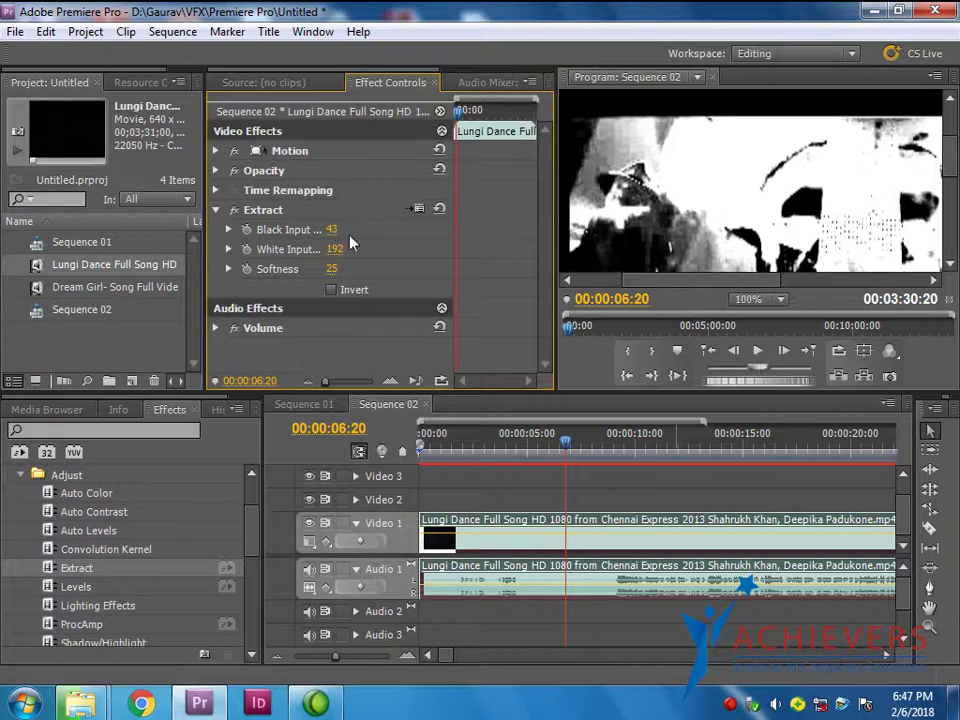
mouse_move(334, 249)
mouse_down()
mouse_move(305, 278)
mouse_move(329, 269)
mouse_move(333, 229)
mouse_up()
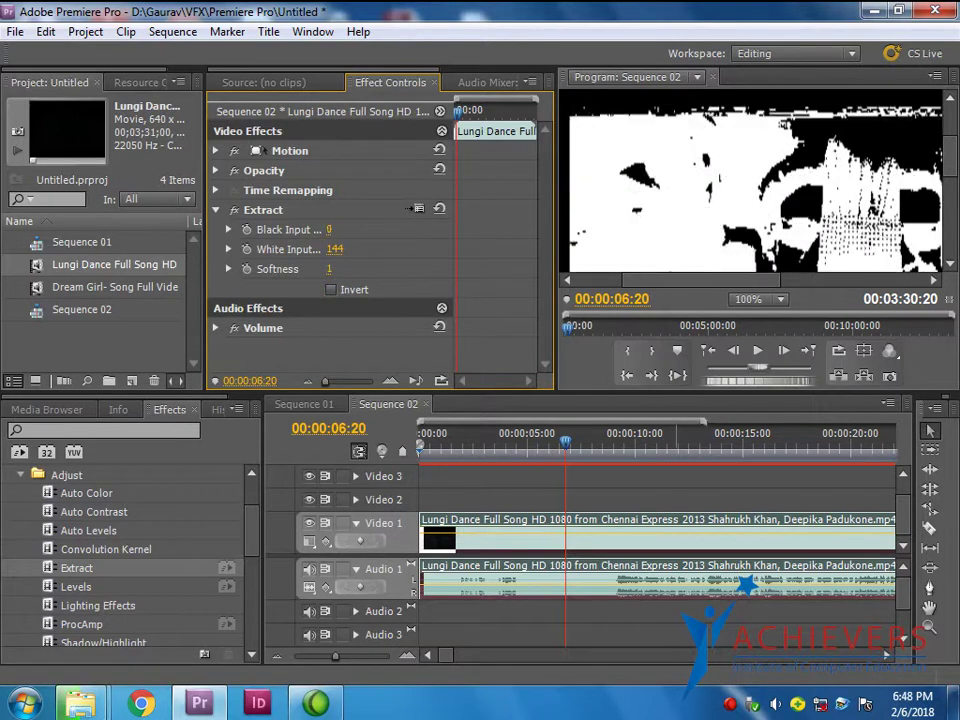
drag(333, 229, 364, 234)
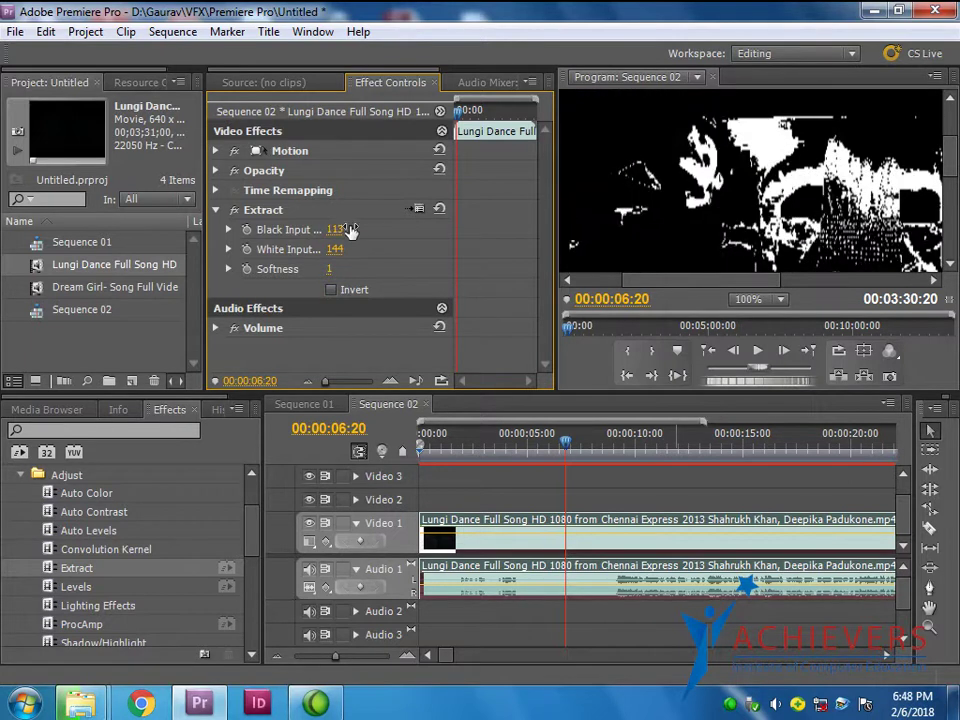
click(256, 205)
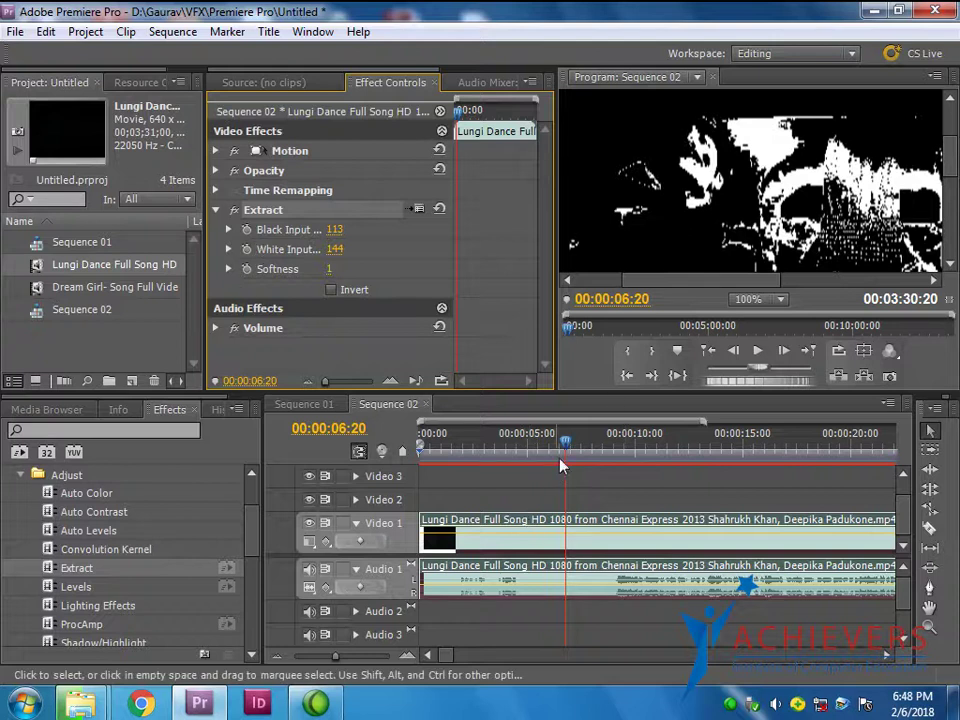
Delete the Extract effect and preview the clip in normal colour around 00:00:07:16
click(459, 455)
drag(459, 455, 555, 452)
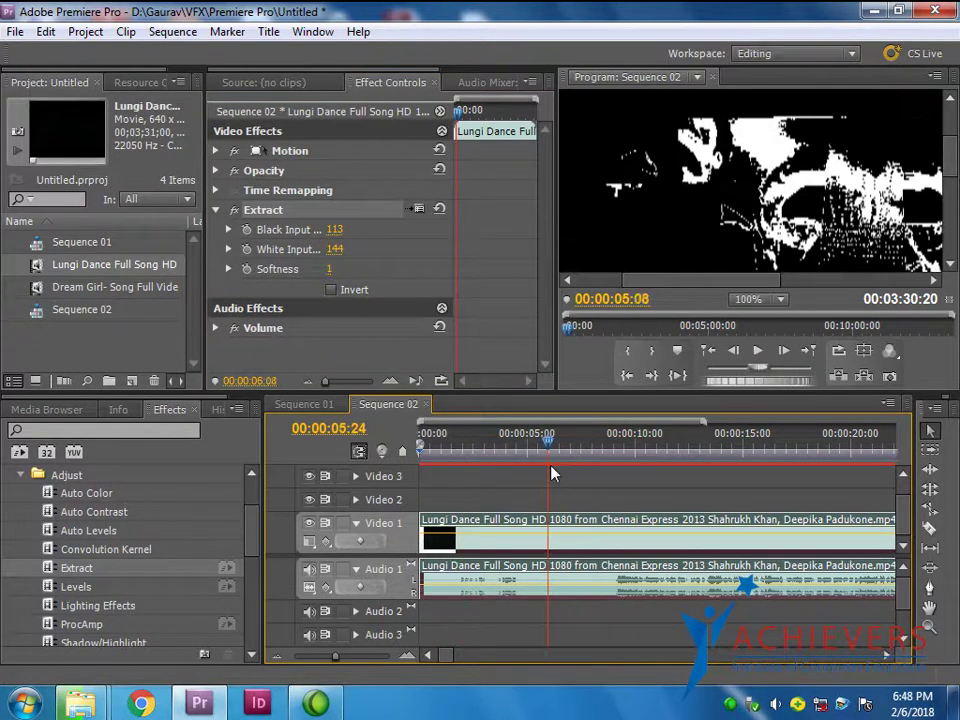
click(248, 205)
key(Delete)
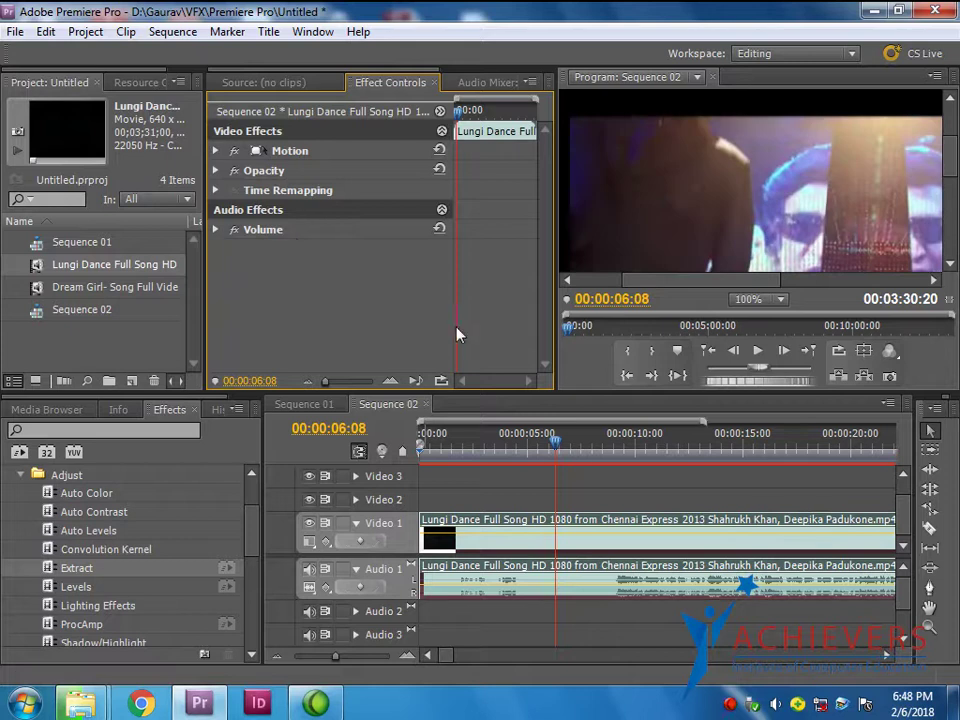
mouse_move(558, 444)
mouse_down()
mouse_move(588, 458)
mouse_move(578, 456)
mouse_up()
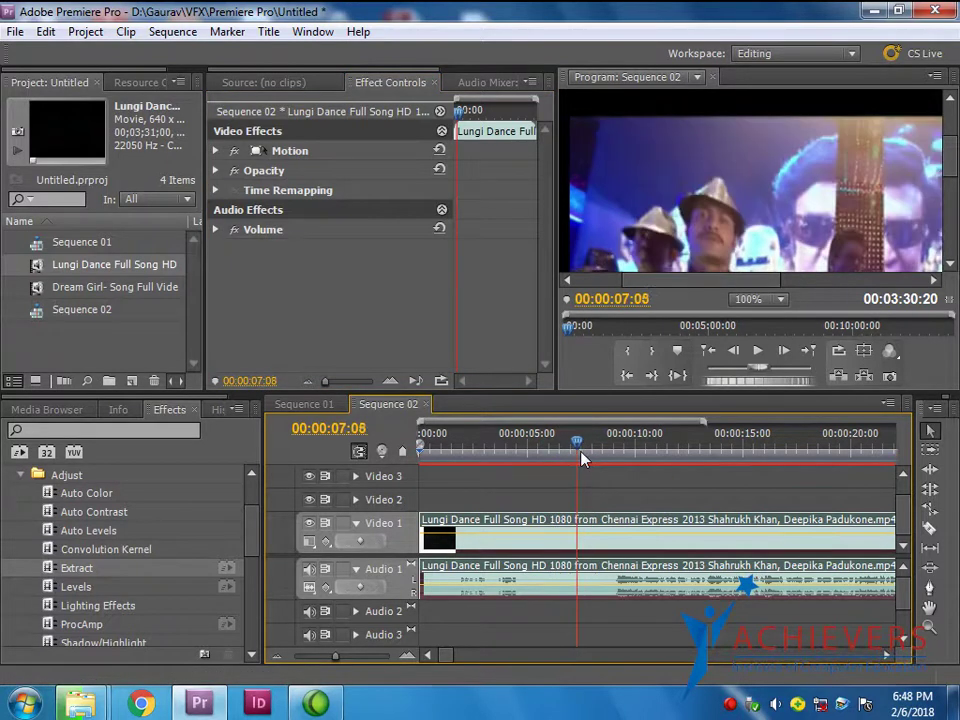
scroll(945, 176, down, 3)
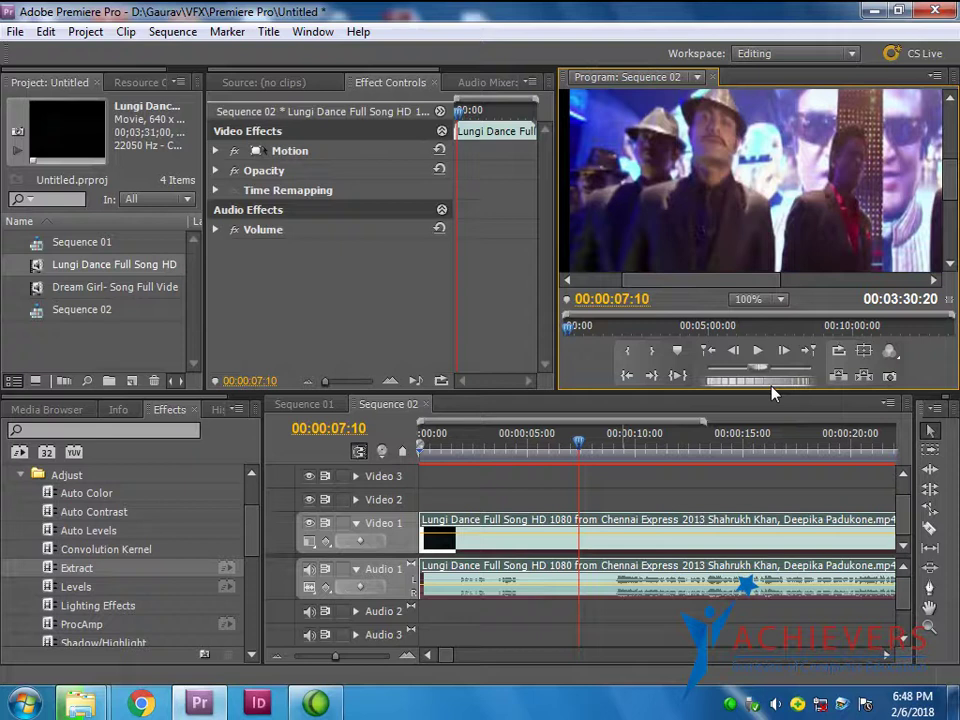
drag(580, 448, 589, 450)
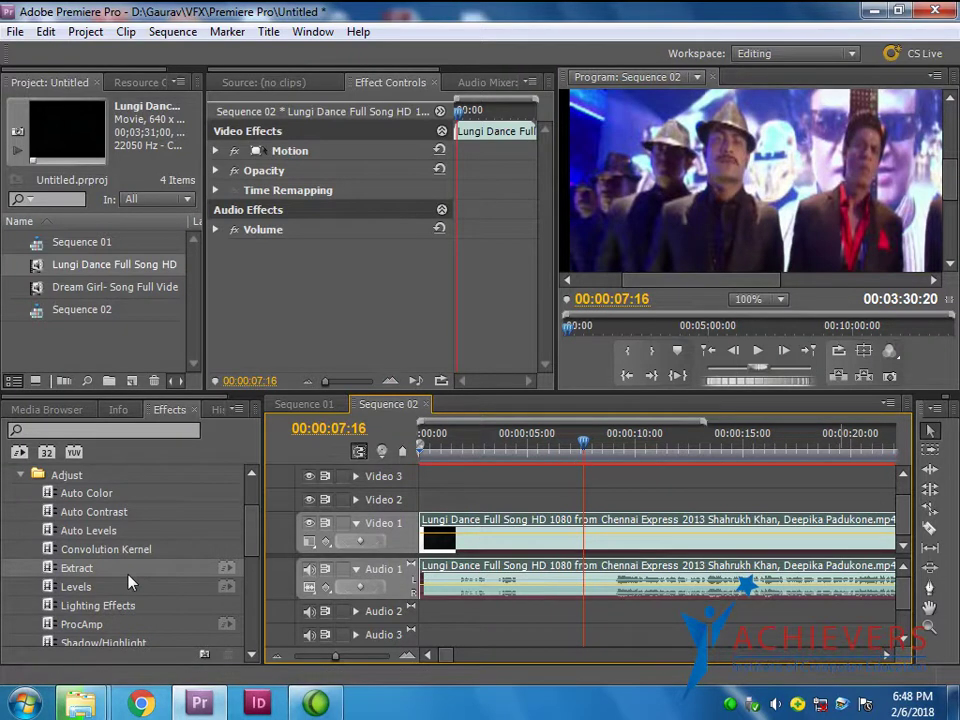
scroll(125, 584, down, 1)
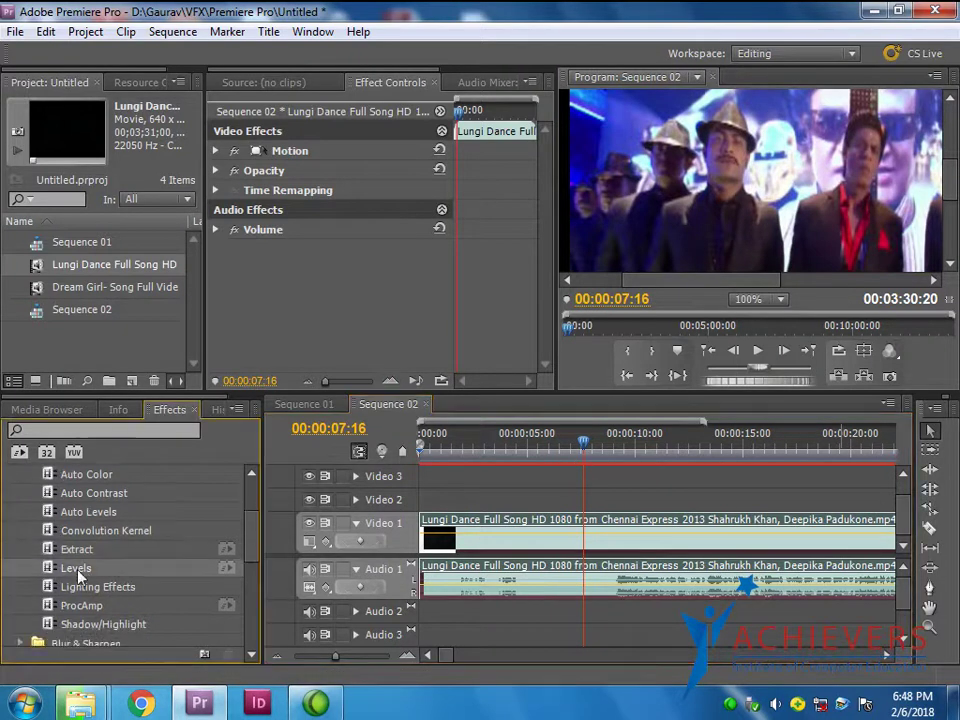
drag(77, 571, 525, 540)
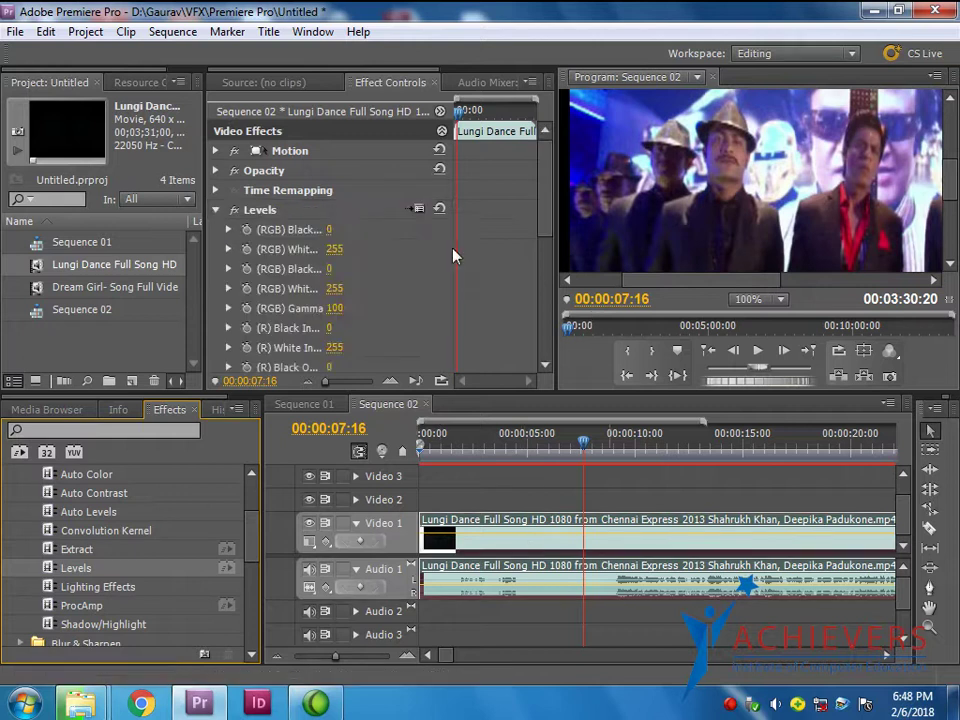
mouse_move(329, 229)
mouse_down()
mouse_move(448, 229)
mouse_move(330, 229)
mouse_up()
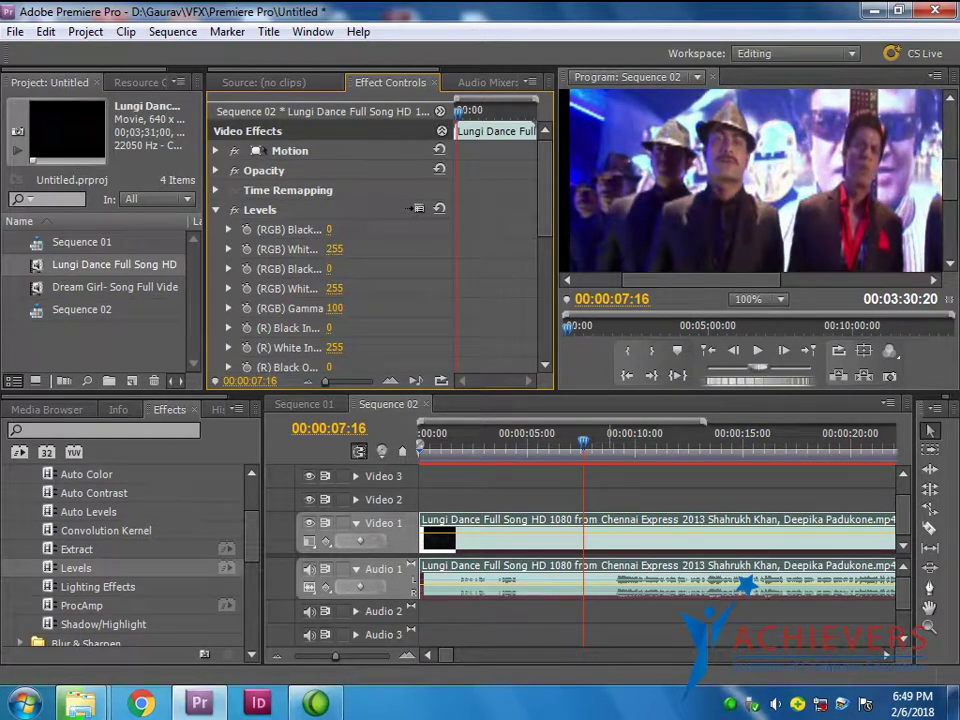
mouse_move(334, 249)
mouse_down()
mouse_move(290, 249)
mouse_move(330, 249)
mouse_up()
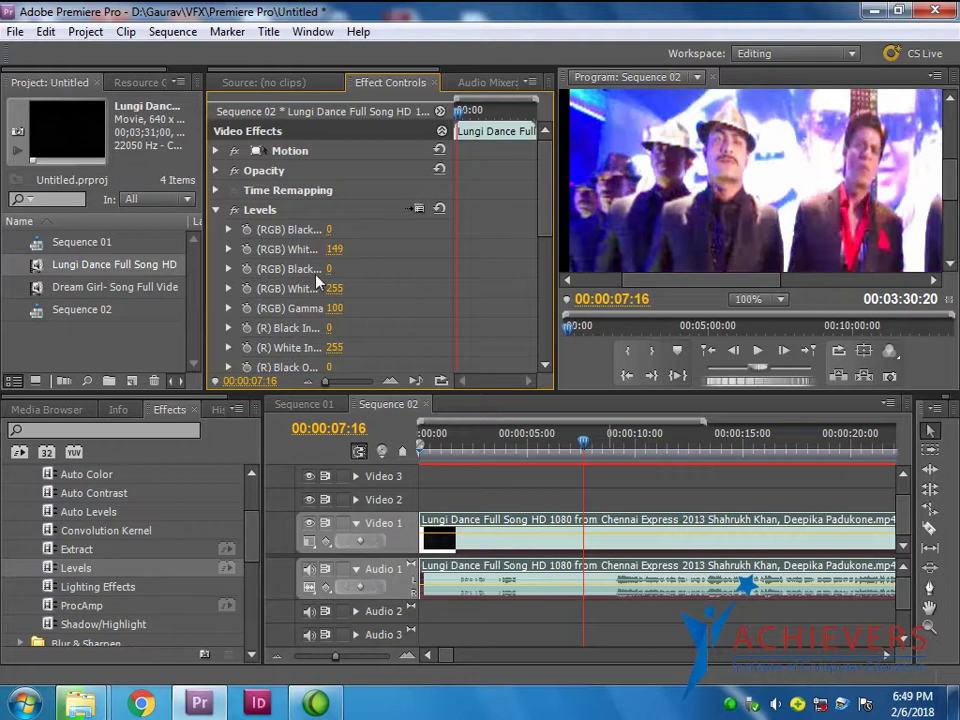
mouse_move(330, 270)
mouse_down()
mouse_move(420, 270)
mouse_move(330, 270)
mouse_move(352, 270)
mouse_move(336, 308)
mouse_move(356, 293)
mouse_up()
scroll(356, 293, down, 2)
scroll(356, 293, down, 2)
scroll(356, 293, down, 2)
scroll(356, 293, down, 2)
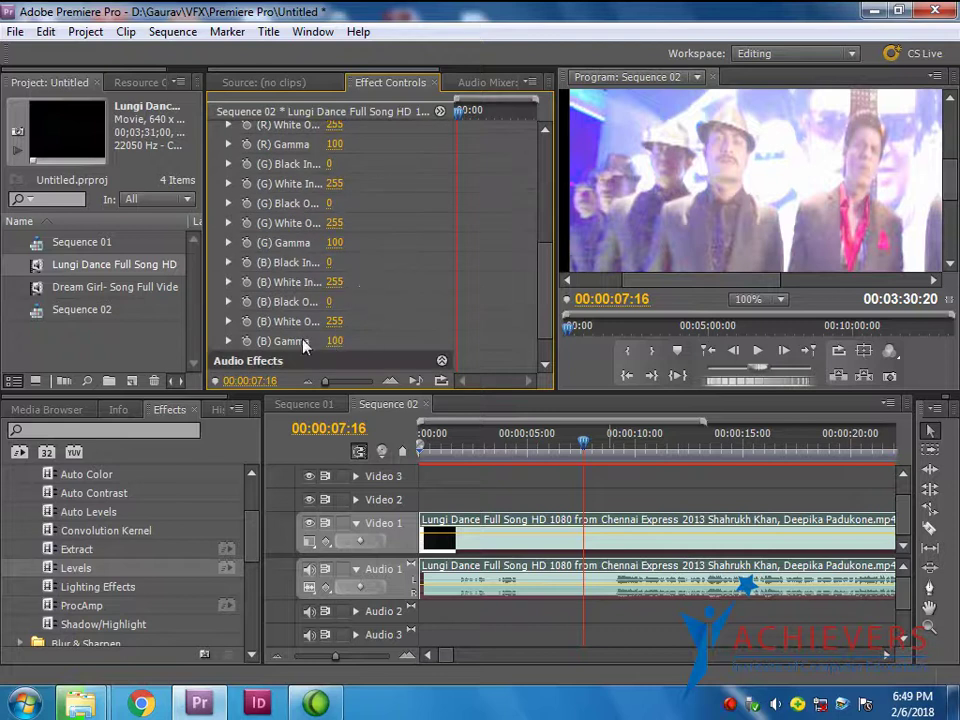
scroll(322, 291, up, 2)
scroll(322, 291, up, 3)
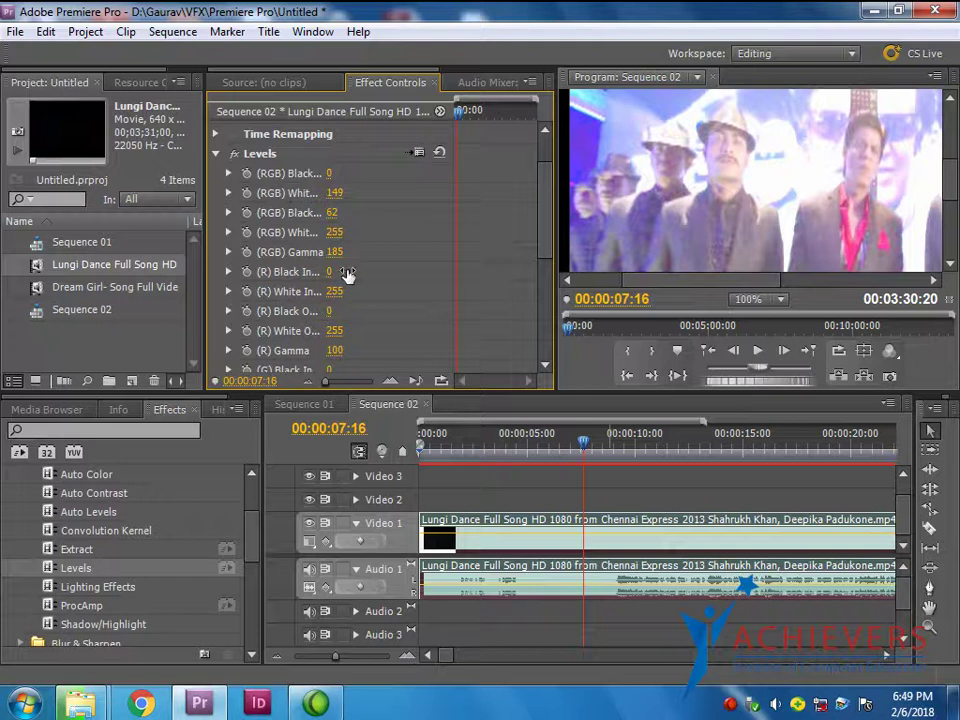
scroll(349, 272, down, 1)
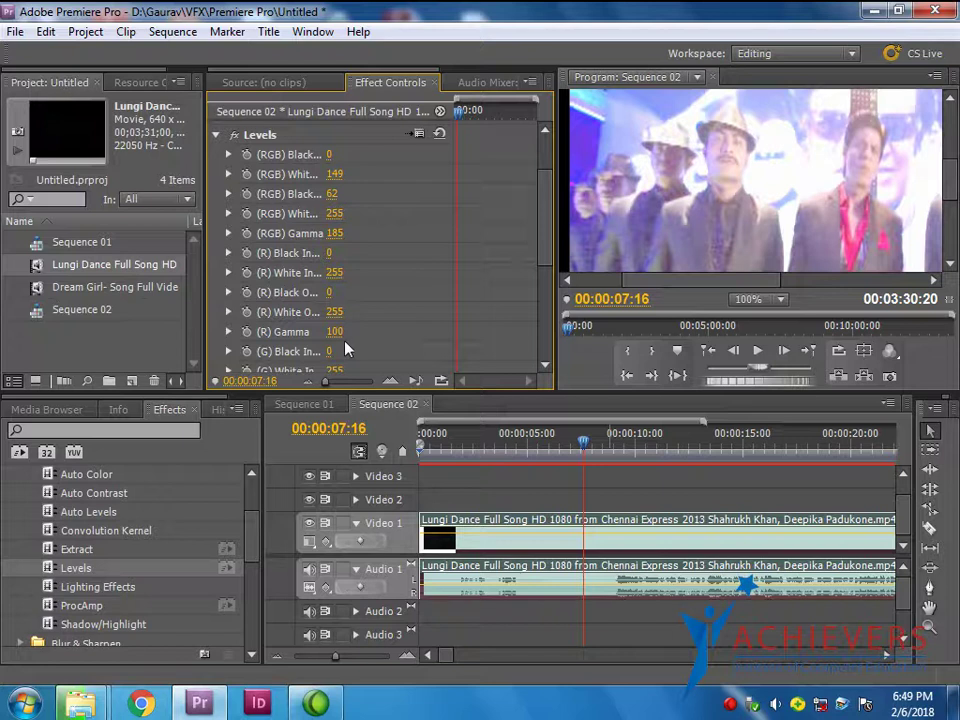
drag(334, 331, 250, 331)
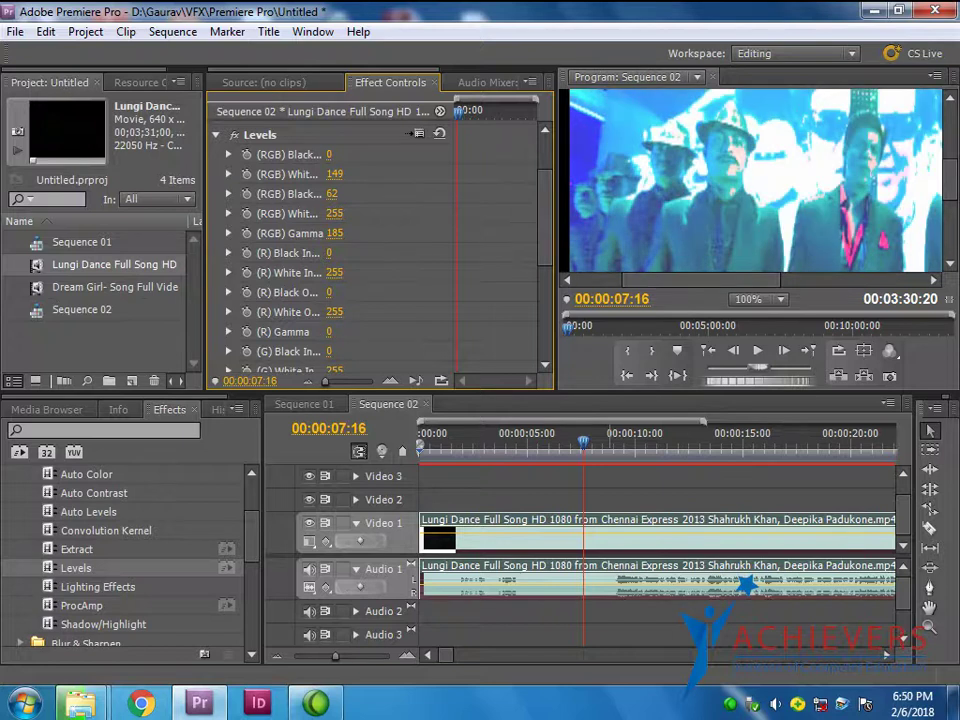
drag(334, 331, 420, 331)
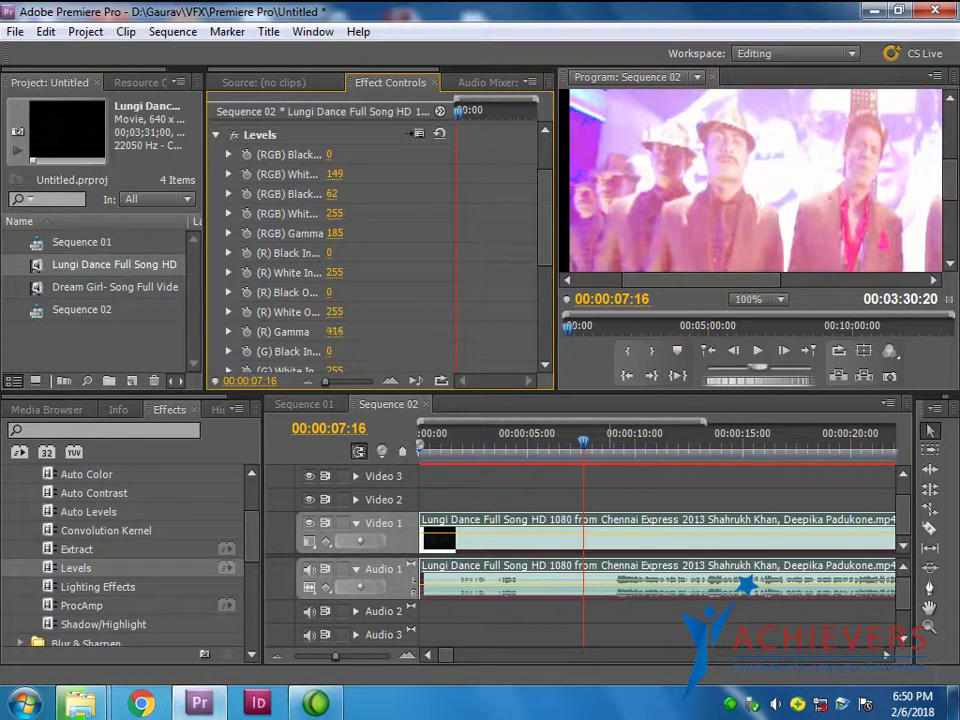
scroll(281, 210, up, 3)
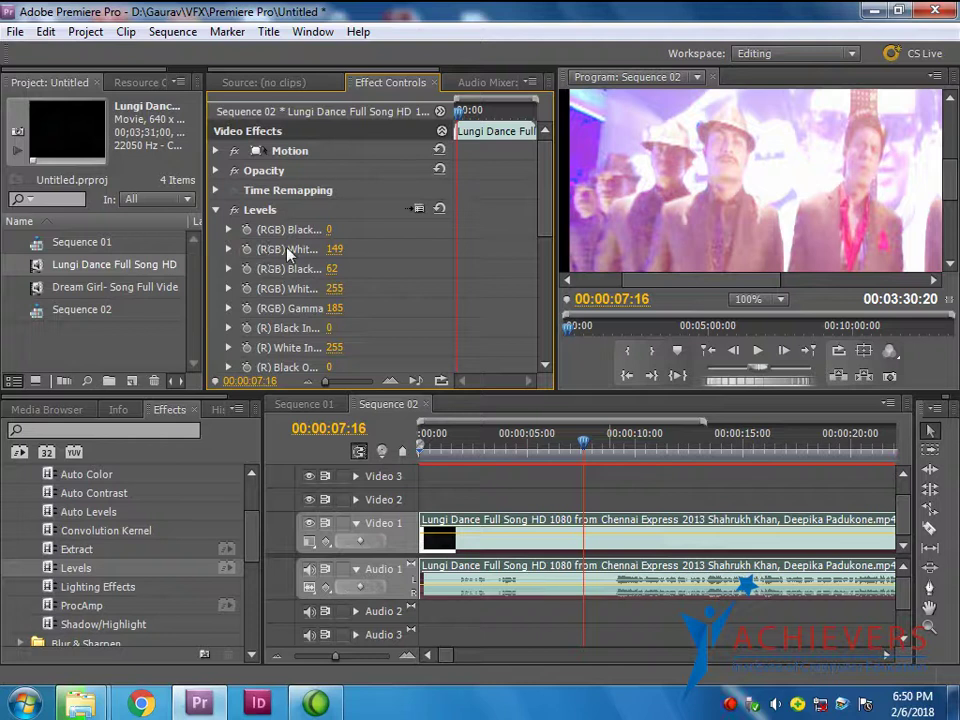
click(277, 212)
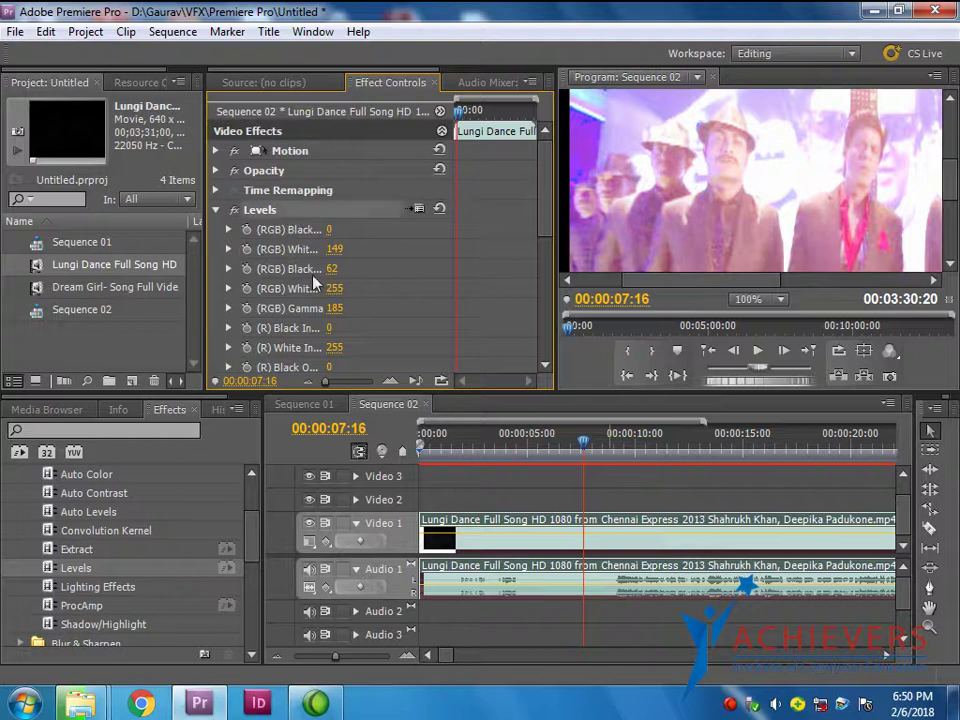
key(Delete)
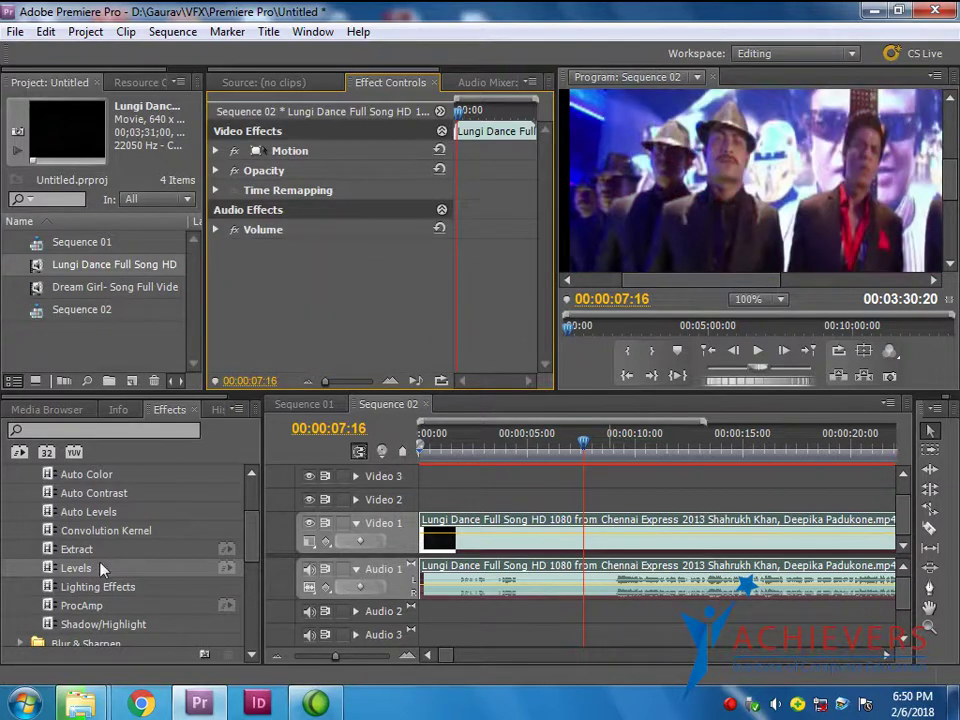
drag(73, 566, 495, 545)
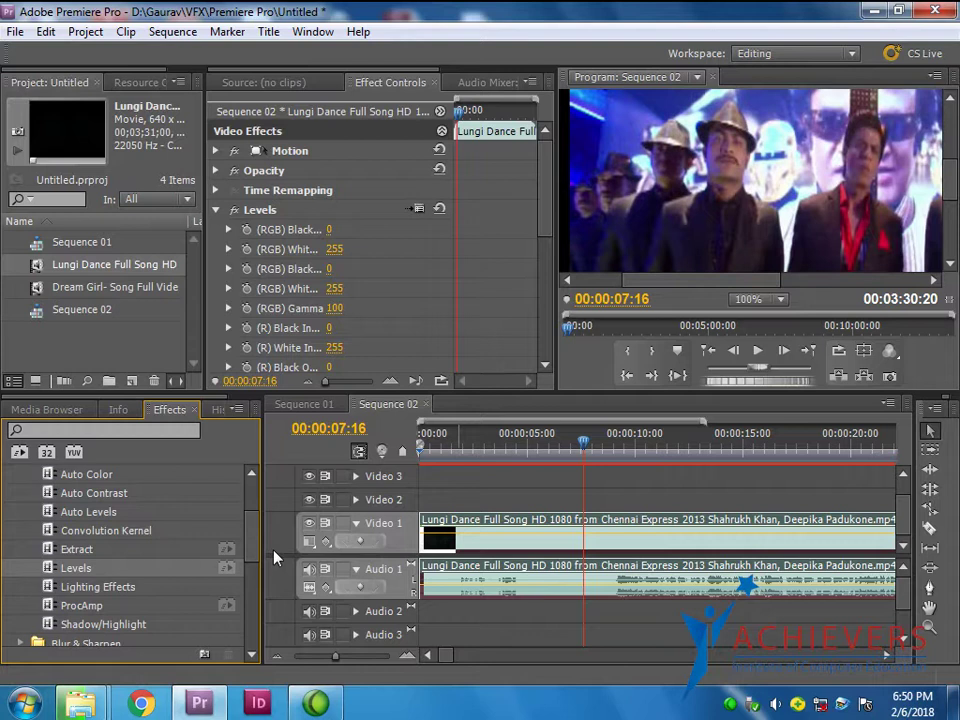
drag(82, 550, 497, 540)
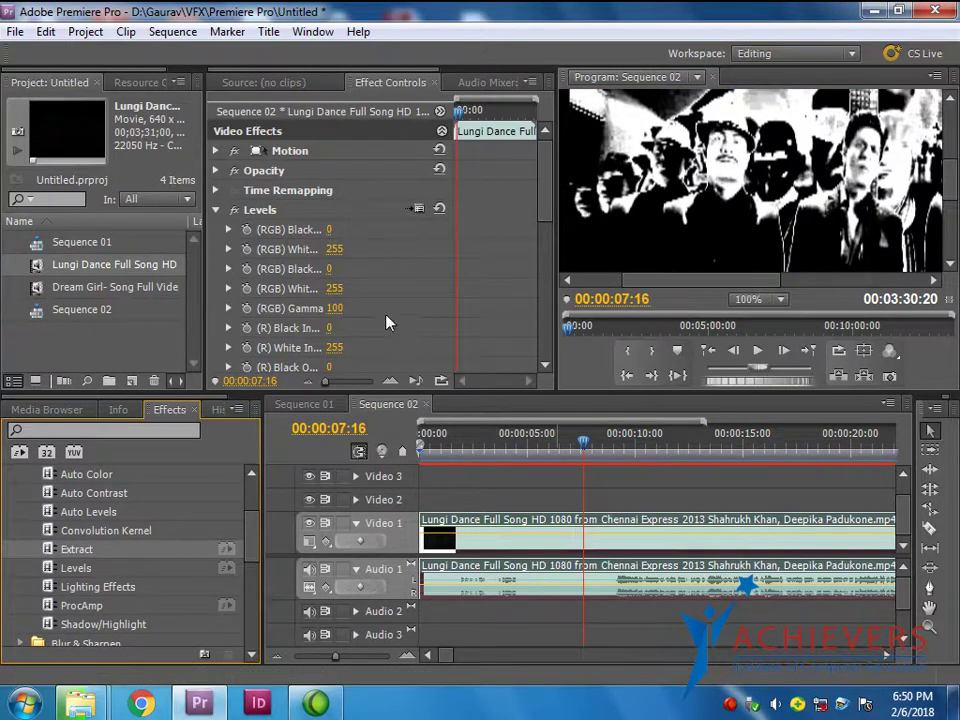
click(215, 209)
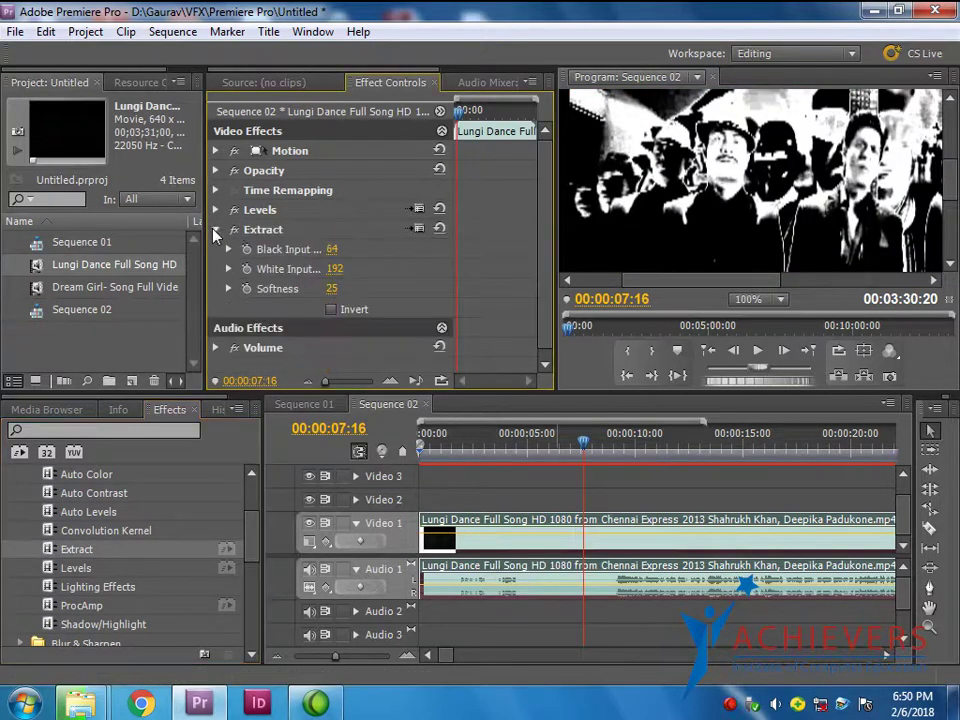
click(215, 229)
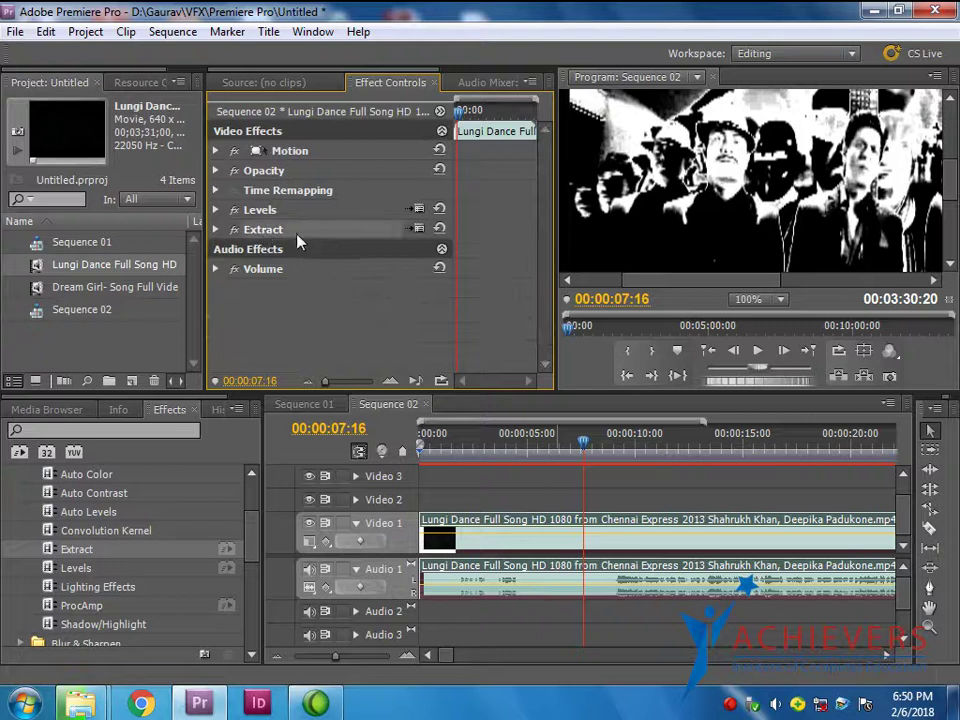
click(278, 232)
key(Delete)
click(258, 209)
key(Delete)
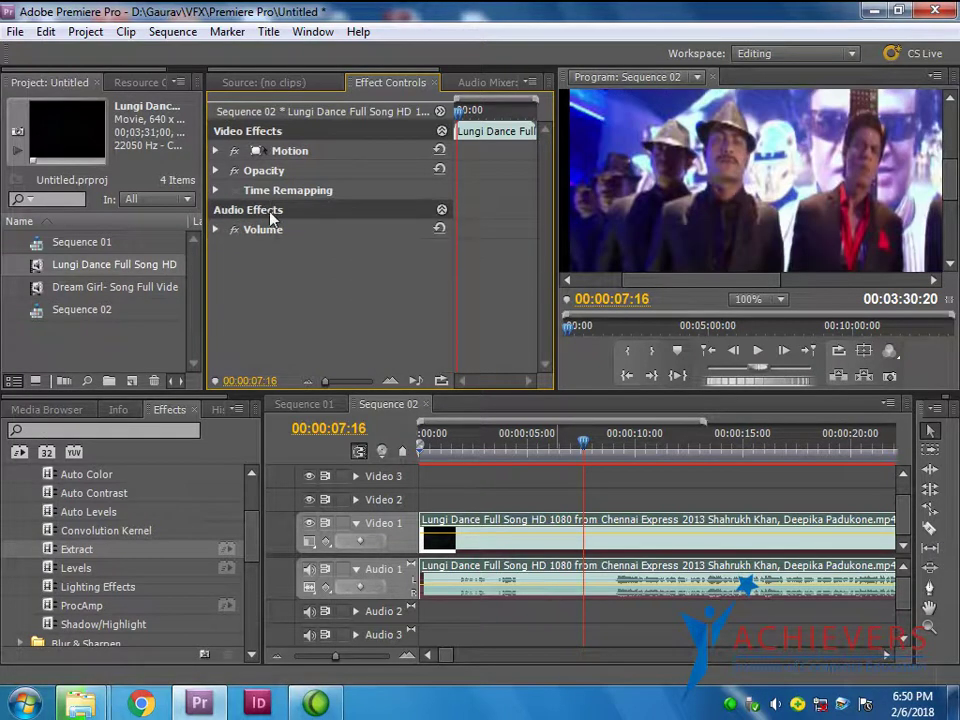
scroll(118, 575, down, 1)
Apply Lighting Effects to the Lungi Dance clip and set Light 1's type to Directional
drag(85, 569, 495, 519)
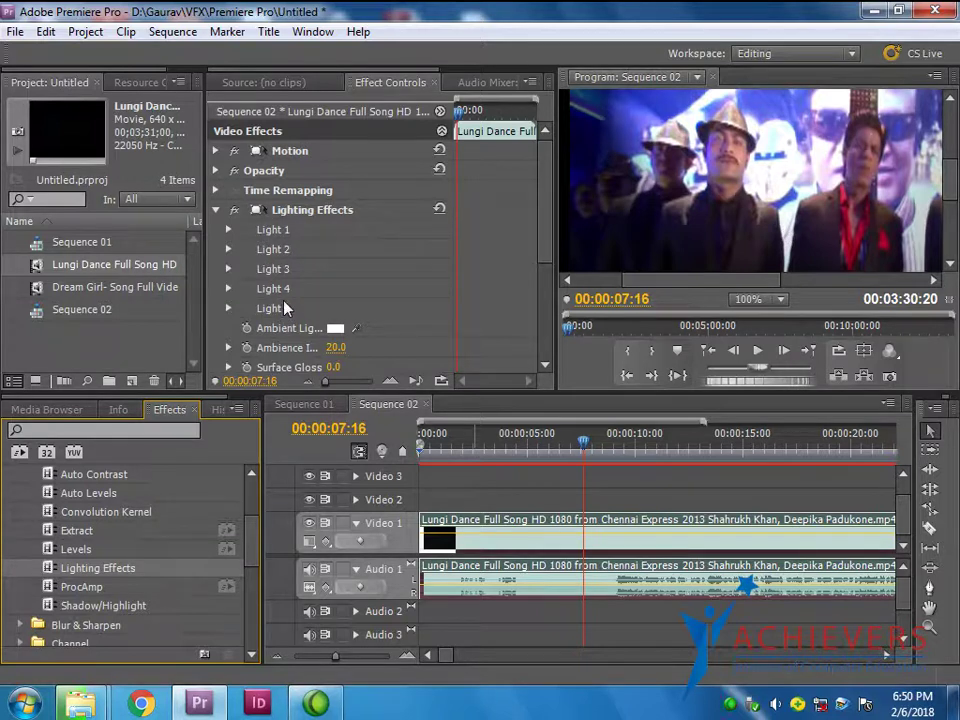
click(228, 231)
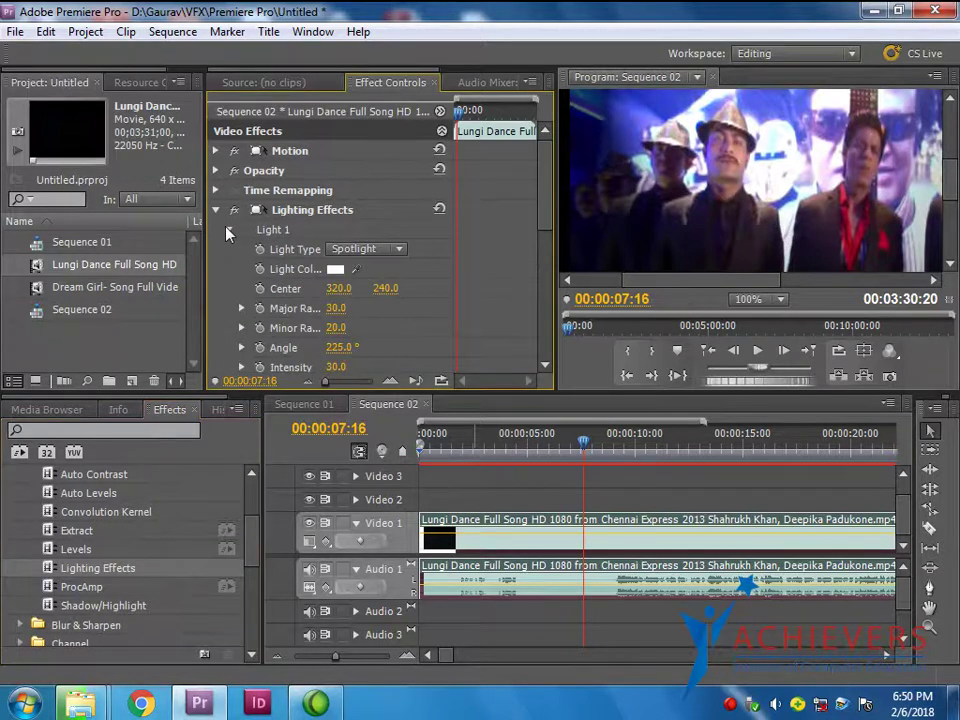
click(399, 249)
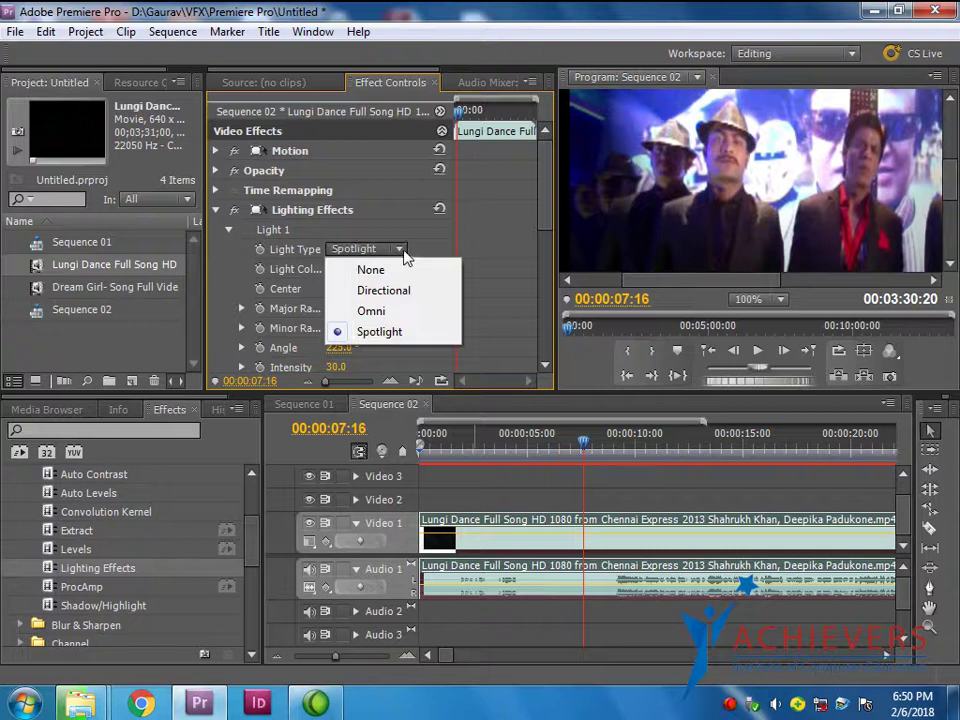
click(387, 290)
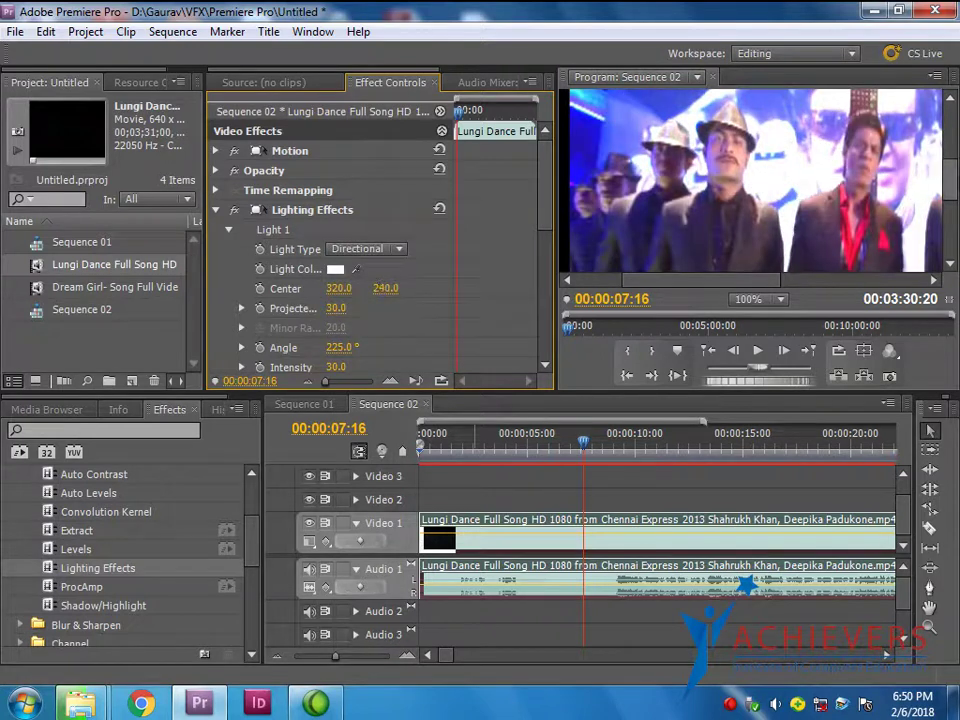
Fit the Program monitor and tune Light 1 to centre 261, 1221 with intensity 40
click(781, 299)
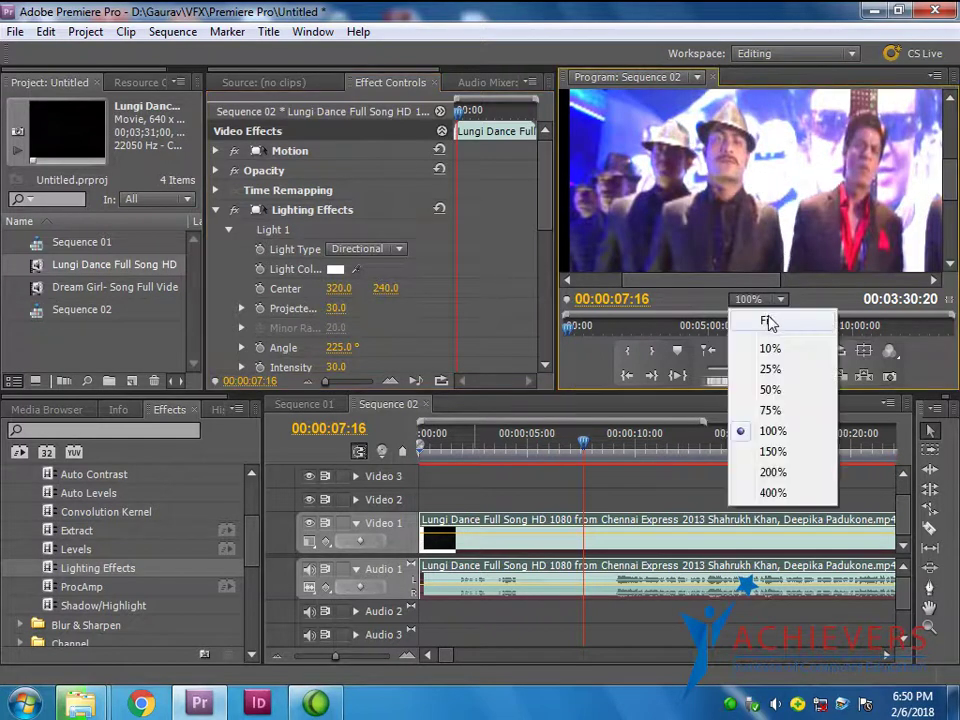
click(765, 320)
click(751, 200)
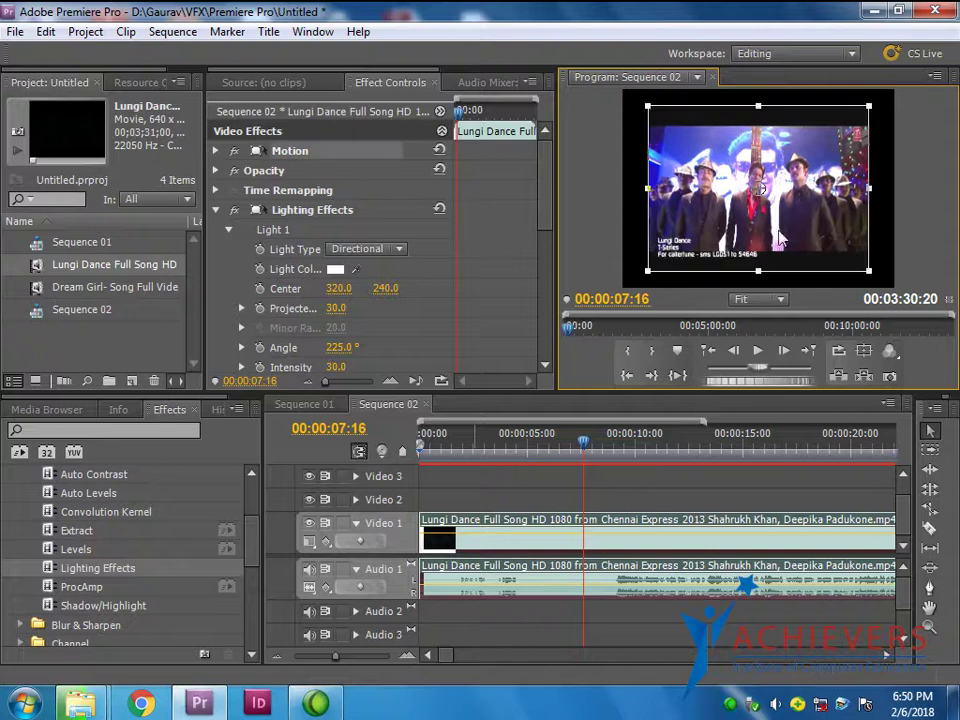
click(281, 233)
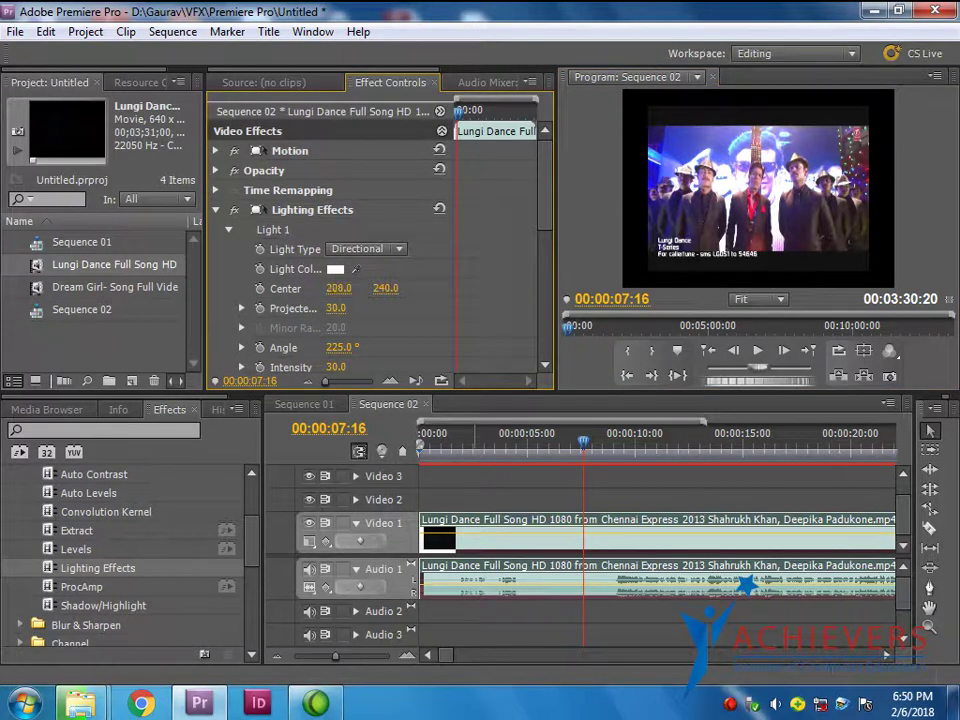
key(ctrl+z)
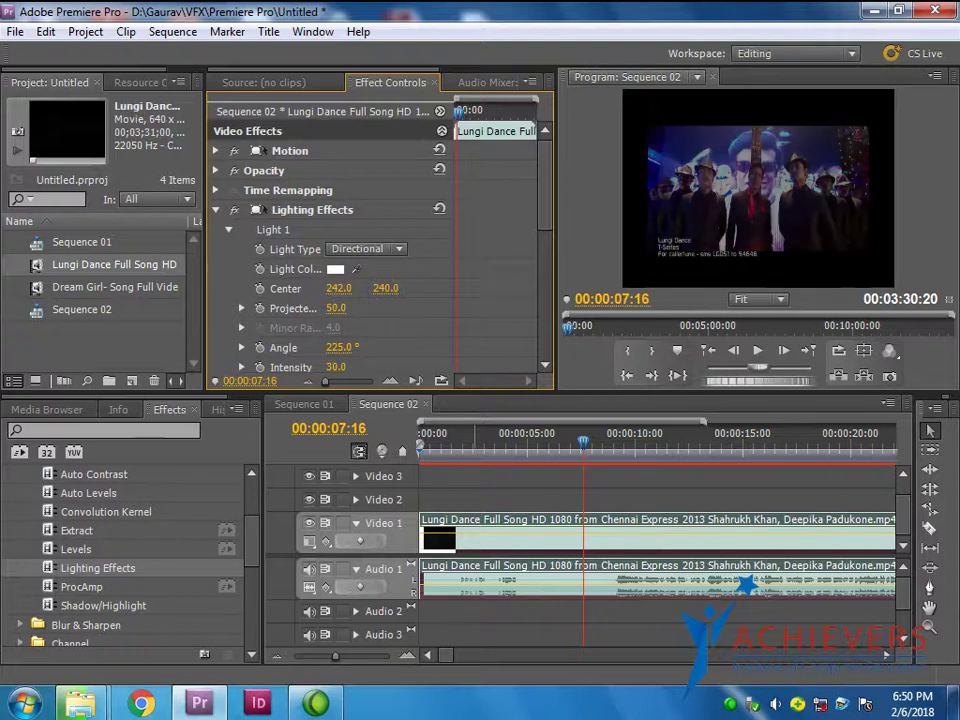
key(ctrl+z)
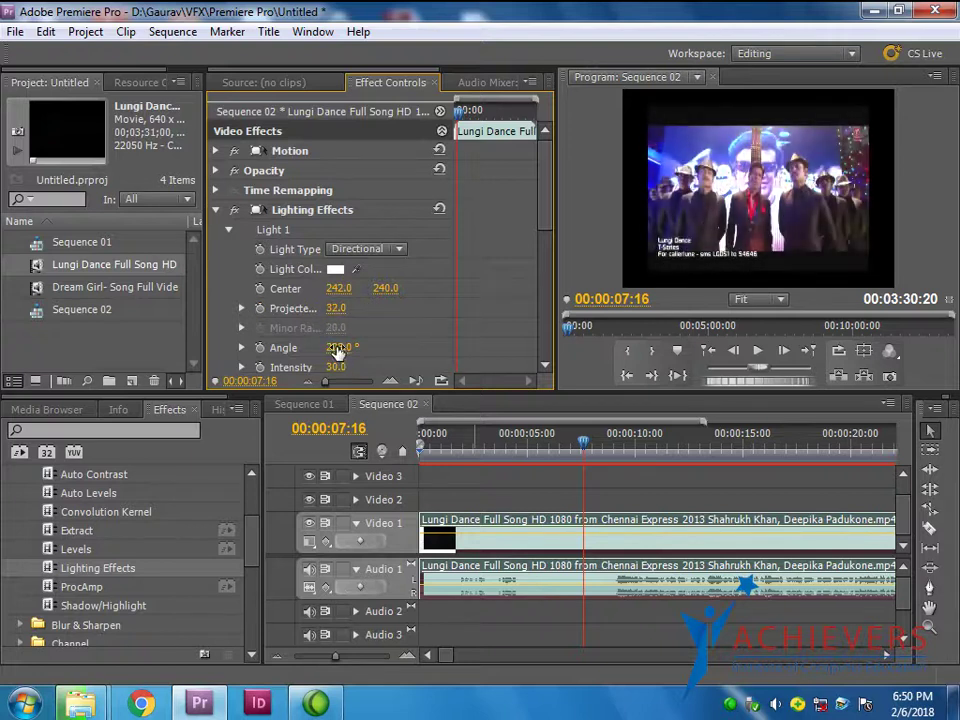
mouse_move(340, 347)
mouse_down()
mouse_move(358, 347)
mouse_move(310, 352)
mouse_move(355, 348)
mouse_move(343, 348)
mouse_up()
scroll(350, 350, down, 1)
drag(253, 201, 296, 201)
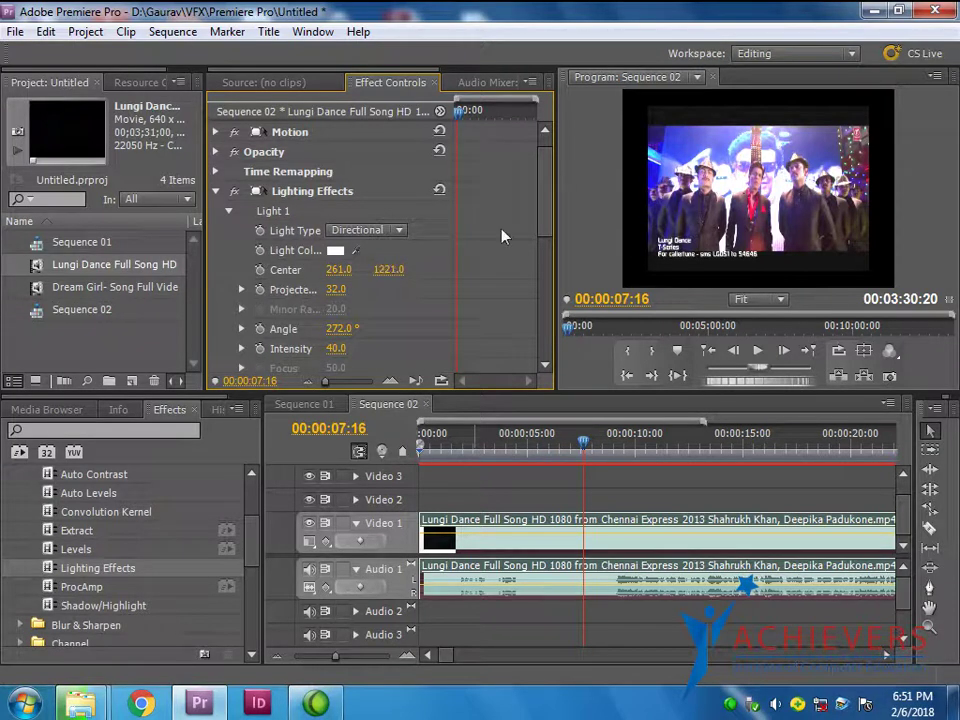
Switch Light 1 to Omni, then Spotlight, and centre it on the dancers at 277, 1208
click(375, 232)
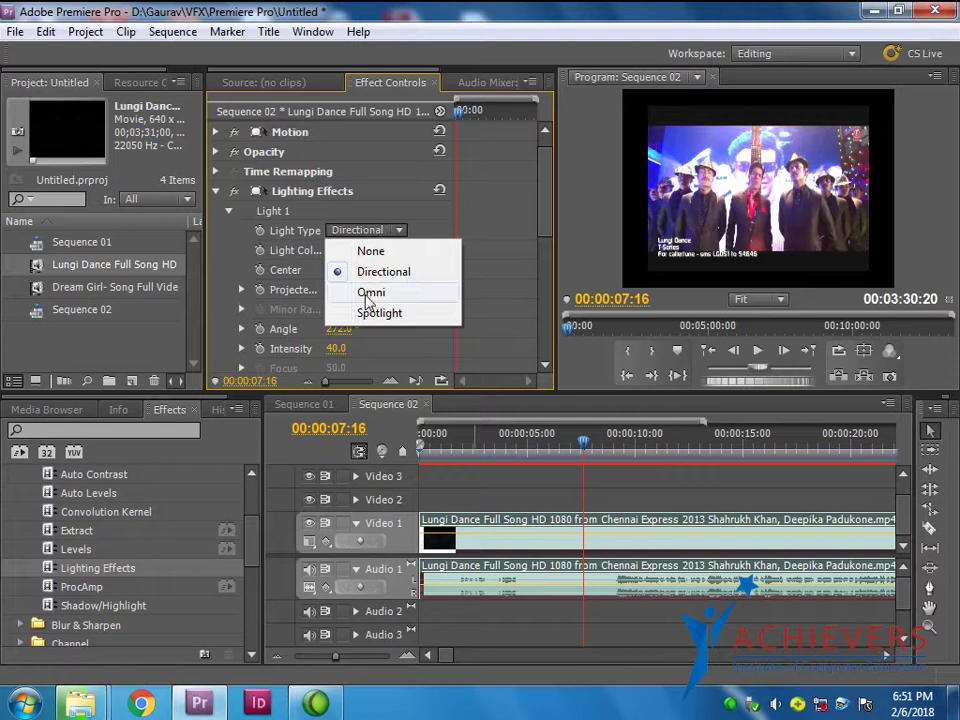
click(367, 295)
mouse_move(336, 276)
mouse_down()
mouse_move(318, 357)
mouse_move(370, 348)
mouse_up()
click(365, 230)
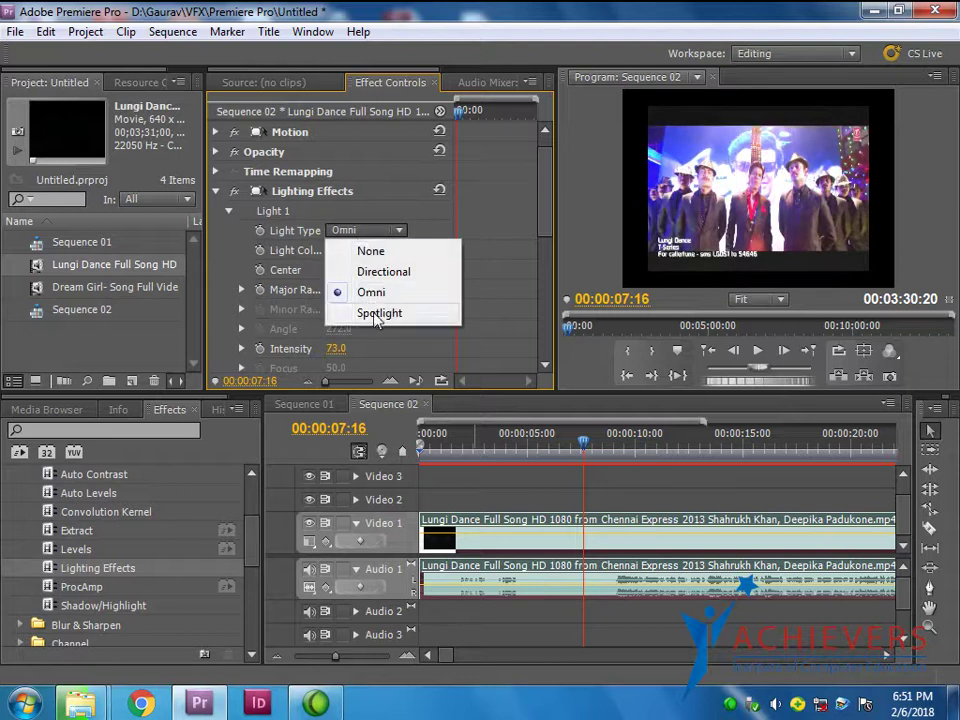
click(370, 312)
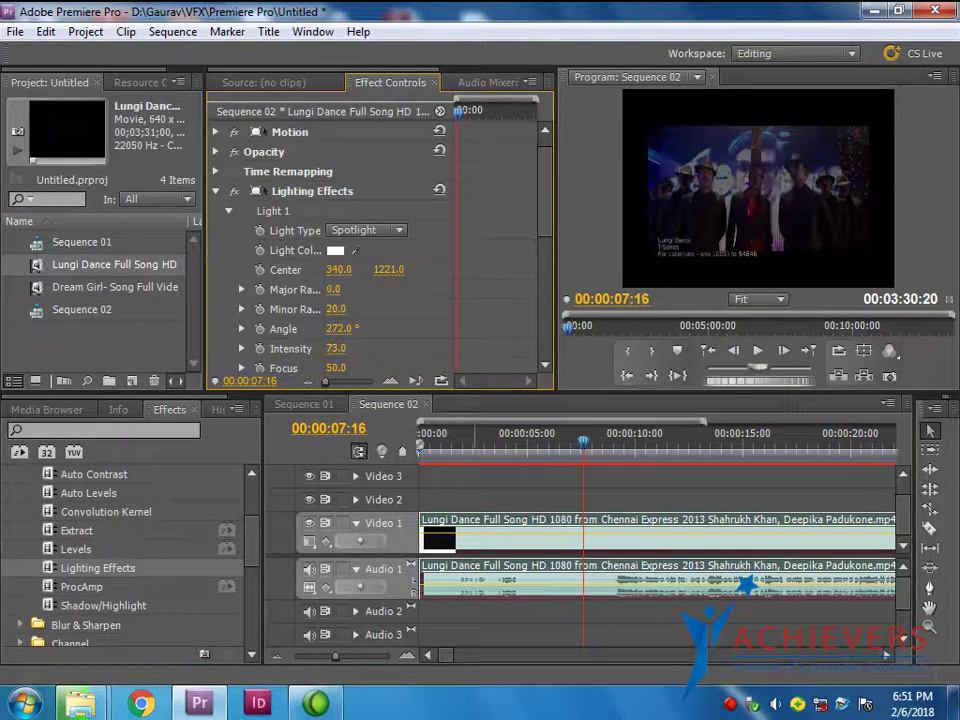
drag(338, 270, 326, 270)
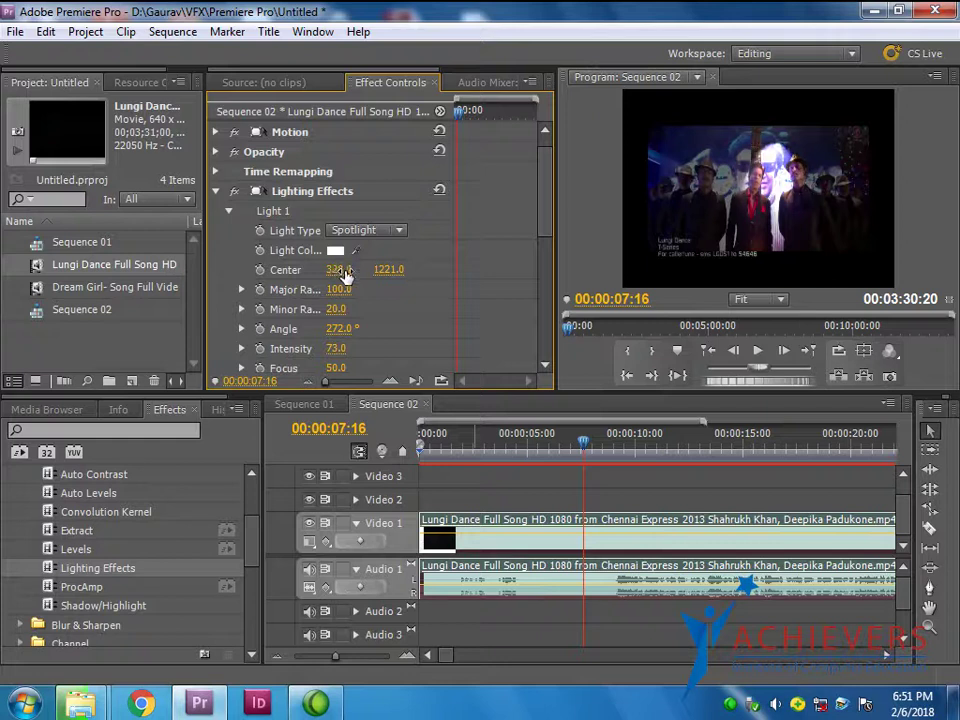
drag(340, 270, 250, 270)
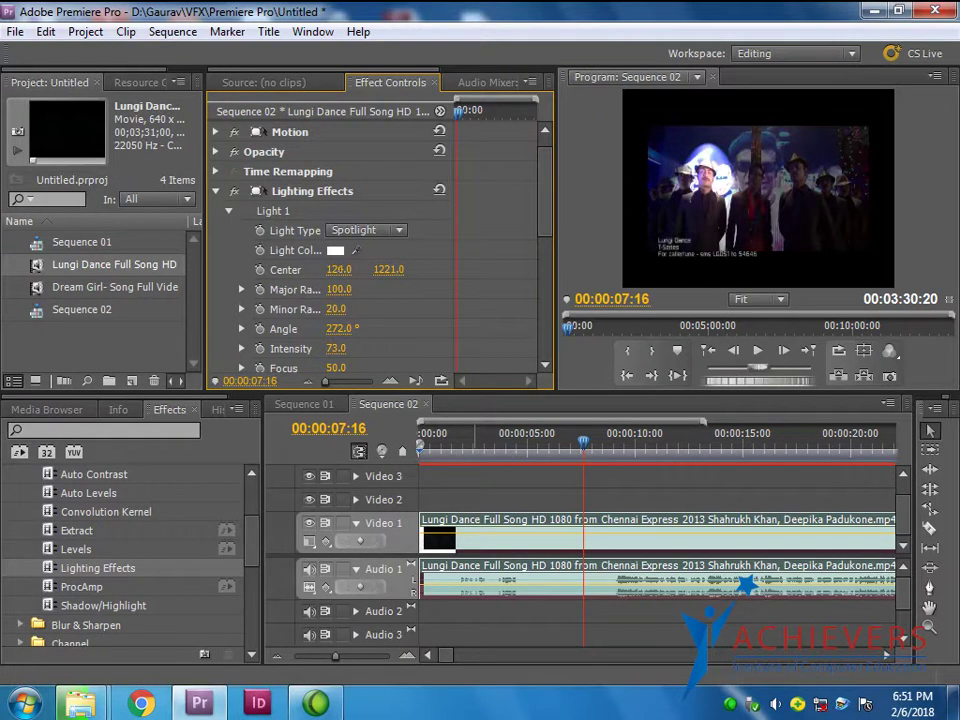
drag(336, 270, 450, 270)
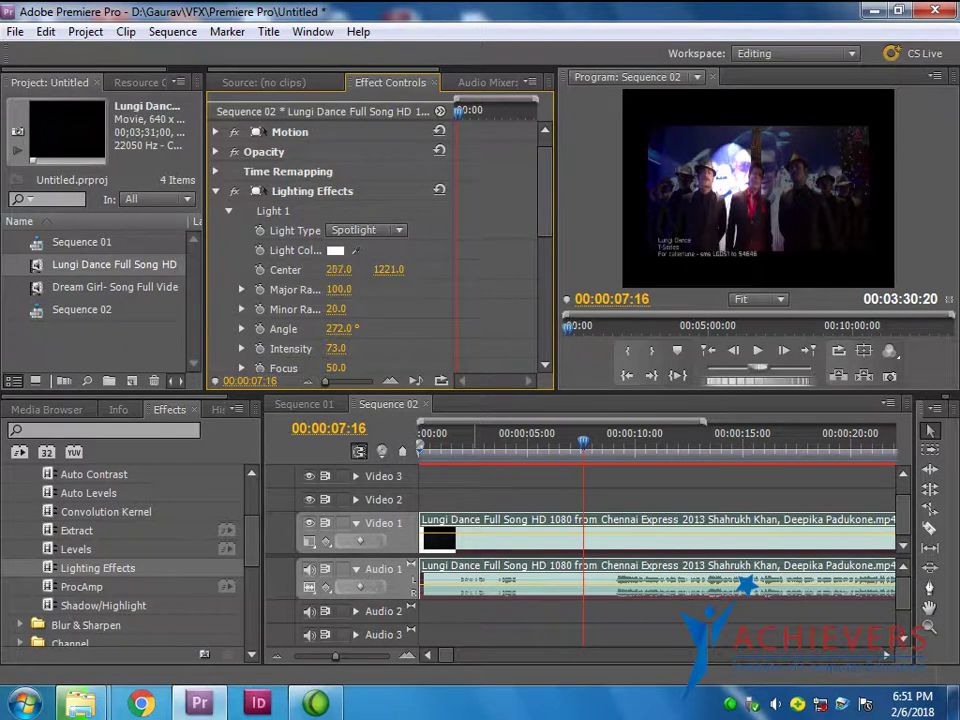
mouse_move(336, 270)
mouse_down()
mouse_move(345, 270)
mouse_move(325, 270)
mouse_up()
mouse_move(389, 270)
mouse_down()
mouse_move(380, 270)
mouse_move(394, 270)
mouse_up()
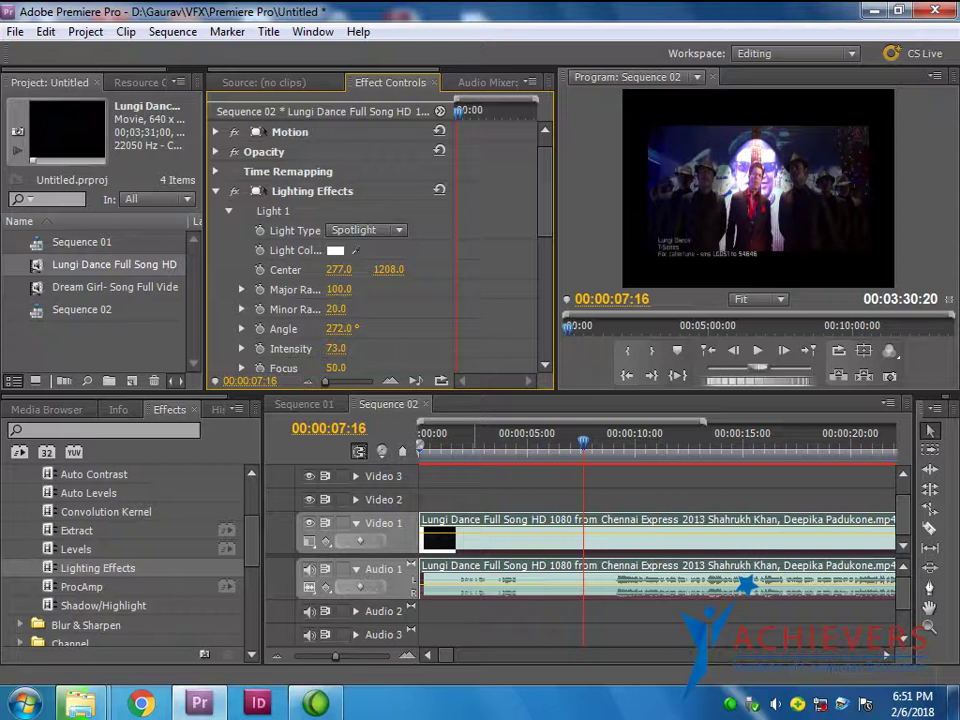
Adjust the spotlight's major and minor radius, angle 259°, intensity 61 and focus 100
mouse_move(338, 289)
mouse_down()
mouse_move(330, 289)
mouse_move(346, 289)
mouse_move(328, 289)
mouse_move(346, 289)
mouse_up()
drag(332, 310, 346, 300)
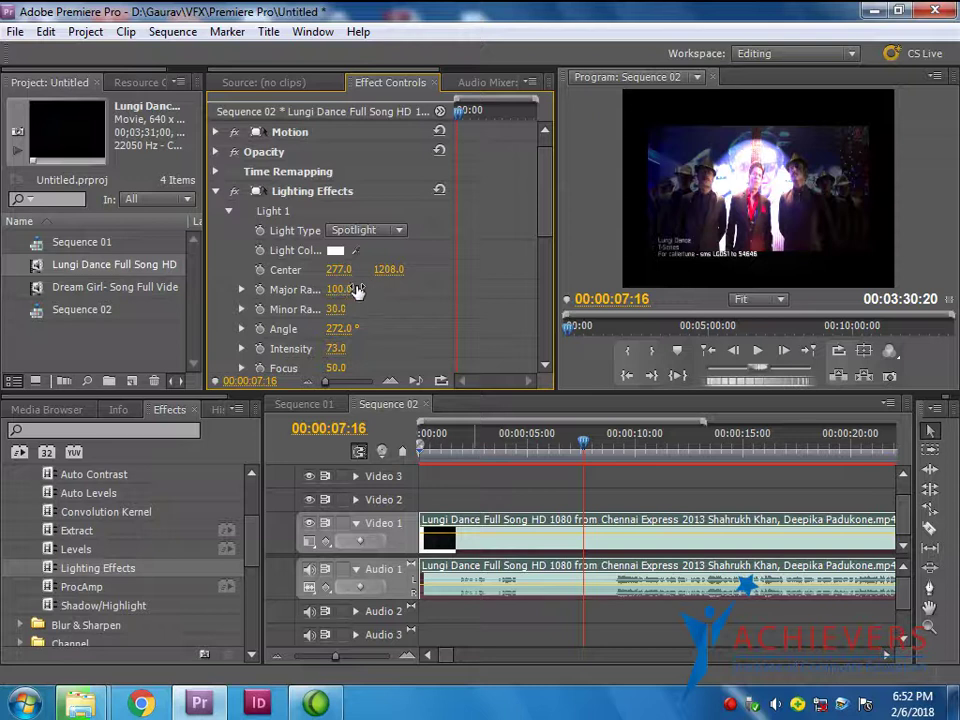
drag(334, 309, 350, 311)
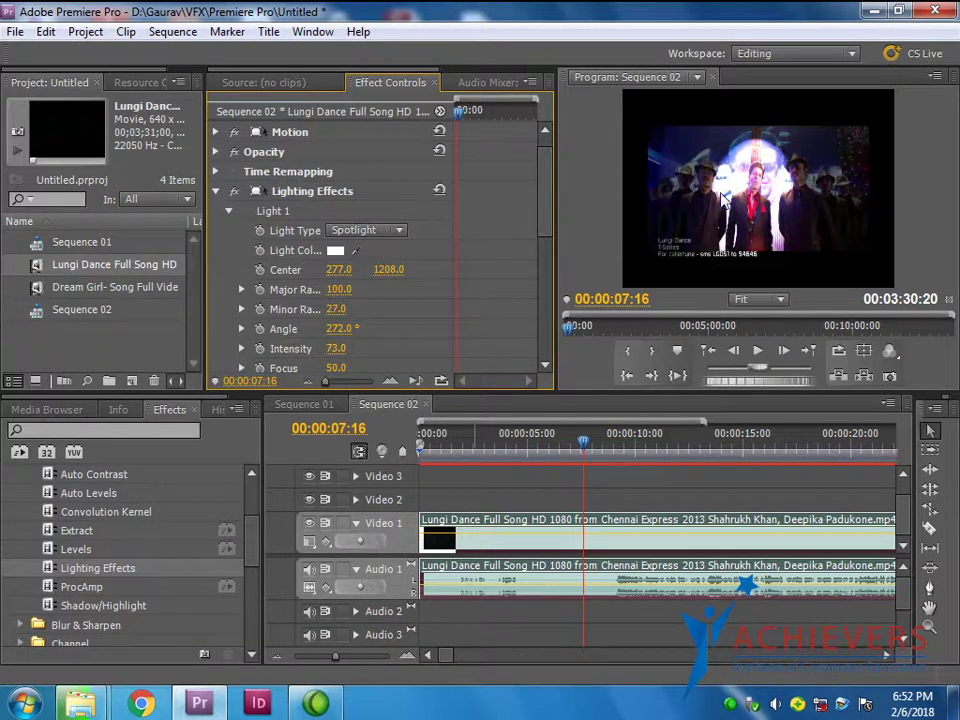
drag(337, 329, 350, 317)
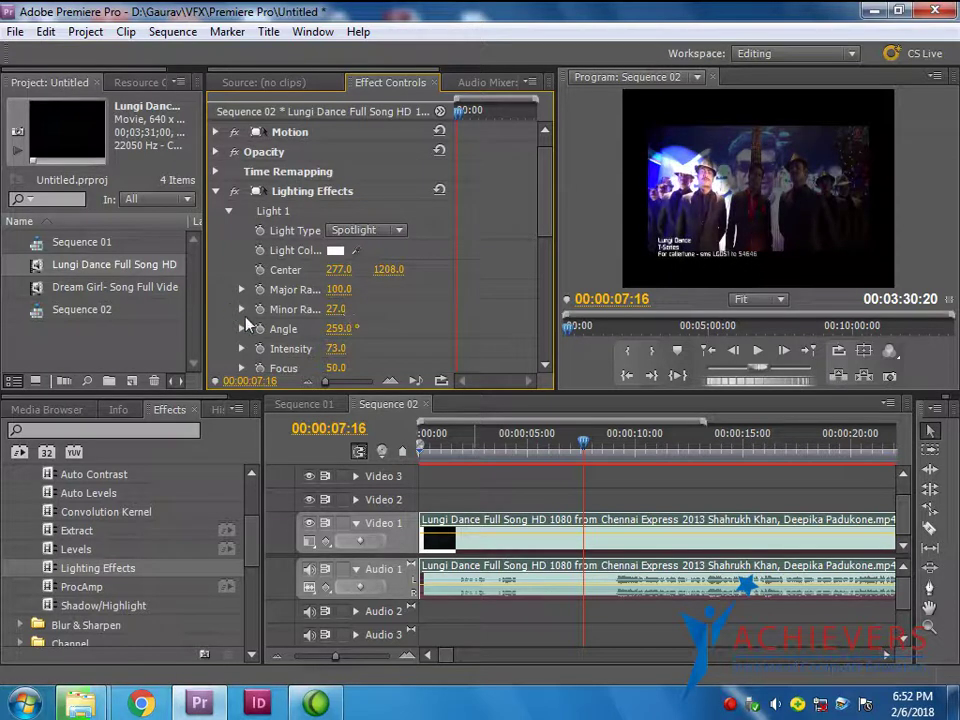
scroll(348, 341, down, 1)
mouse_move(336, 329)
mouse_down()
mouse_move(310, 329)
mouse_move(352, 329)
mouse_up()
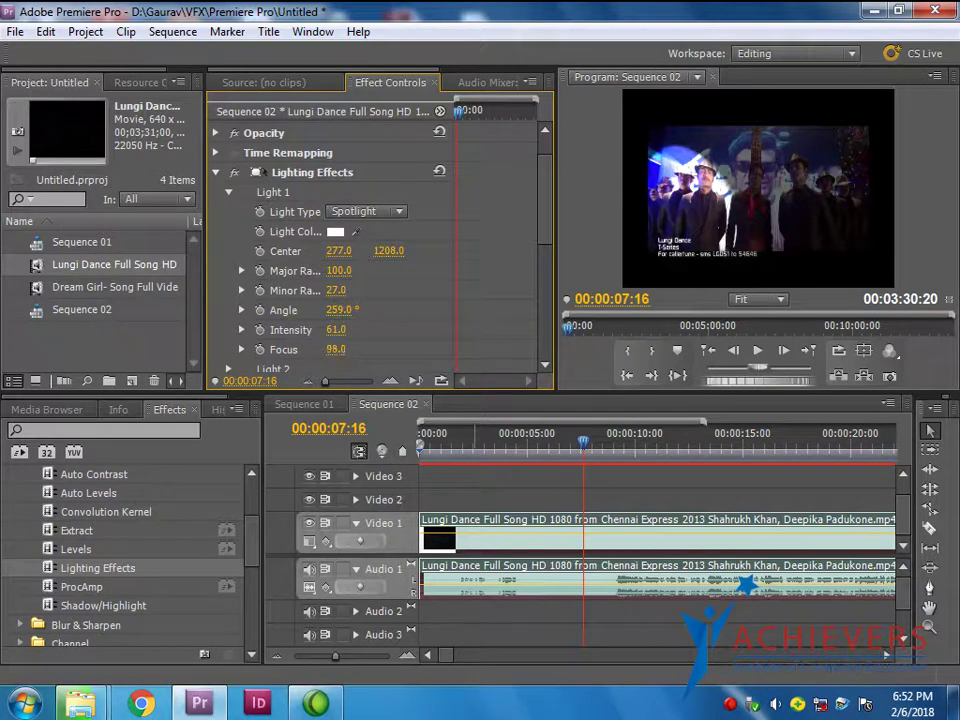
drag(336, 349, 280, 349)
mouse_move(339, 349)
mouse_down()
mouse_move(390, 349)
mouse_move(320, 349)
mouse_up()
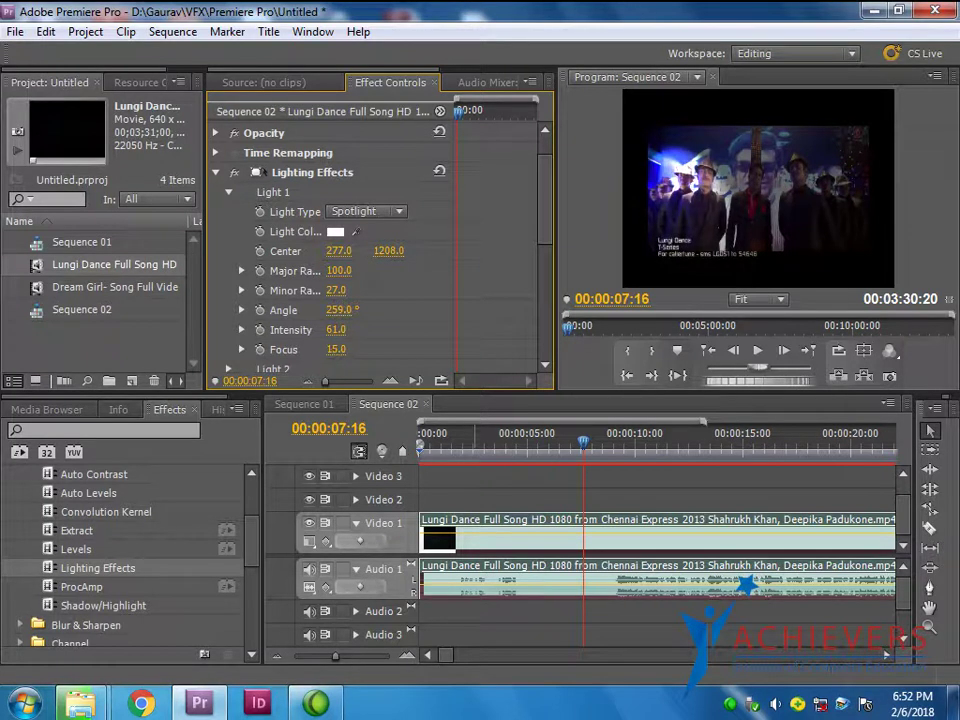
drag(334, 349, 430, 349)
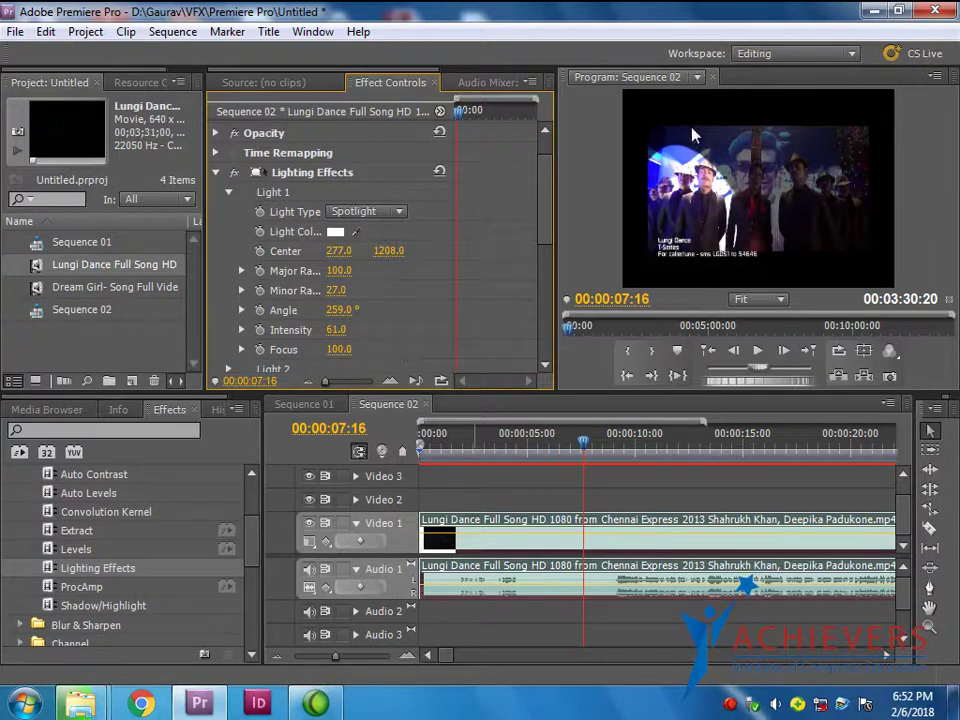
scroll(360, 330, down, 3)
scroll(300, 305, up, 2)
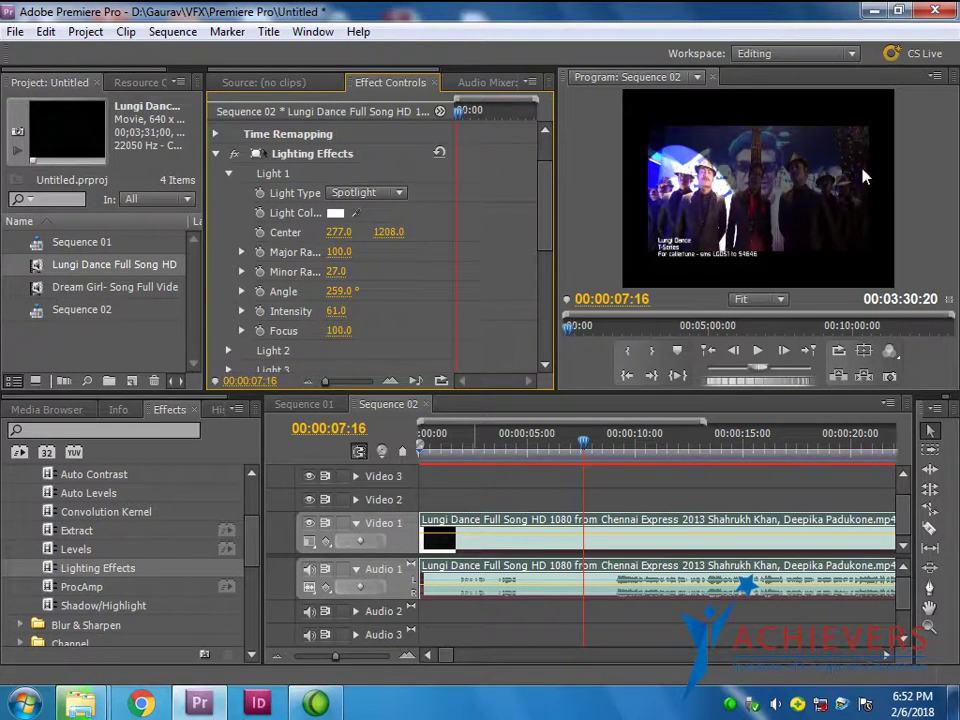
click(228, 174)
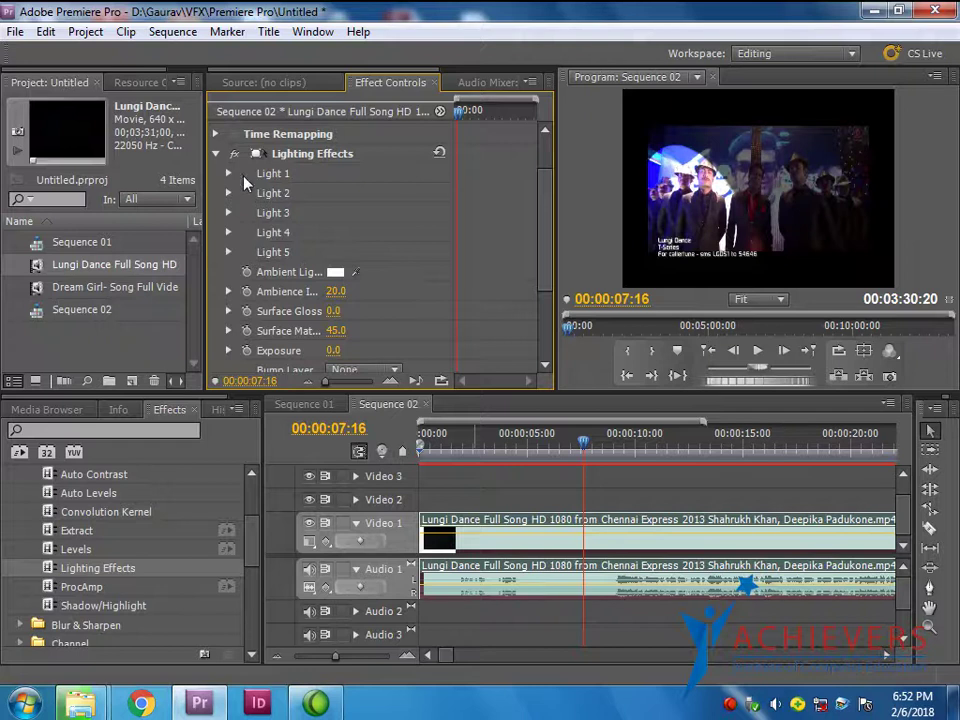
click(229, 174)
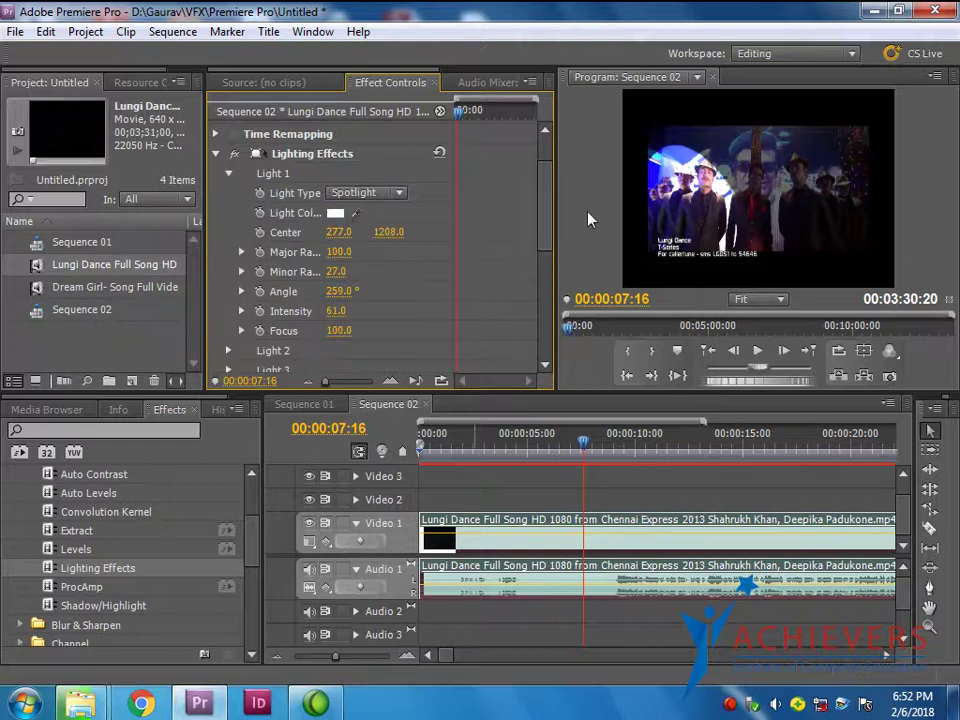
Tint Light 1 red first, then change its colour to yellow CDD156
click(336, 215)
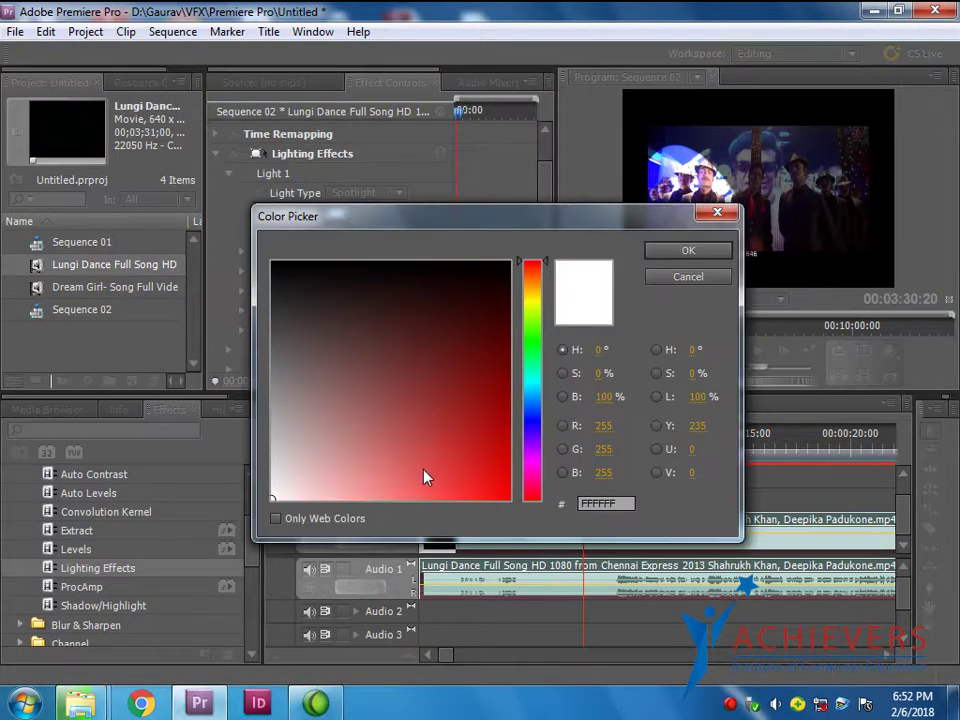
click(428, 466)
click(688, 250)
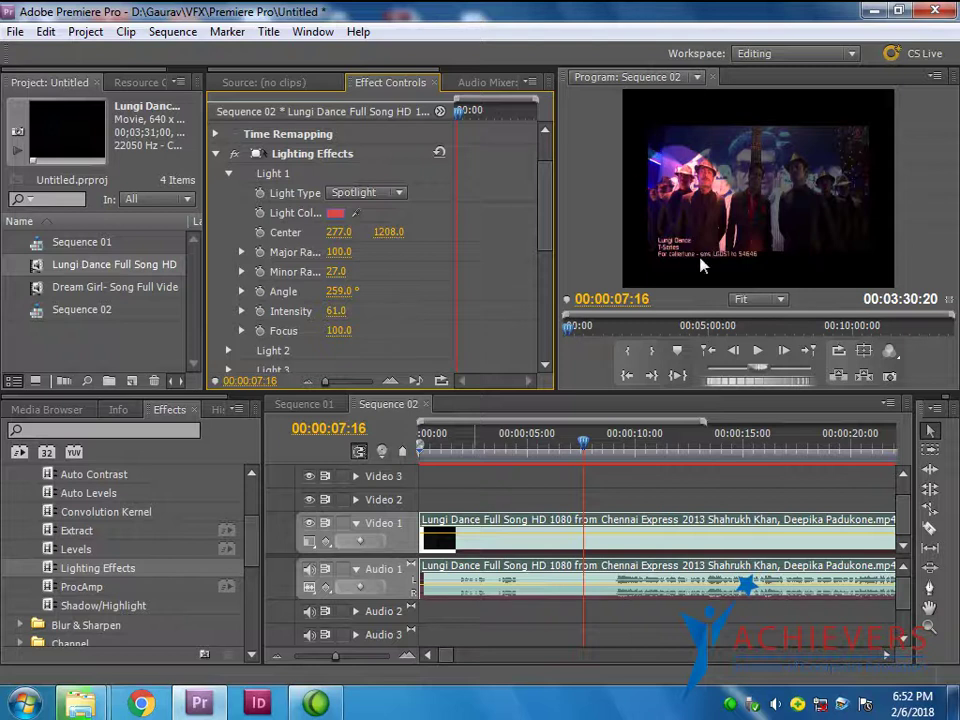
click(338, 213)
drag(537, 317, 537, 302)
drag(411, 455, 410, 479)
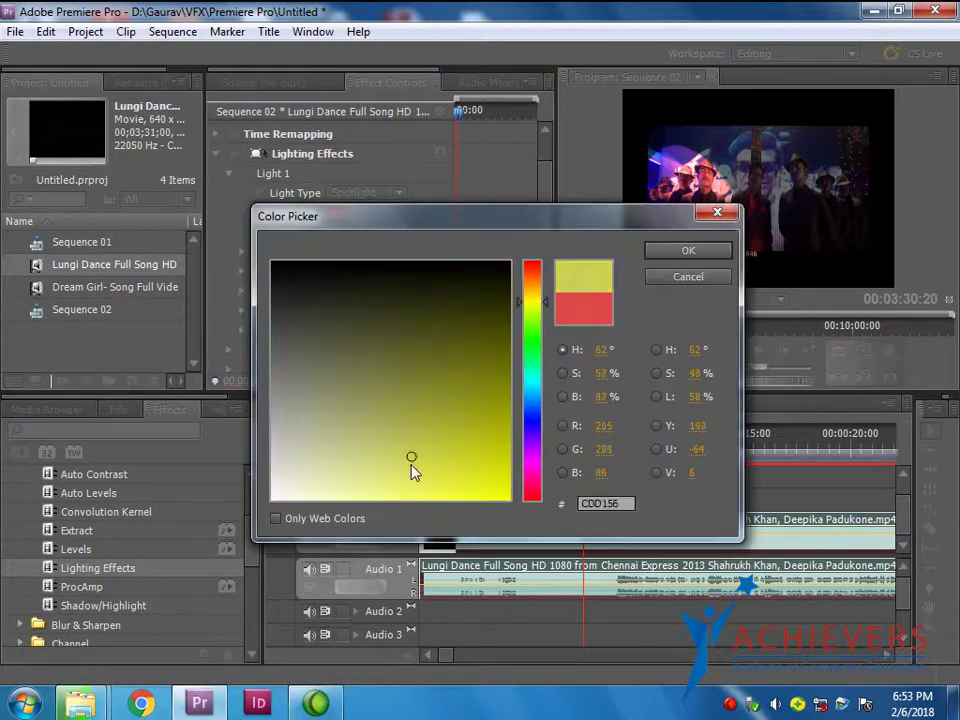
click(676, 253)
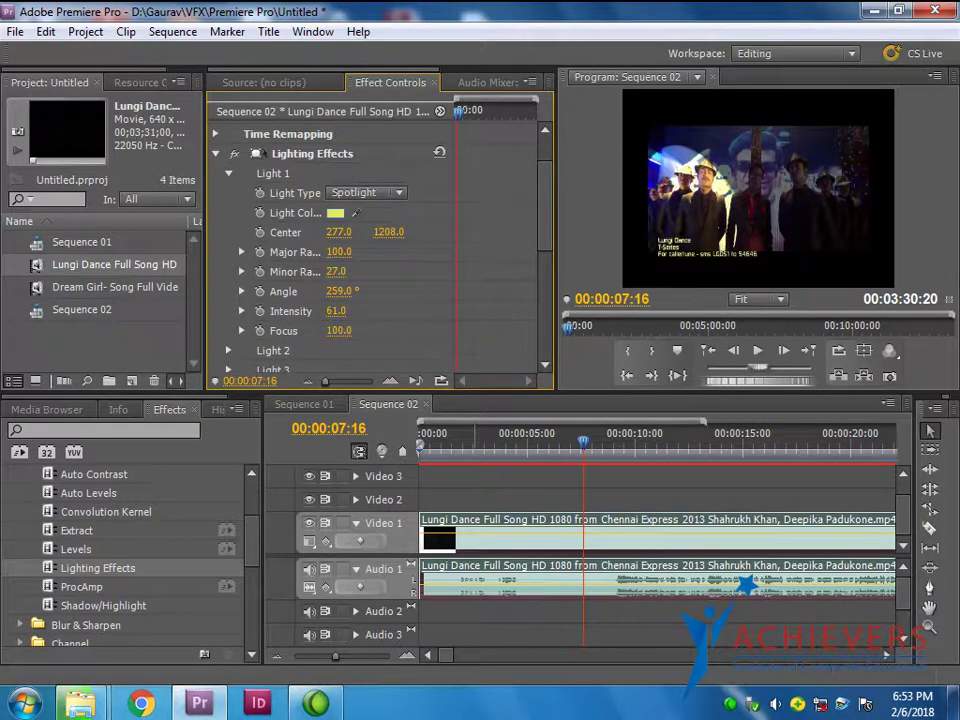
Expand Light 2 in Lighting Effects and set its Light Type to Spotlight
click(228, 174)
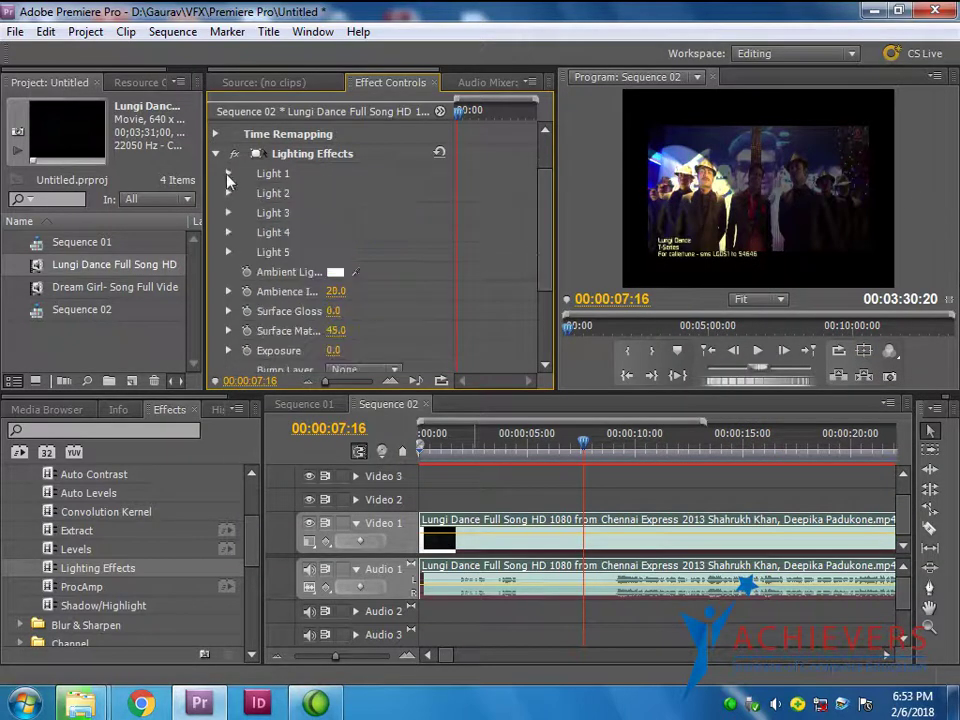
click(229, 194)
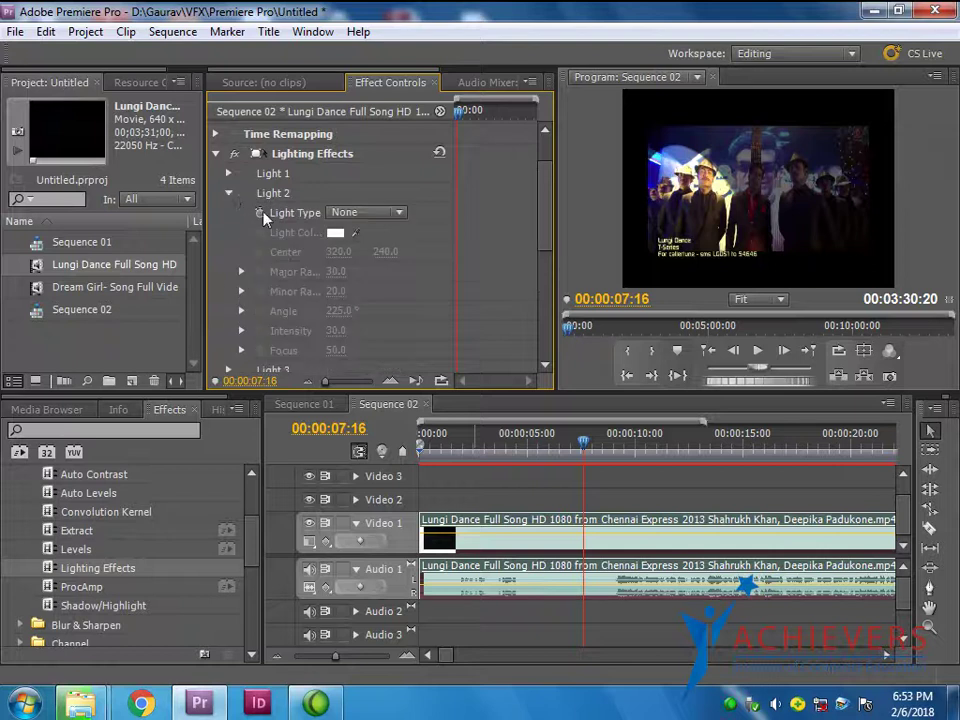
click(351, 219)
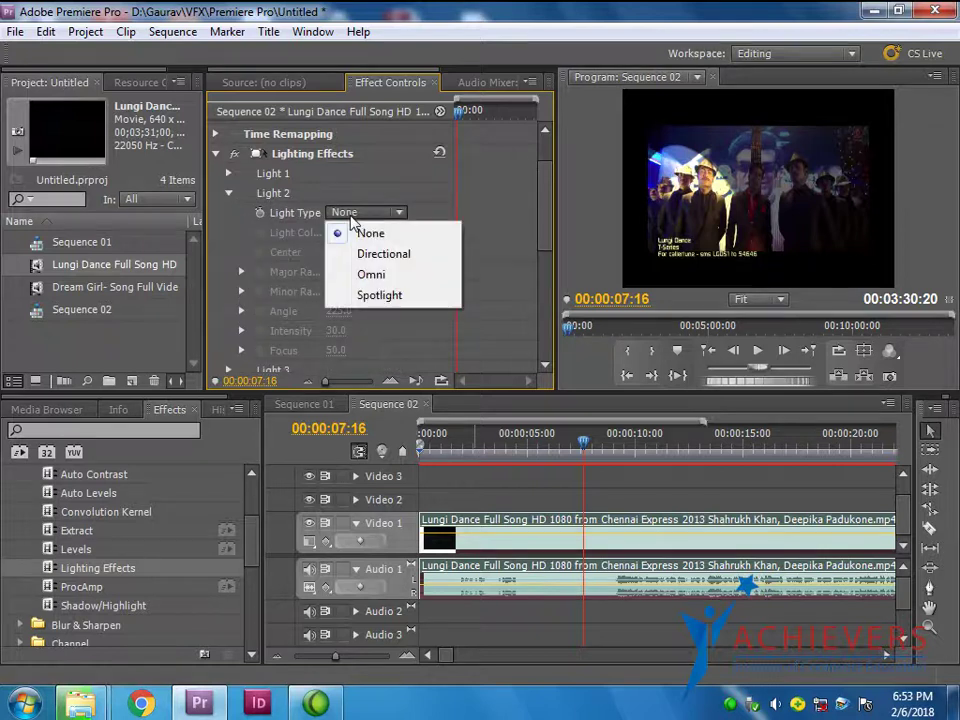
click(379, 296)
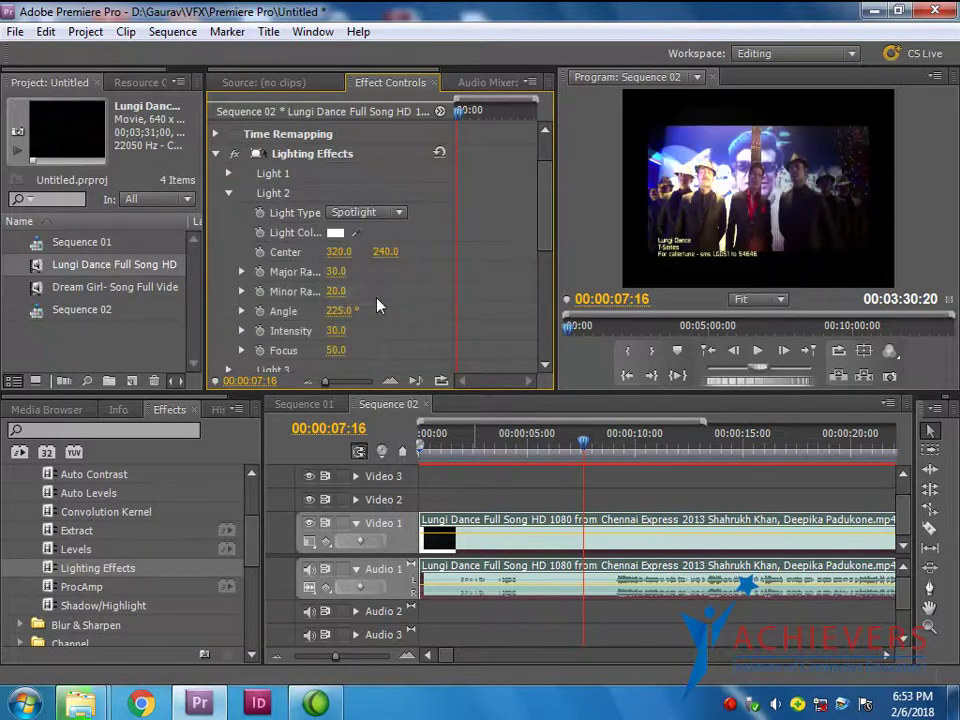
click(366, 212)
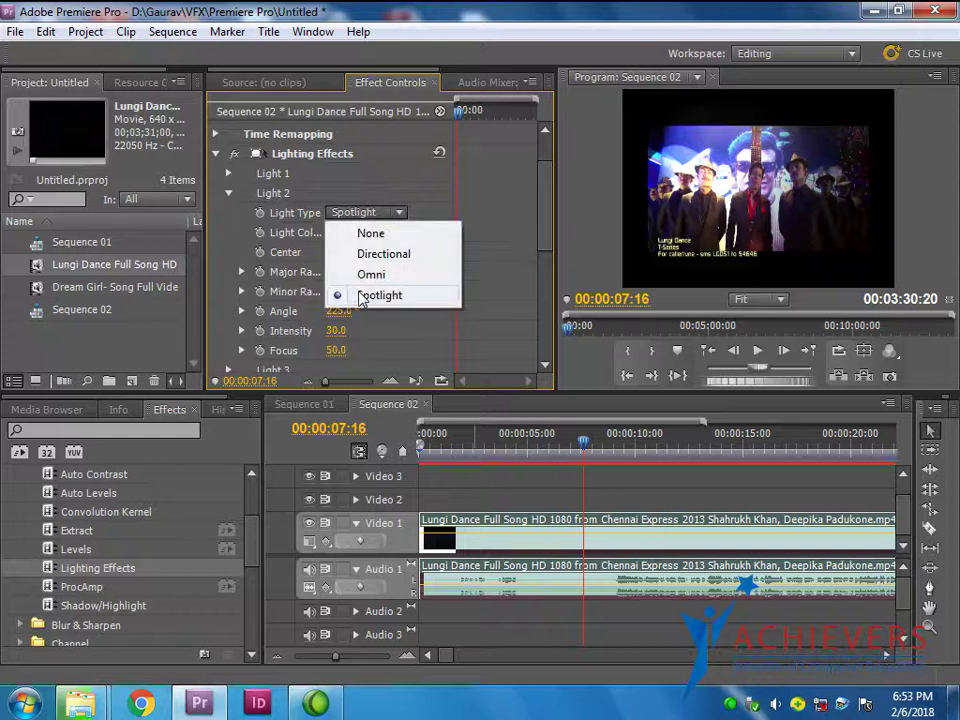
click(361, 296)
Place Light 2 at 589, 428 with angle 262°, intensity 36 and focus 100
mouse_move(336, 271)
mouse_down()
mouse_move(316, 291)
mouse_move(326, 271)
mouse_move(345, 291)
mouse_move(521, 252)
mouse_up()
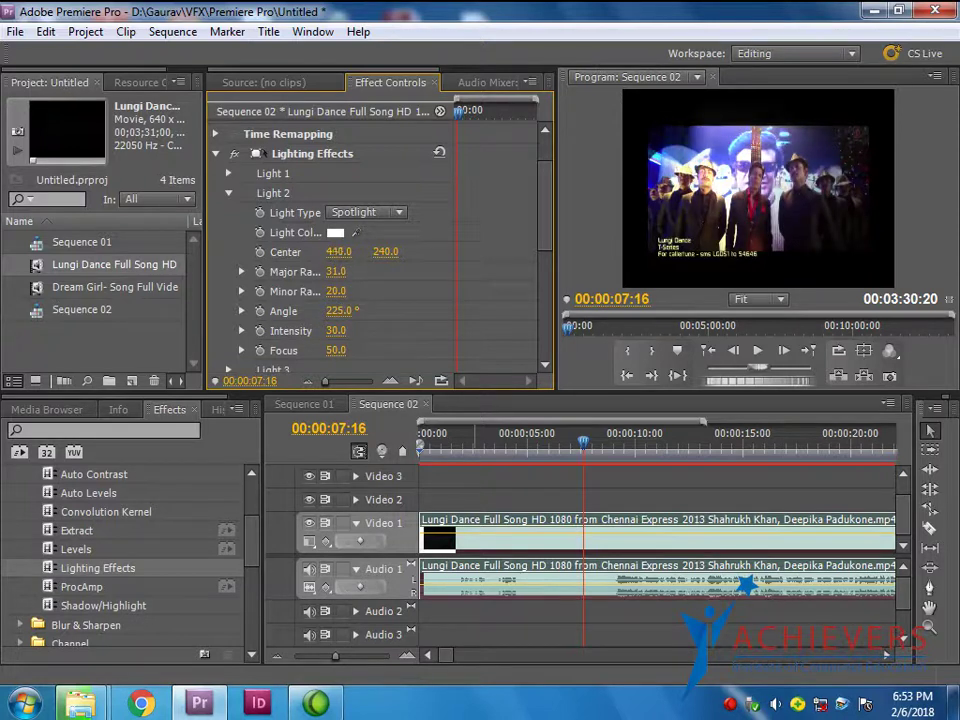
drag(339, 252, 570, 252)
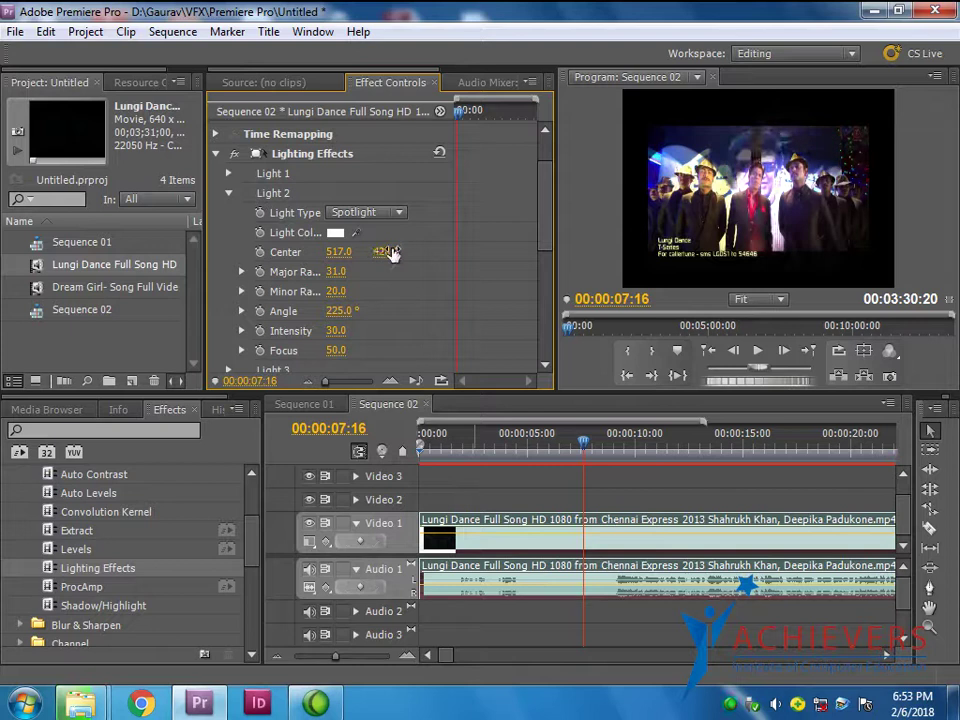
drag(339, 252, 403, 252)
drag(339, 252, 347, 252)
mouse_move(339, 311)
mouse_down()
mouse_move(389, 311)
mouse_move(318, 311)
mouse_move(343, 311)
mouse_up()
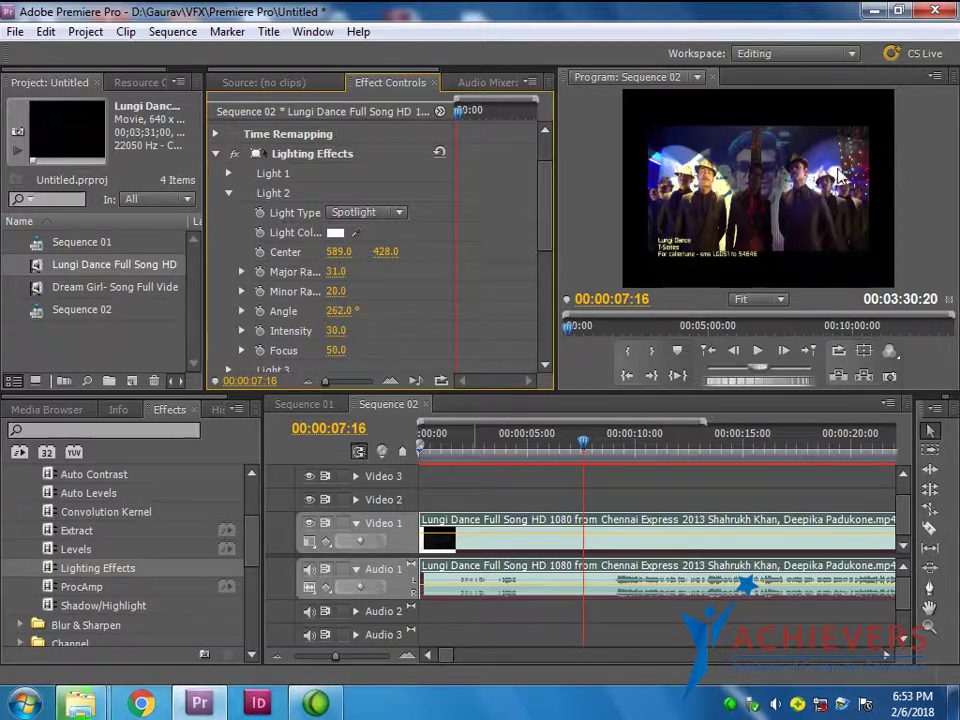
drag(336, 350, 380, 350)
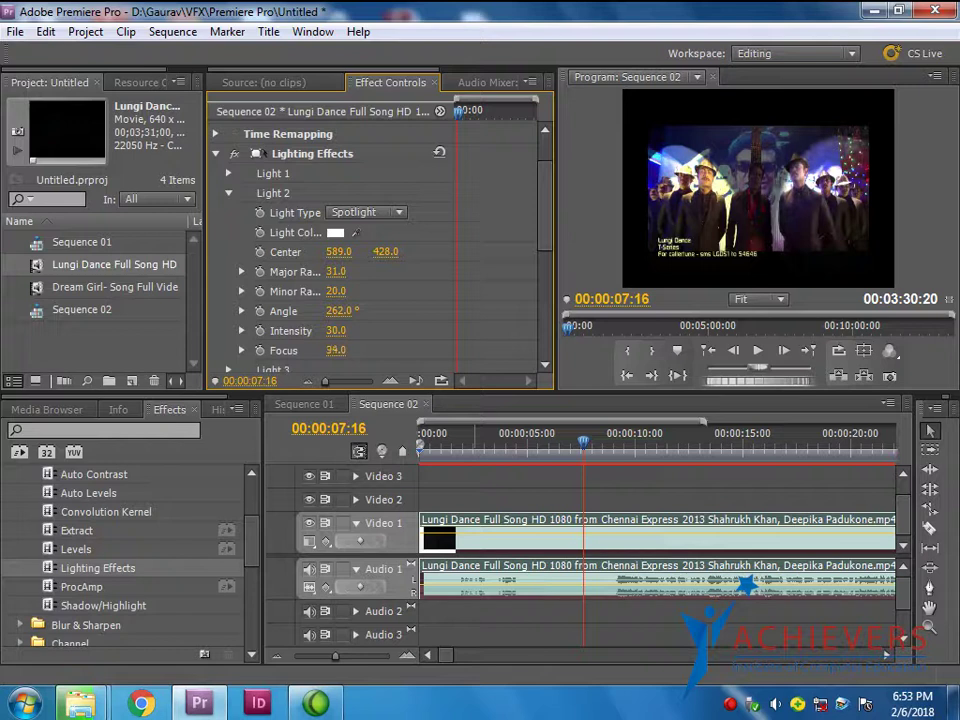
drag(336, 271, 338, 271)
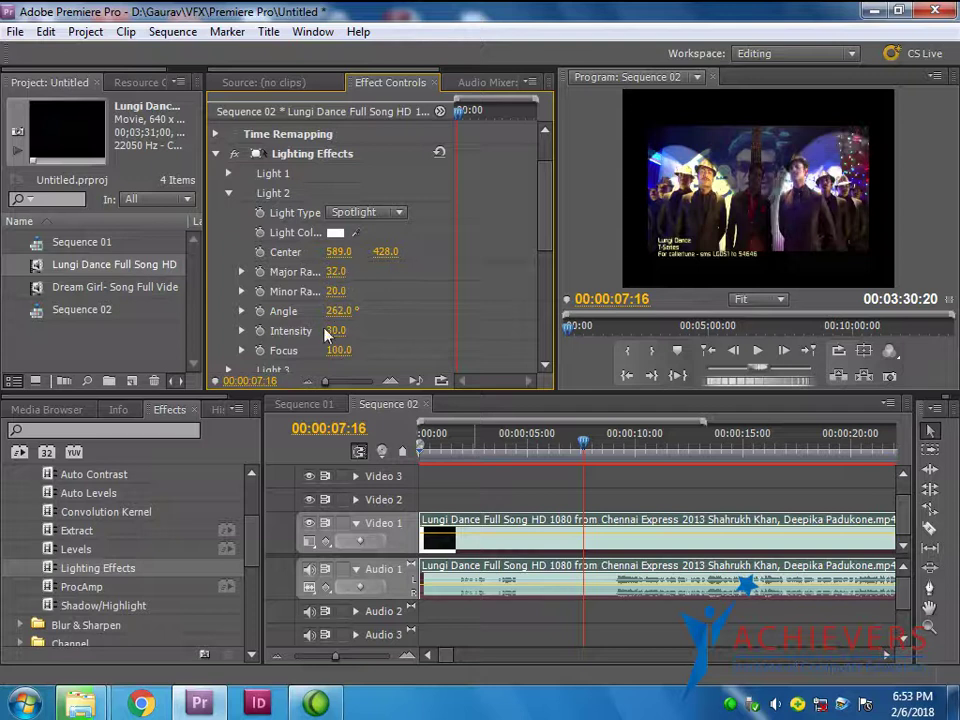
drag(335, 340, 341, 340)
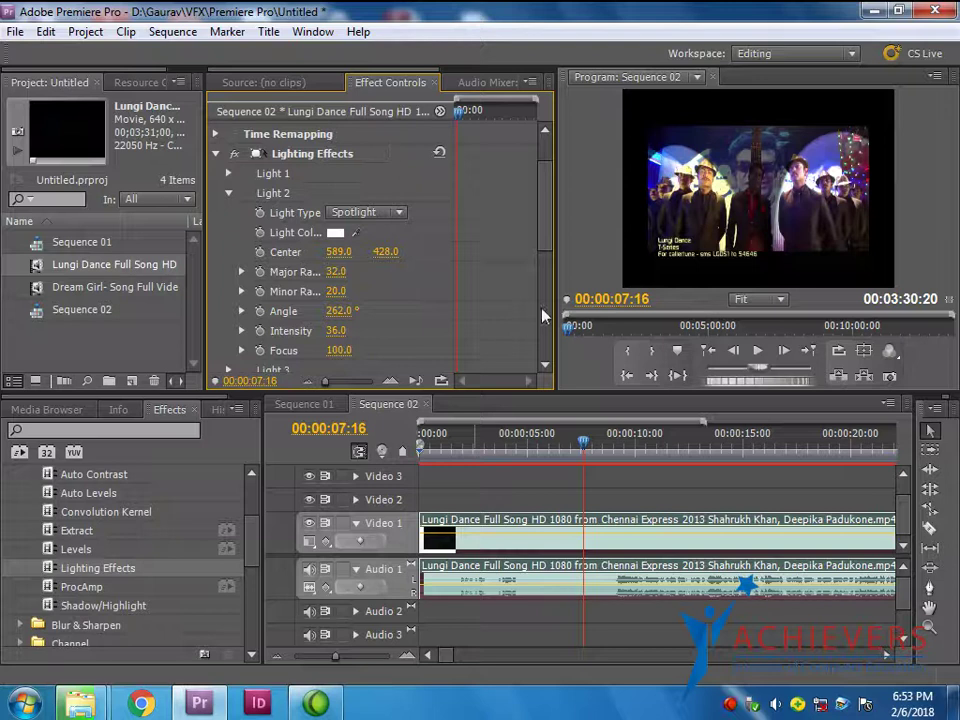
Play the lit clip from the start, delete Lighting Effects, and apply ProcAmp to Video 1
drag(583, 447, 383, 462)
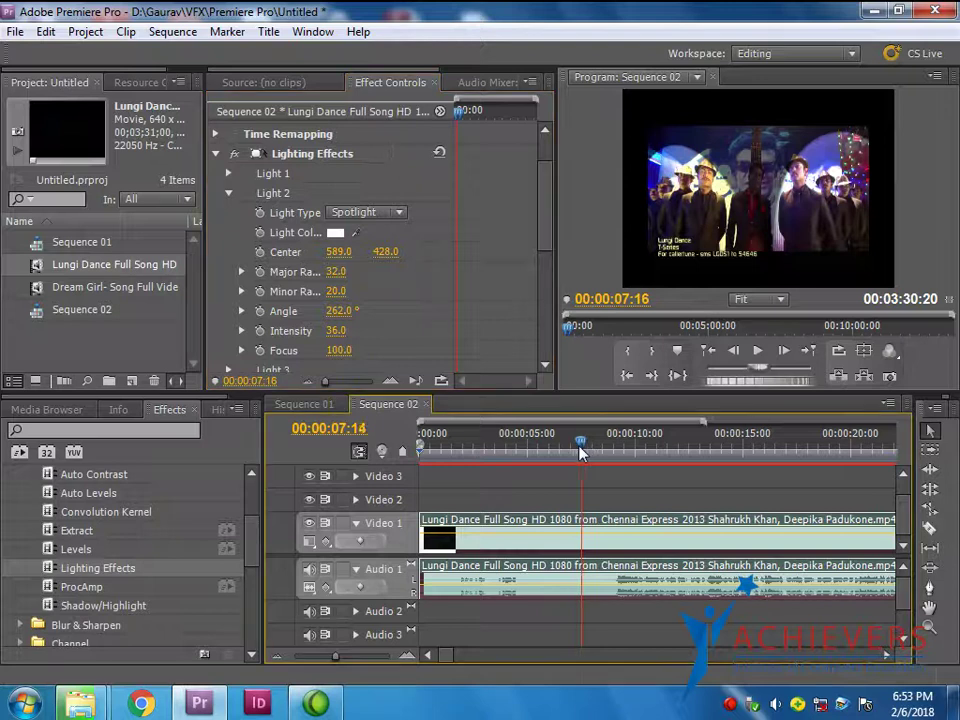
click(757, 350)
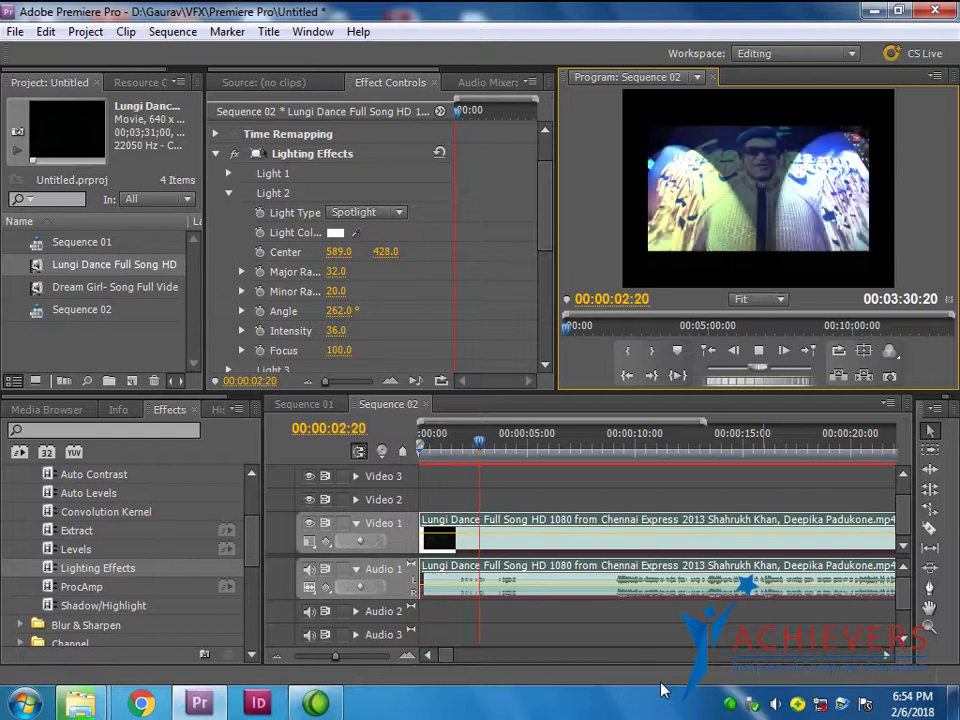
click(757, 350)
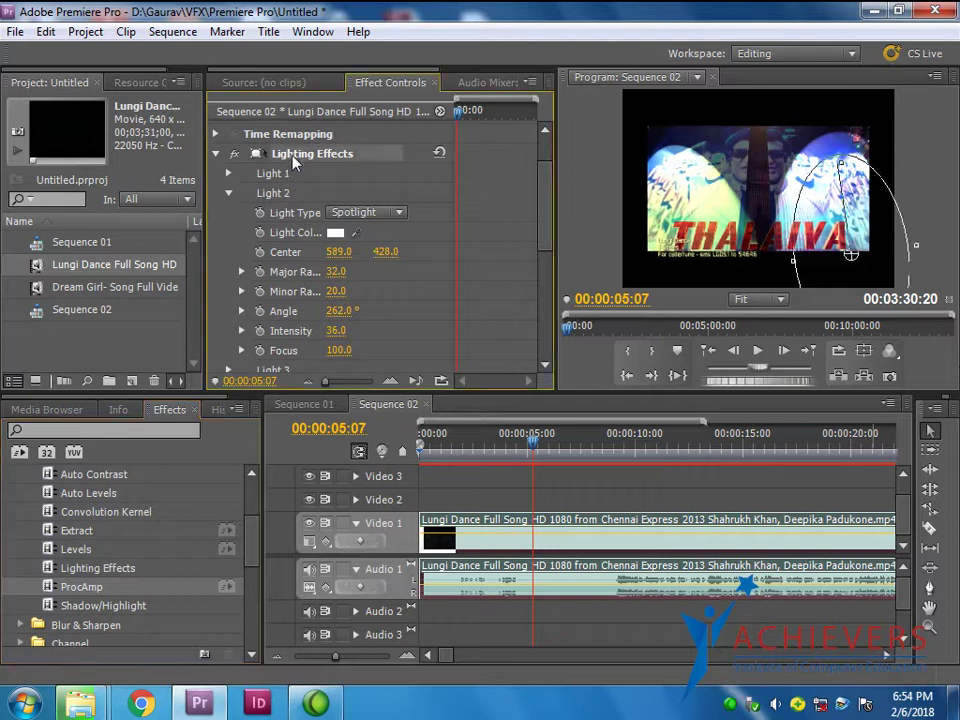
key(Delete)
drag(78, 590, 456, 540)
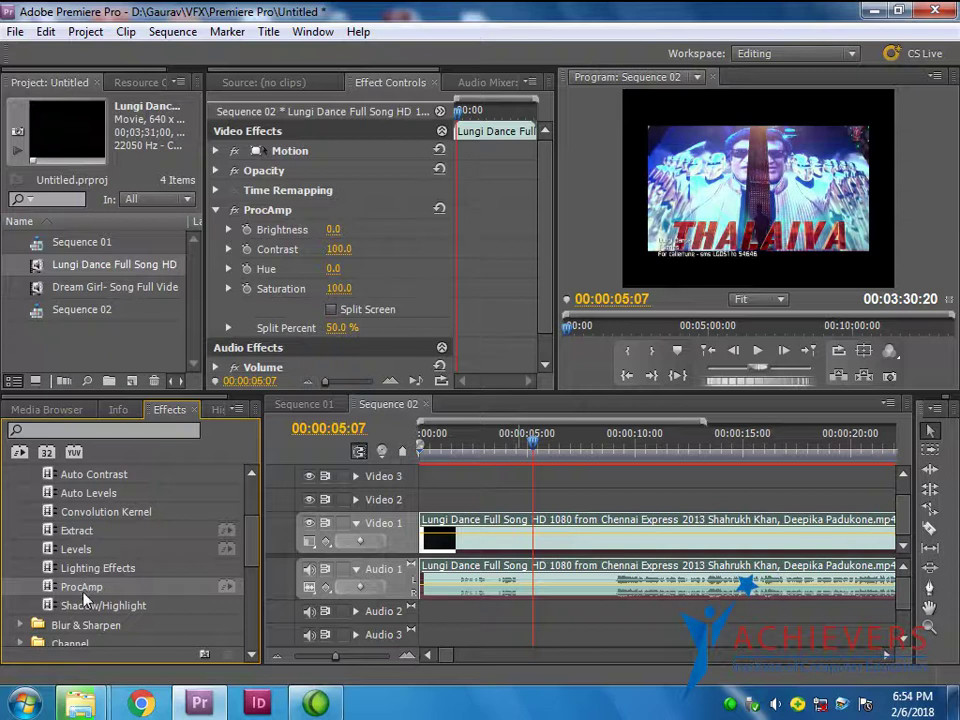
Set ProcAmp Brightness to 7, Contrast to 116 and Hue to -66°
click(338, 249)
mouse_move(333, 229)
mouse_down()
mouse_move(366, 229)
mouse_move(340, 229)
mouse_up()
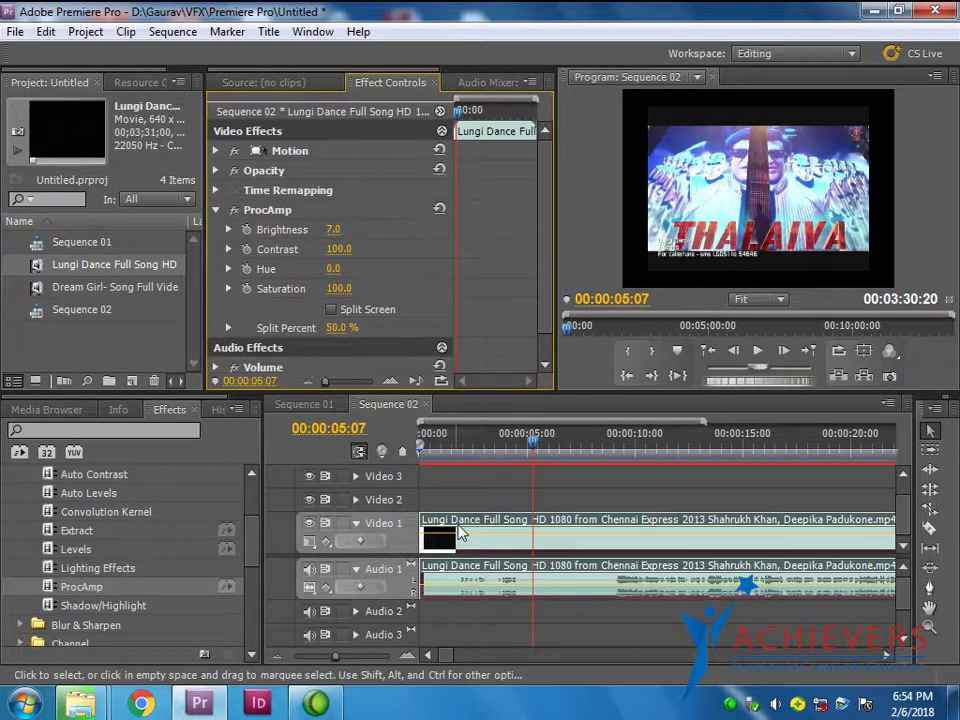
mouse_move(340, 249)
mouse_down()
mouse_move(365, 249)
mouse_move(322, 249)
mouse_move(358, 249)
mouse_move(339, 268)
mouse_move(379, 268)
mouse_up()
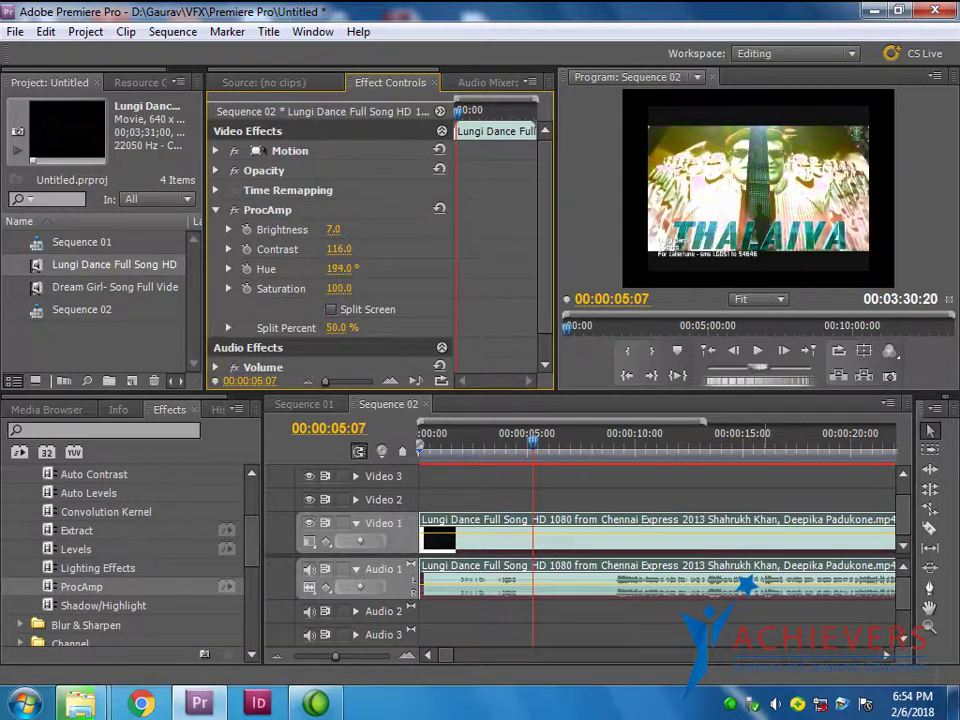
drag(379, 268, 386, 268)
drag(422, 447, 590, 452)
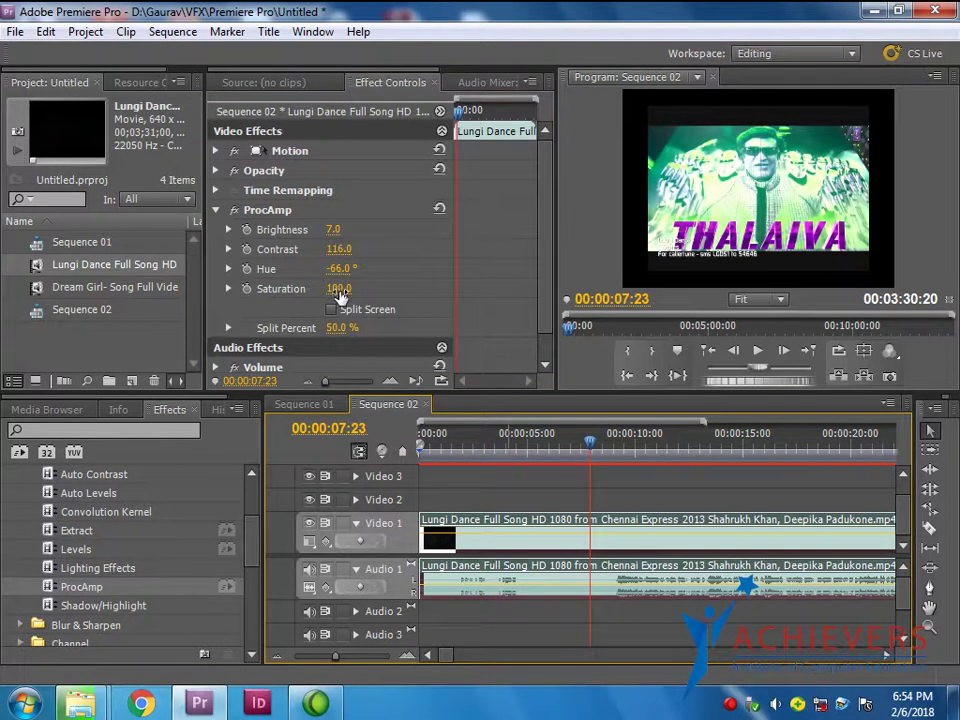
Lower and raise ProcAmp saturation while previewing frames, then enter saturation 100
drag(340, 289, 300, 289)
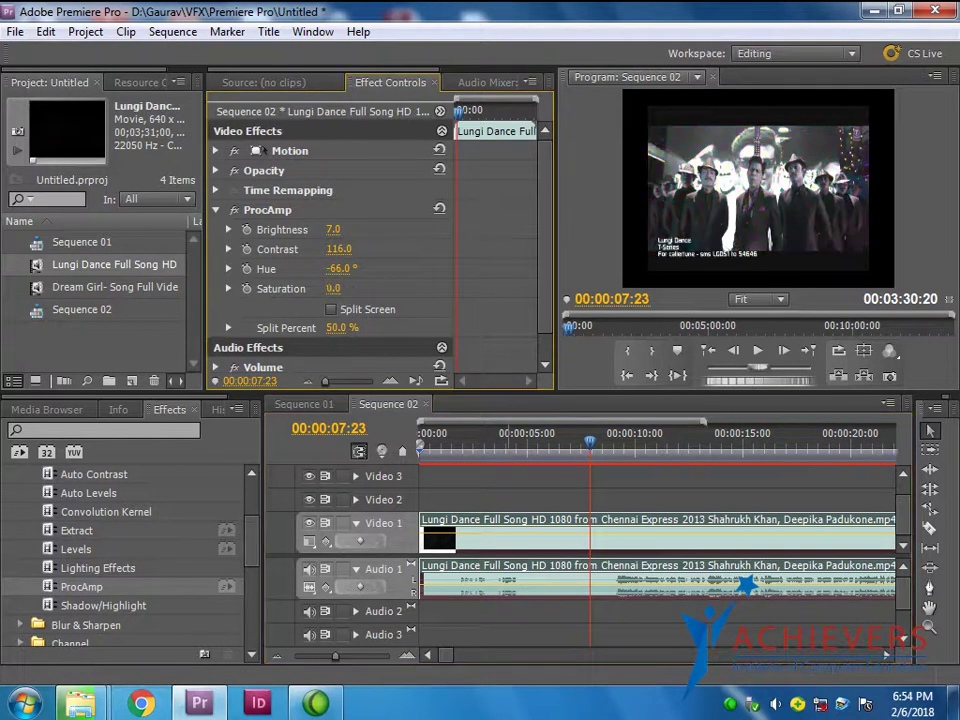
drag(594, 443, 505, 454)
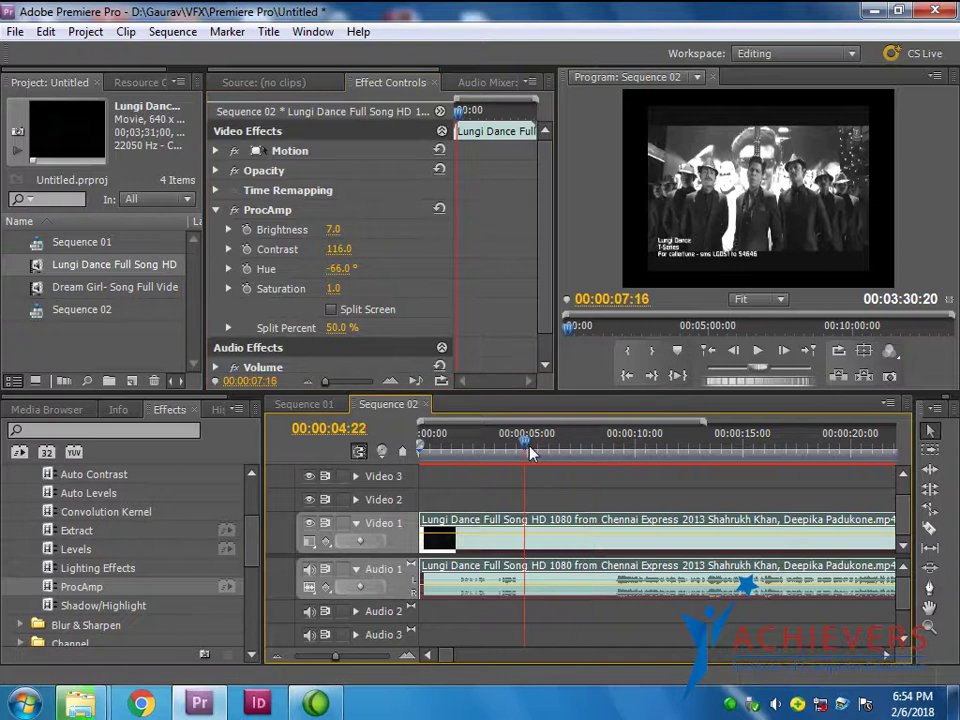
click(758, 352)
drag(333, 289, 430, 288)
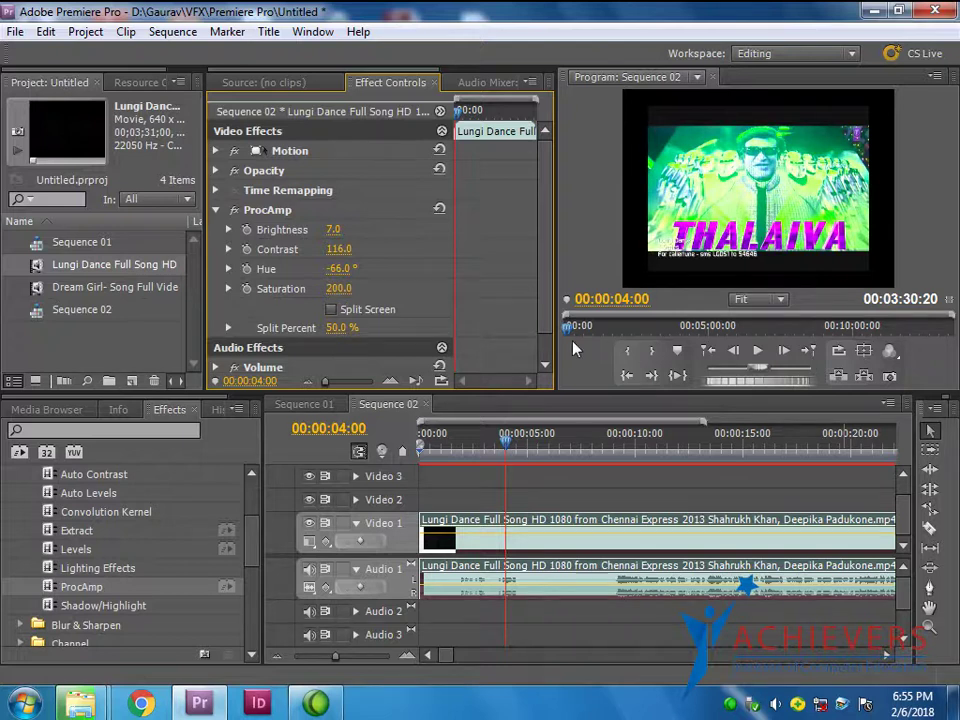
drag(465, 440, 619, 440)
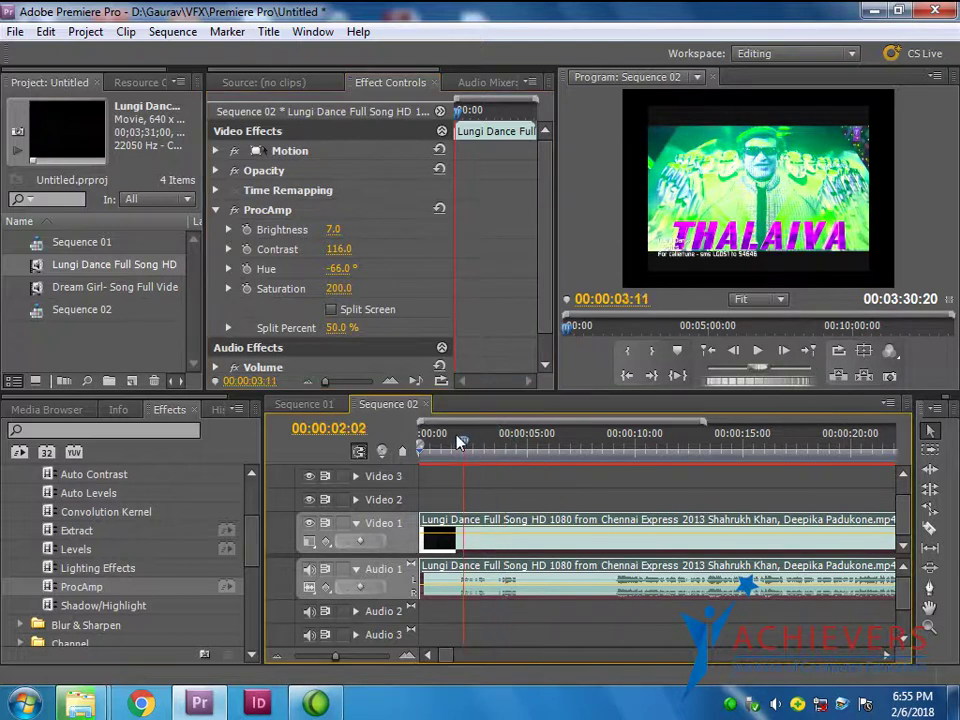
click(363, 288)
text(100)
key(Return)
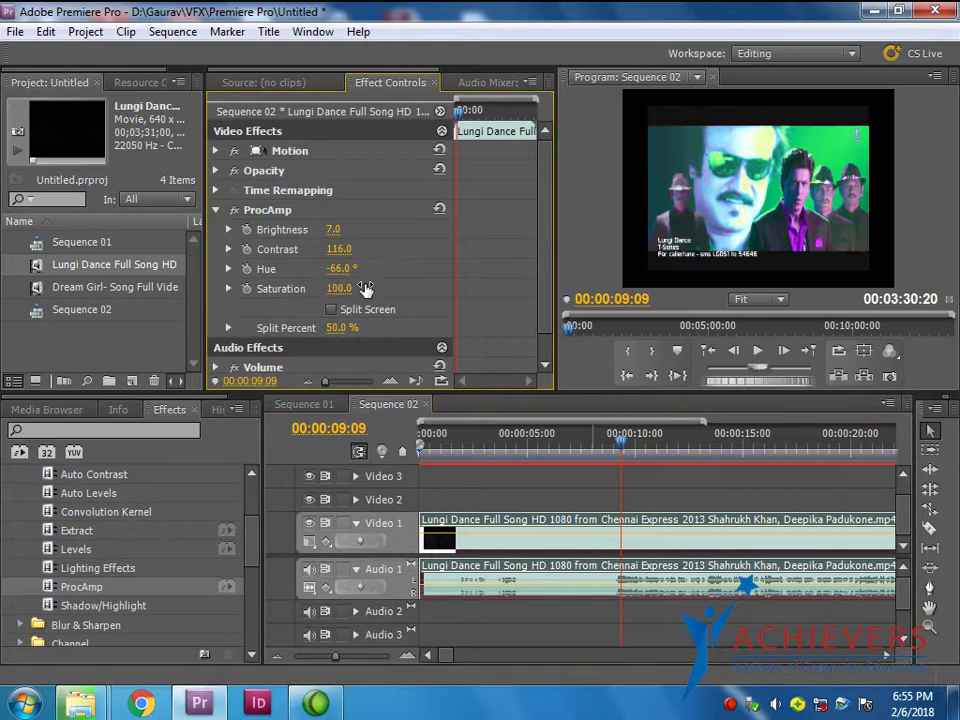
drag(621, 447, 560, 455)
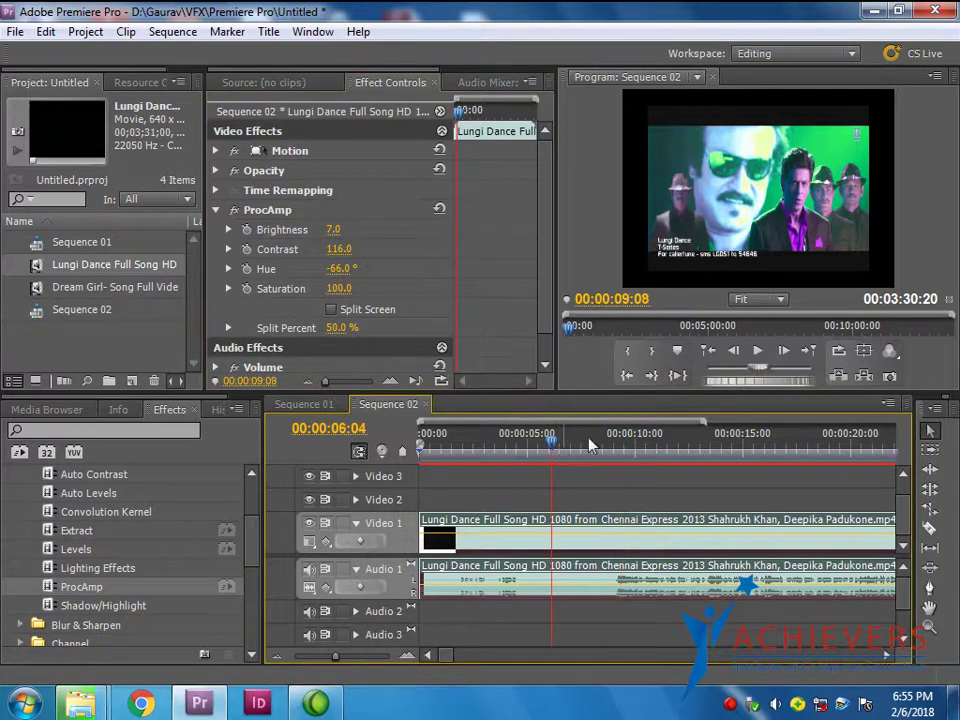
Try saturation 50, return it to 100, and turn on Split Screen
click(342, 288)
text(50)
key(Return)
click(343, 288)
text(10)
key(Return)
click(333, 310)
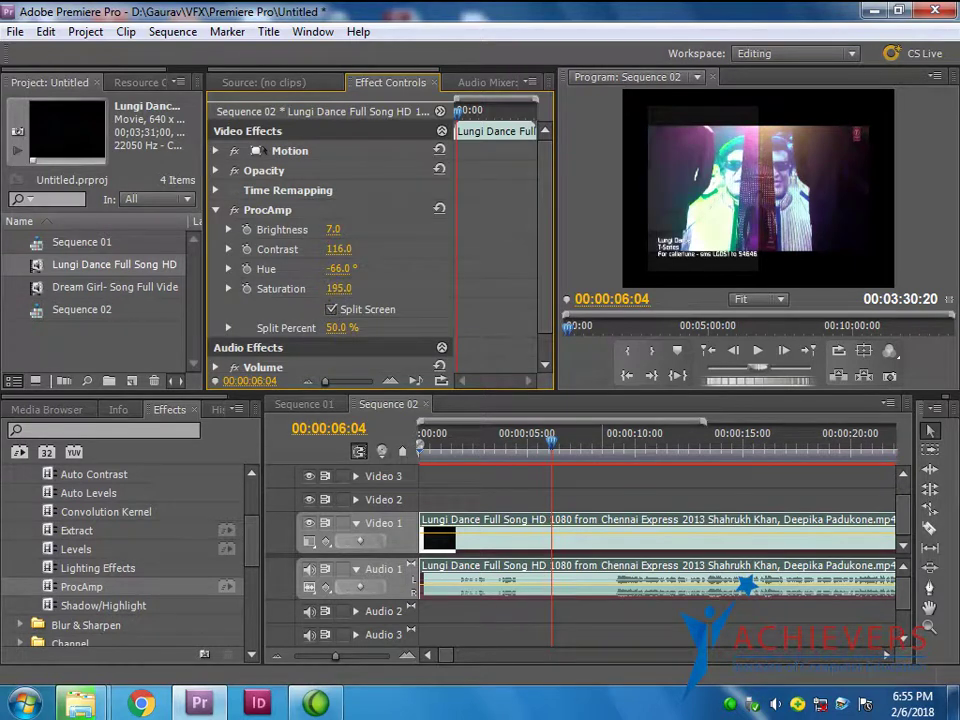
Set ProcAmp's split to 50%, then delete ProcAmp and apply Shadow/Highlight to the Lungi Dance clip
mouse_move(553, 440)
mouse_down()
mouse_move(571, 447)
mouse_move(444, 447)
mouse_up()
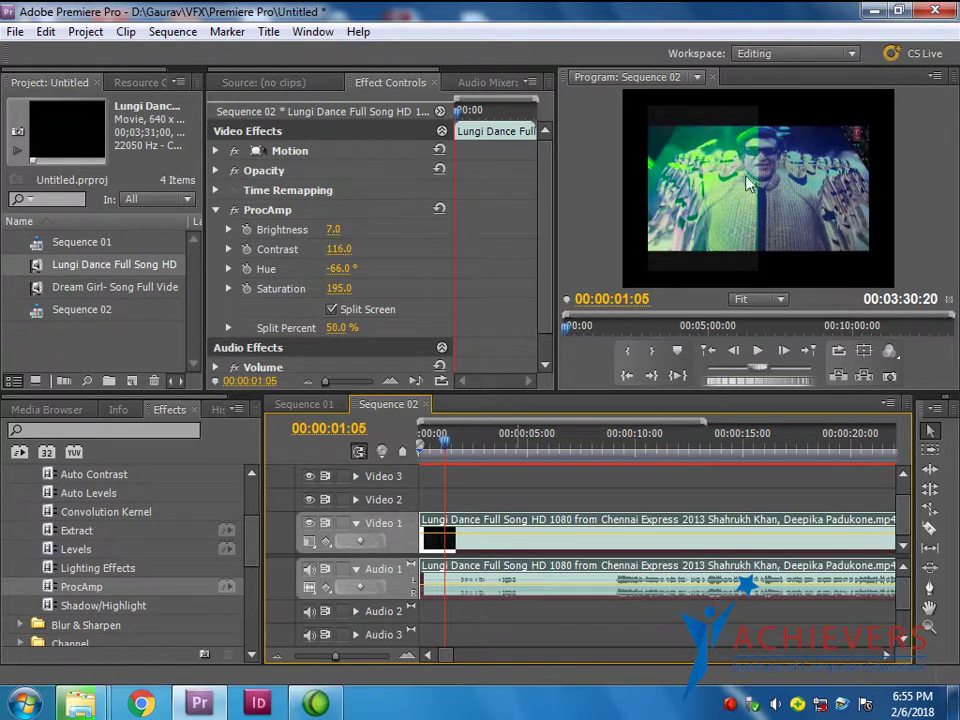
mouse_move(341, 327)
mouse_down()
mouse_move(362, 327)
mouse_move(328, 327)
mouse_move(391, 333)
mouse_up()
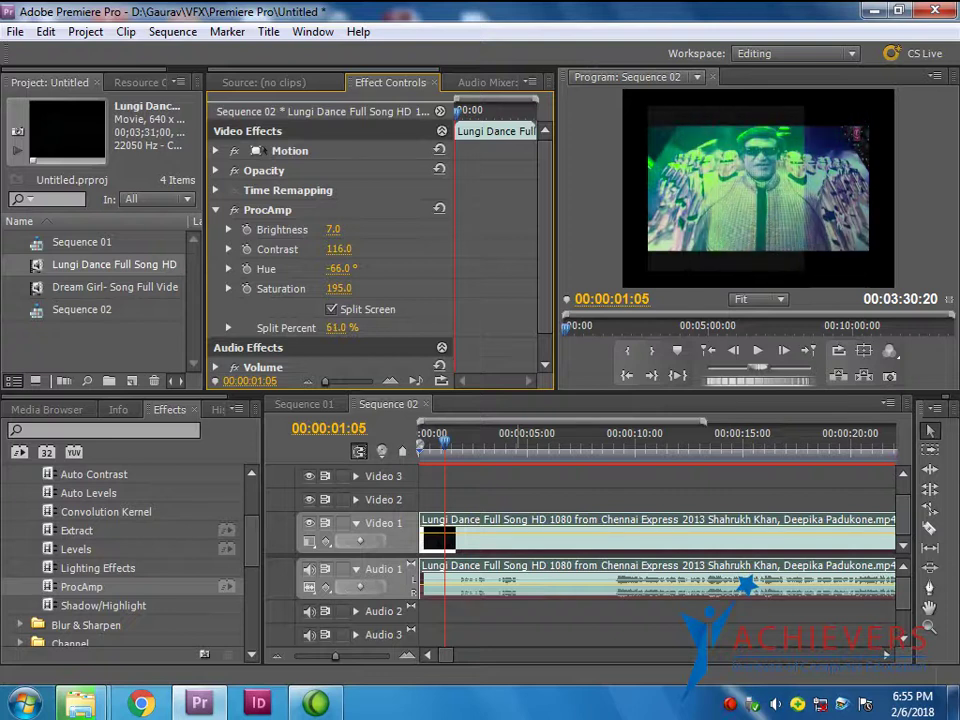
click(340, 328)
text(50)
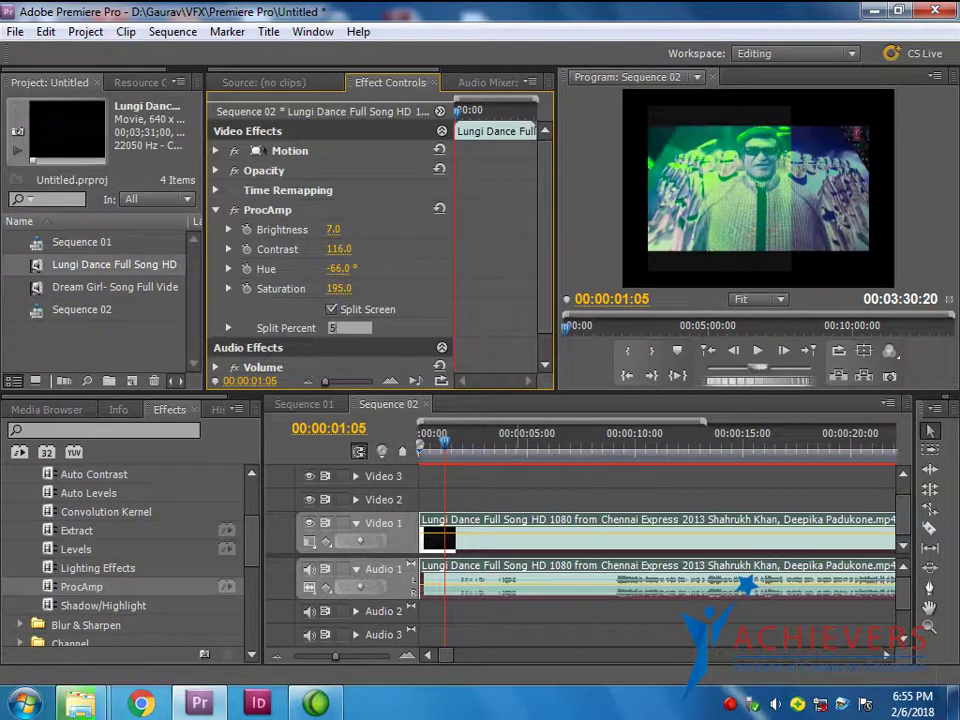
key(Return)
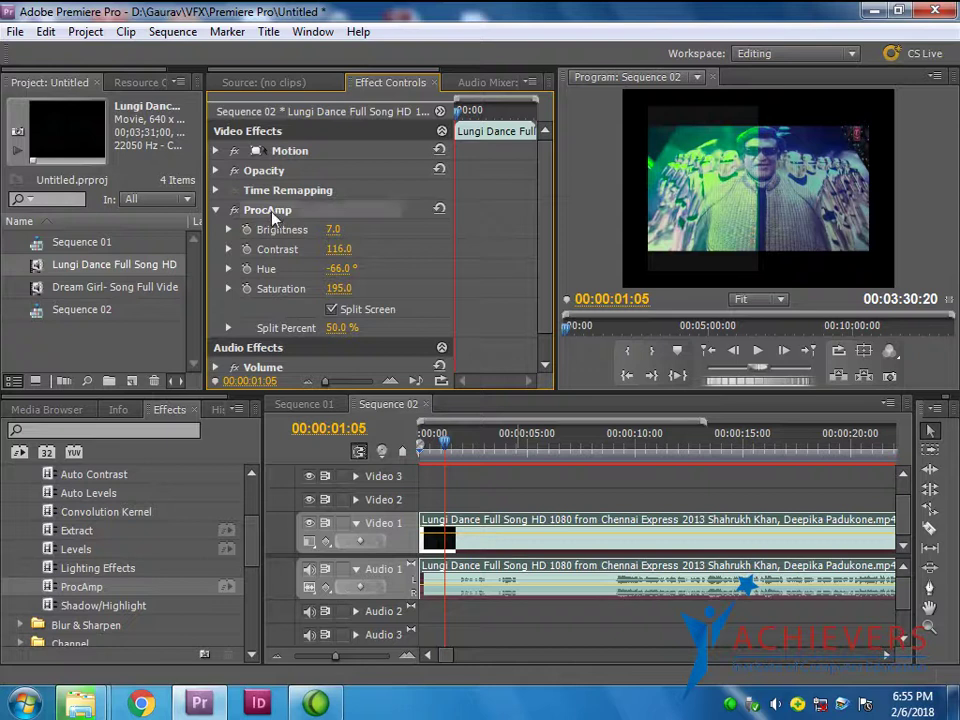
key(Delete)
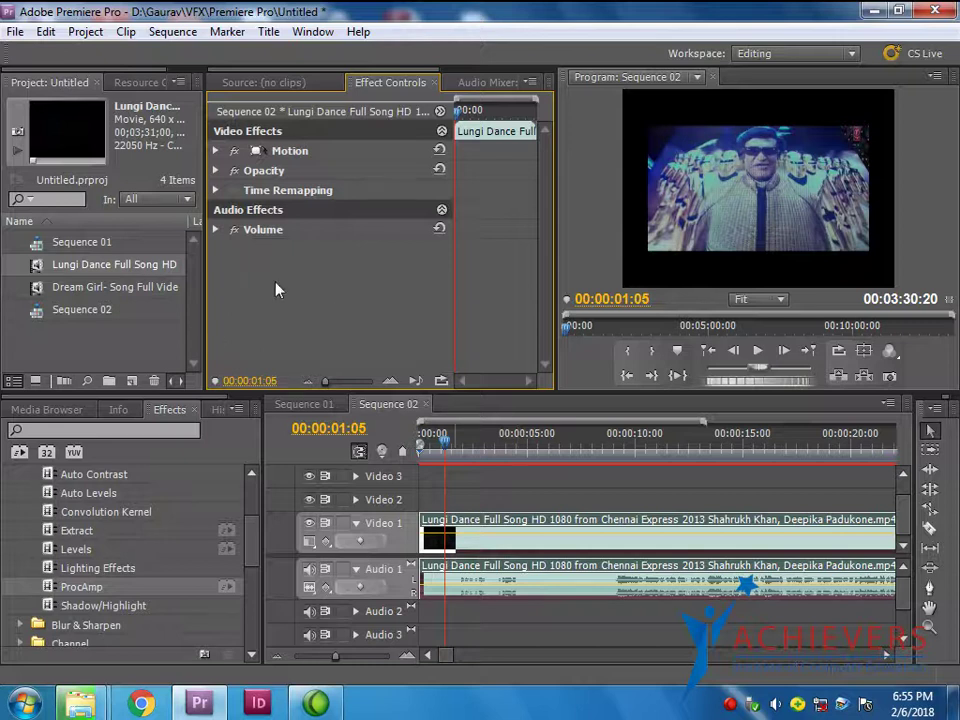
drag(86, 605, 456, 541)
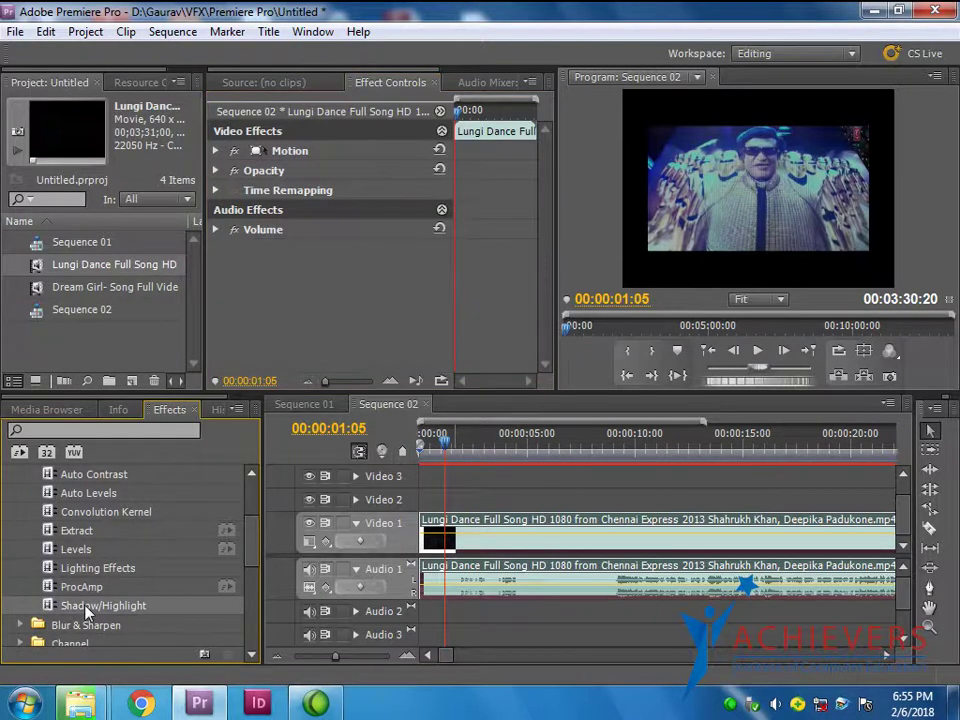
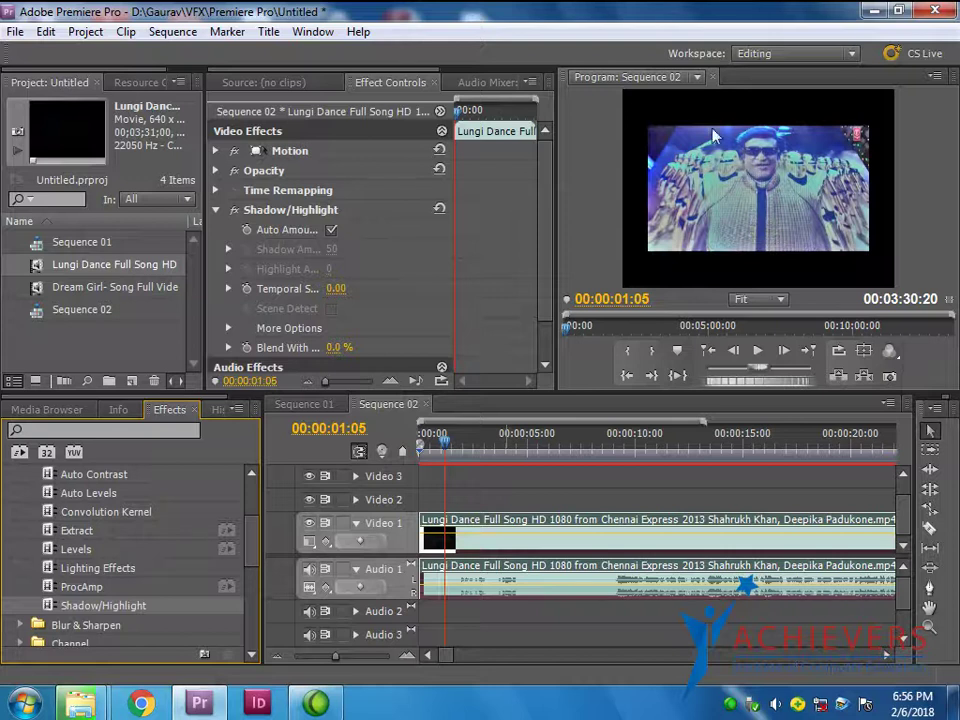
Raise the Shadow/Highlight Temporal Smoothing to 3.40
drag(323, 282, 283, 210)
scroll(313, 259, down, 2)
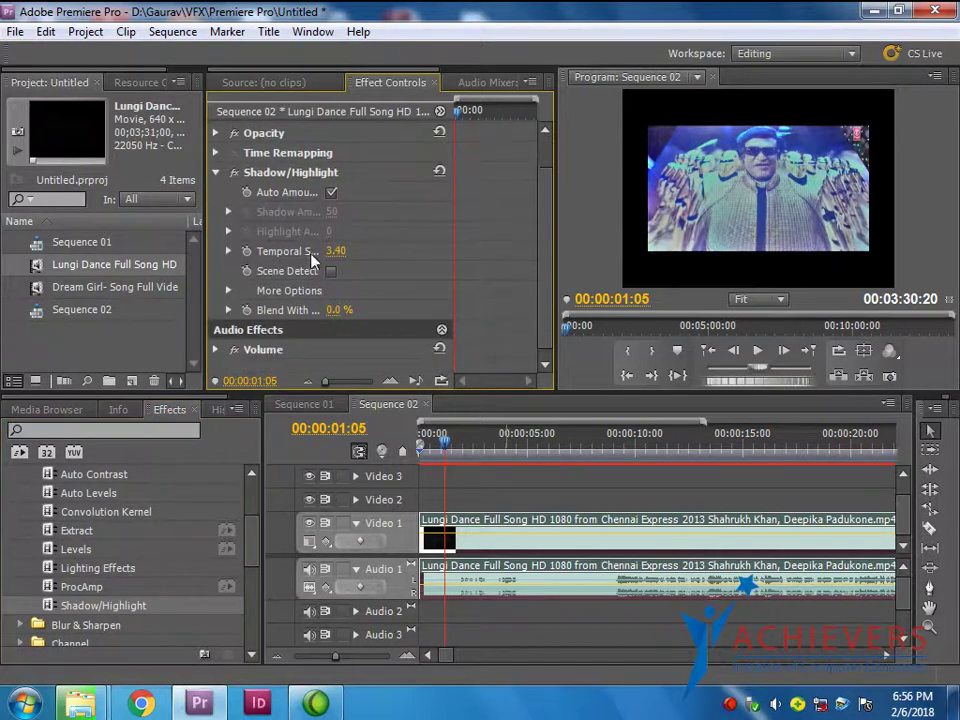
scroll(310, 332, up, 1)
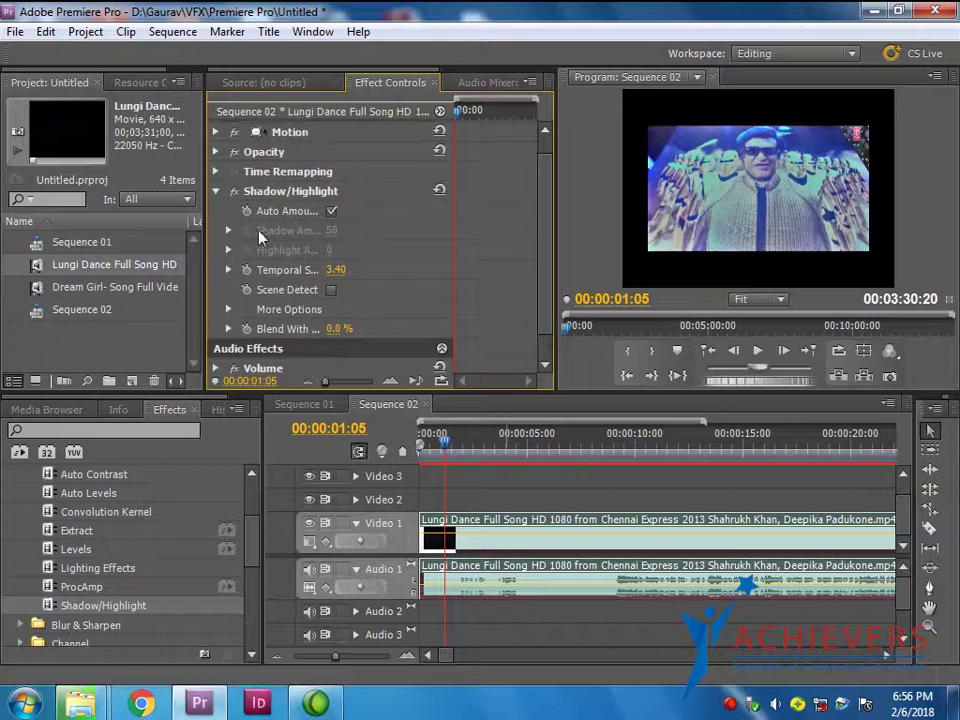
Turn off Auto Amounts, set Shadow Amount to 1, and set Highlight Amount to 100
click(332, 212)
click(332, 212)
click(332, 212)
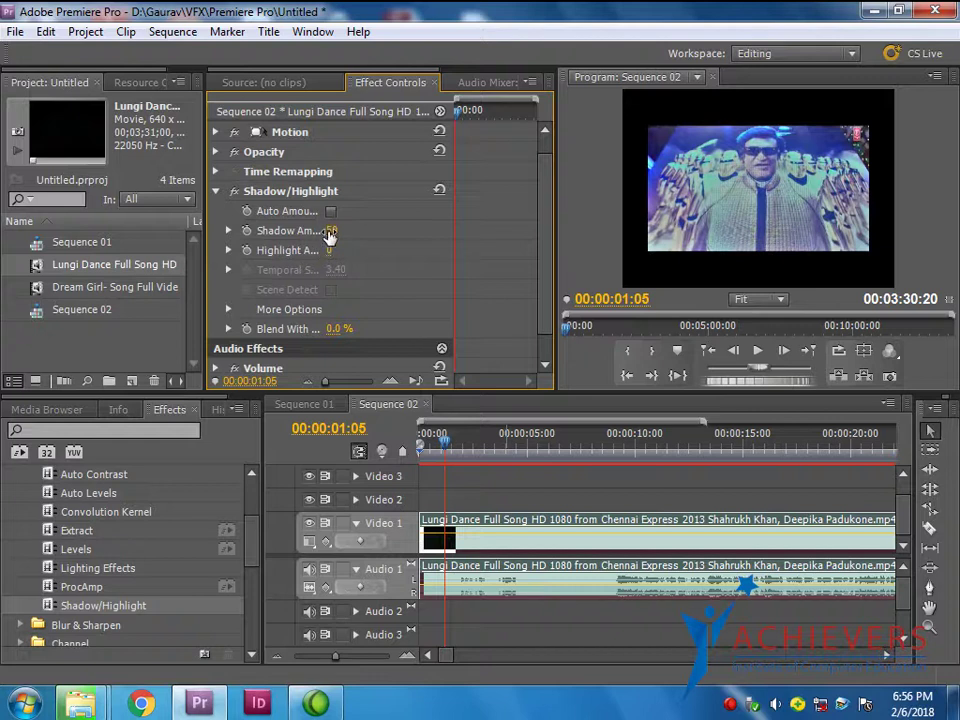
mouse_move(332, 230)
mouse_down()
mouse_move(345, 230)
mouse_move(349, 267)
mouse_up()
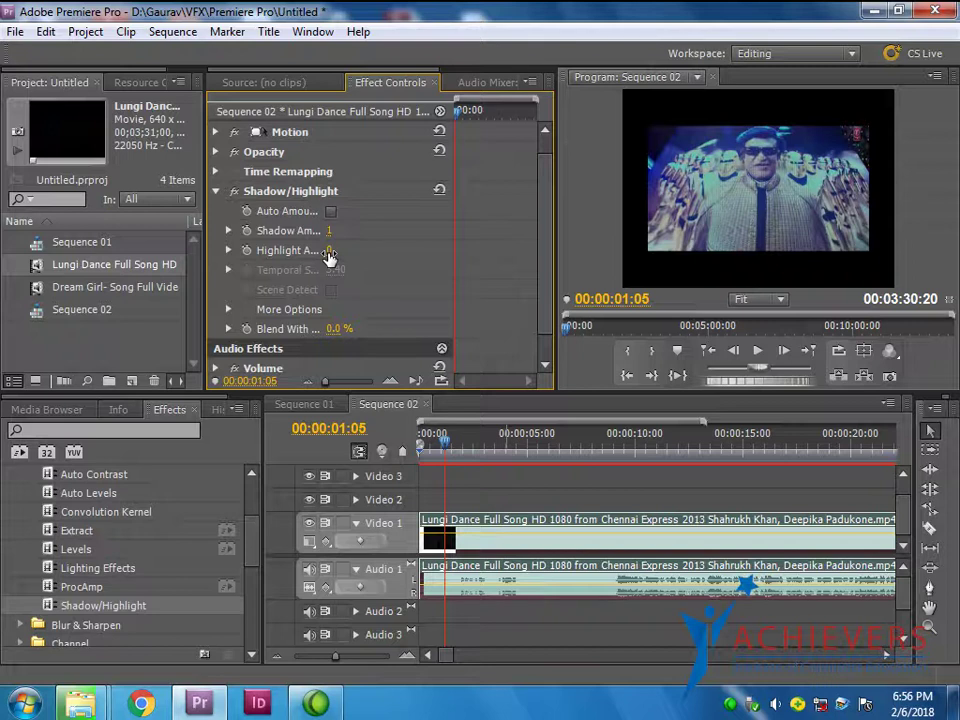
drag(330, 250, 420, 250)
drag(349, 250, 260, 250)
drag(330, 250, 420, 250)
drag(330, 250, 358, 252)
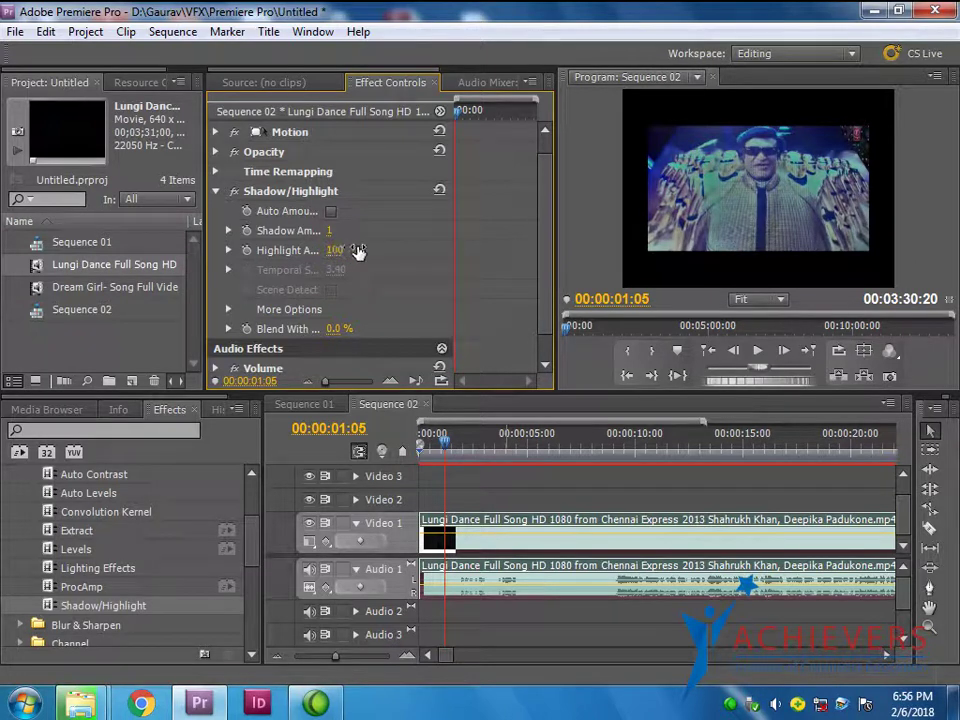
scroll(312, 235, up, 1)
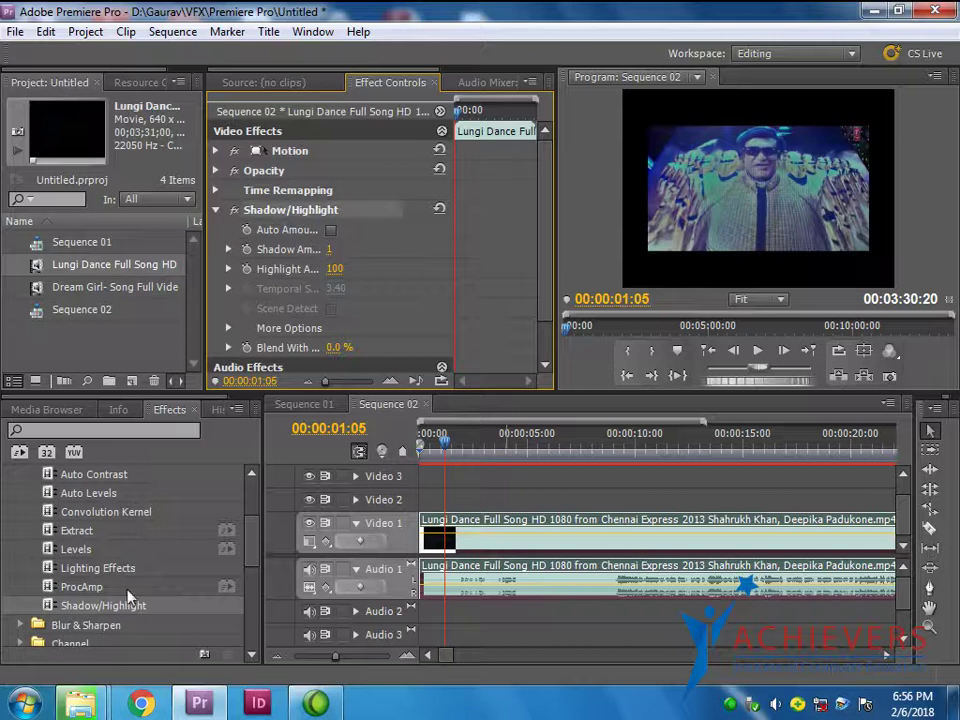
Delete Shadow/Highlight, then razor the Lungi Dance video and audio at 00:00:06:22
key(Delete)
mouse_move(426, 445)
mouse_down()
mouse_move(411, 453)
mouse_move(589, 482)
mouse_up()
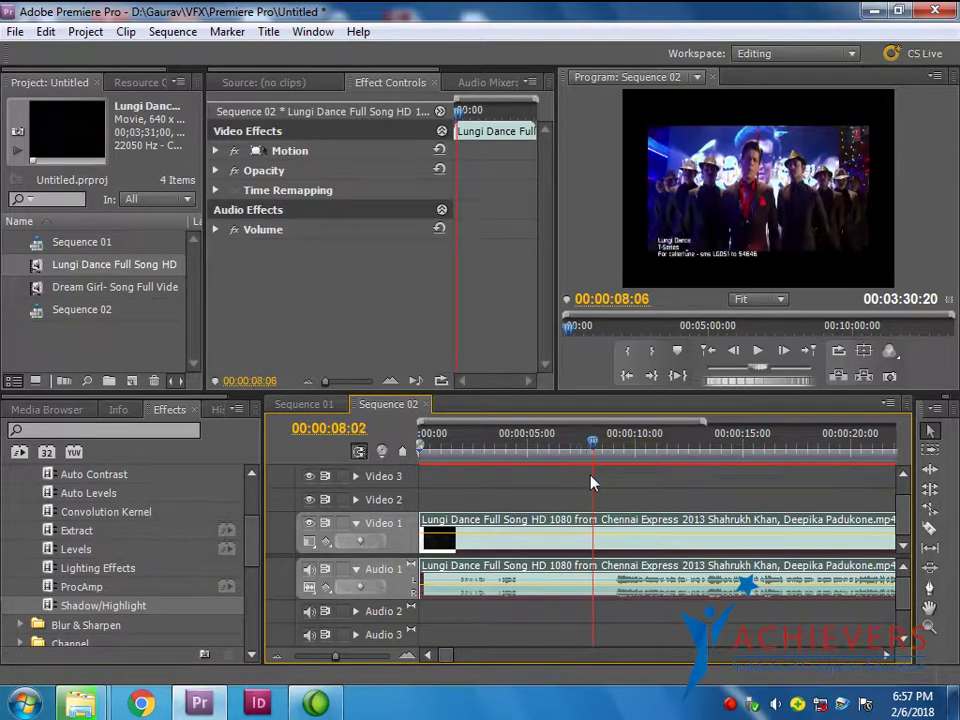
drag(589, 482, 567, 481)
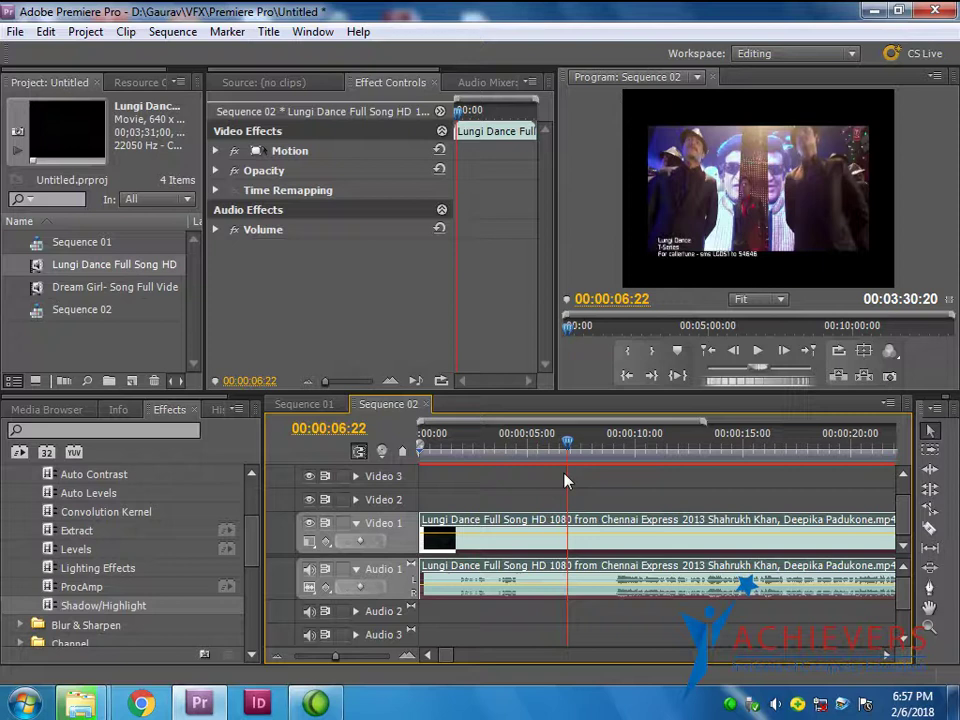
click(401, 657)
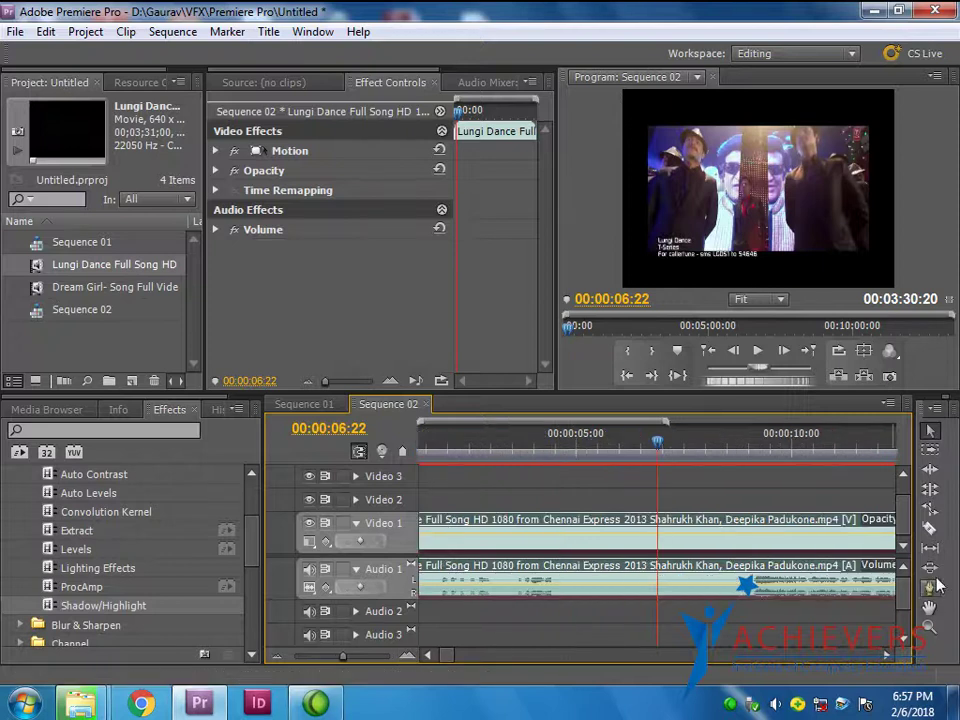
click(932, 529)
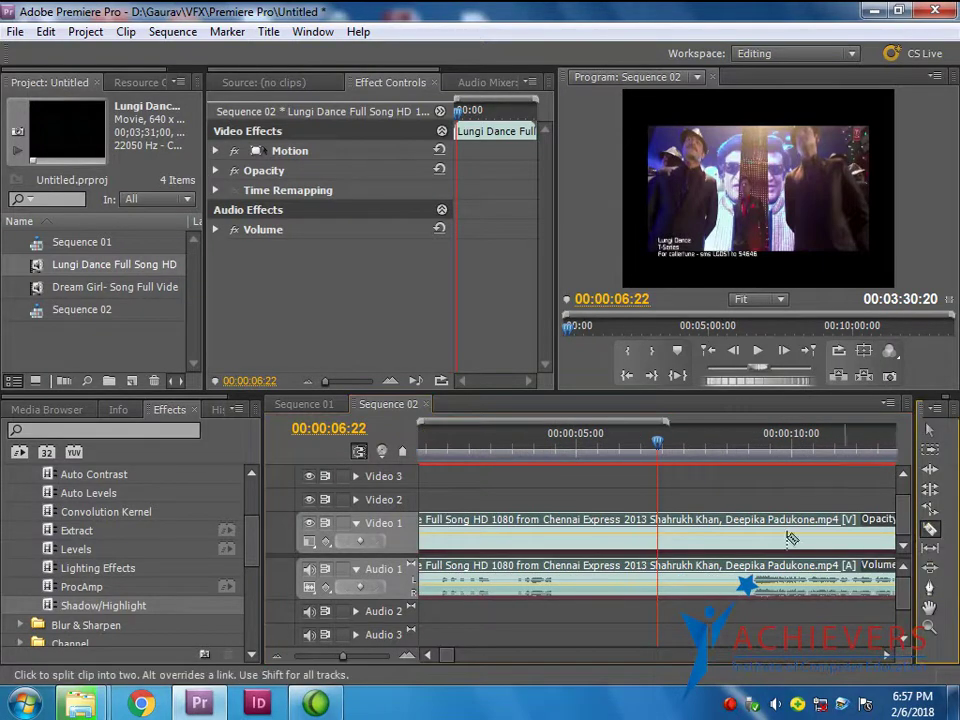
click(659, 525)
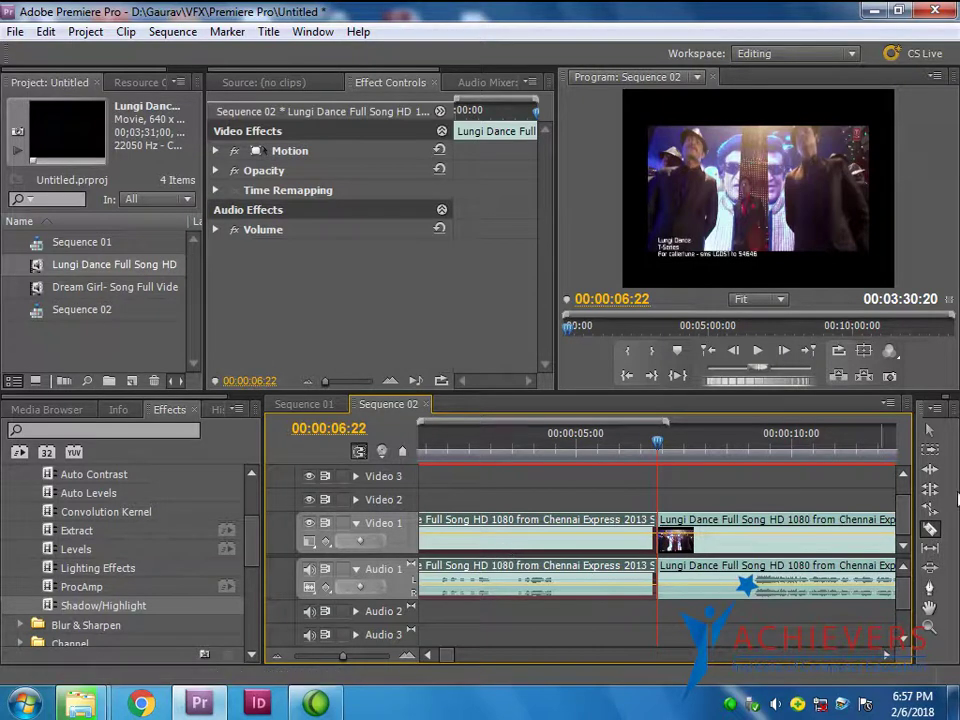
click(930, 432)
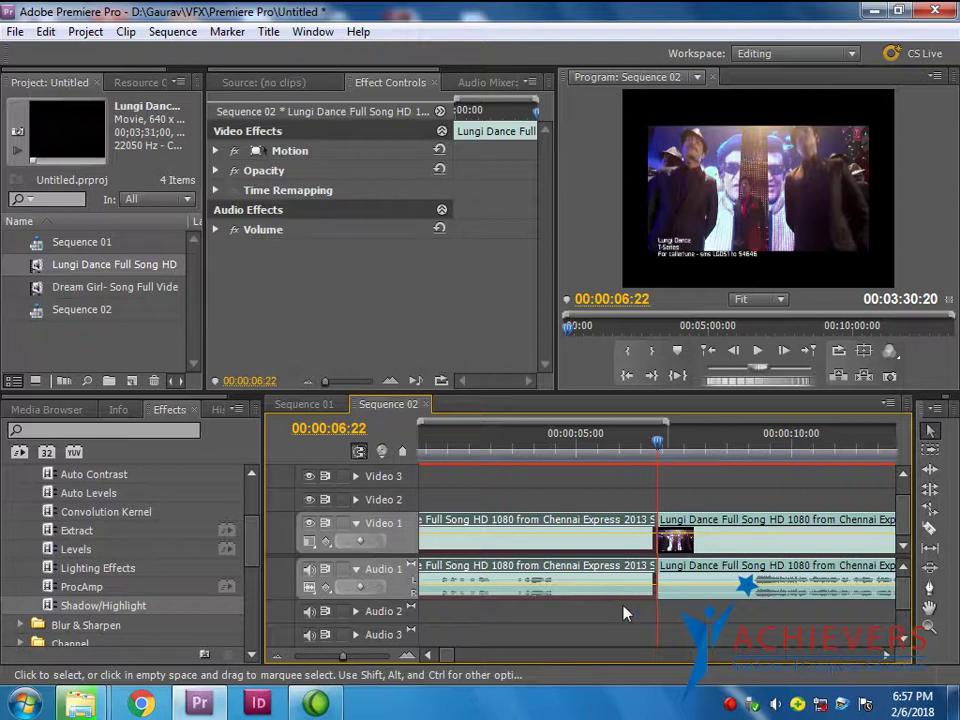
Unlink both Lungi Dance pieces and delete their audio clips
click(765, 595)
right_click(765, 595)
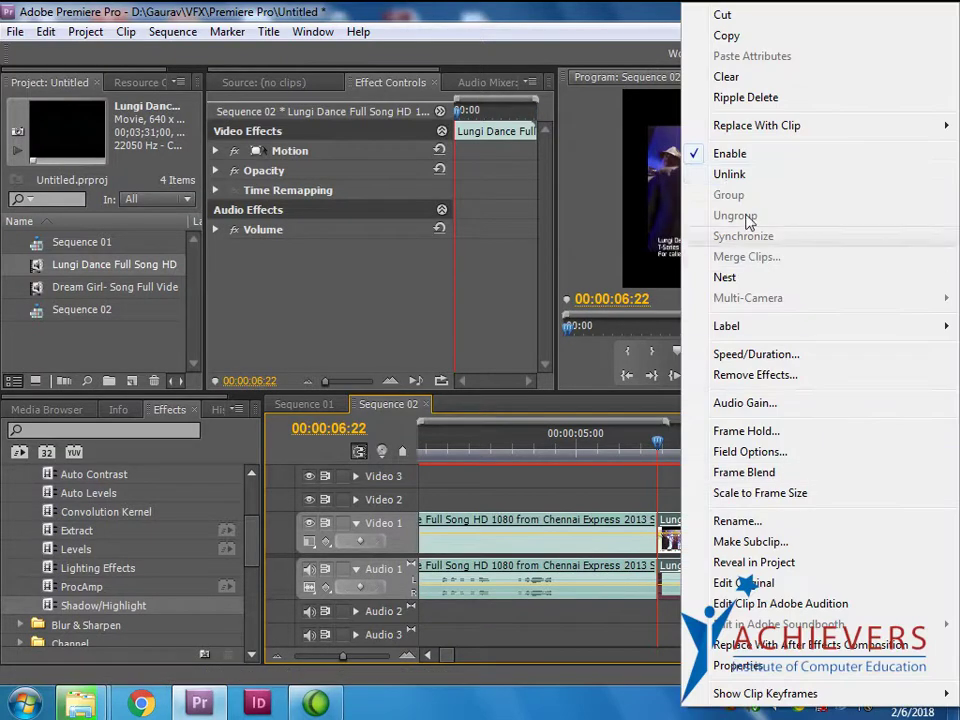
click(740, 174)
click(708, 572)
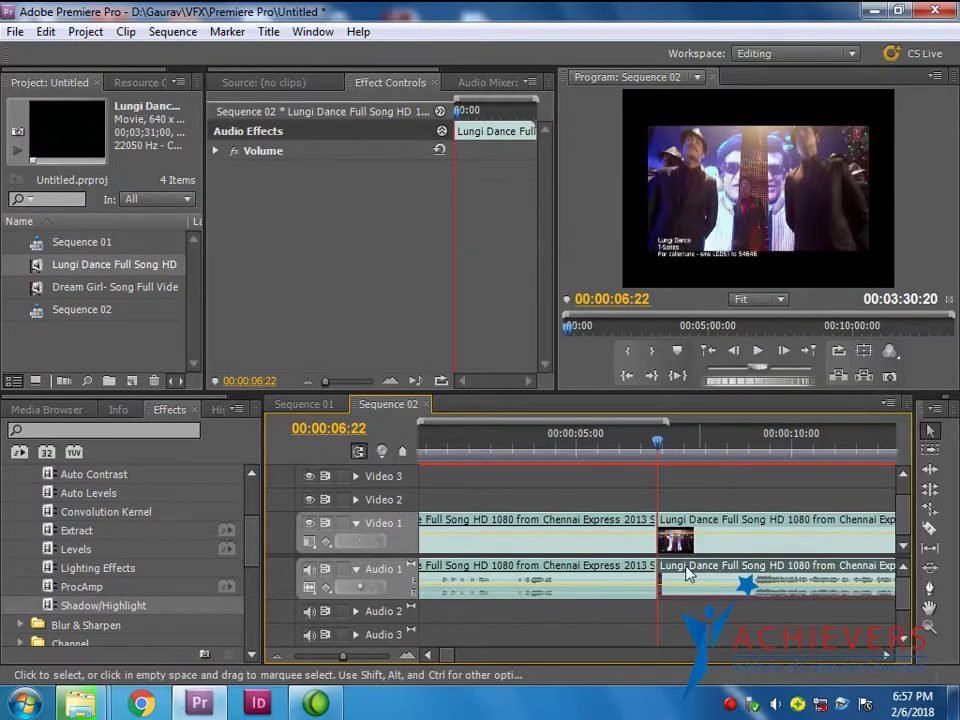
key(Delete)
right_click(617, 587)
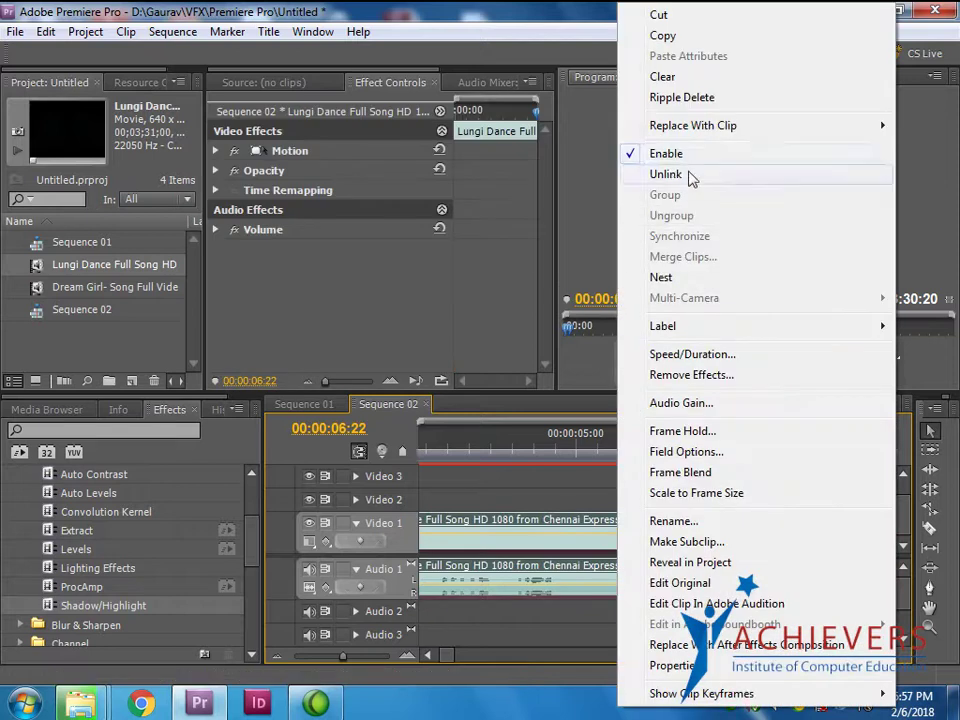
click(690, 177)
click(603, 594)
key(Delete)
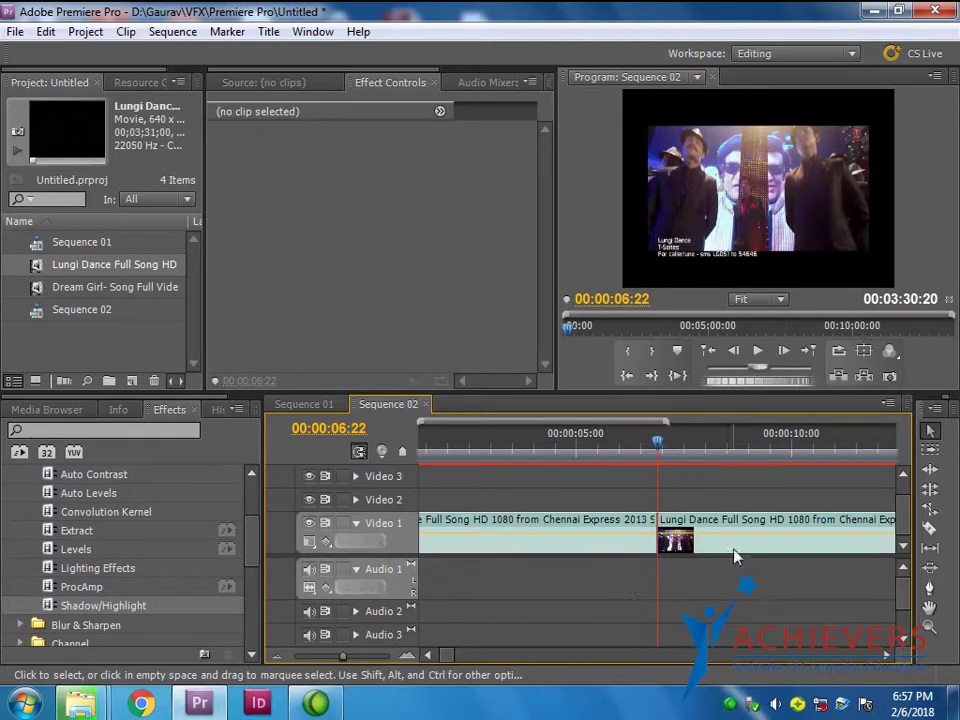
Split the right-hand video piece at 00:00:08:06 with the Razor tool
click(677, 540)
drag(660, 450, 719, 468)
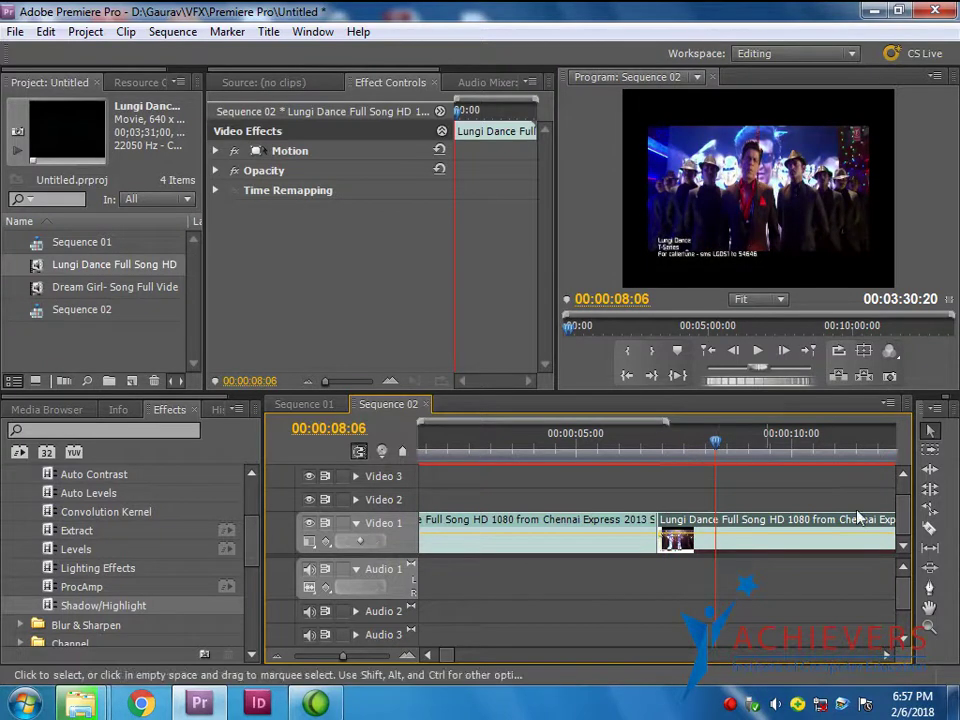
key(c)
click(716, 531)
click(930, 430)
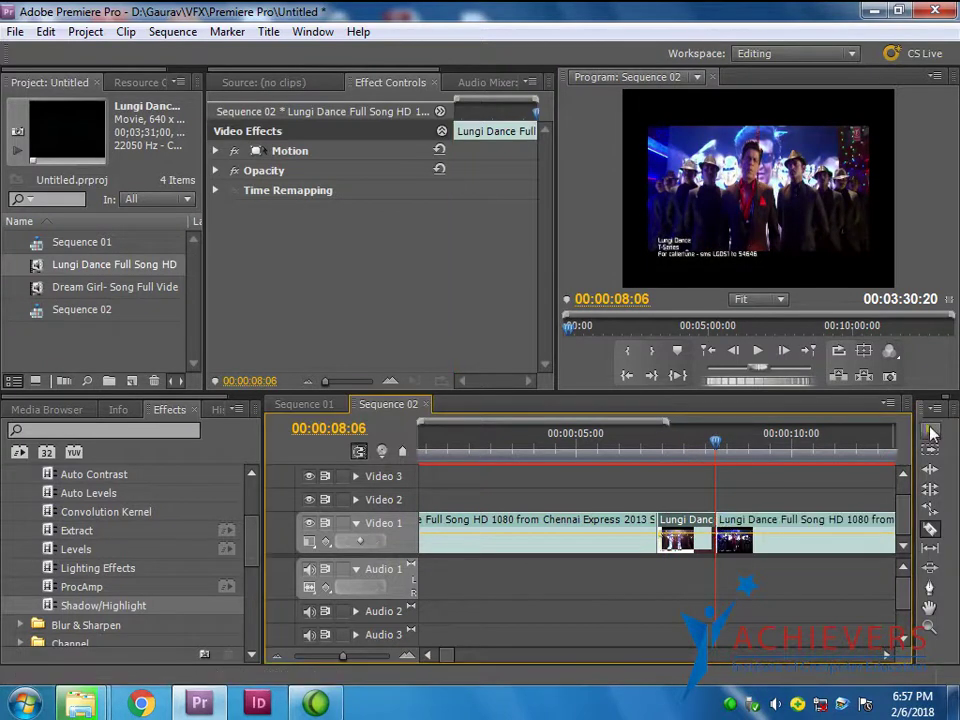
drag(718, 440, 593, 440)
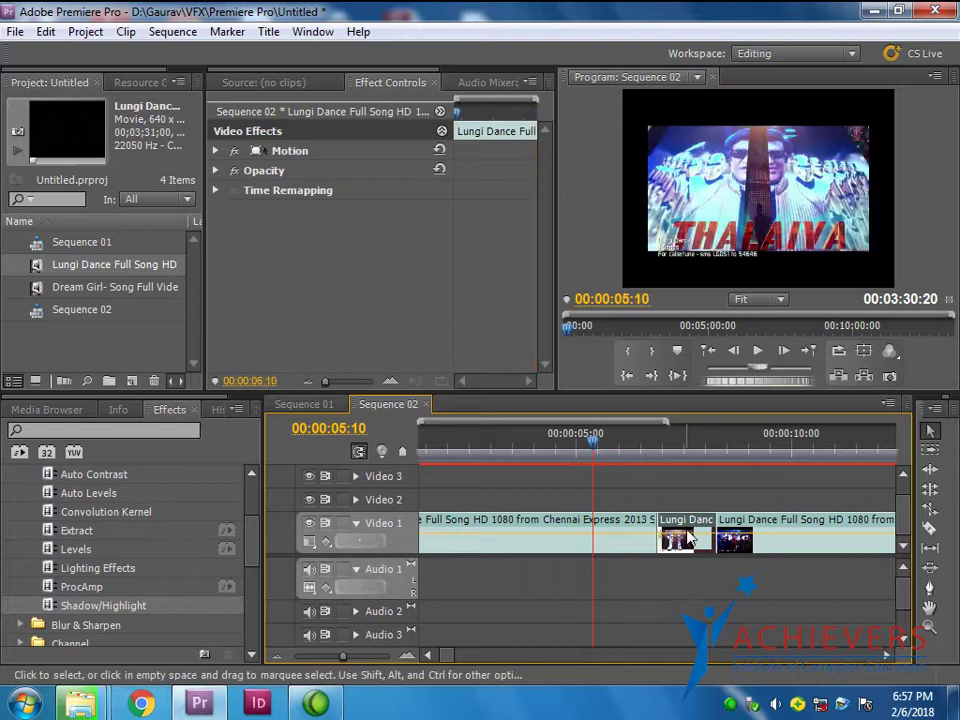
click(82, 604)
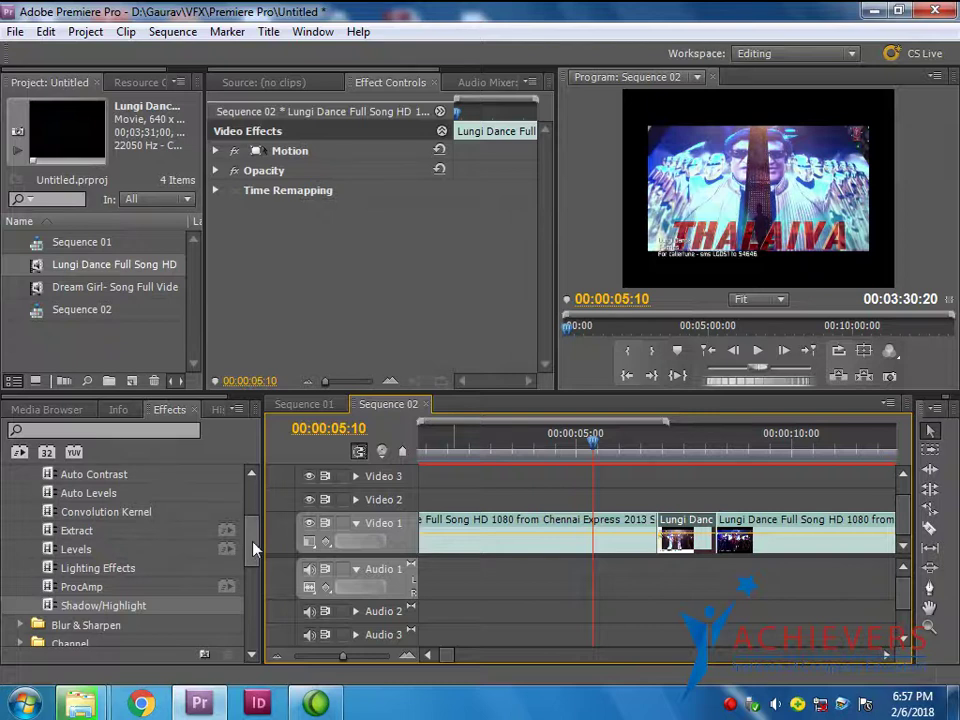
Apply Convolution Kernel to the 06:22–08:06 Lungi Dance piece, with M11 at 12 and M12 at 13
drag(253, 548, 258, 506)
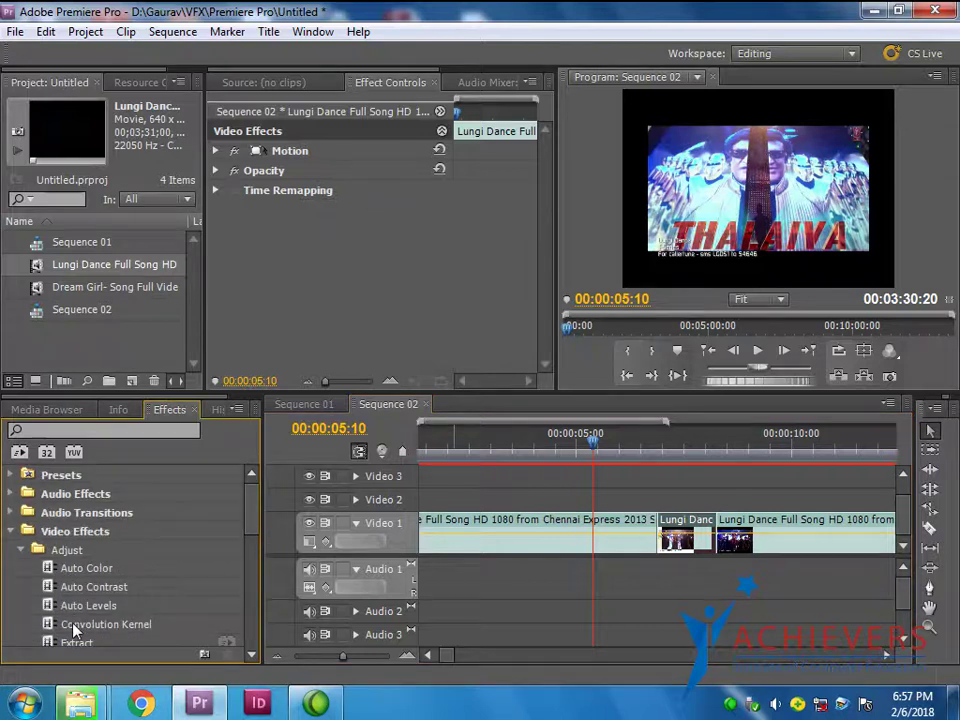
drag(80, 625, 665, 524)
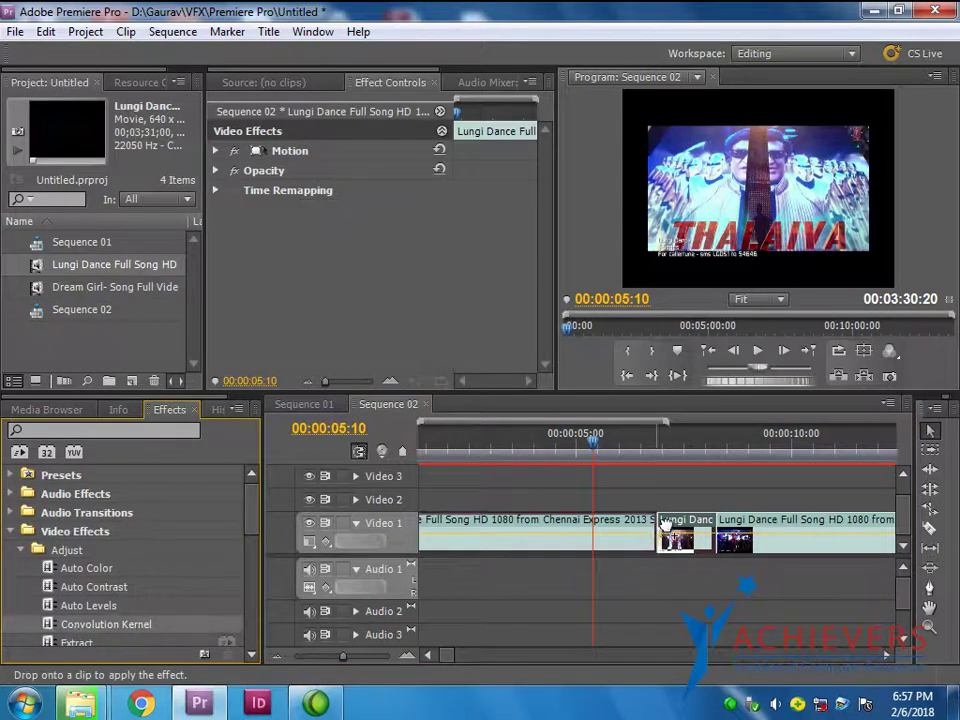
drag(596, 455, 674, 455)
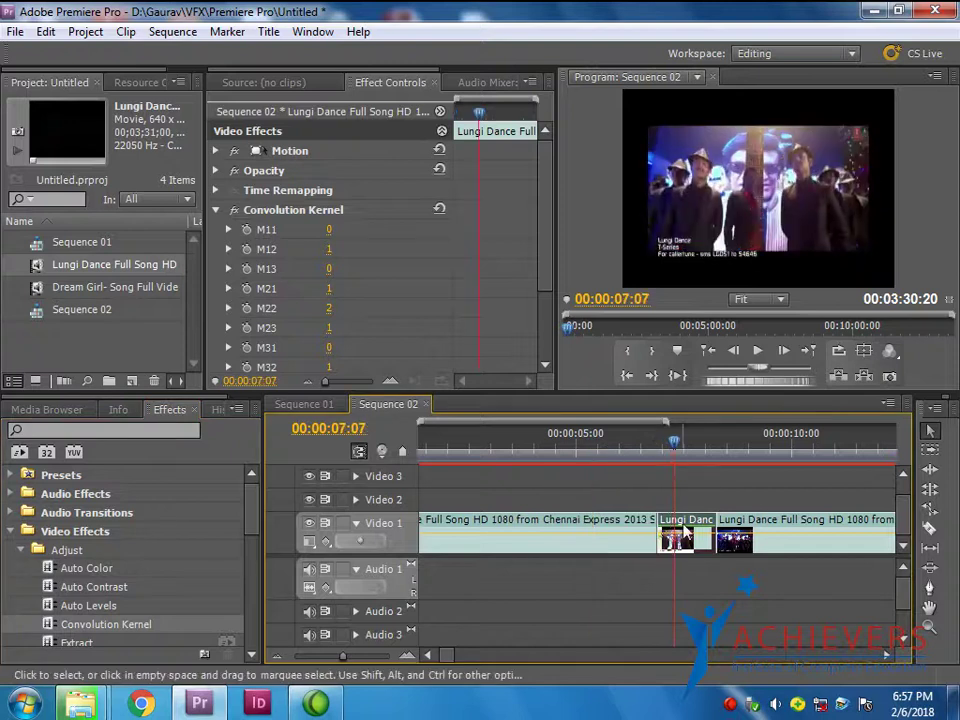
mouse_move(329, 229)
mouse_down()
mouse_move(345, 229)
mouse_move(362, 257)
mouse_move(328, 249)
mouse_up()
mouse_move(673, 443)
mouse_down()
mouse_move(620, 455)
mouse_move(706, 461)
mouse_move(684, 475)
mouse_up()
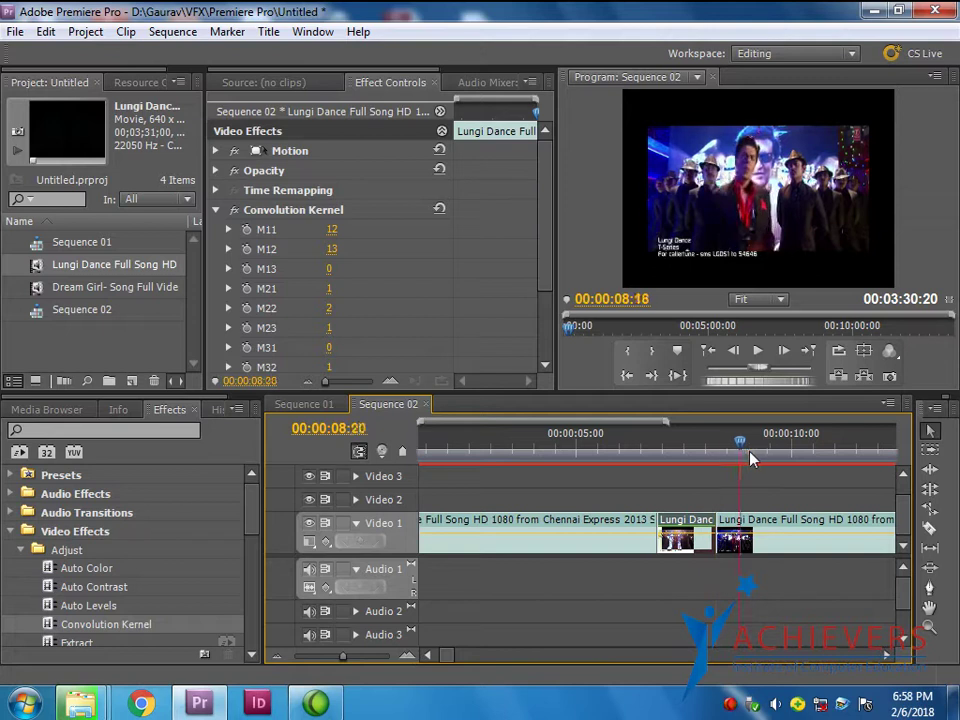
drag(684, 475, 734, 475)
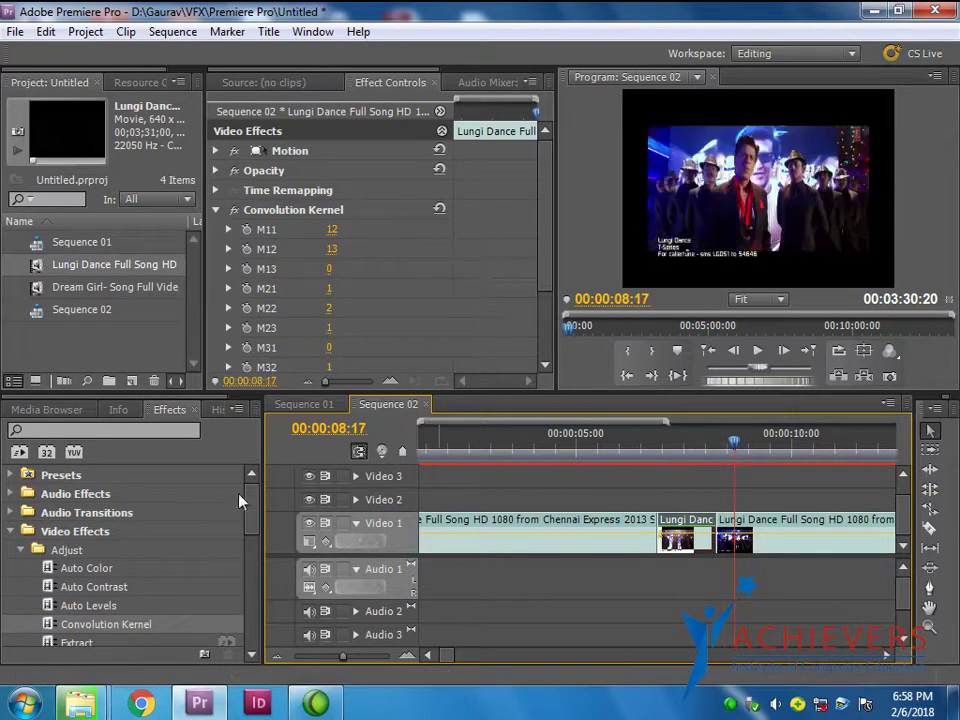
mouse_move(251, 508)
mouse_down()
mouse_move(250, 556)
mouse_move(255, 523)
mouse_up()
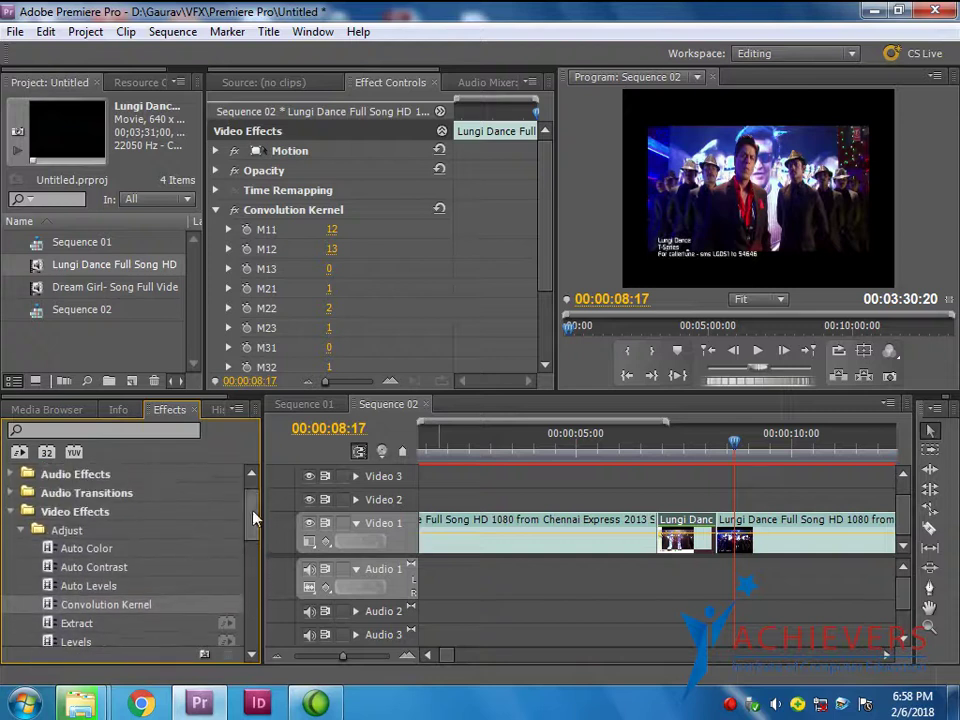
click(21, 530)
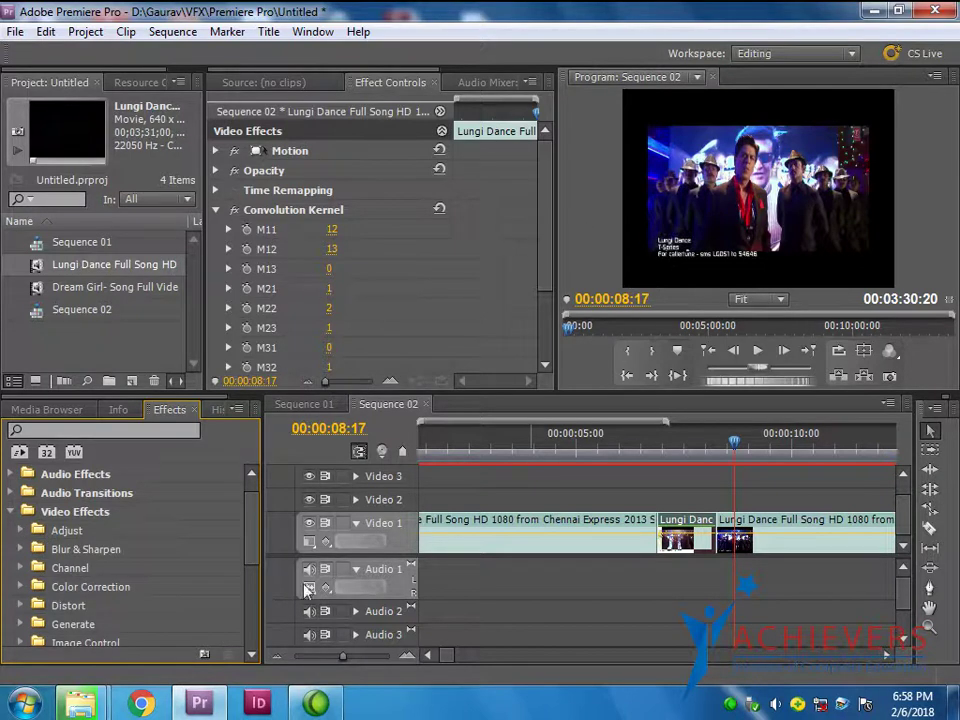
drag(253, 546, 253, 550)
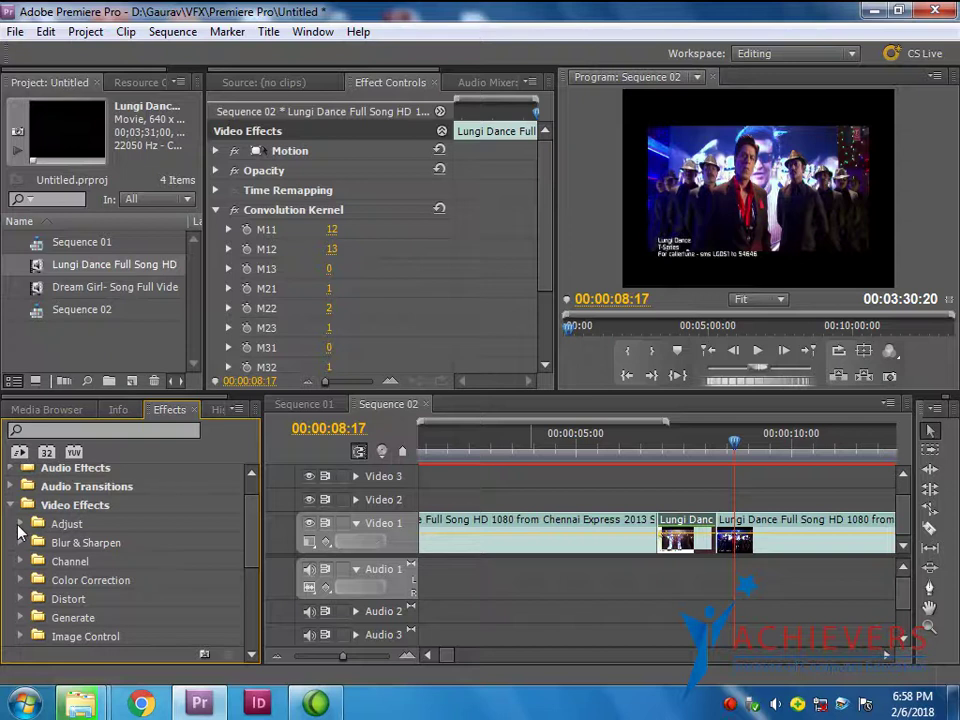
click(19, 525)
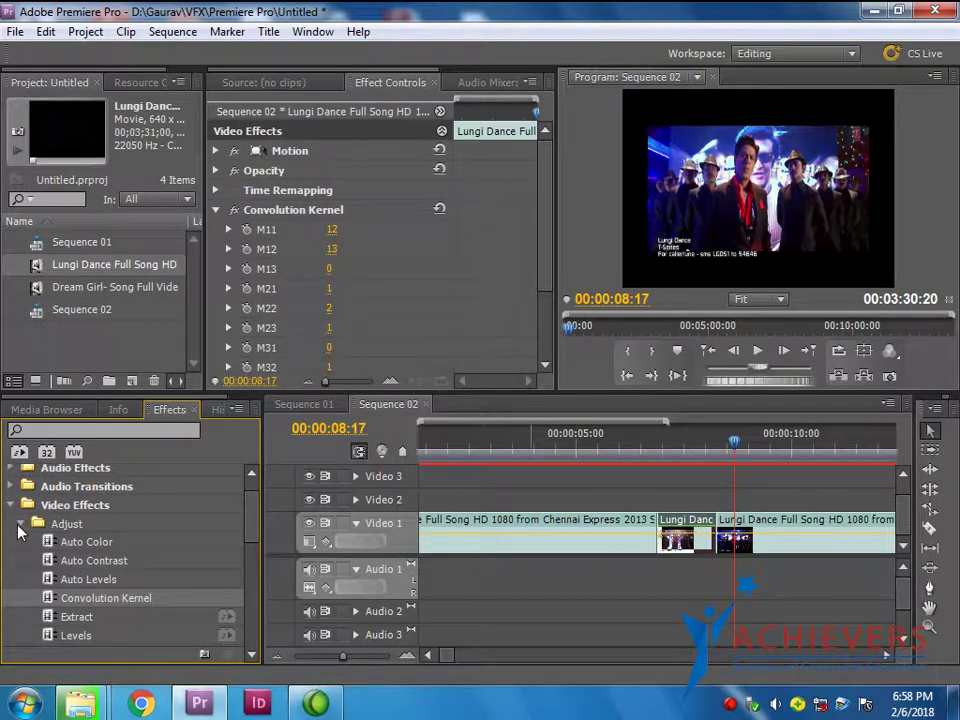
click(20, 524)
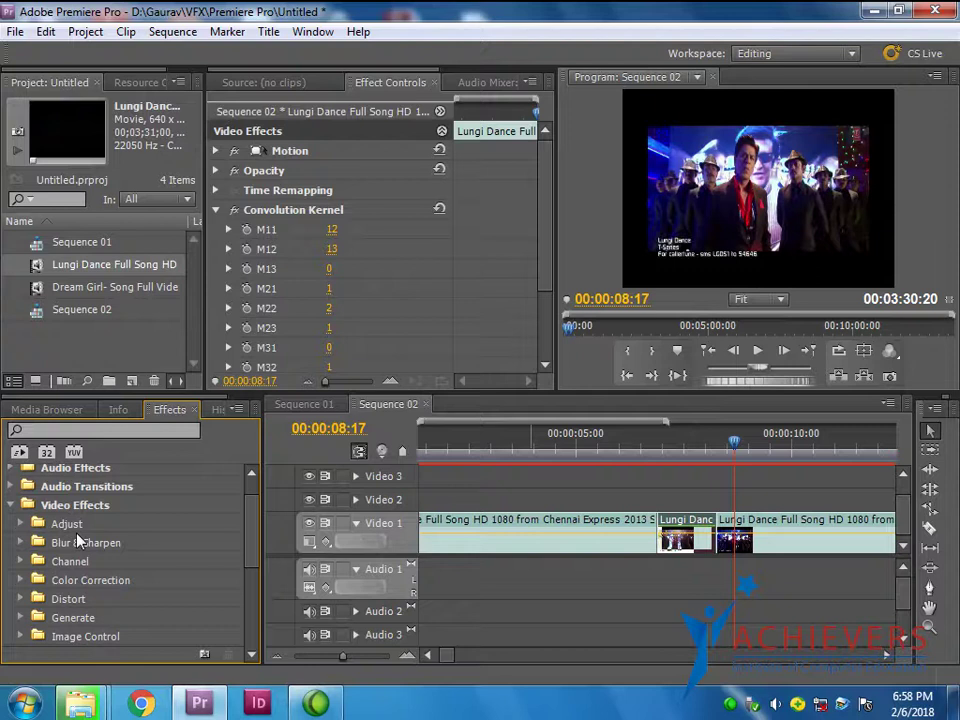
scroll(80, 608, down, 3)
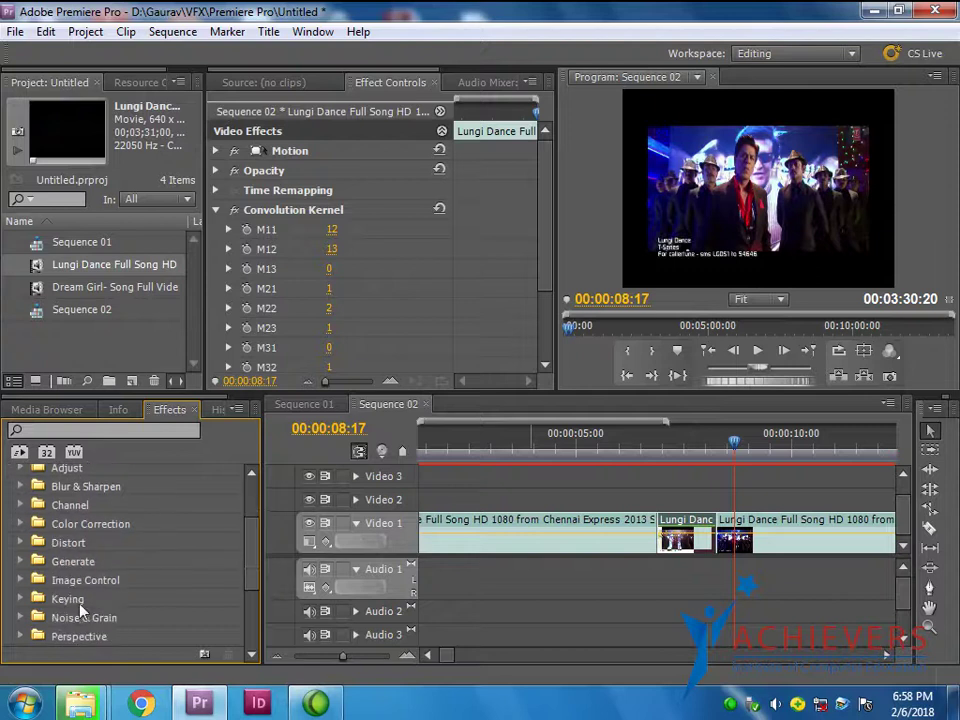
scroll(75, 544, up, 2)
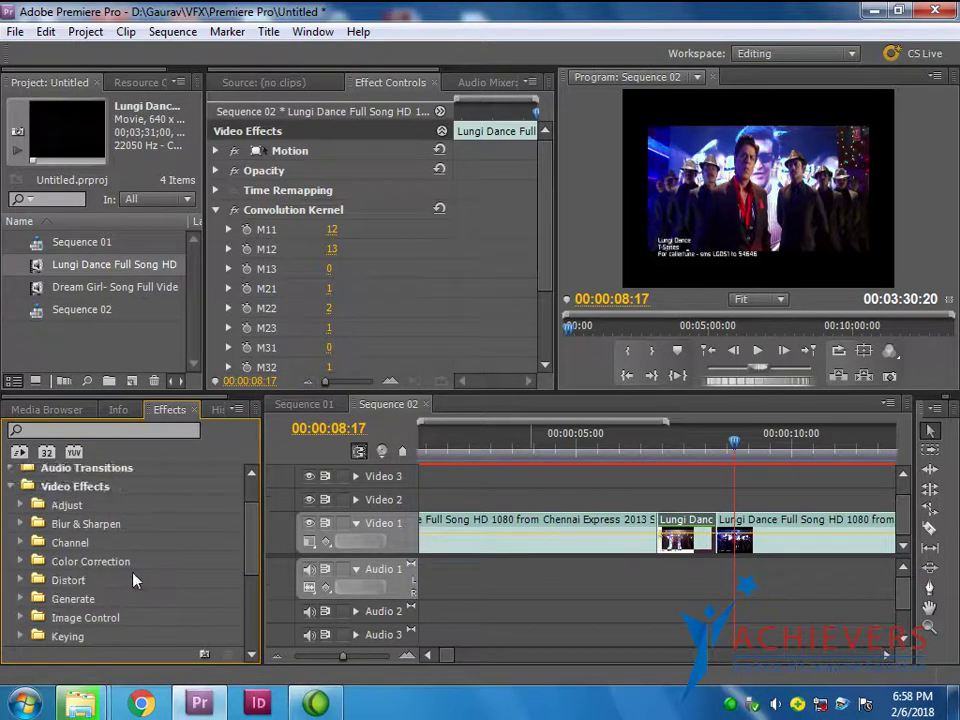
click(21, 505)
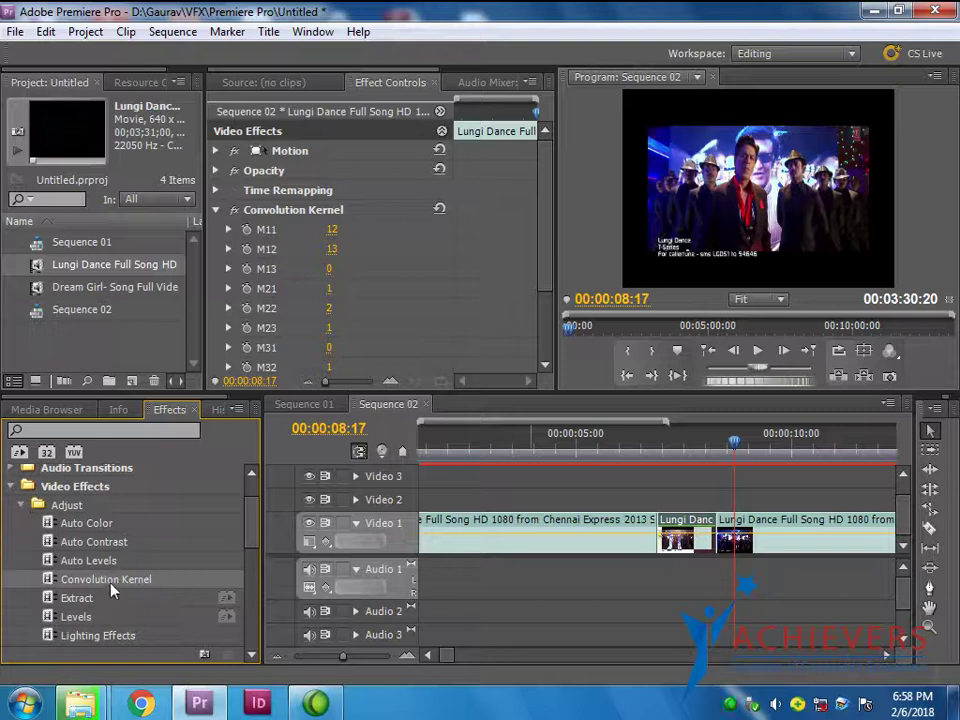
scroll(112, 582, down, 3)
scroll(112, 582, down, 2)
scroll(112, 582, up, 2)
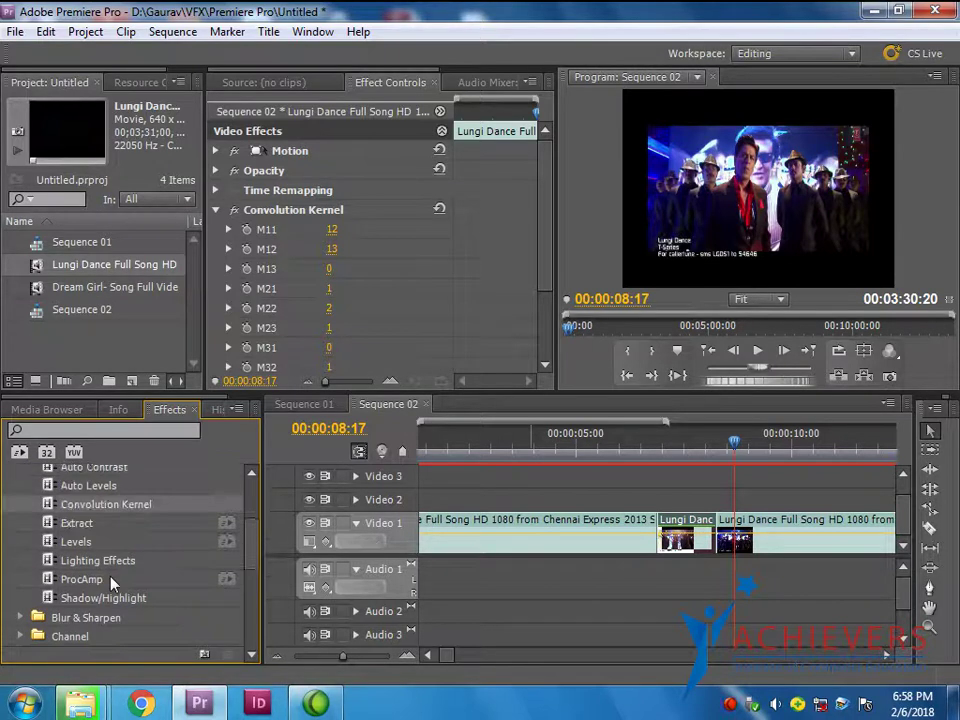
scroll(118, 570, up, 2)
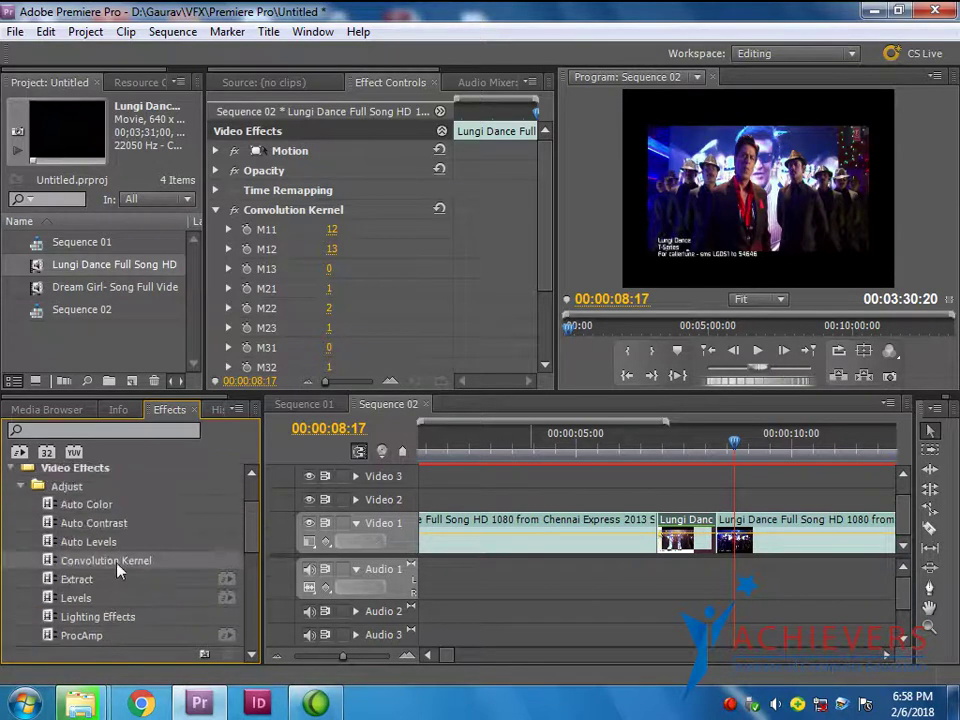
scroll(120, 530, up, 1)
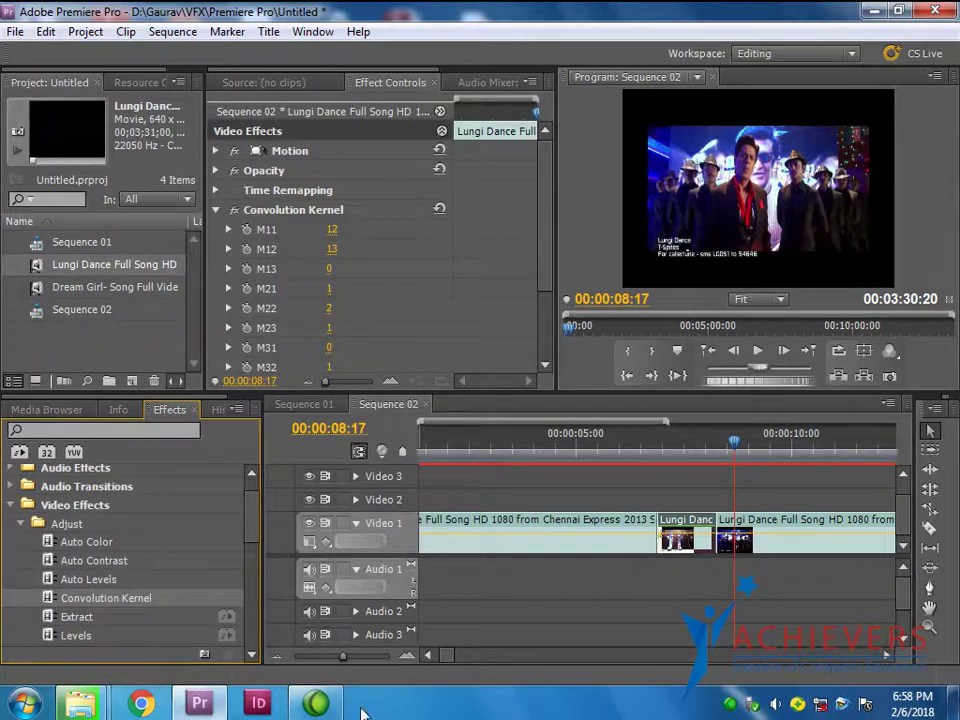
Minimize Camtasia Studio and show the Camtasia Recorder window over Premiere Pro
mouse_move(313, 706)
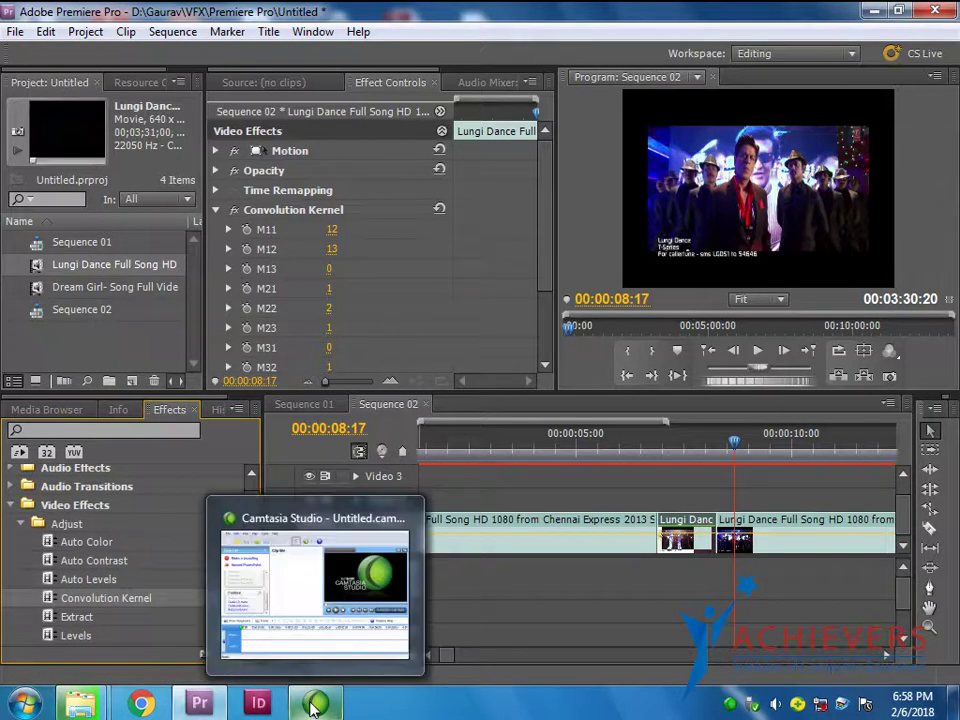
click(313, 706)
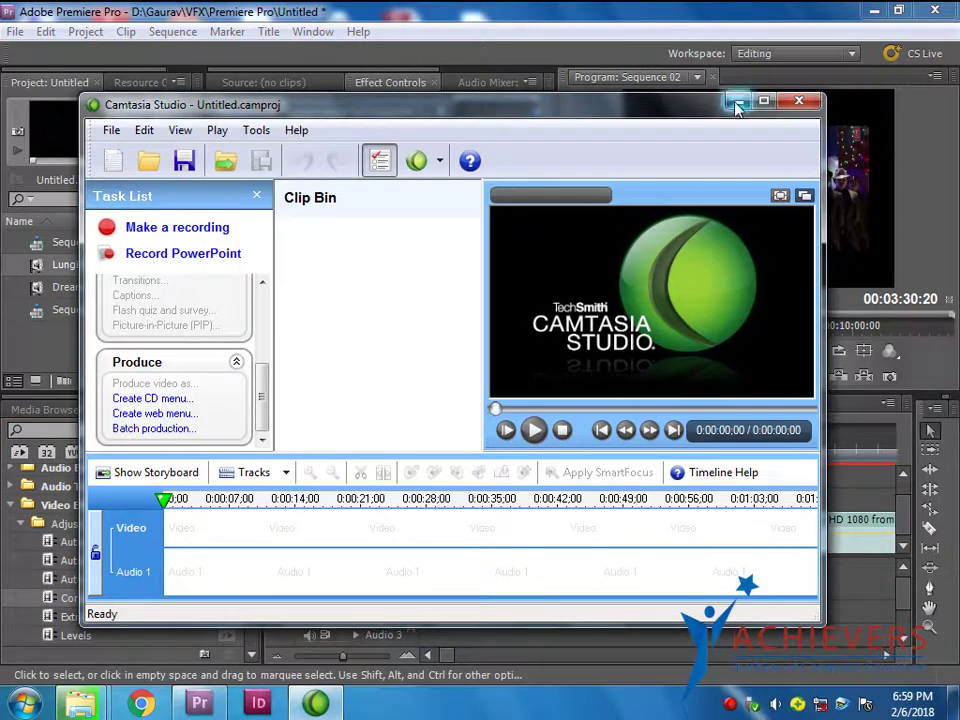
click(735, 103)
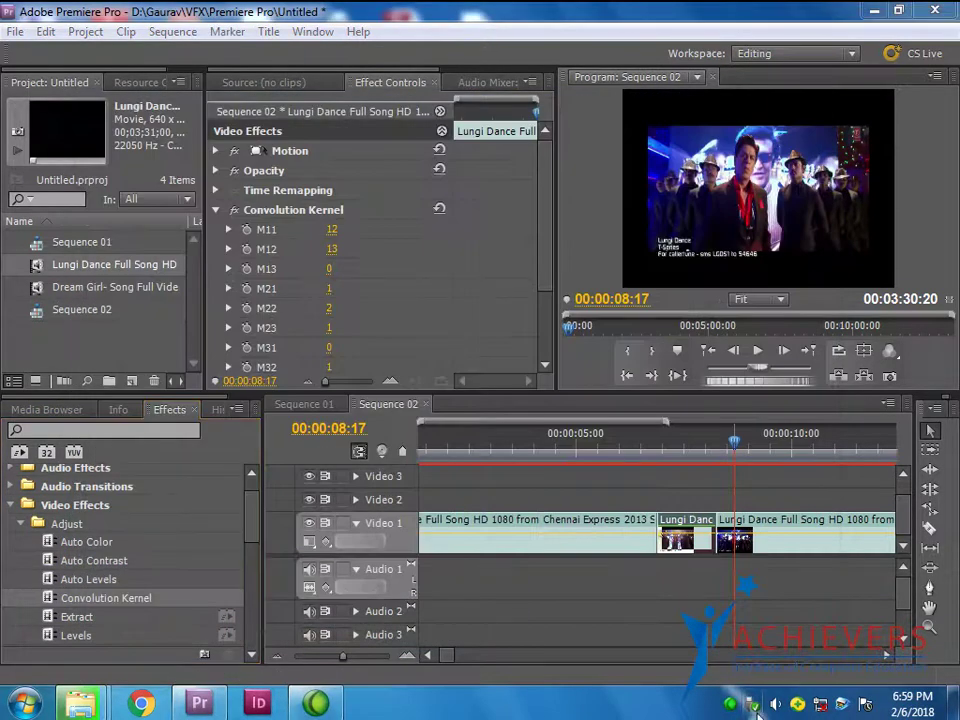
click(733, 706)
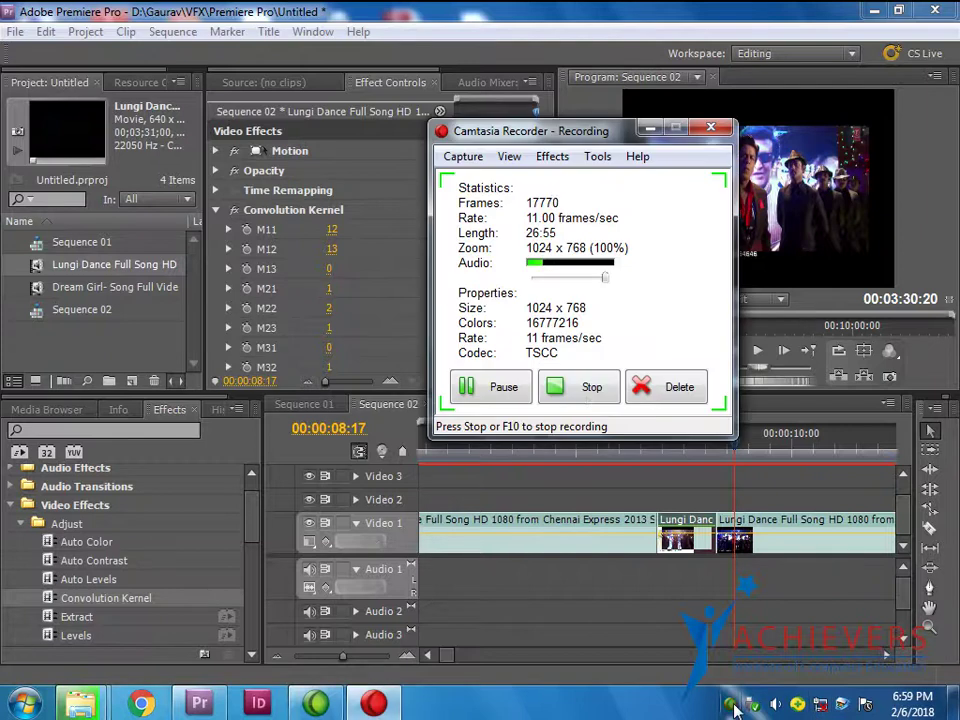